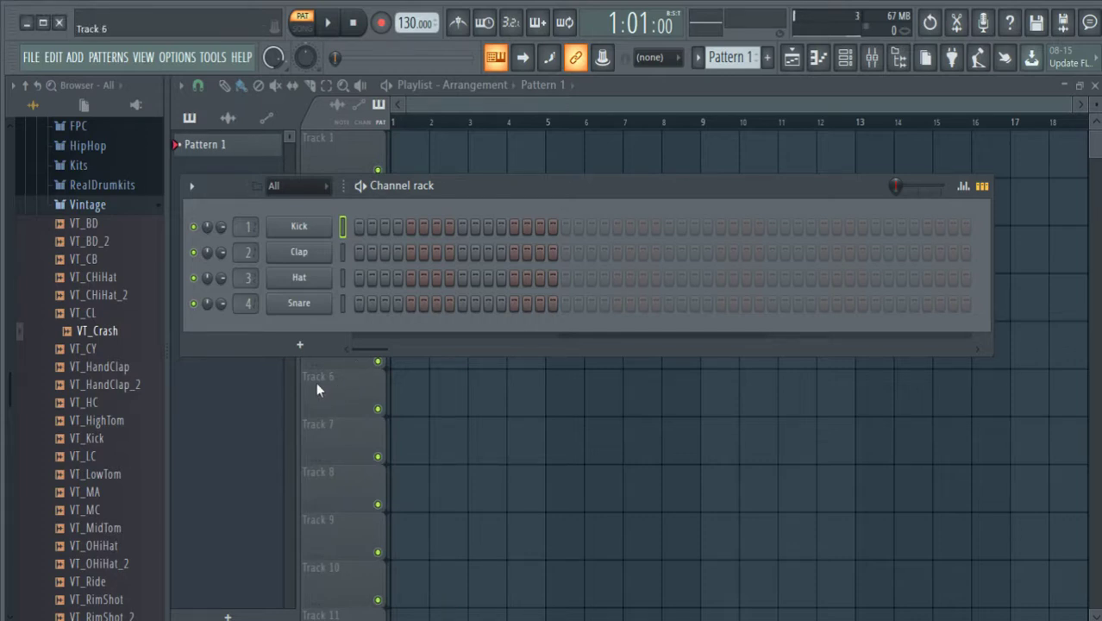
Step: Expand the RealDrumkits sample folder and set the project tempo to 115 BPM, moving the Channel rack clear of the playlist centre
drag(480, 196, 479, 181)
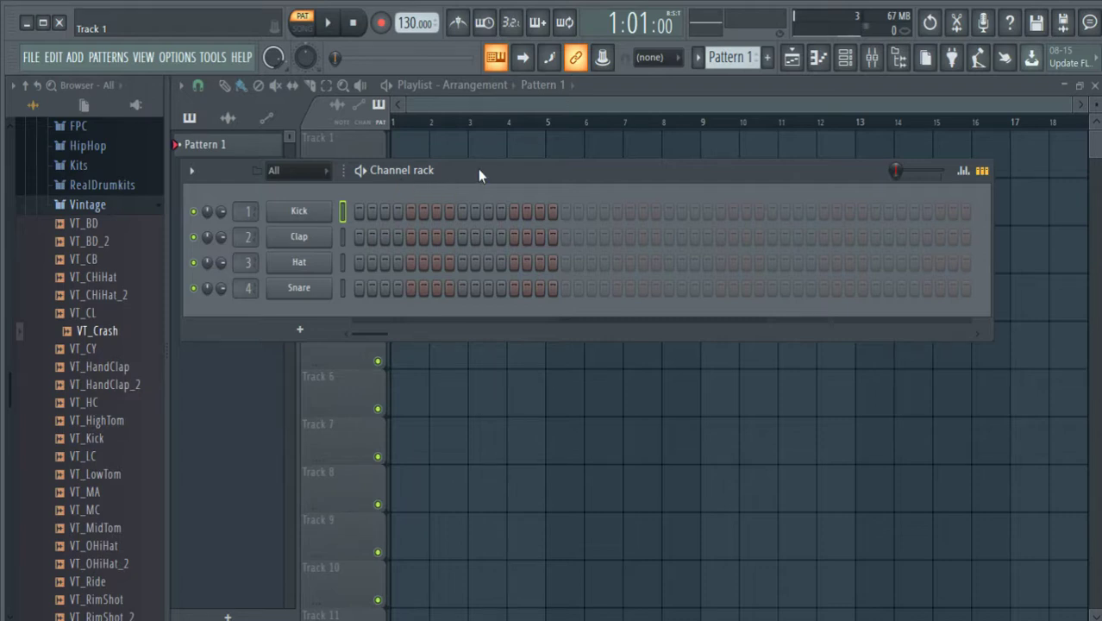
drag(479, 171, 515, 189)
click(129, 185)
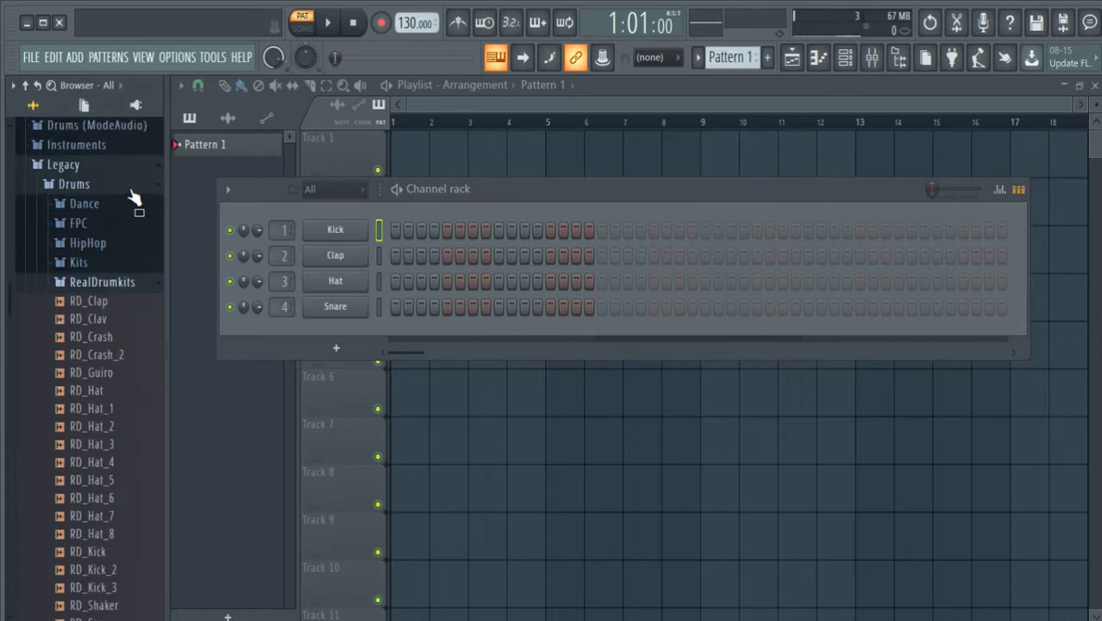
mouse_move(403, 17)
mouse_down()
mouse_move(403, 45)
mouse_move(402, 7)
mouse_up()
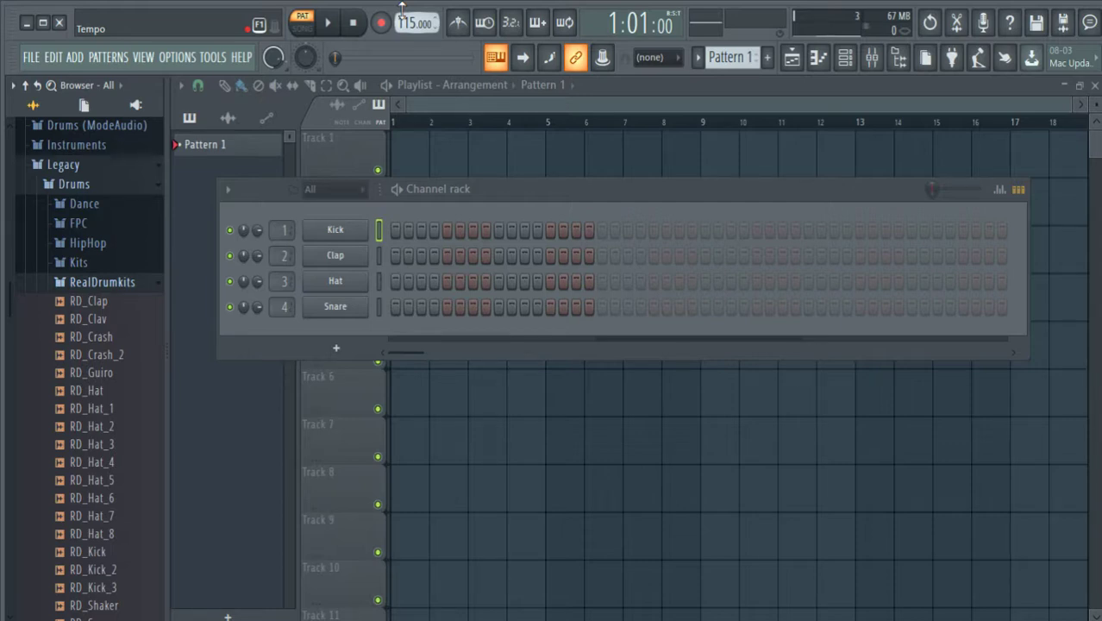
drag(499, 194, 484, 143)
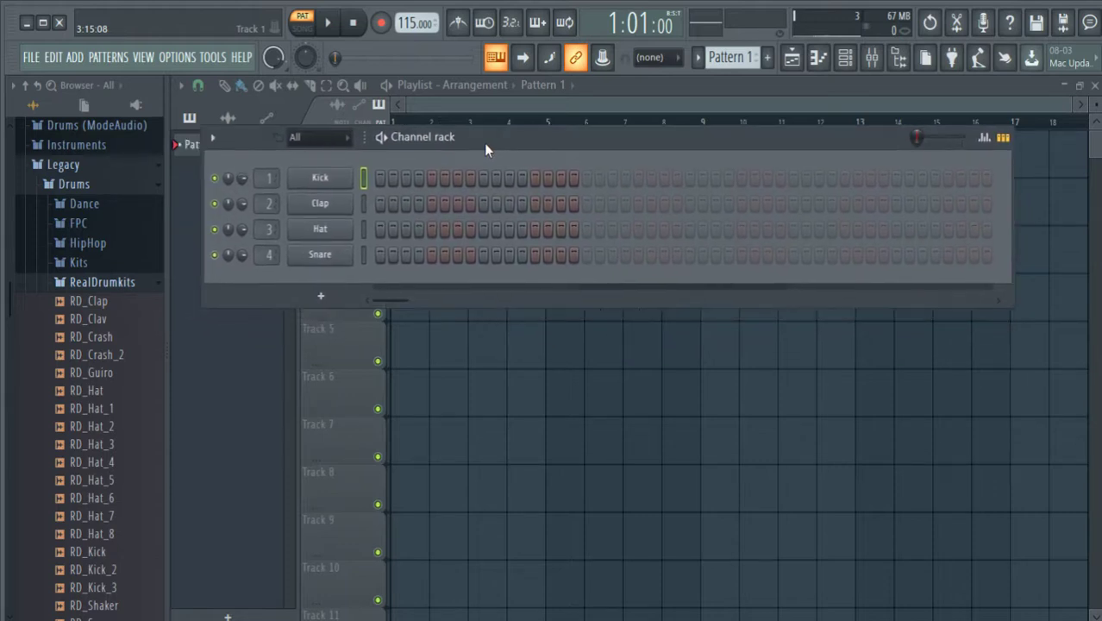
Step: Replace the Kick, Clap and Hat channels with the RD_Kick, RD_Snare and RD_Hat samples, filling every second hat step
scroll(97, 444, down, 2)
scroll(97, 444, down, 3)
click(99, 445)
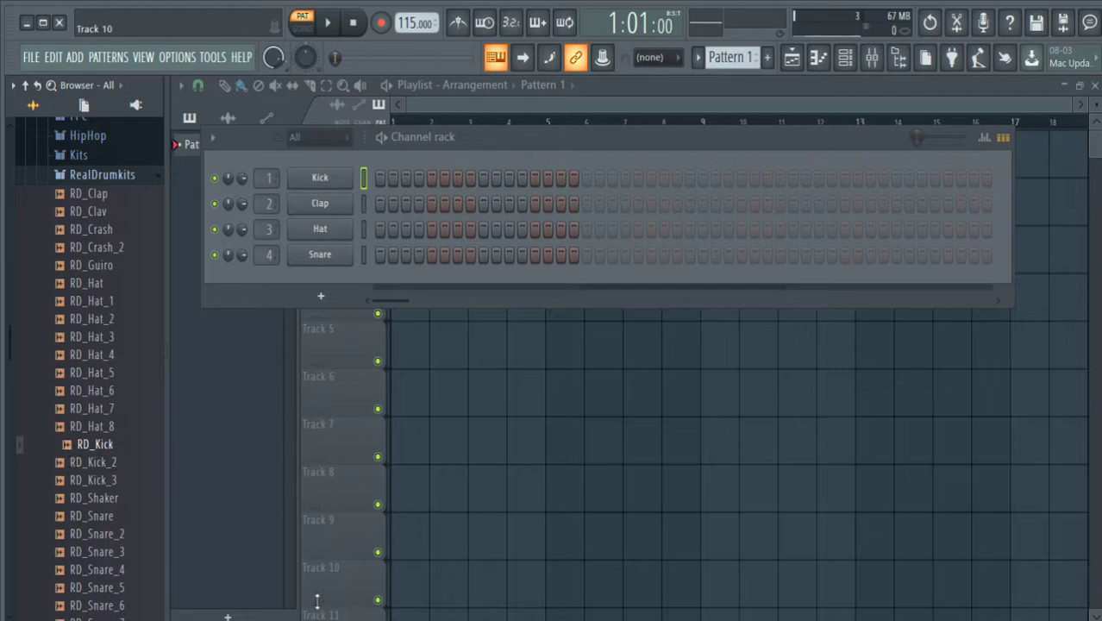
drag(105, 447, 319, 179)
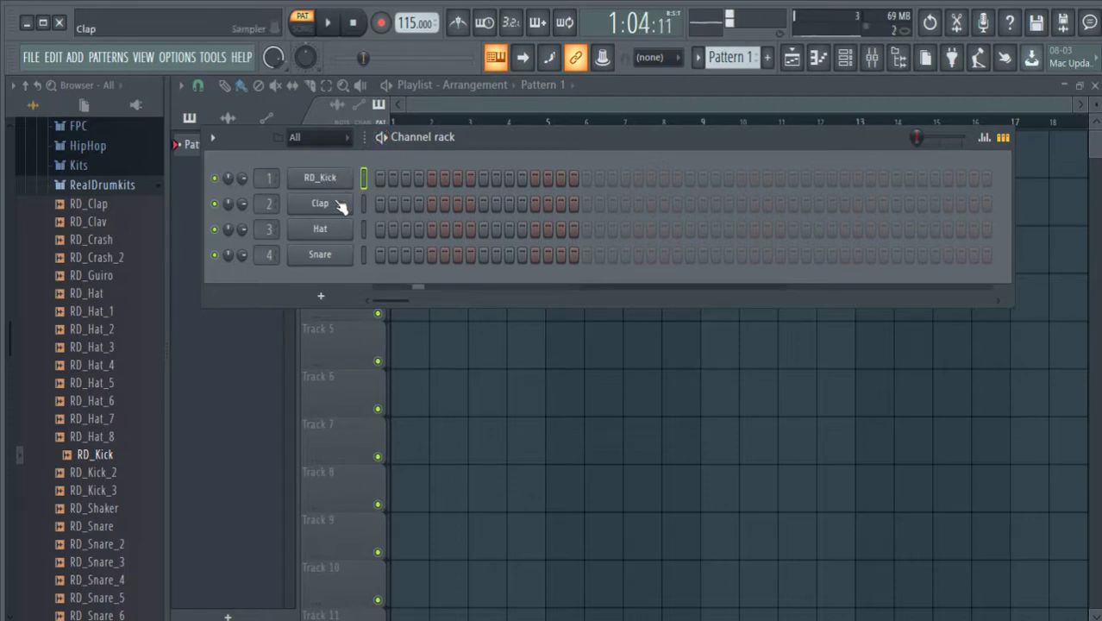
scroll(138, 449, down, 4)
drag(123, 312, 337, 238)
scroll(89, 319, up, 5)
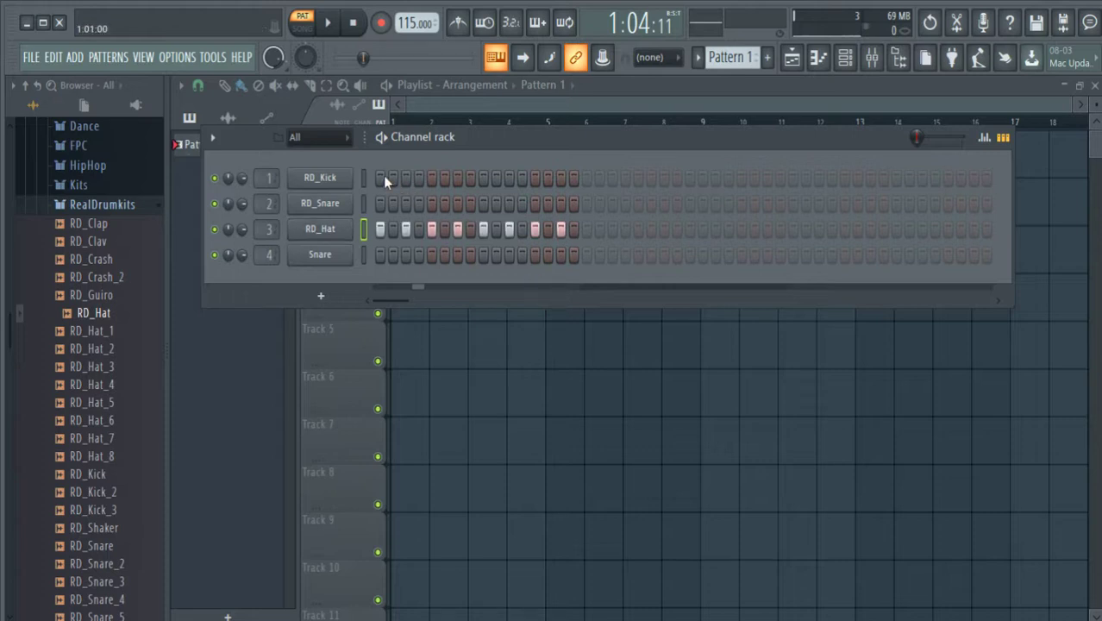
Step: Place kick hits on steps 1 and 9 and snare hits on steps 5 and 13, and play the pattern
click(380, 176)
click(432, 203)
click(483, 177)
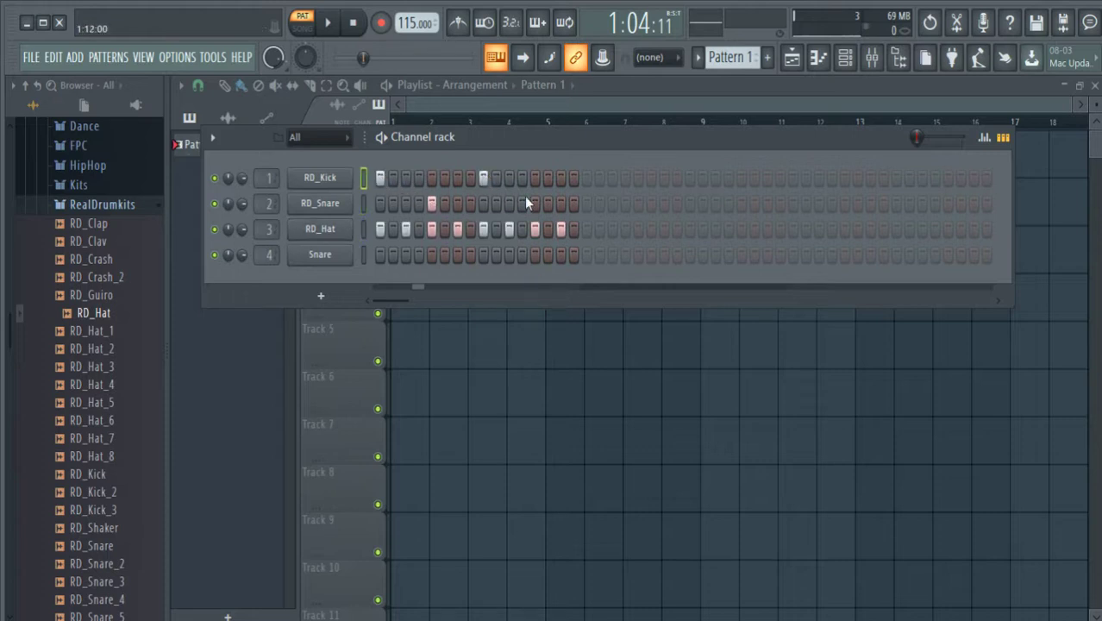
click(535, 204)
key(space)
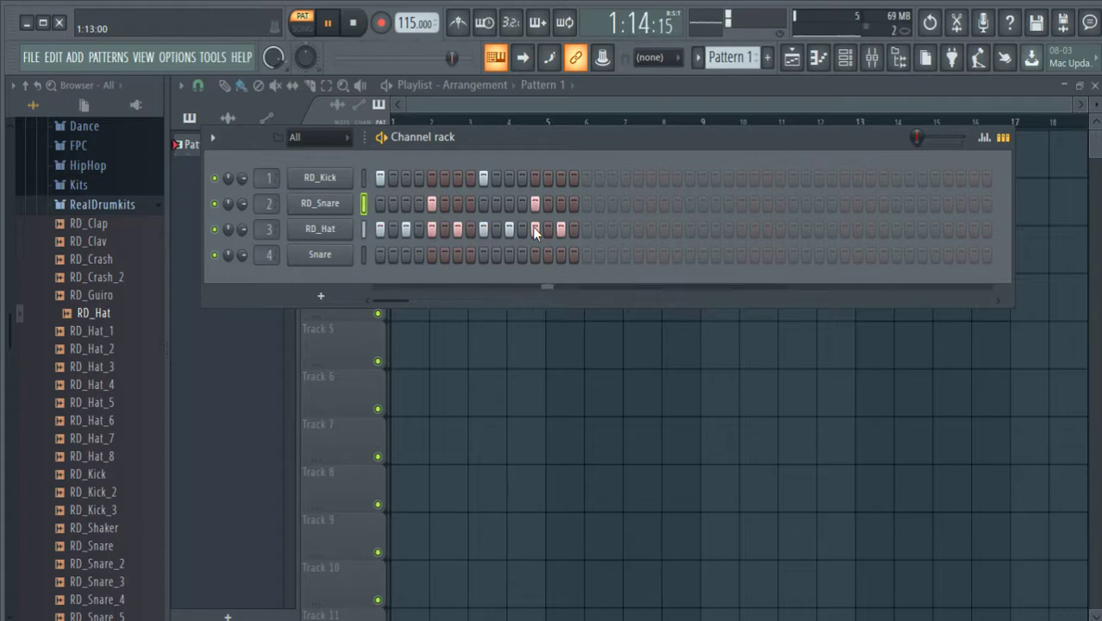
key(space)
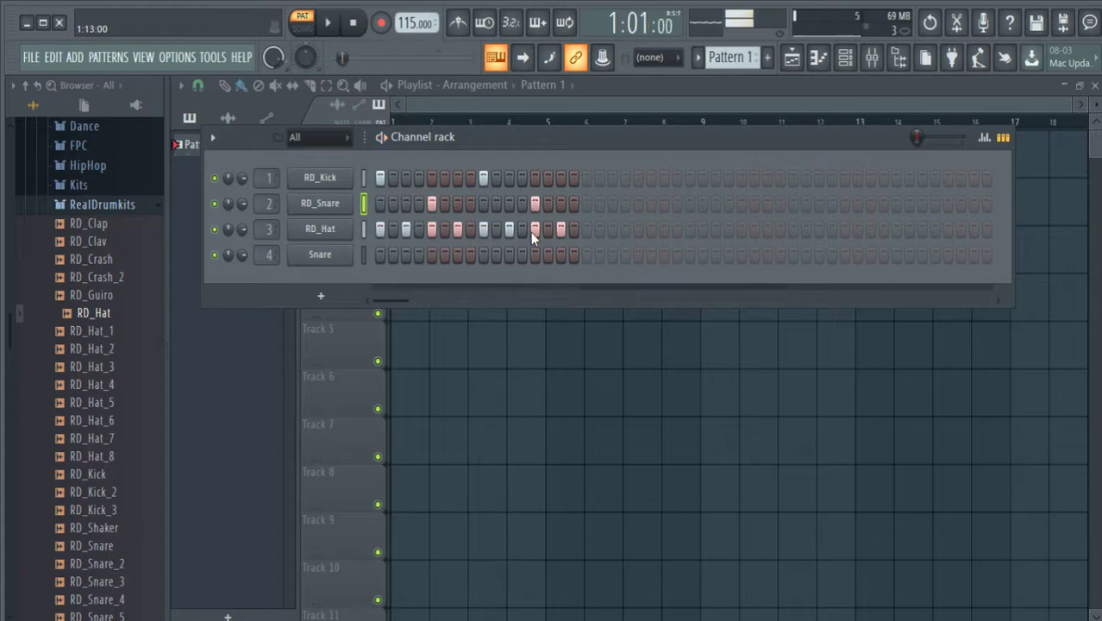
Step: Replace the unused Snare channel with a Layer, and remove that fourth channel from the Channel rack
click(335, 257)
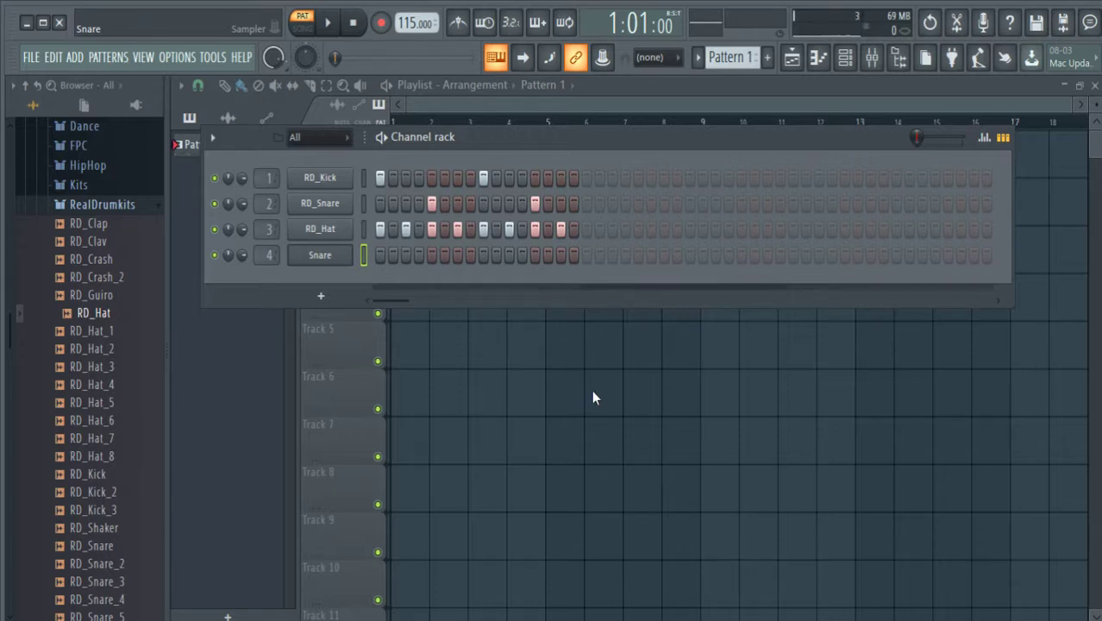
click(557, 455)
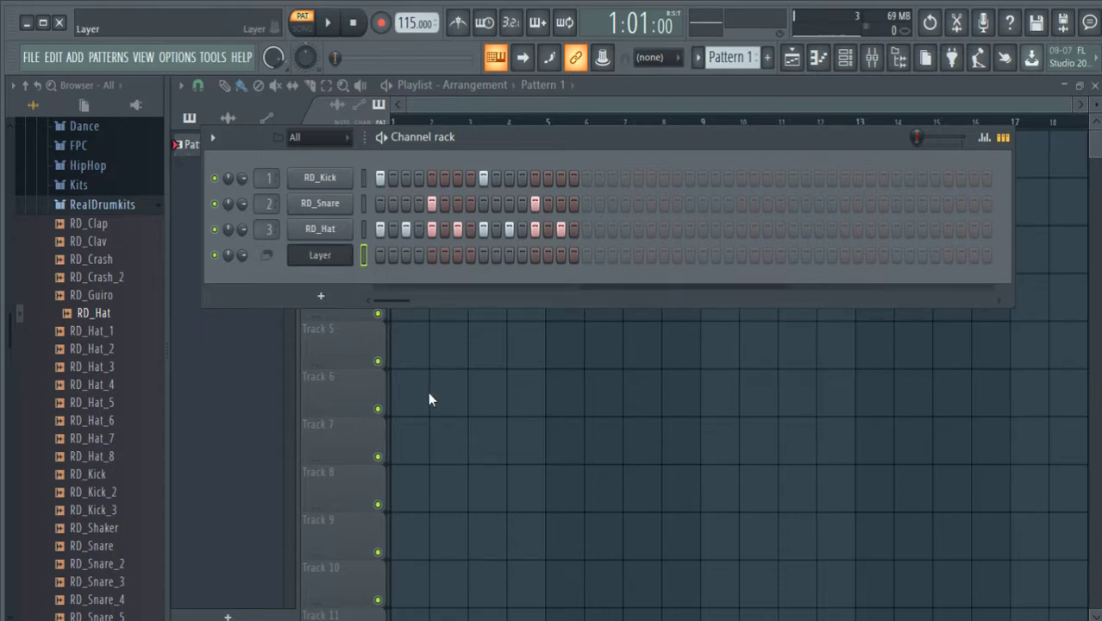
key(ctrl+z)
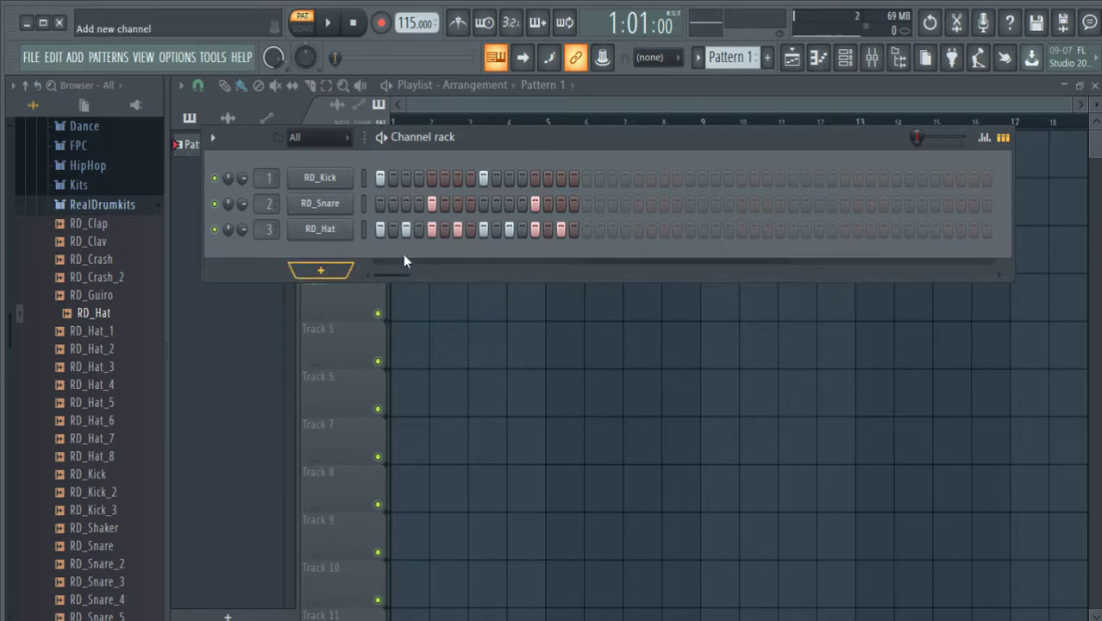
Step: Add a Sytrus channel with the Synth FM bass preset and audition it with a few notes
click(485, 218)
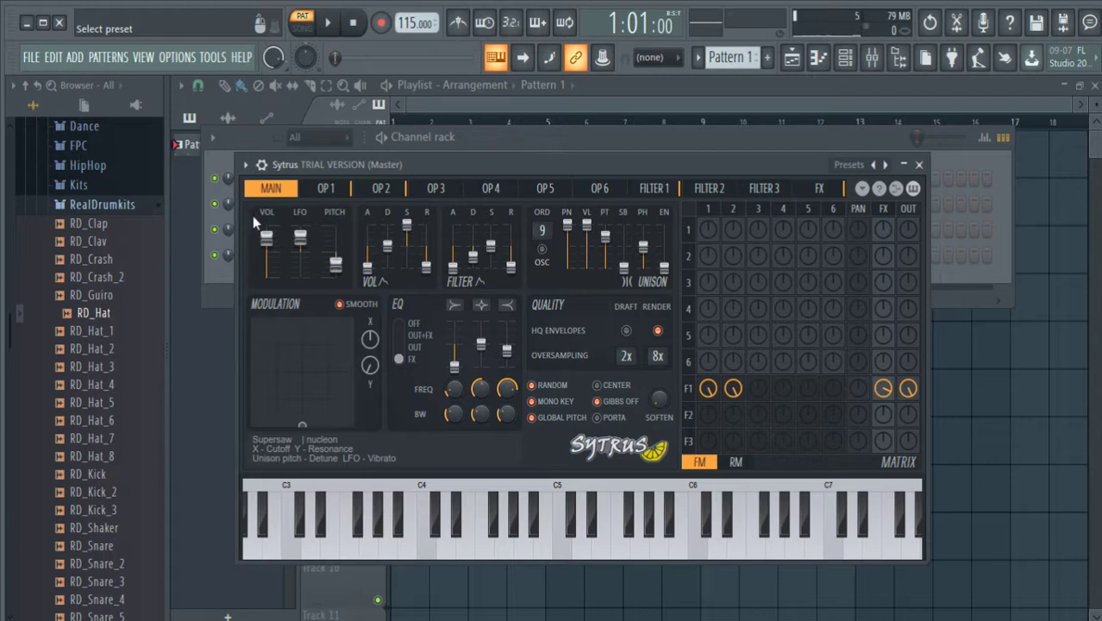
click(263, 282)
key(z)
key(z)
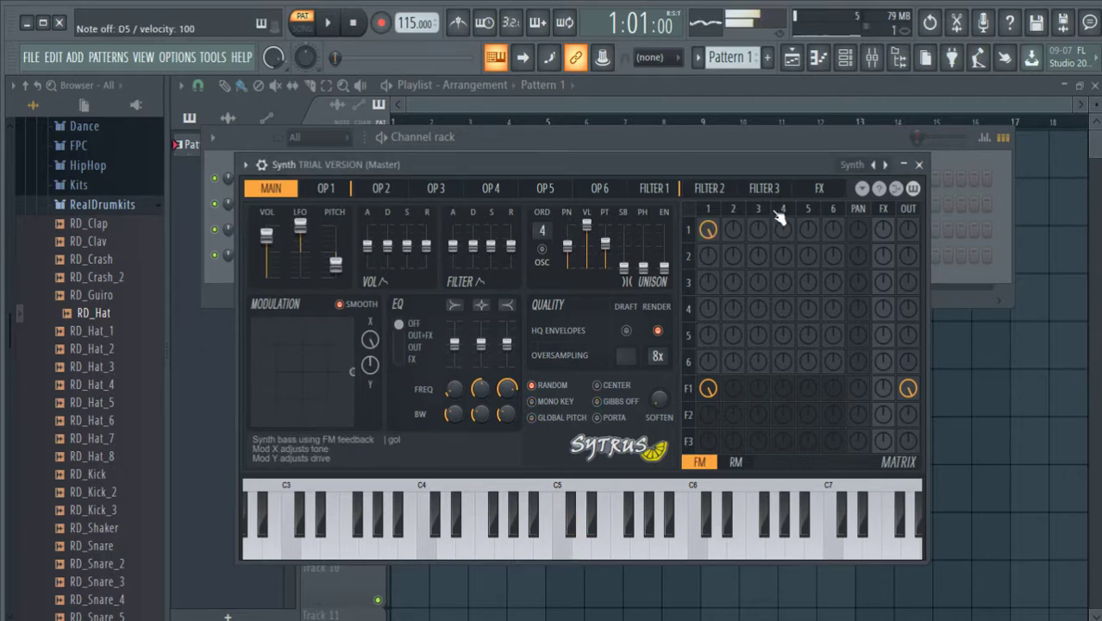
key(c)
key(x)
key(z)
key(z)
key(x)
key(z)
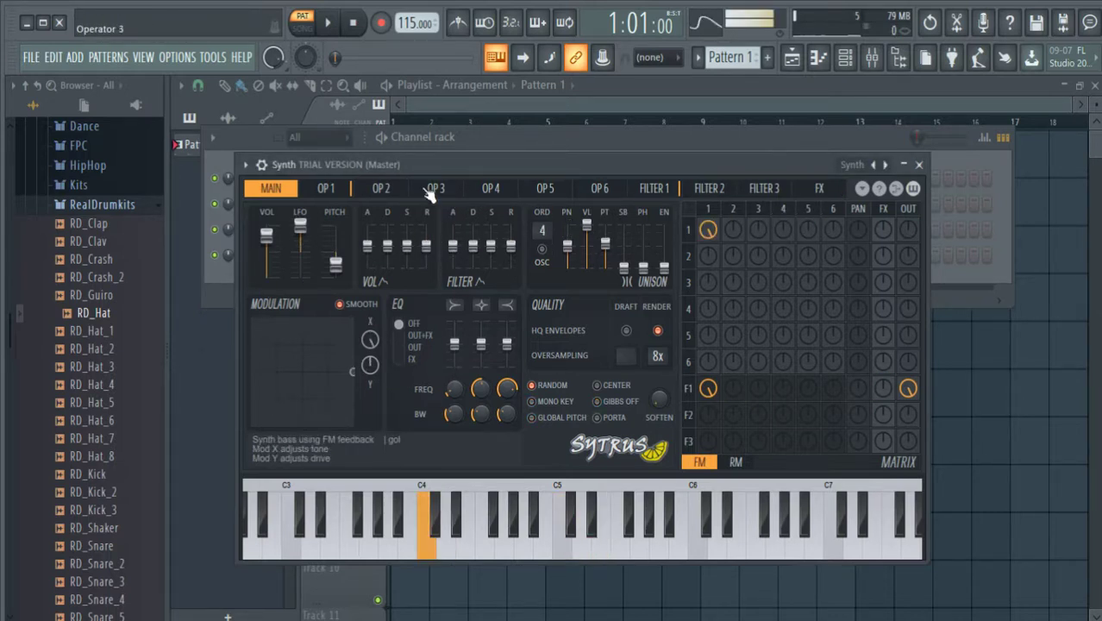
key(x)
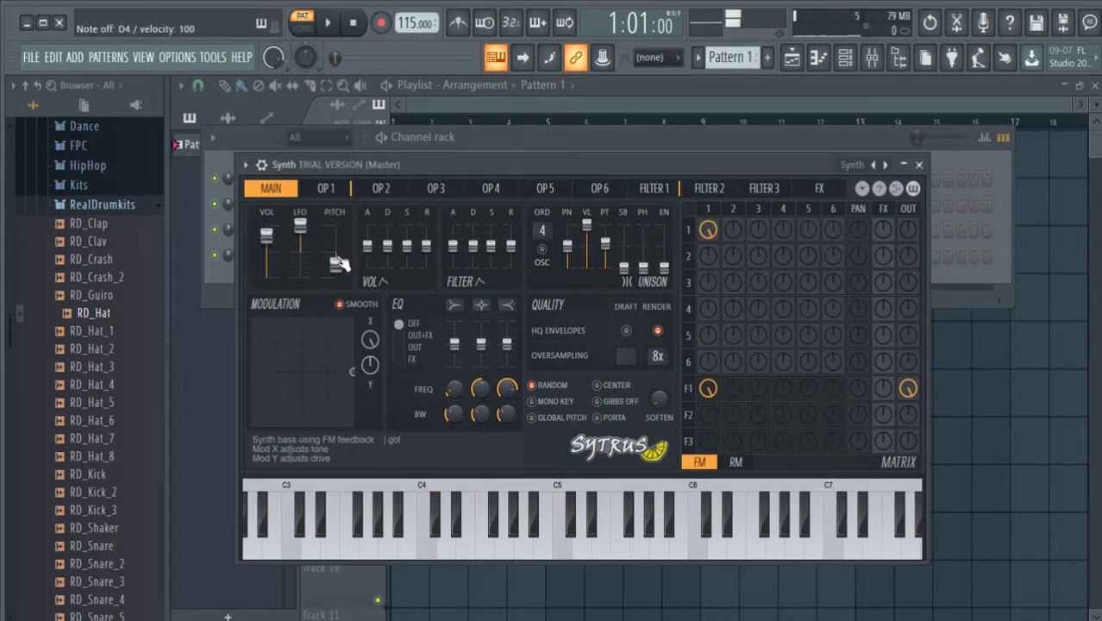
Step: Set the Synth channel's root note to C6, audition the shifted pitch with several notes, and close its settings
click(295, 190)
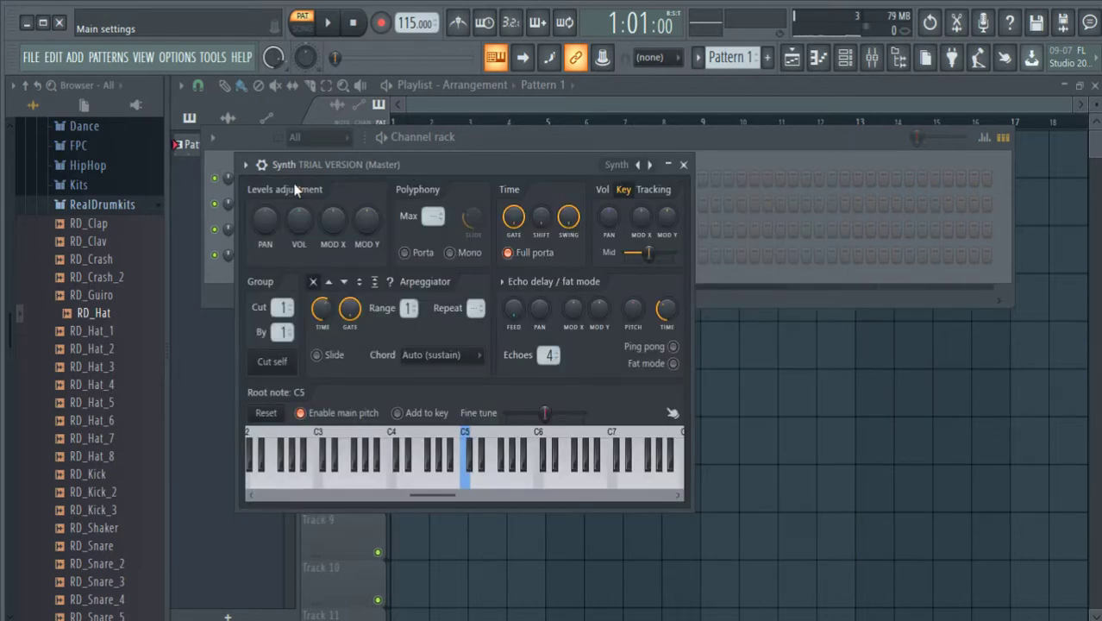
right_click(543, 440)
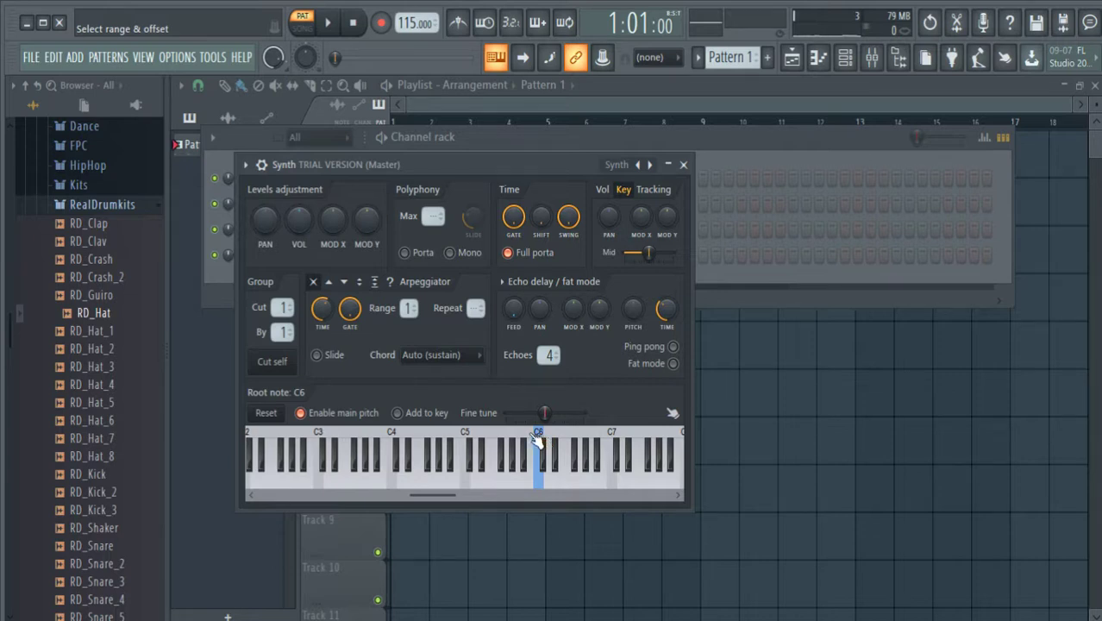
key(e)
key(q)
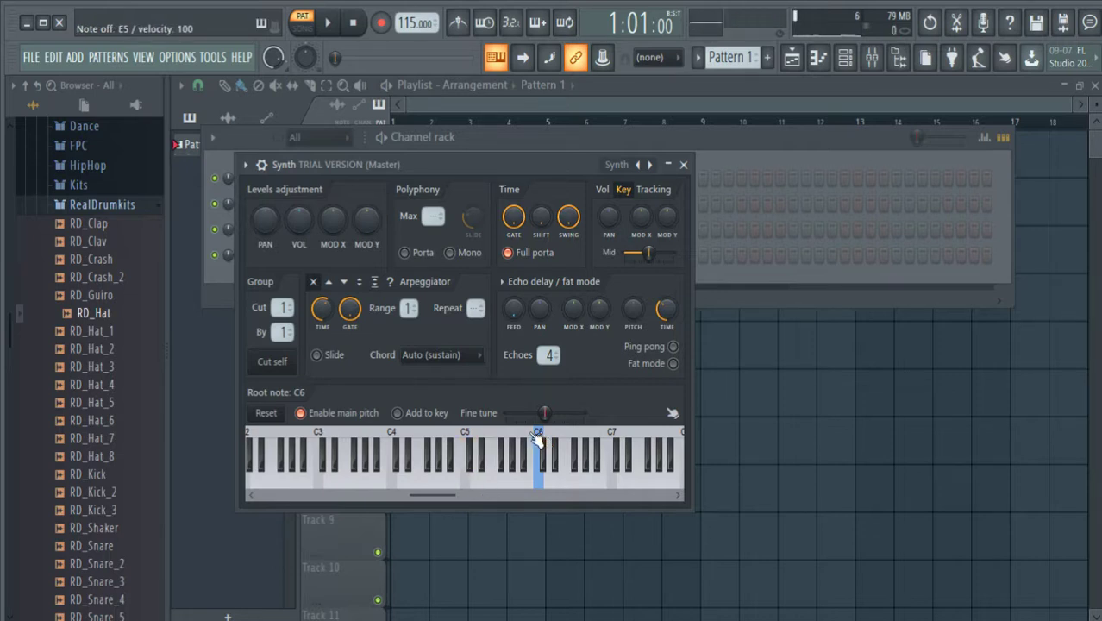
key(t)
key(q)
key(e)
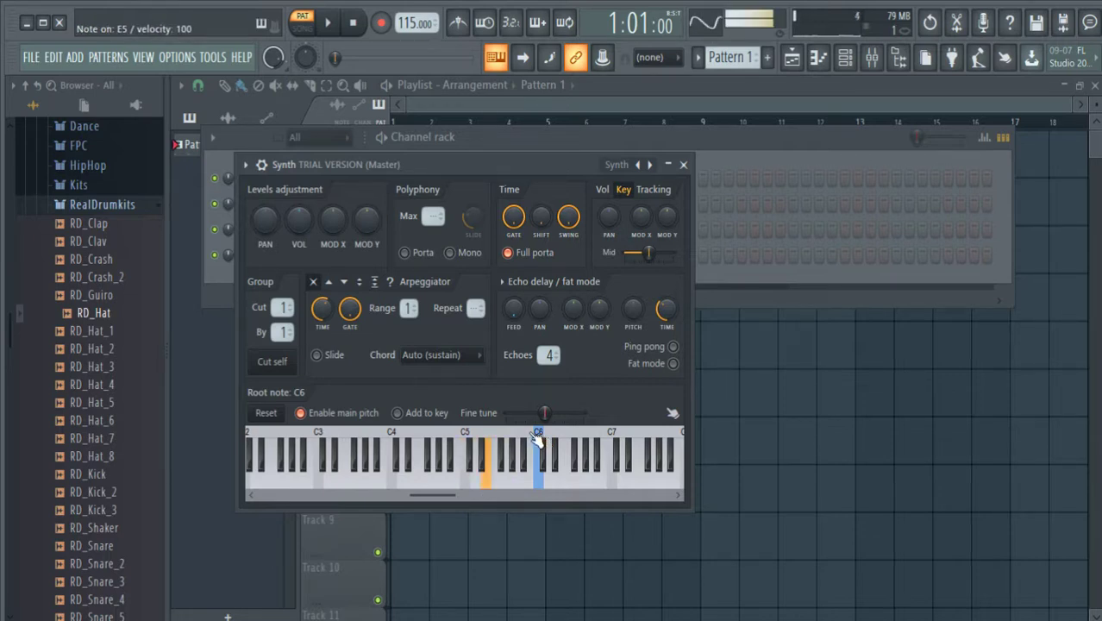
key(q)
key(q)
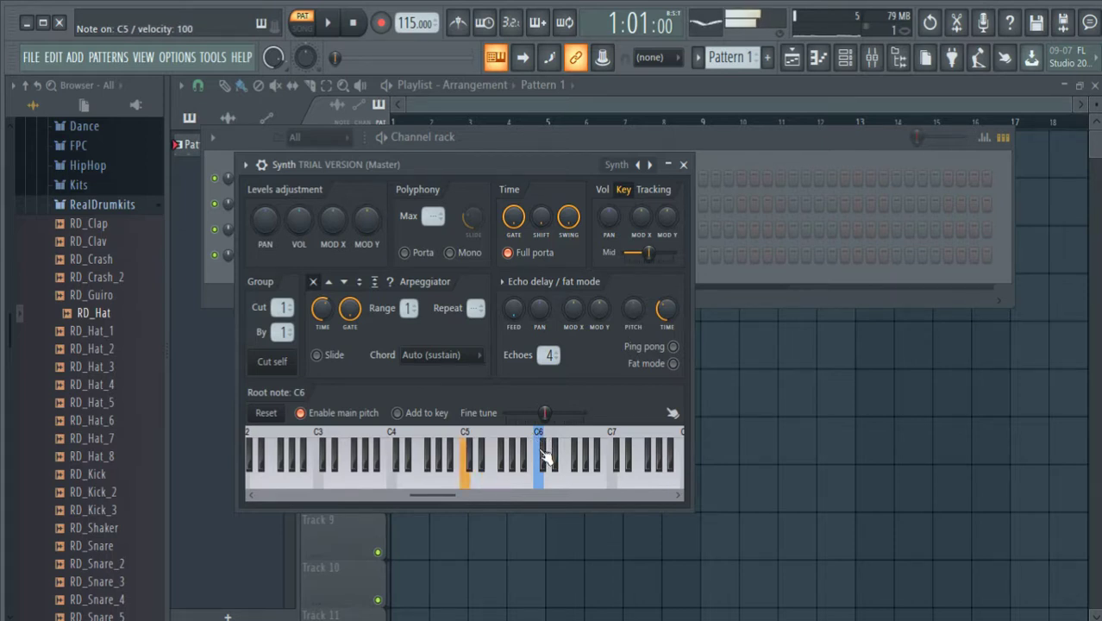
key(e)
key(e)
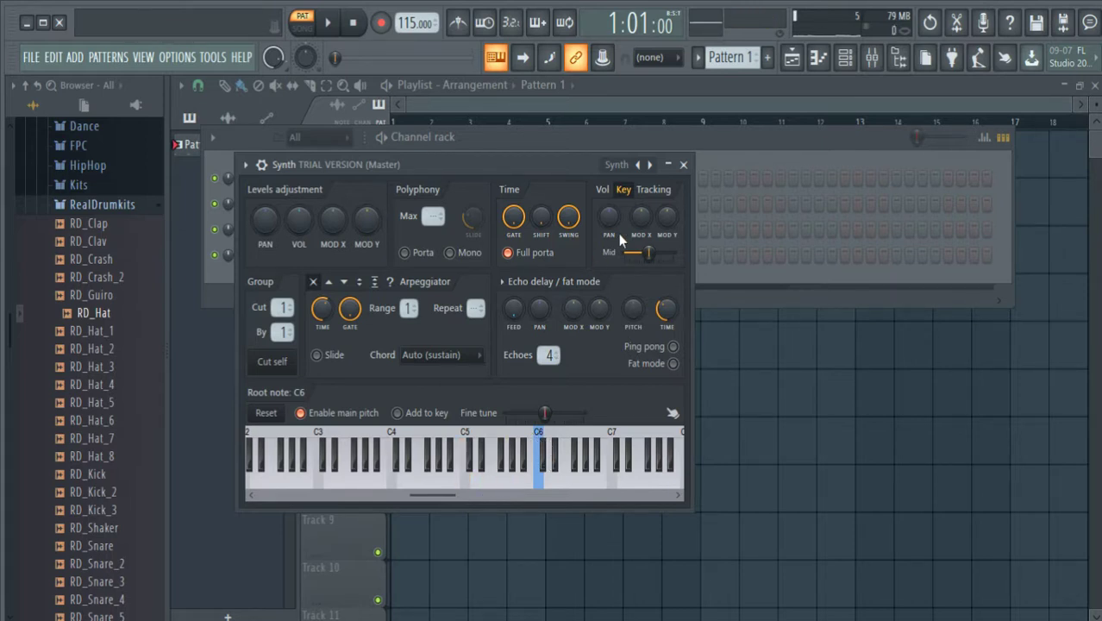
click(683, 164)
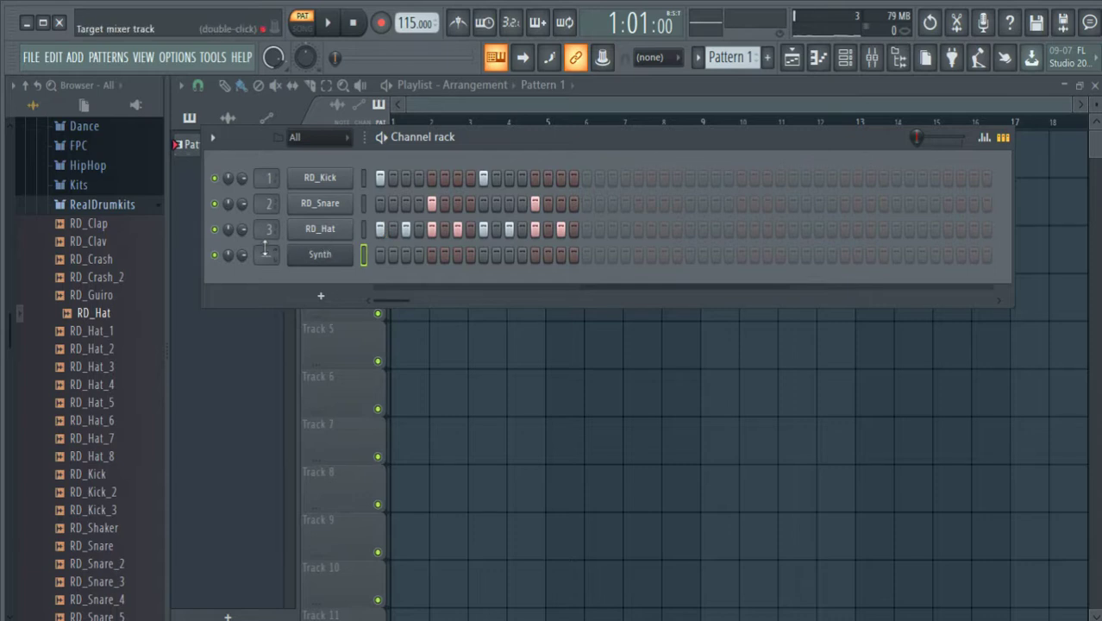
Step: Route the Synth channel to mixer track 4 and add an FL Keys channel routed to mixer track 5
drag(267, 255, 268, 234)
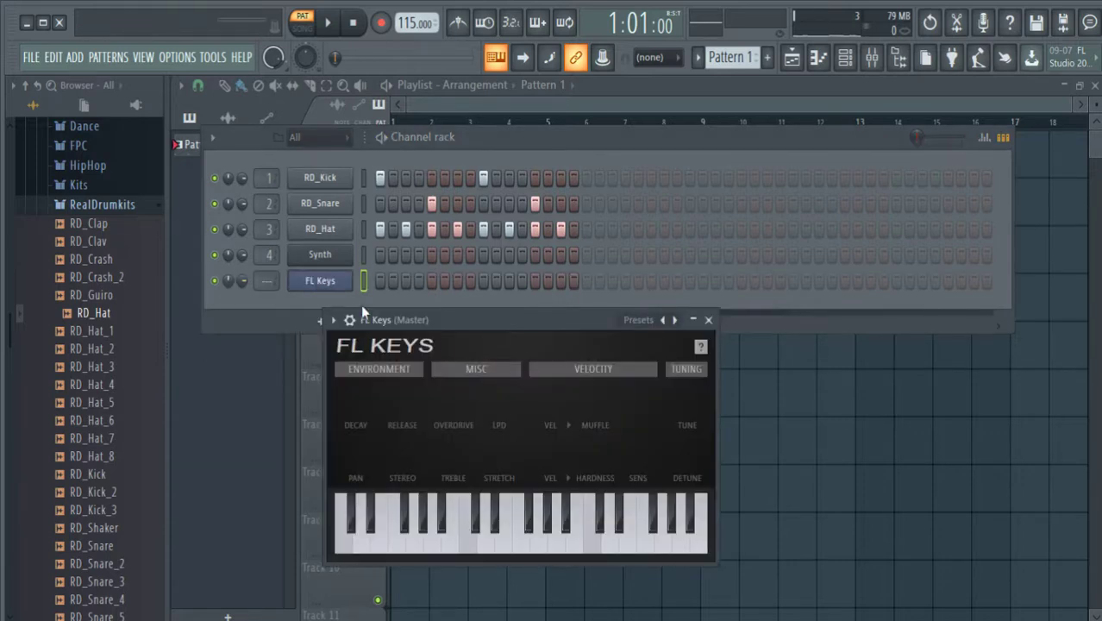
click(708, 320)
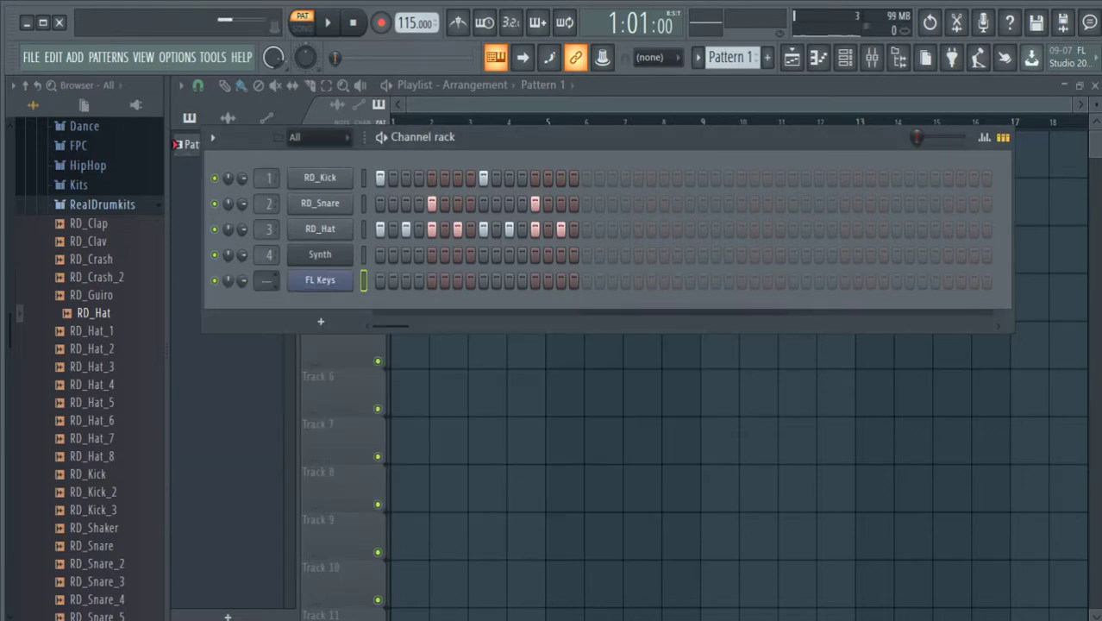
key(space)
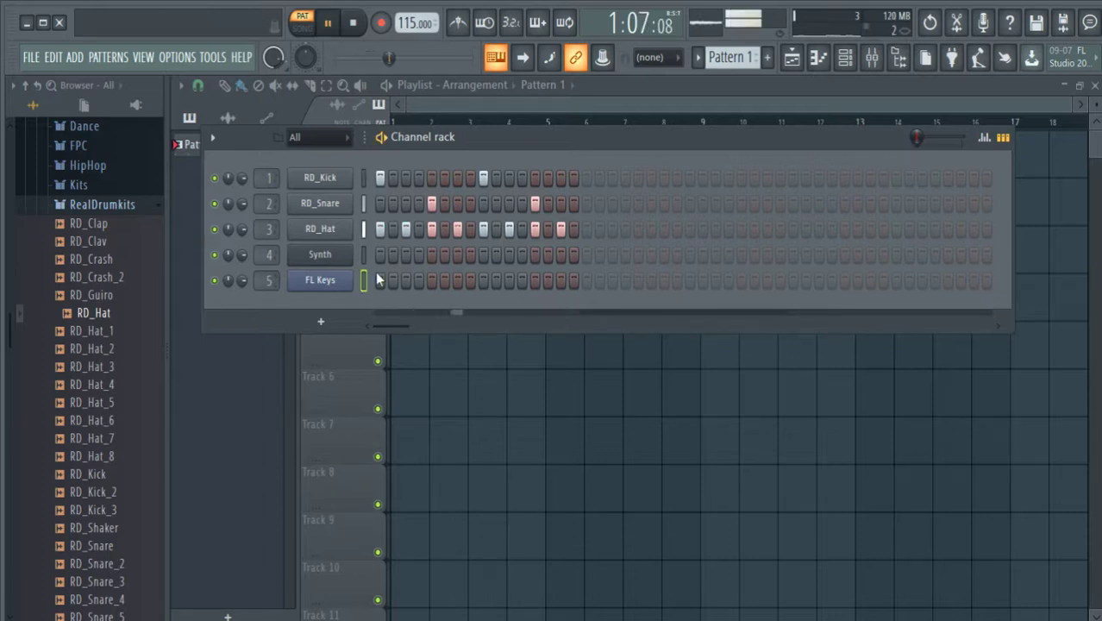
key(space)
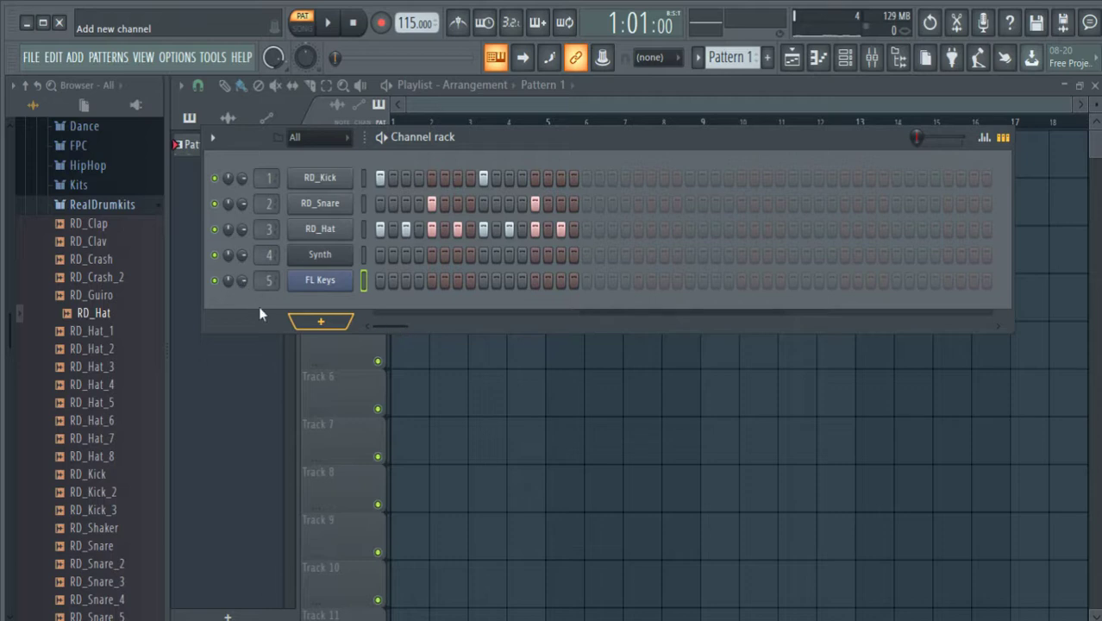
Step: In the Synth channel's piano roll, place one-step notes C5, D5, B4 and E5 on steps 1, 3, 5 and 7, and play them
click(363, 257)
key(F7)
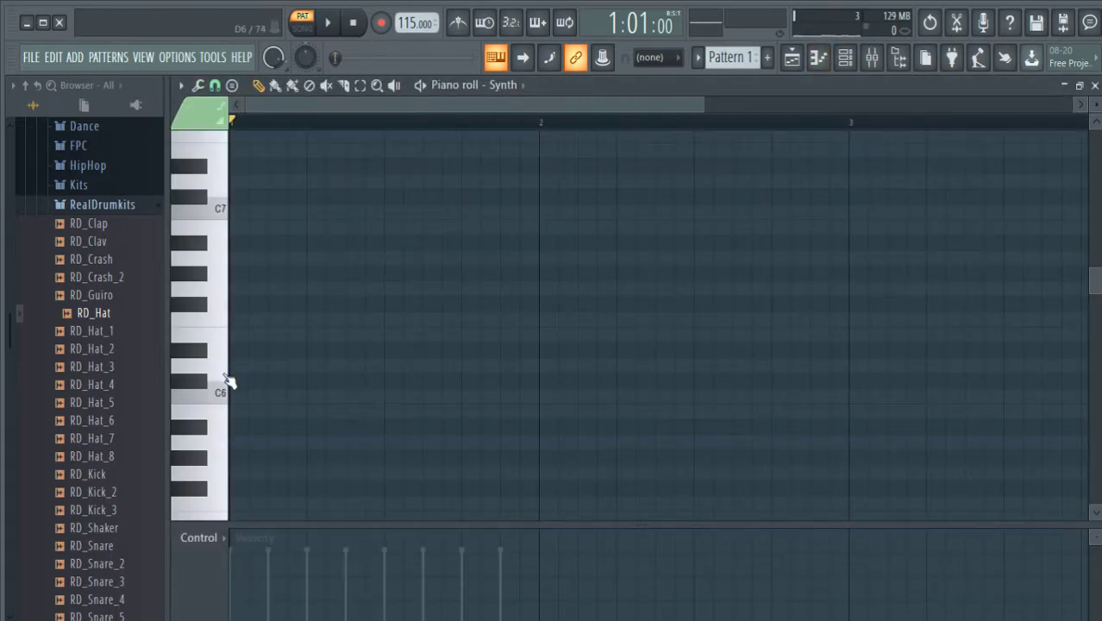
click(220, 395)
click(241, 395)
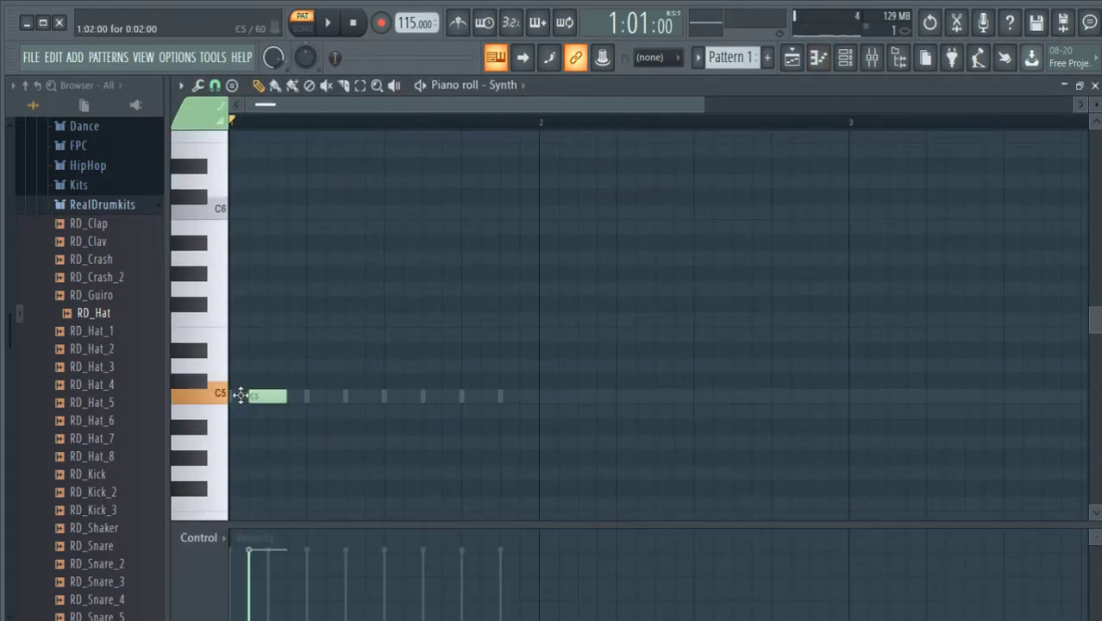
drag(262, 396, 313, 410)
click(350, 337)
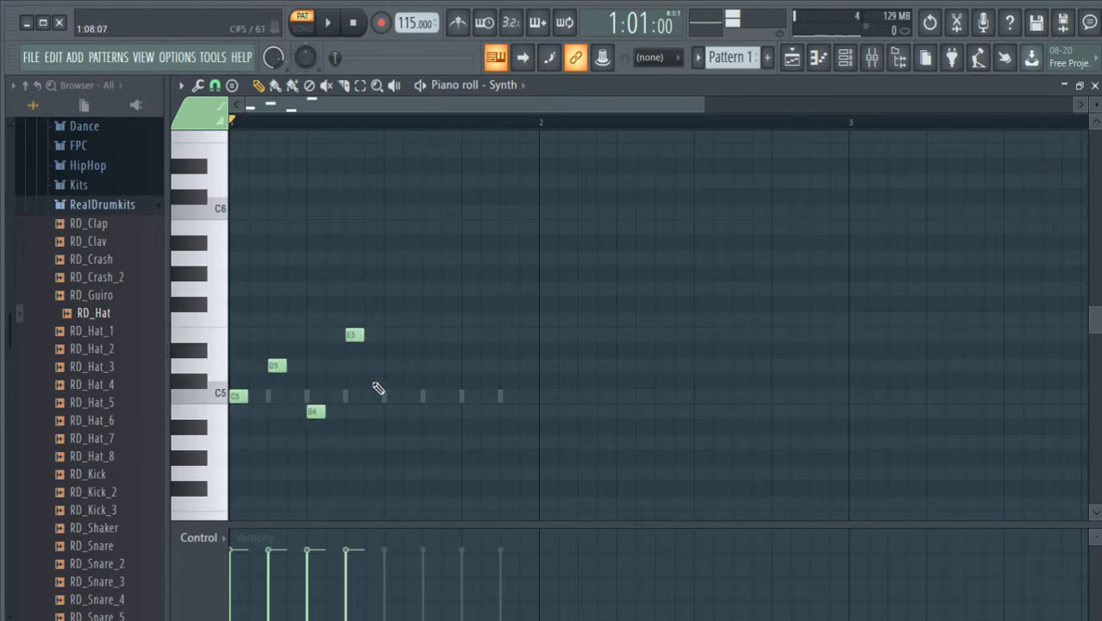
key(space)
key(space)
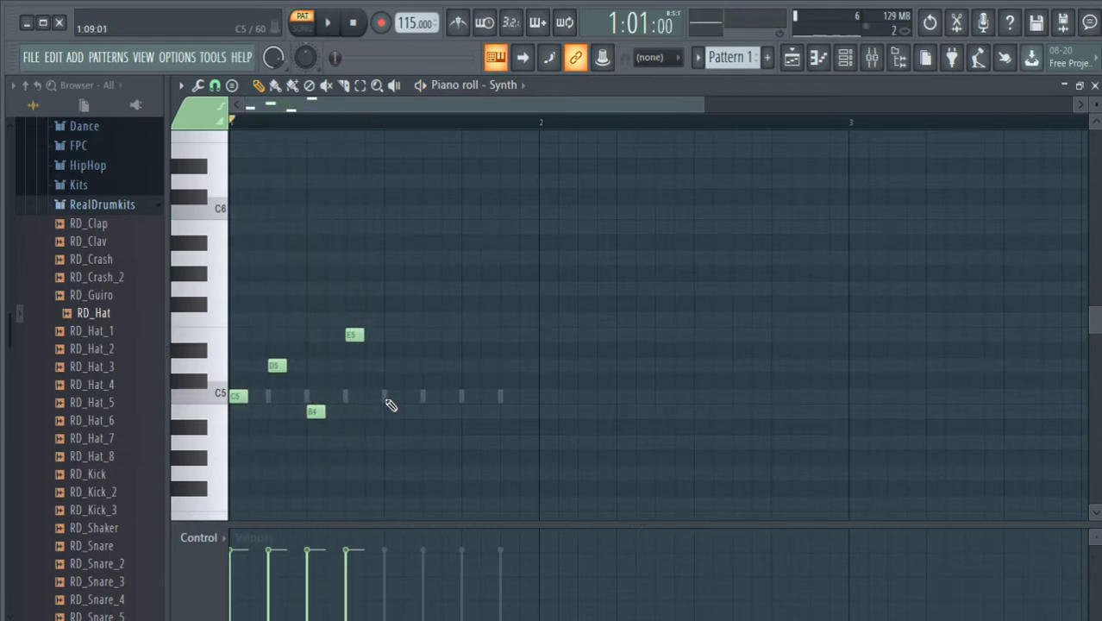
Step: Continue the Synth melody with one-step notes A4, F5, G4 and G5 on steps 9, 11, 13 and 15, play it, and close the piano roll
drag(386, 399, 387, 433)
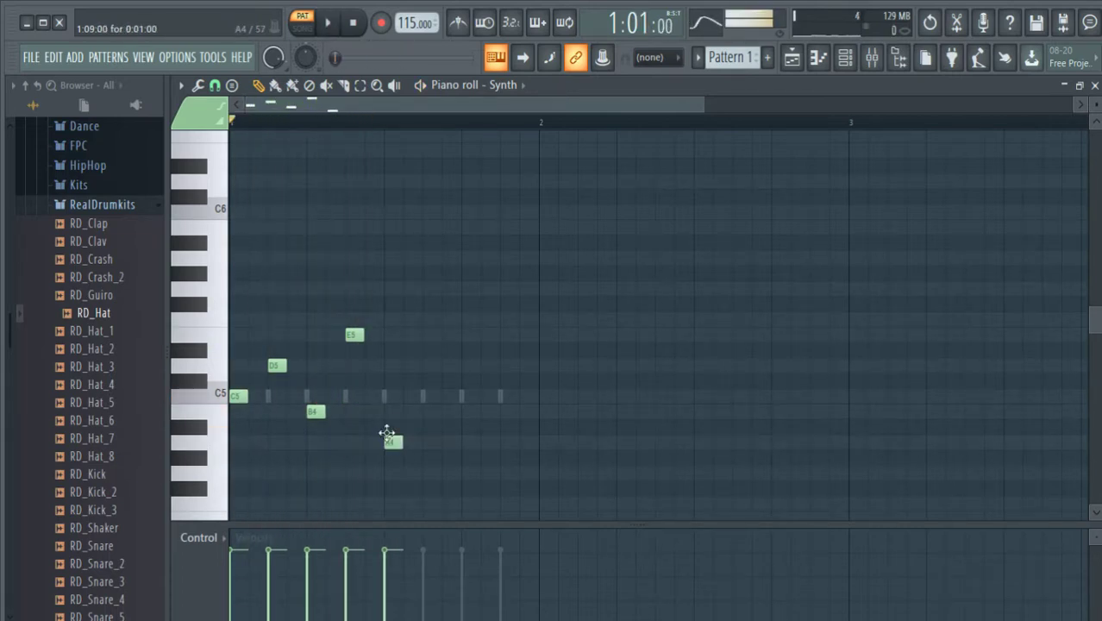
click(427, 320)
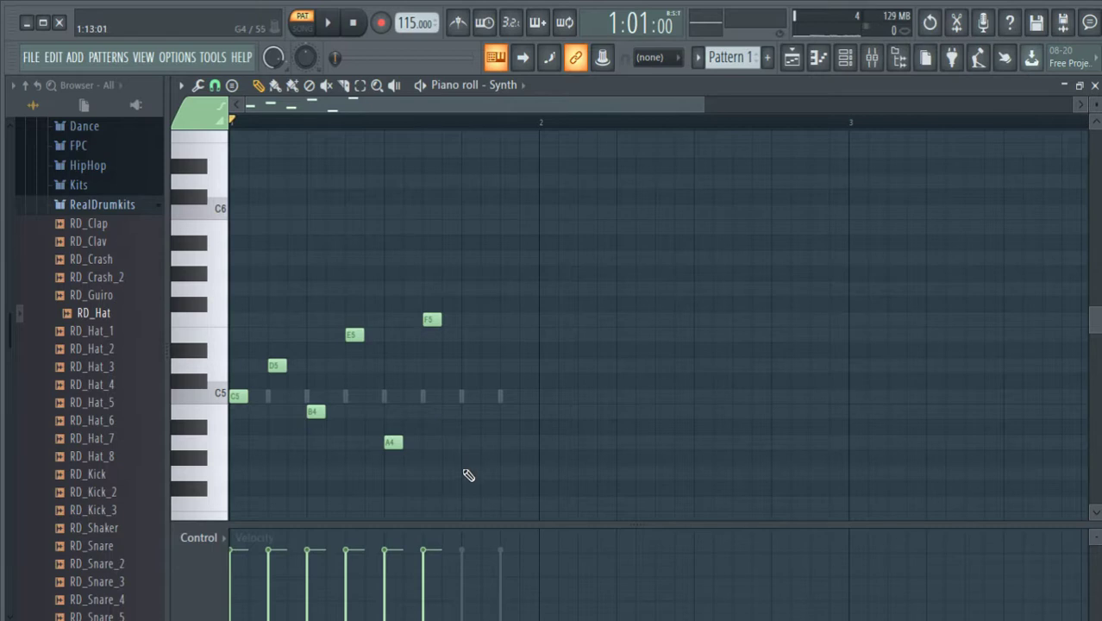
click(469, 473)
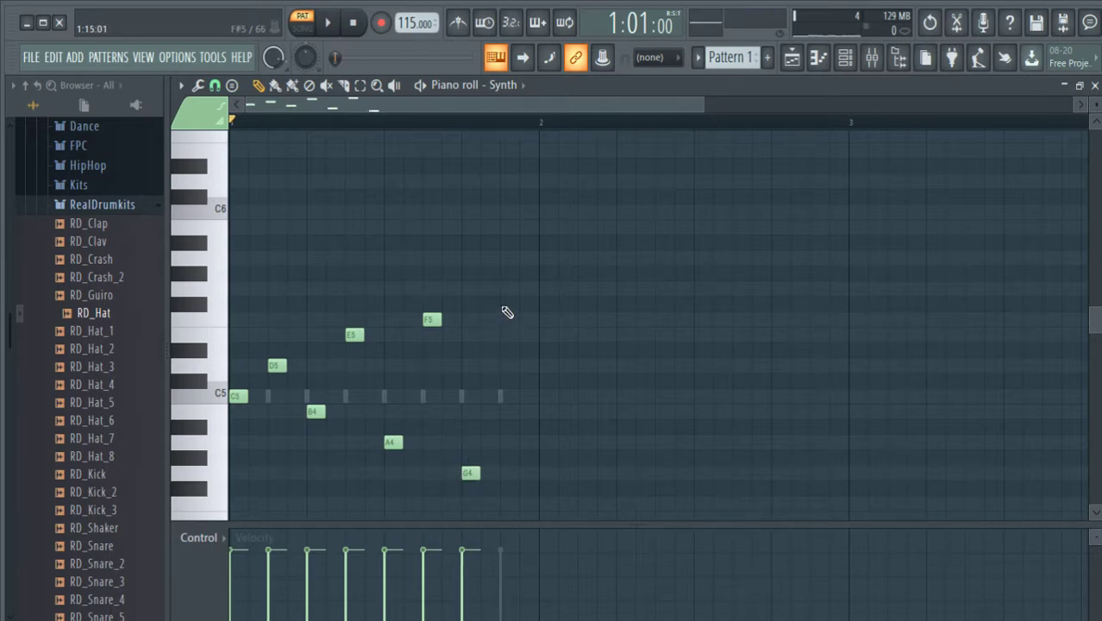
click(506, 291)
key(space)
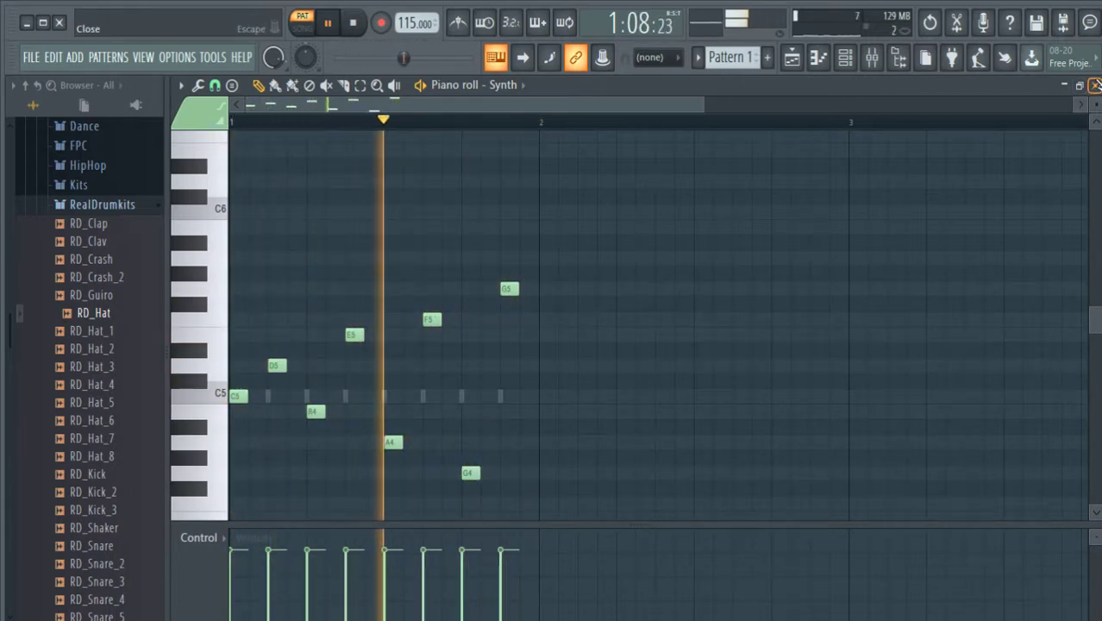
click(1096, 85)
key(space)
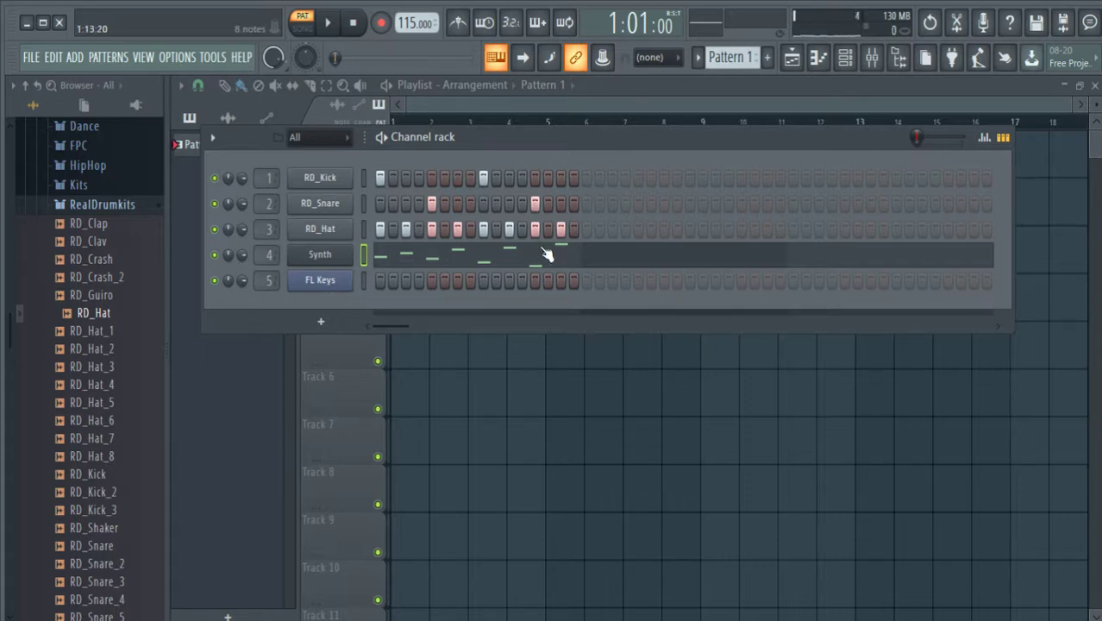
Step: Extend the drums into the second bar with RD_Kick on steps 17 and 25, RD_Snare on 21 and 29, and RD_Hat on every odd step
click(587, 179)
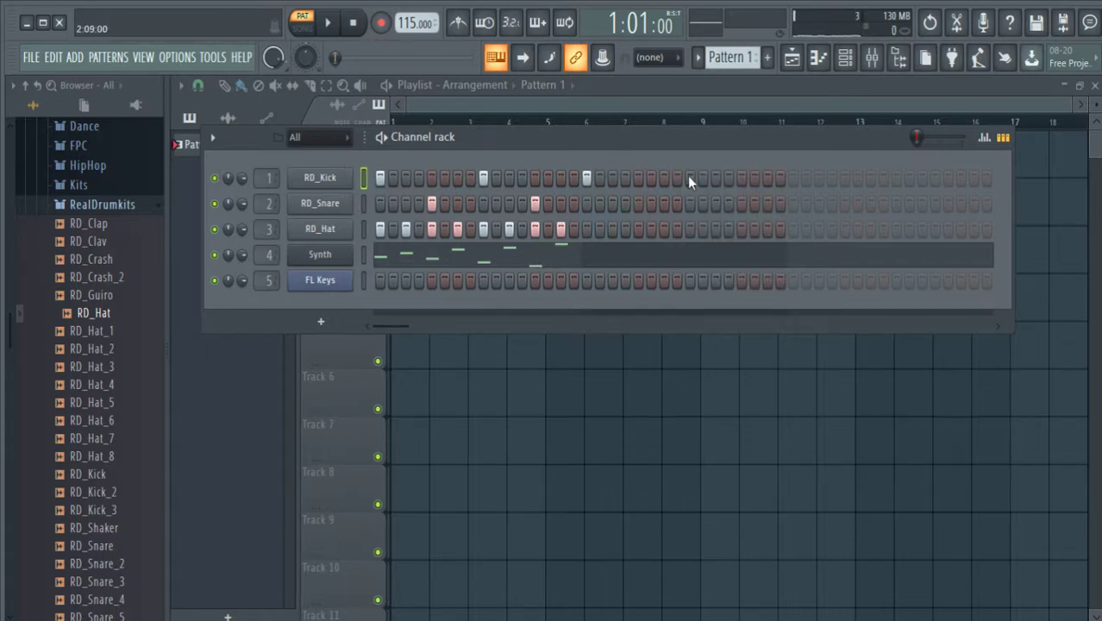
click(639, 203)
click(743, 204)
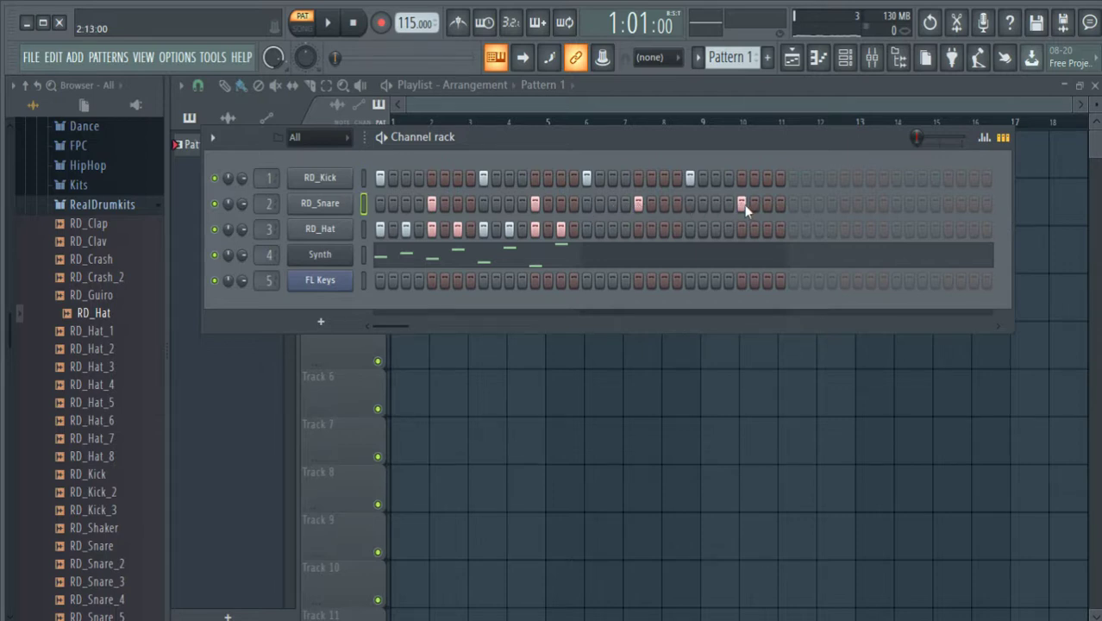
click(337, 237)
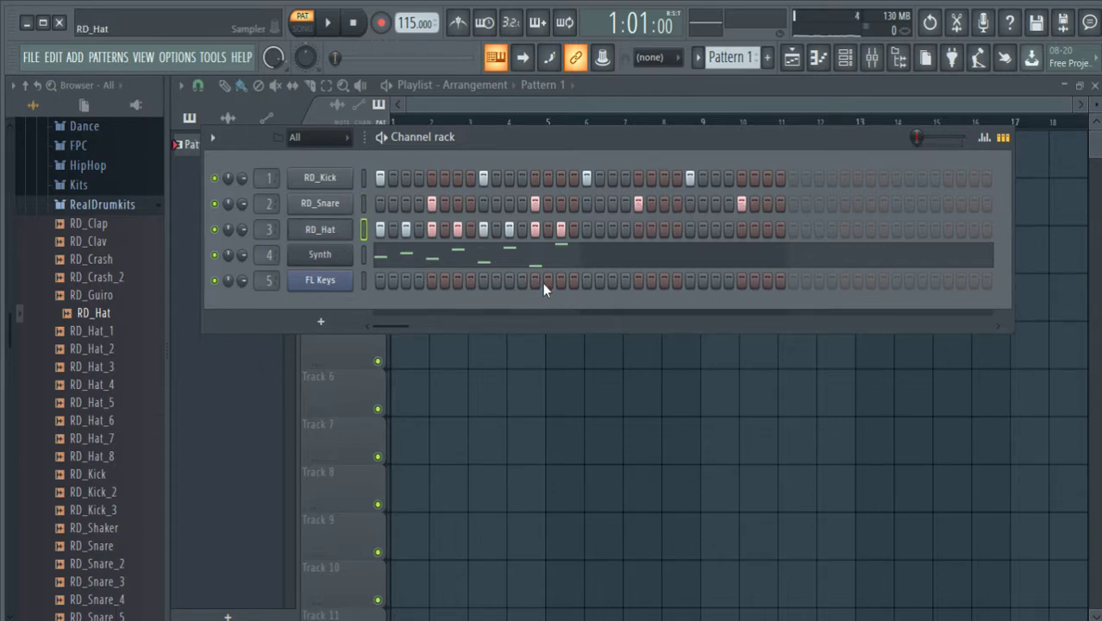
Step: Duplicate the Synth channel's eight-note melody into the second bar and close its piano roll
click(511, 257)
drag(570, 268, 223, 492)
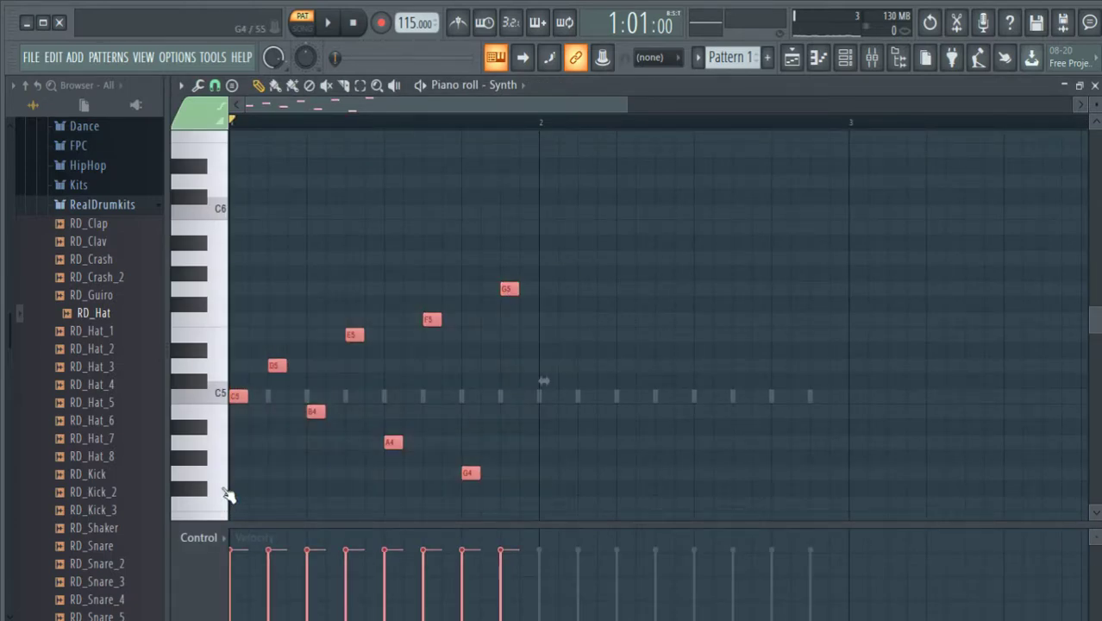
key(ctrl+b)
drag(529, 396, 546, 399)
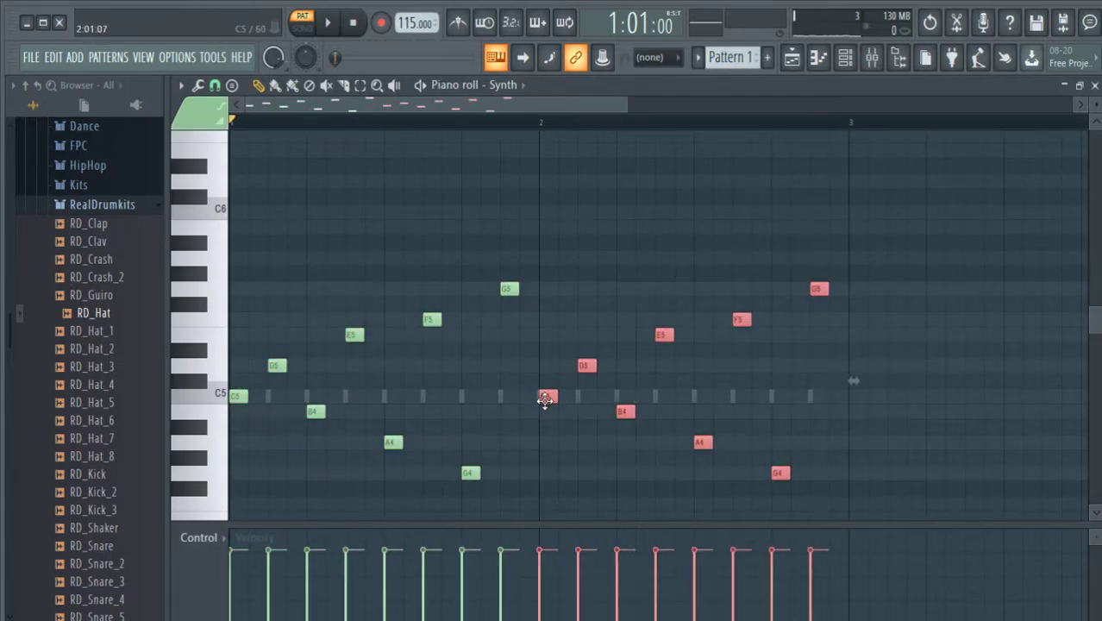
key(Escape)
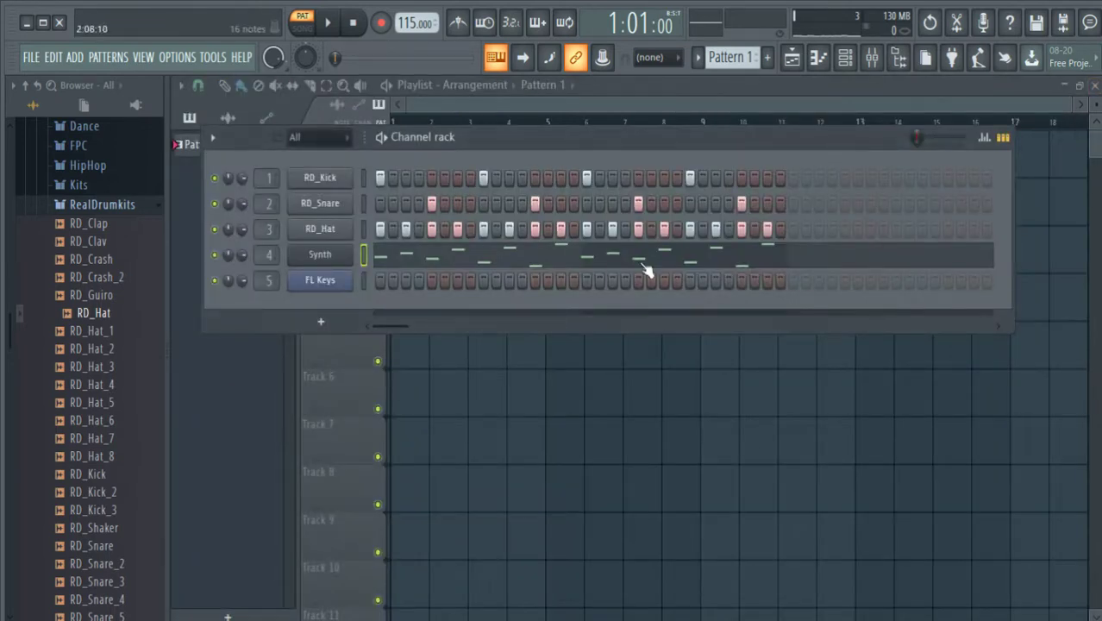
Step: Open the FL Keys channel's piano roll at the octave around C5
key(F7)
scroll(394, 280, down, 5)
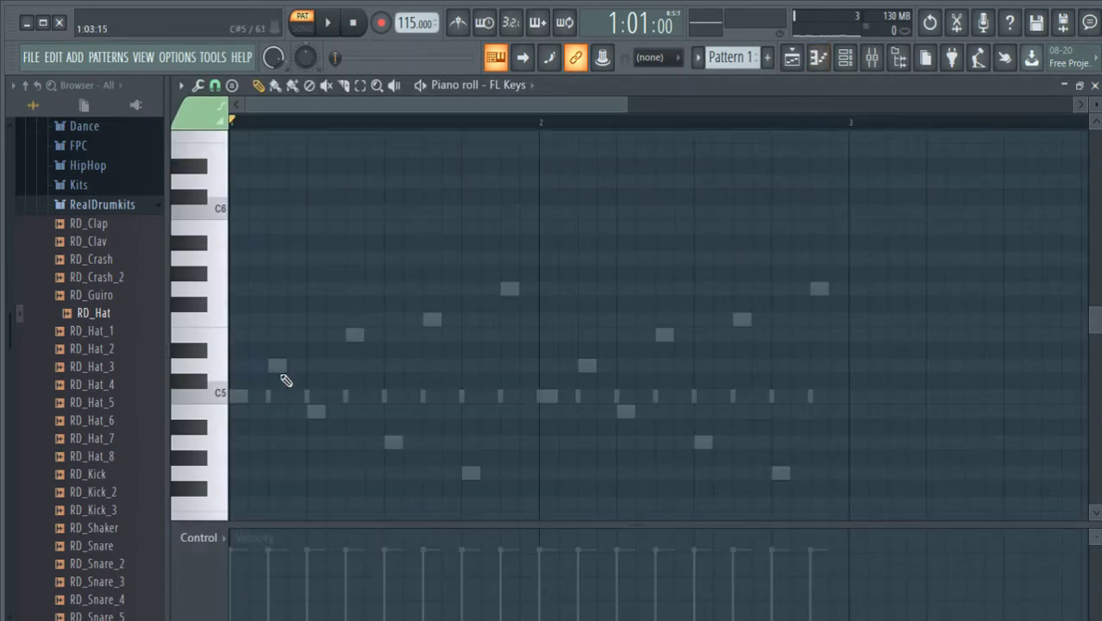
scroll(268, 384, down, 1)
Step: Place a one-step chord of A4, C5 and E5 on step 1 of FL Keys and play it
click(234, 352)
click(240, 288)
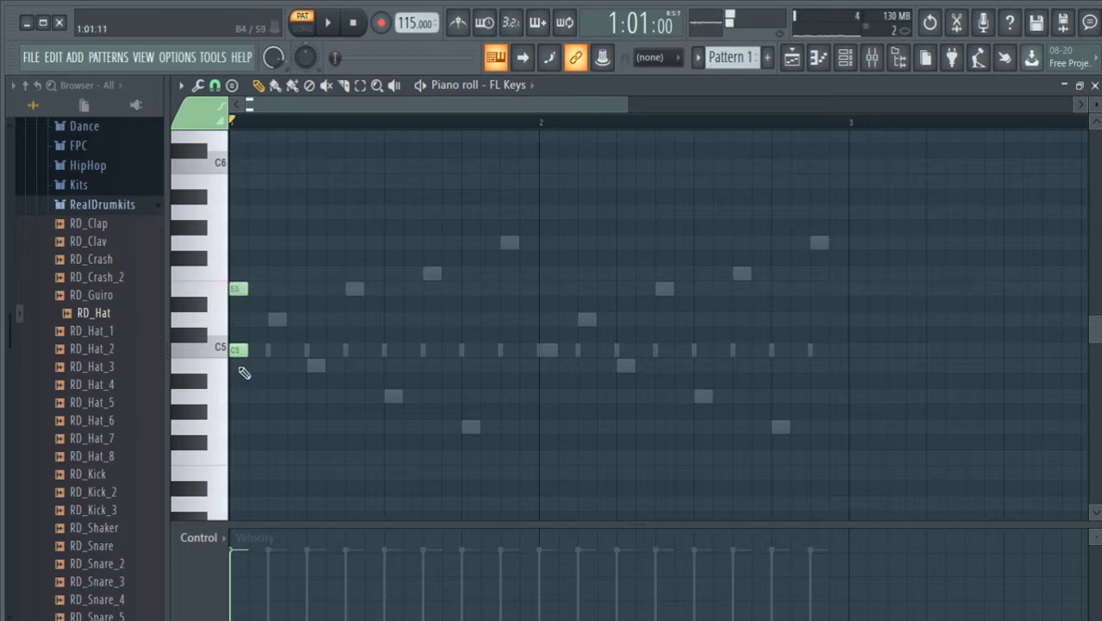
click(240, 396)
key(space)
key(space)
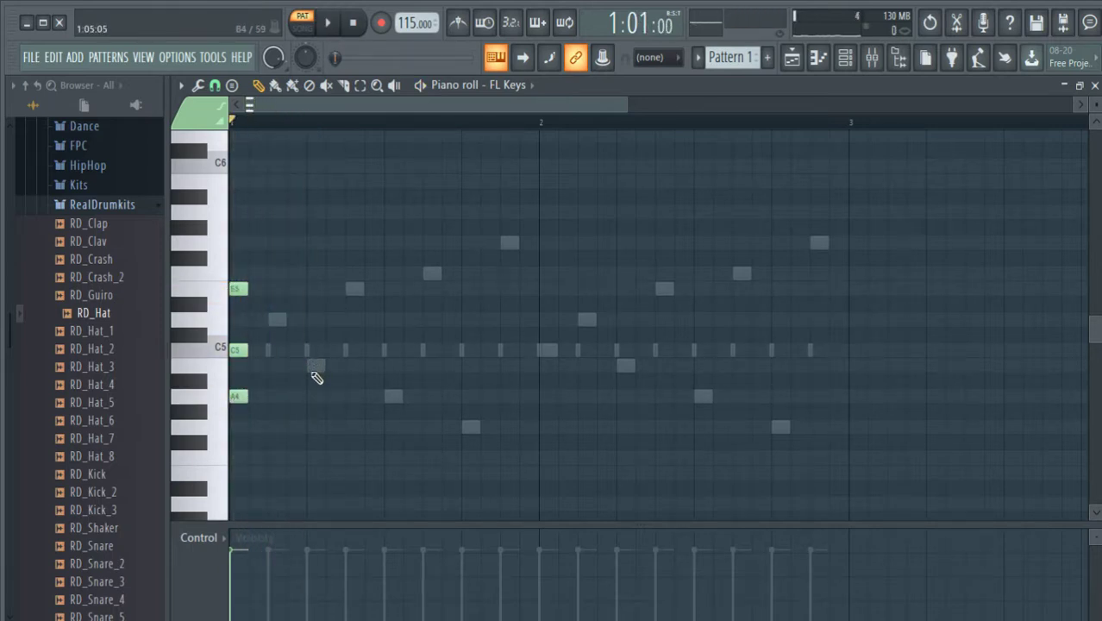
Step: Try a one-step chord of G4, B4 and D5 on step 5, play it, and delete its three notes
click(314, 366)
click(311, 424)
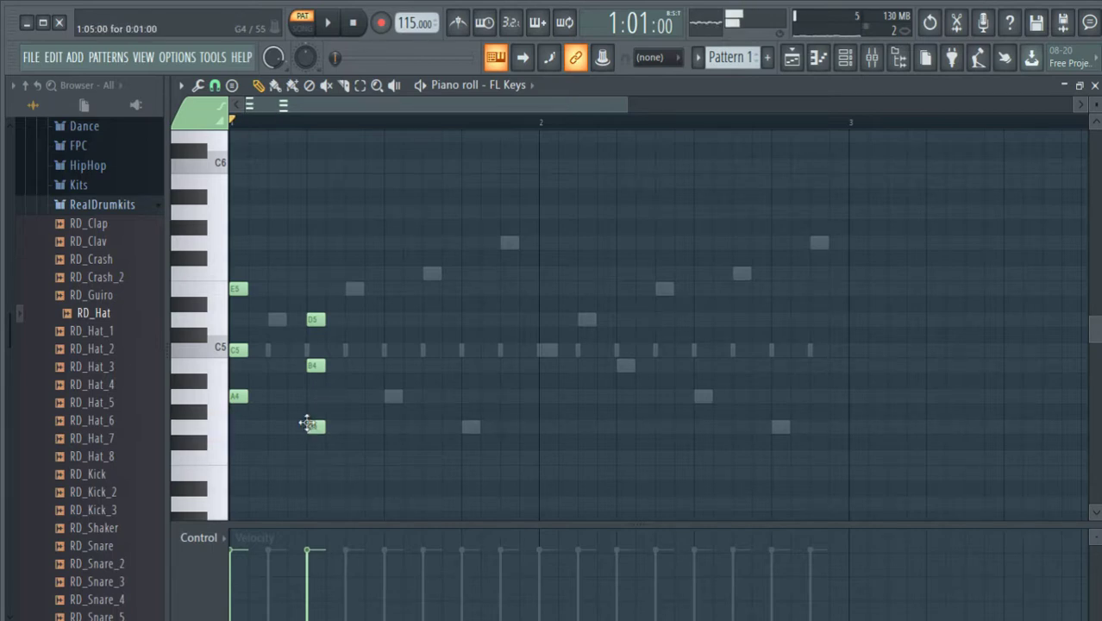
key(space)
key(space)
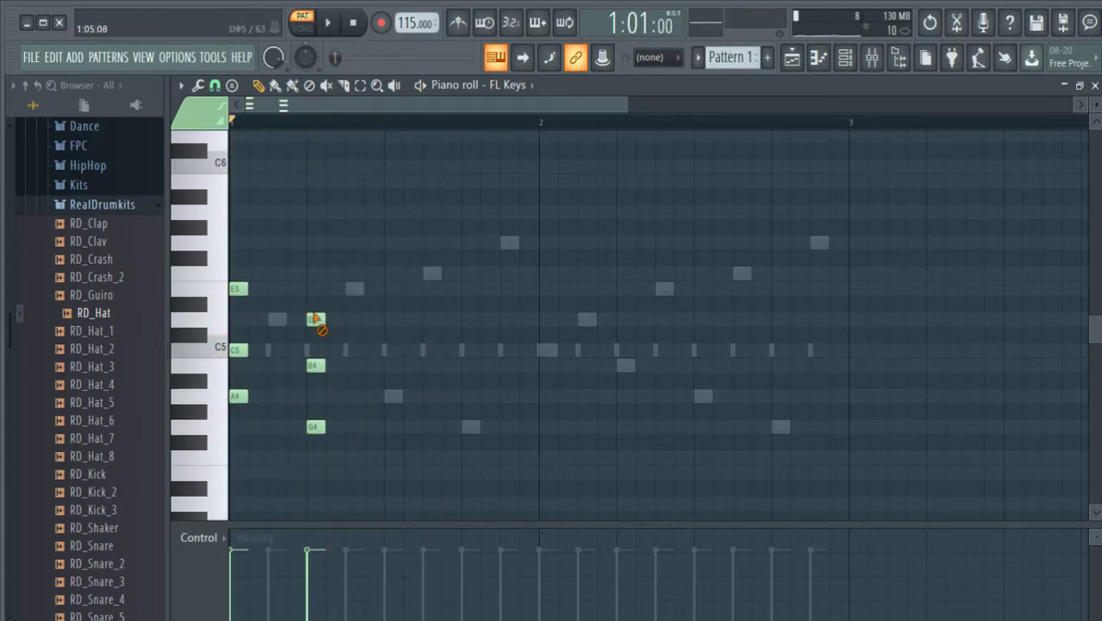
right_click(315, 320)
right_click(315, 366)
right_click(317, 427)
Step: Place a one-step chord of C5, E5 and G5 on step 7 and play the pattern
click(351, 288)
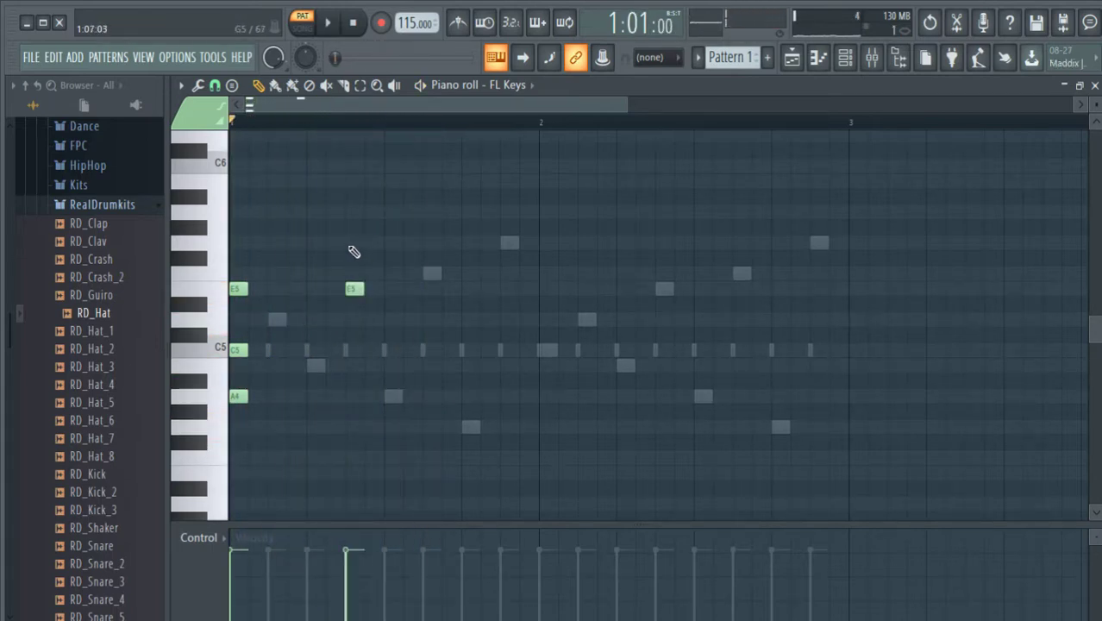
click(353, 243)
click(349, 350)
key(space)
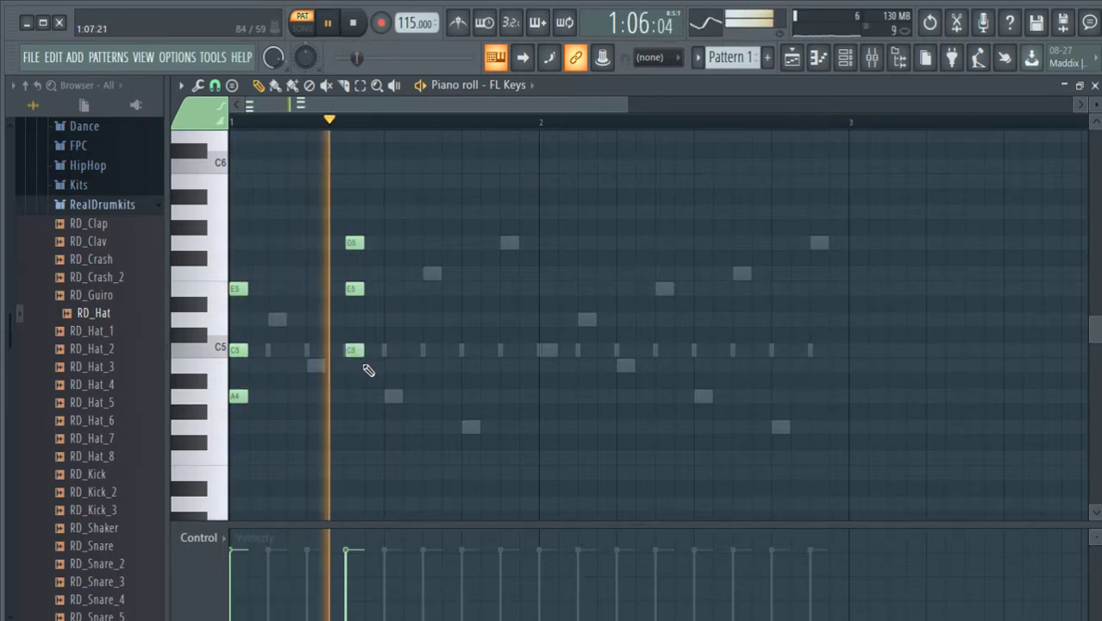
key(space)
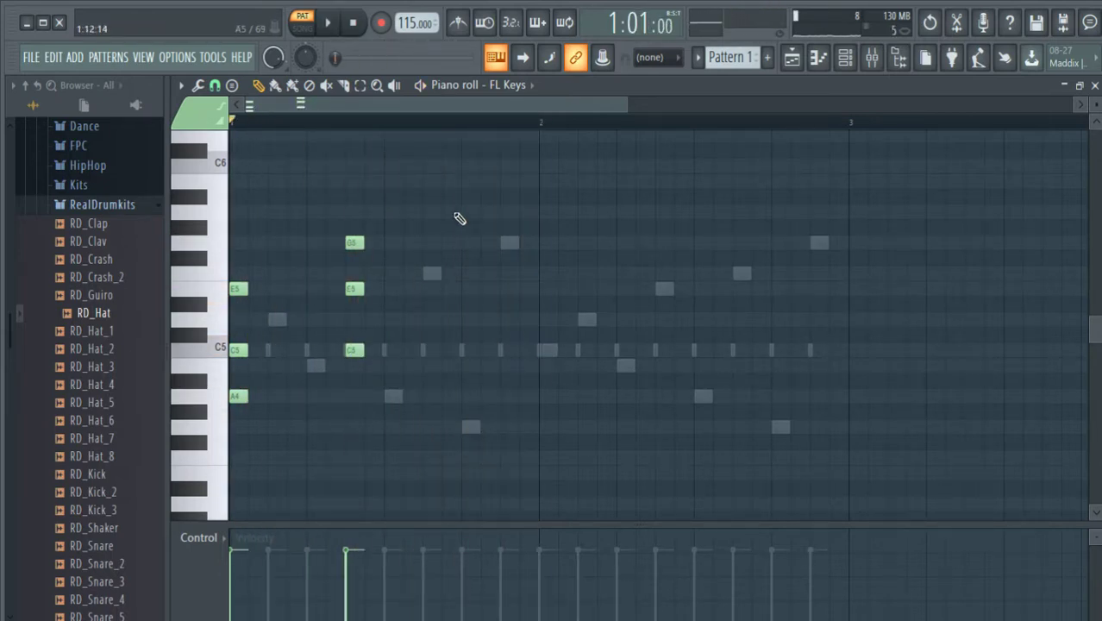
Step: Add a C5, E5 and G5 chord on step 17 and an A4, C5 and E5 chord on step 21, and play the pattern
click(541, 244)
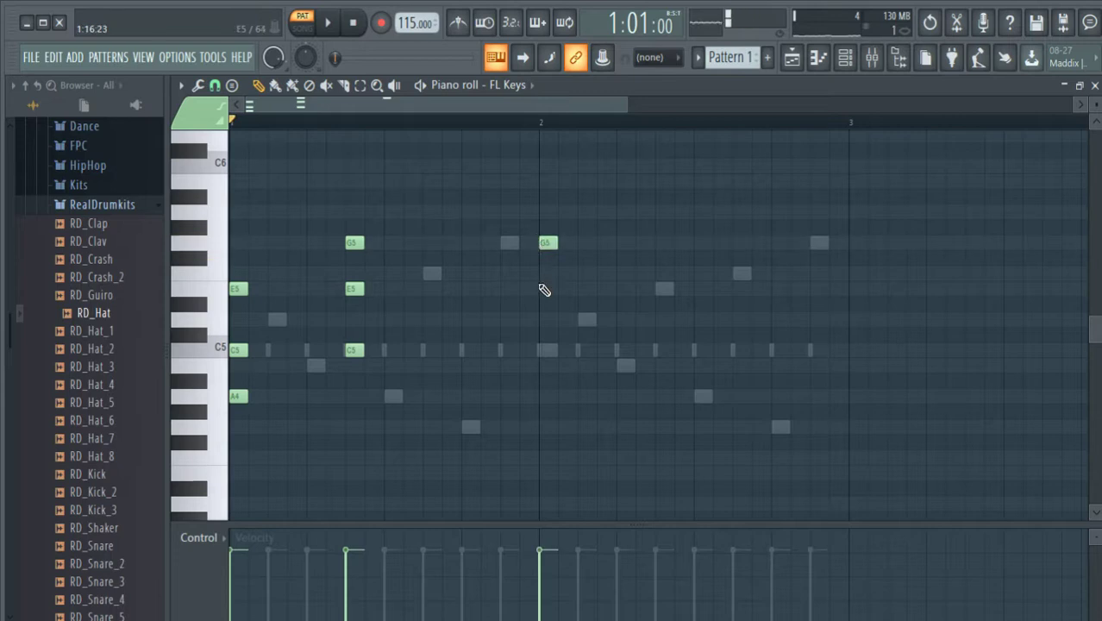
click(544, 288)
click(544, 350)
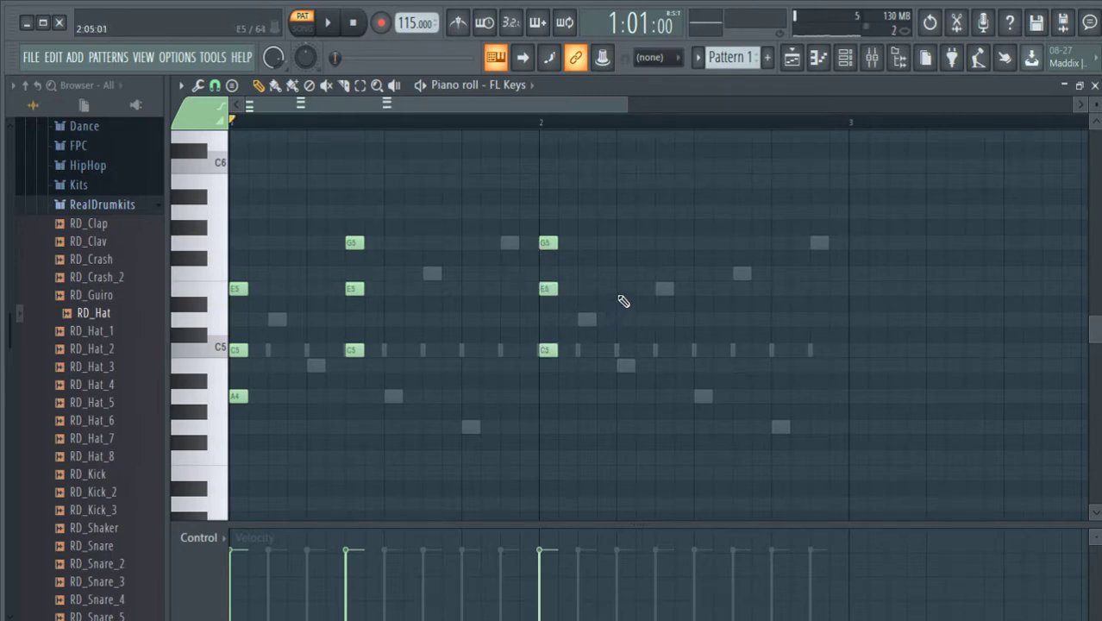
click(624, 290)
click(625, 351)
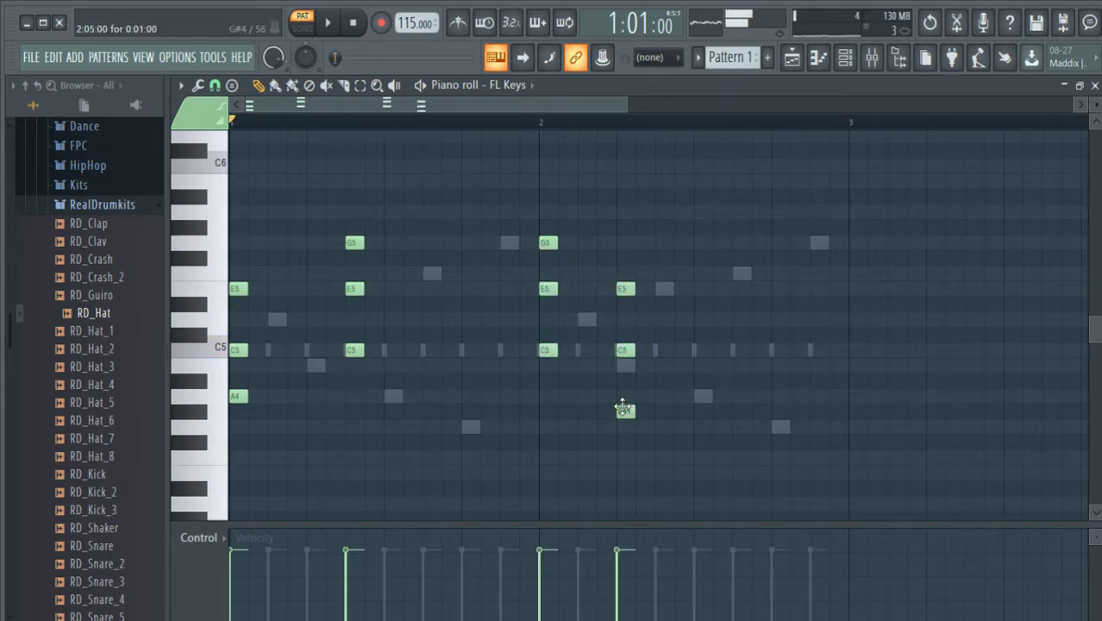
drag(621, 396, 623, 396)
key(space)
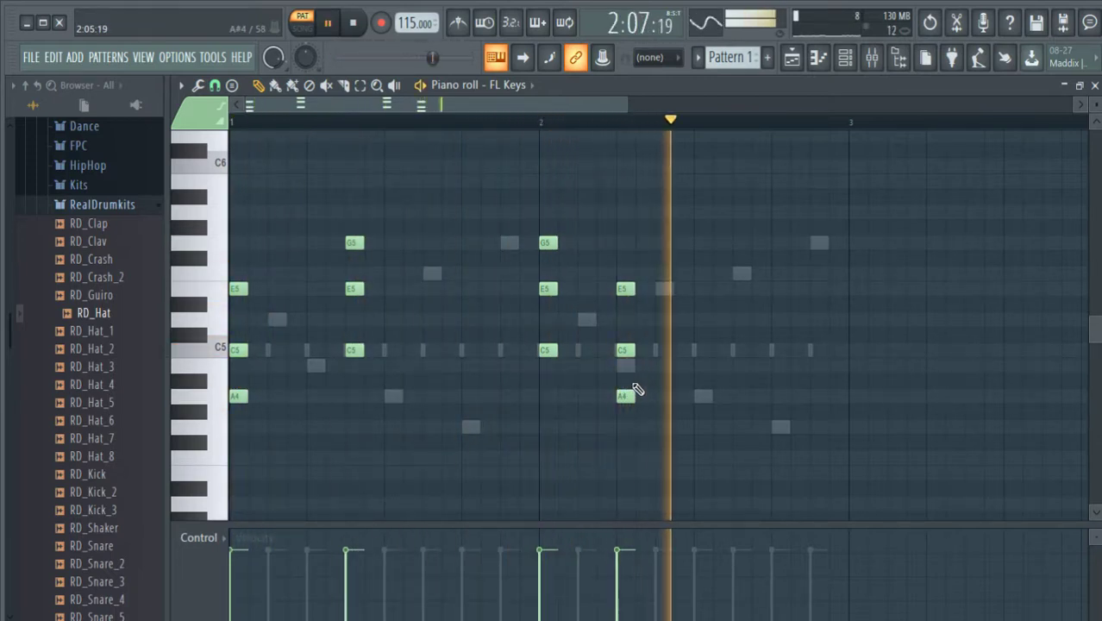
key(space)
click(651, 348)
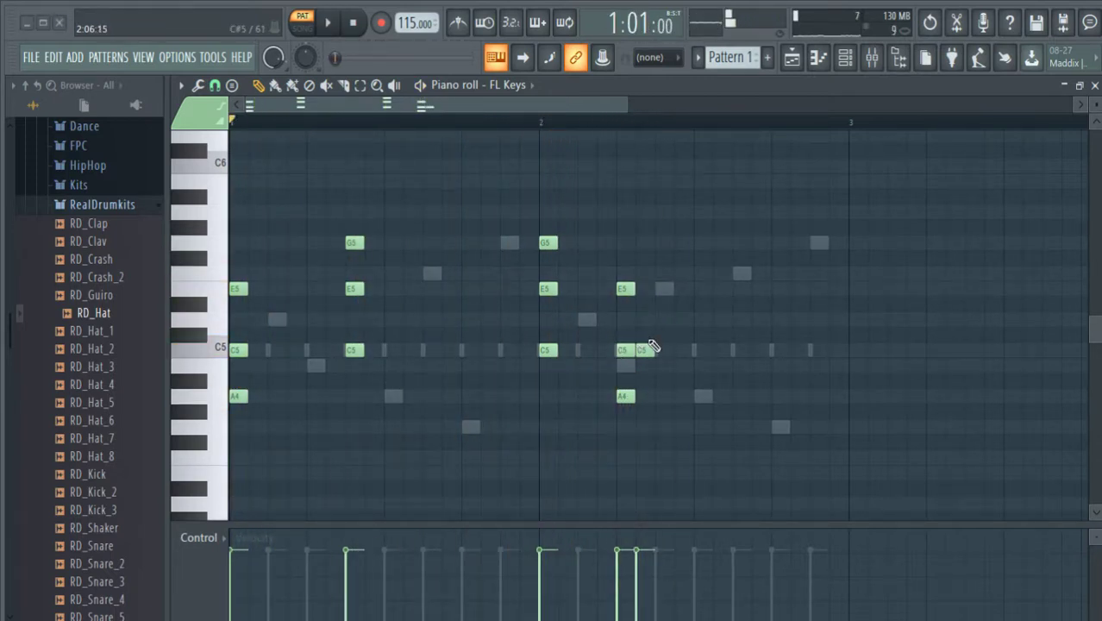
click(858, 334)
right_click(857, 334)
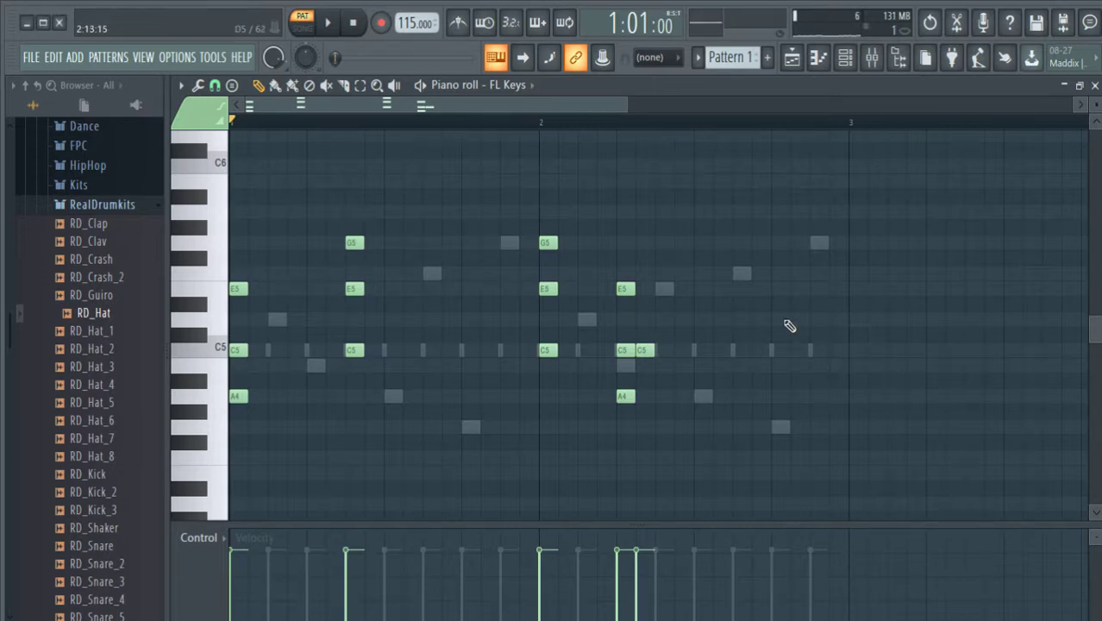
right_click(645, 349)
Step: Shift the second bar's A4, C5 and E5 chord to step 23 and play the pattern
drag(660, 267, 660, 395)
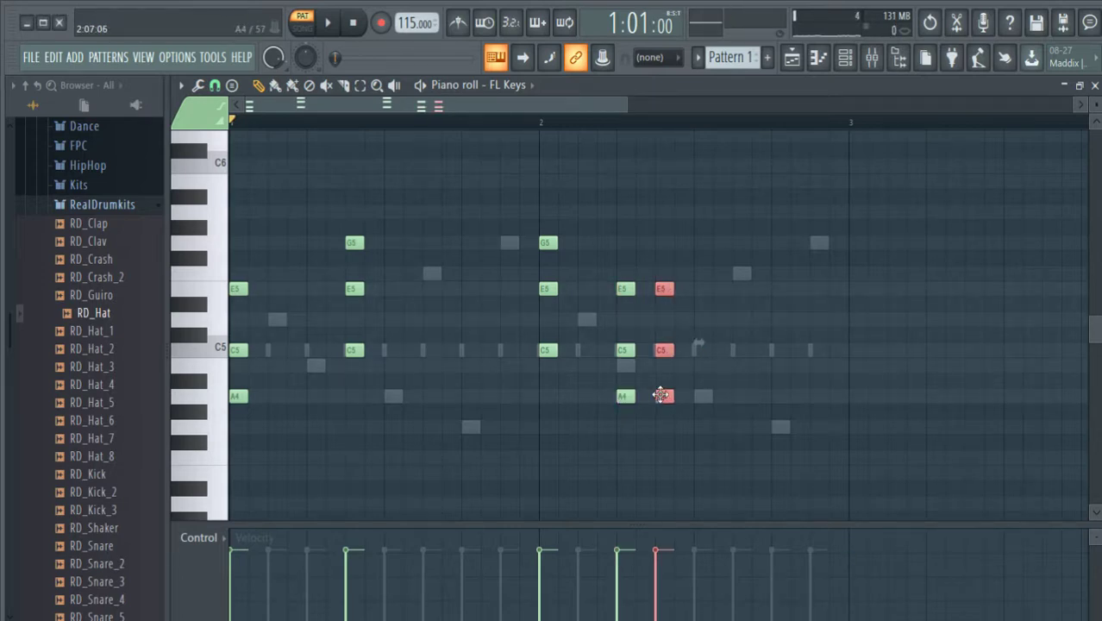
right_click(663, 395)
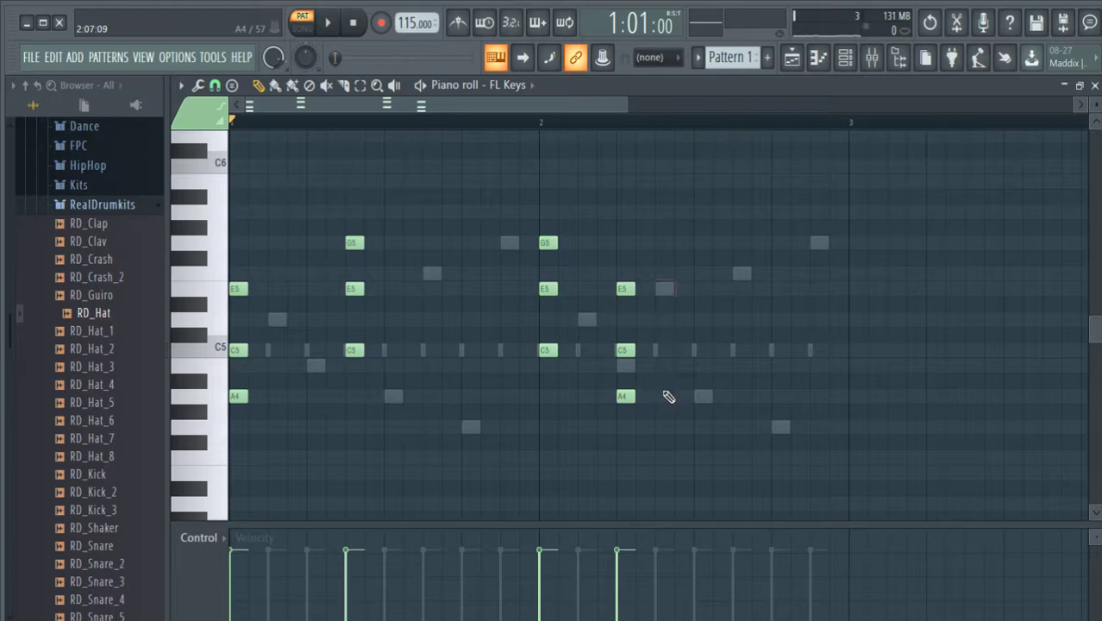
drag(664, 272, 656, 395)
key(space)
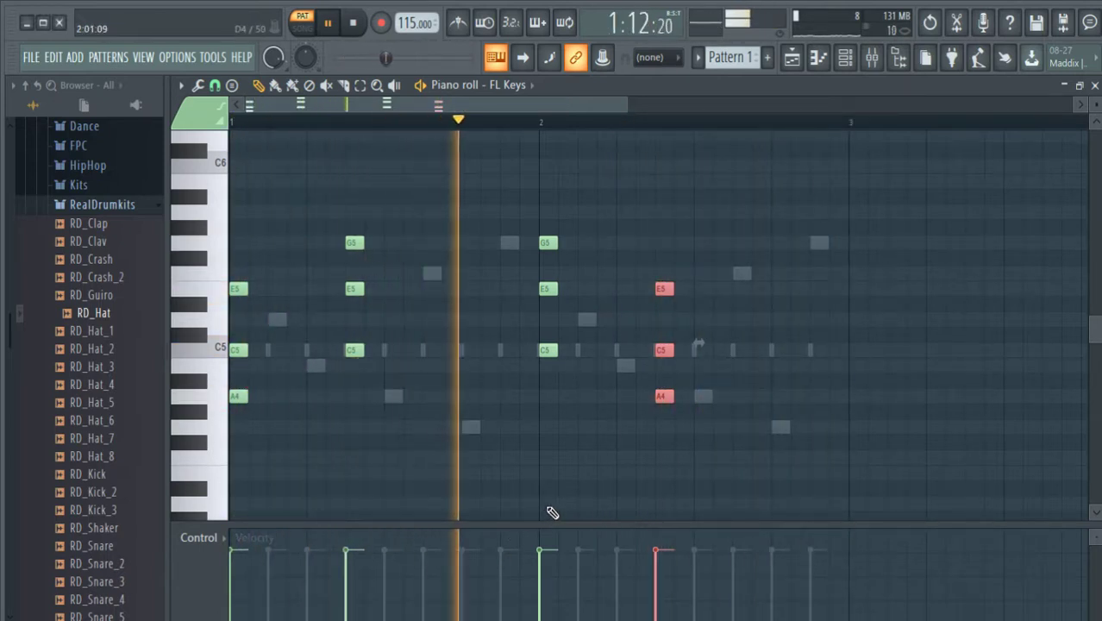
key(space)
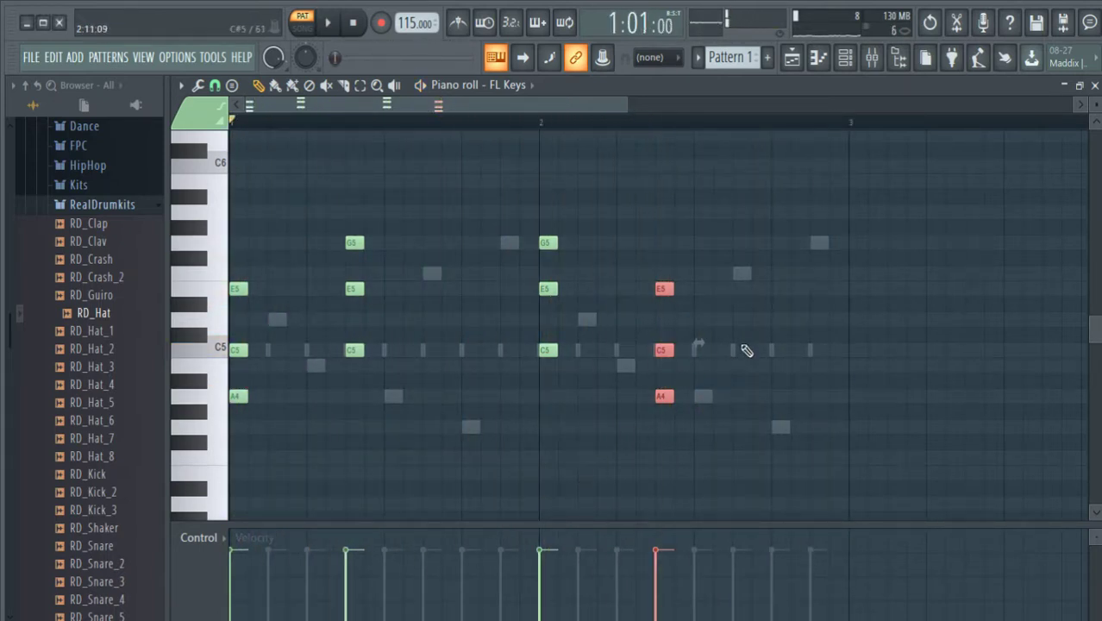
Step: Delete all the FL Keys chords and start over with a single one-step C5 on step 1
drag(735, 448, 207, 226)
key(Delete)
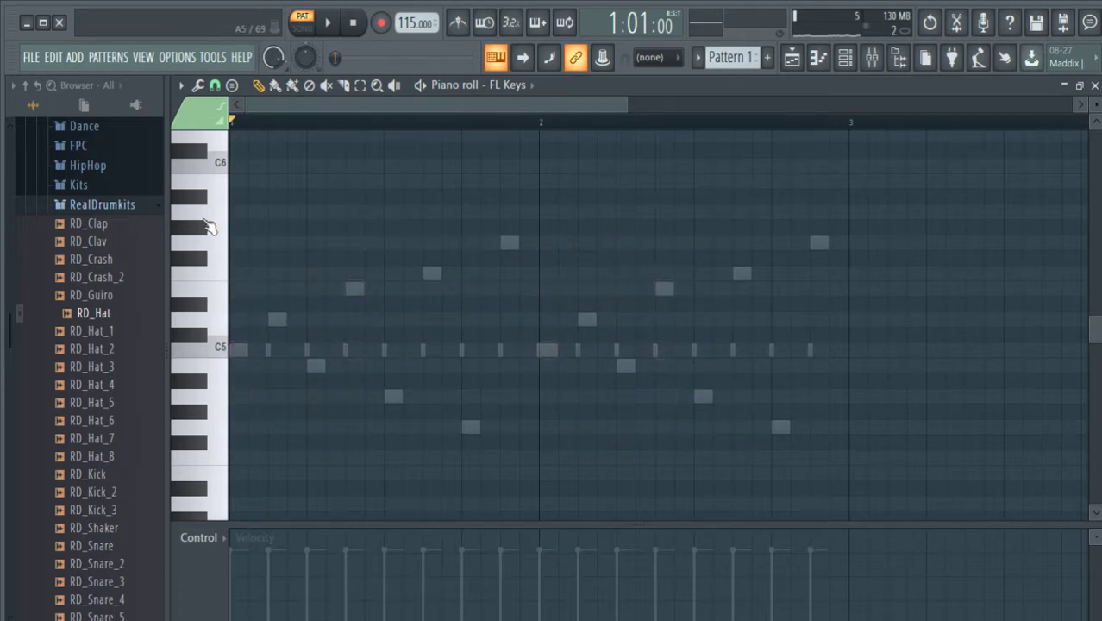
click(237, 349)
click(276, 349)
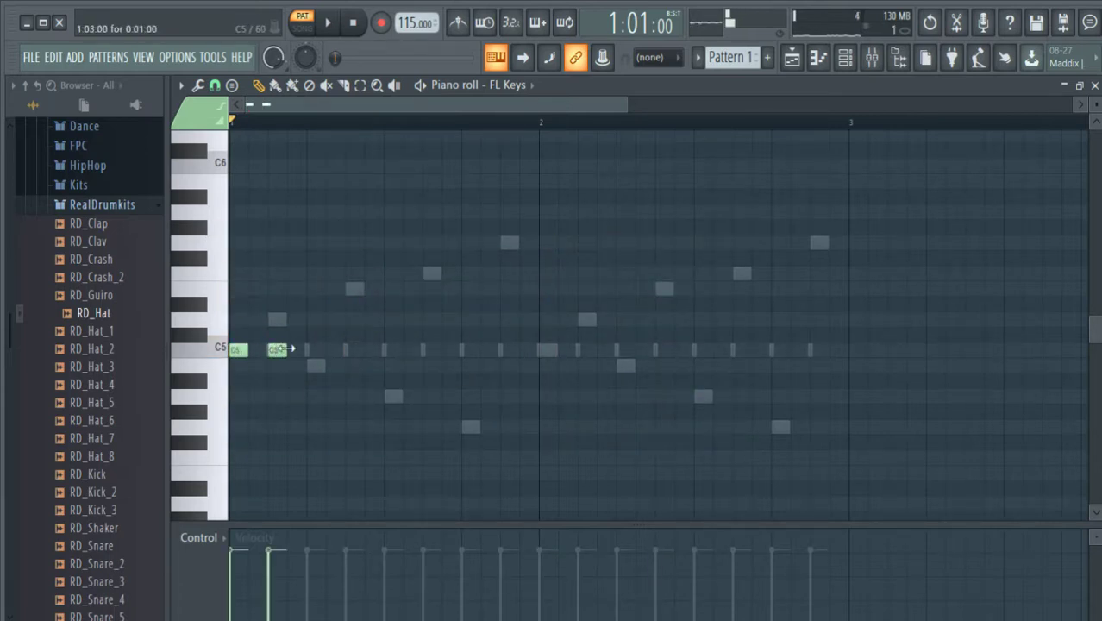
right_click(273, 350)
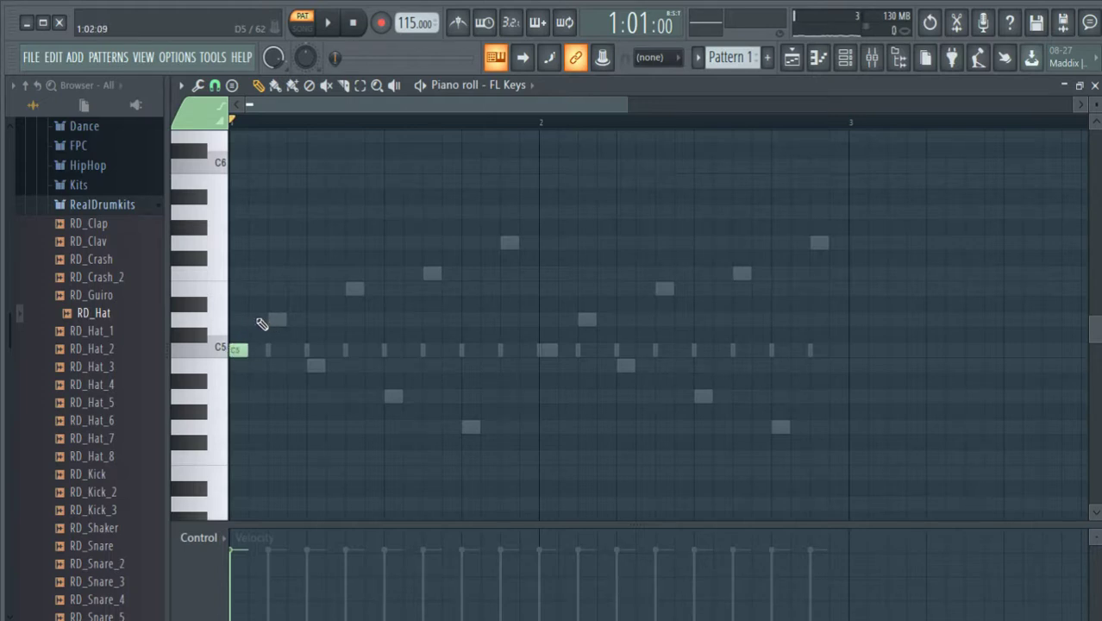
Step: Add one-step notes D5 on step 3 and B4 on step 5 of FL Keys, leaving step 2 empty, and play them
click(258, 350)
click(276, 320)
key(space)
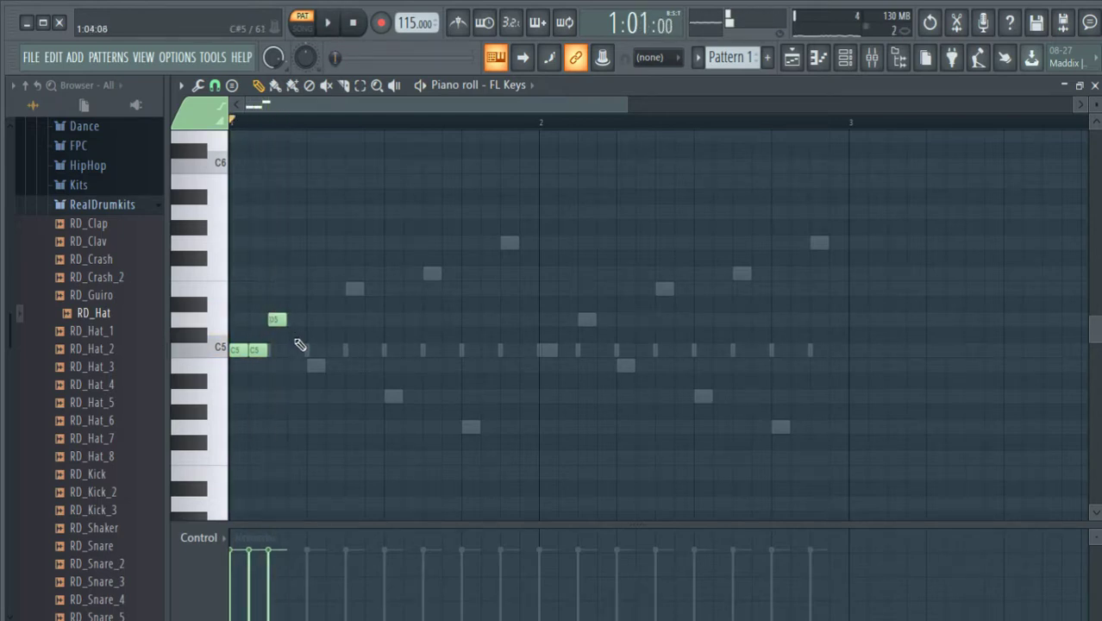
right_click(257, 348)
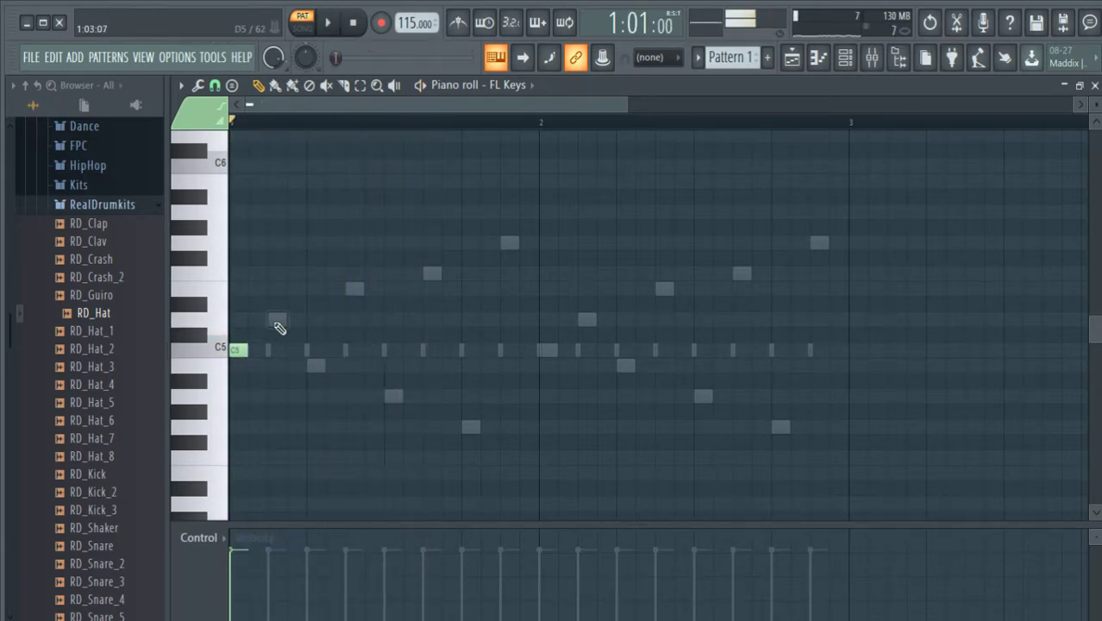
click(312, 366)
key(space)
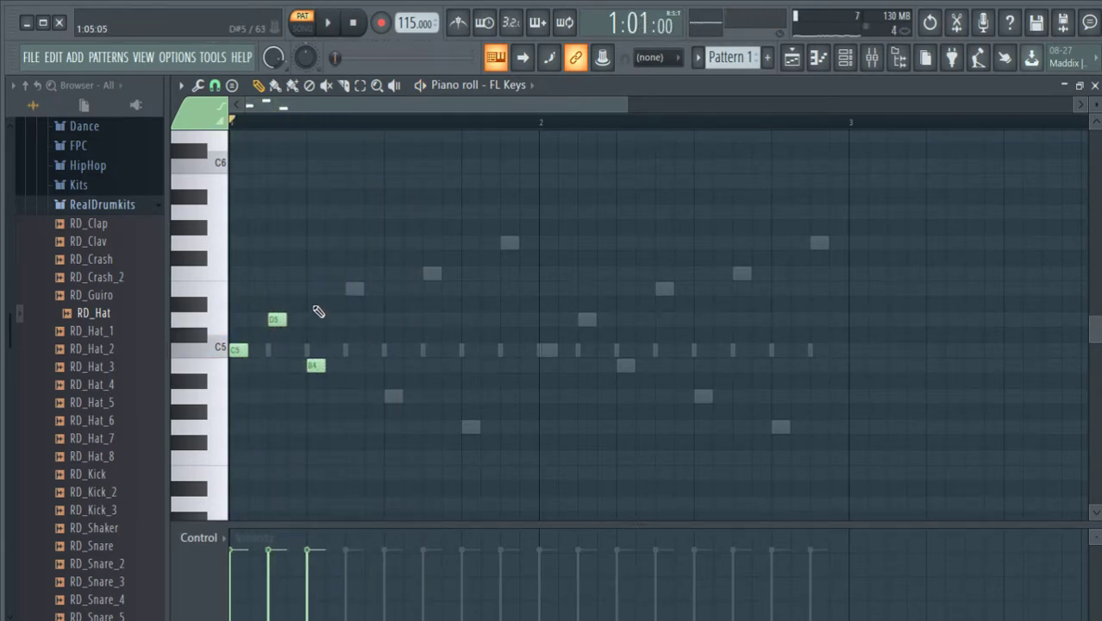
Step: Add an F5 on step 7 of FL Keys, replace it with a one-step D5, and play the pattern after each
click(350, 275)
key(space)
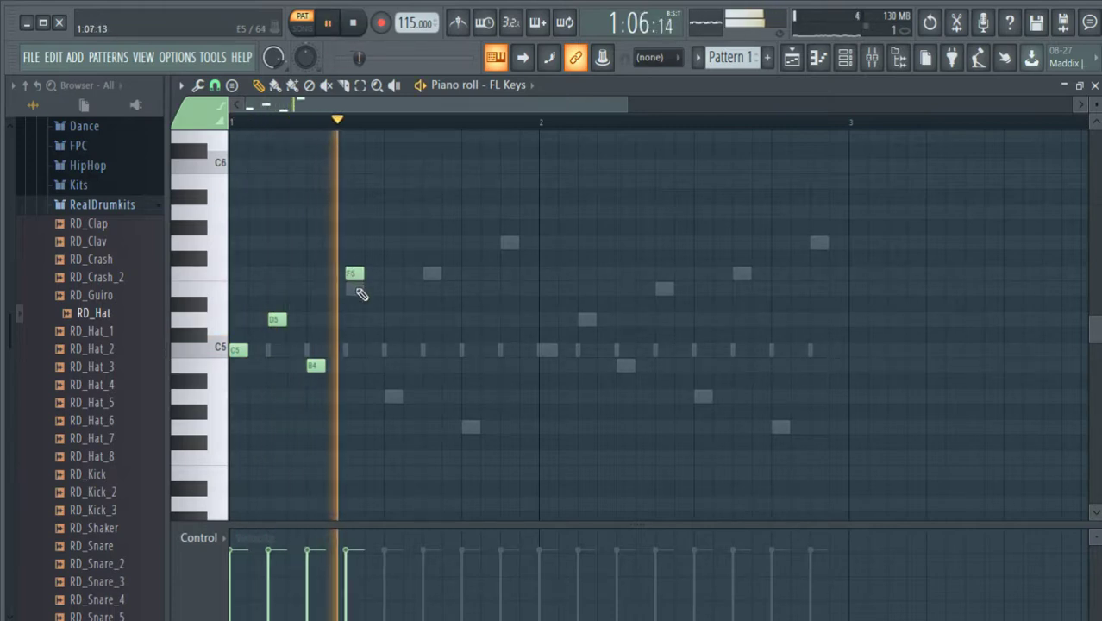
key(space)
right_click(353, 276)
click(352, 317)
key(space)
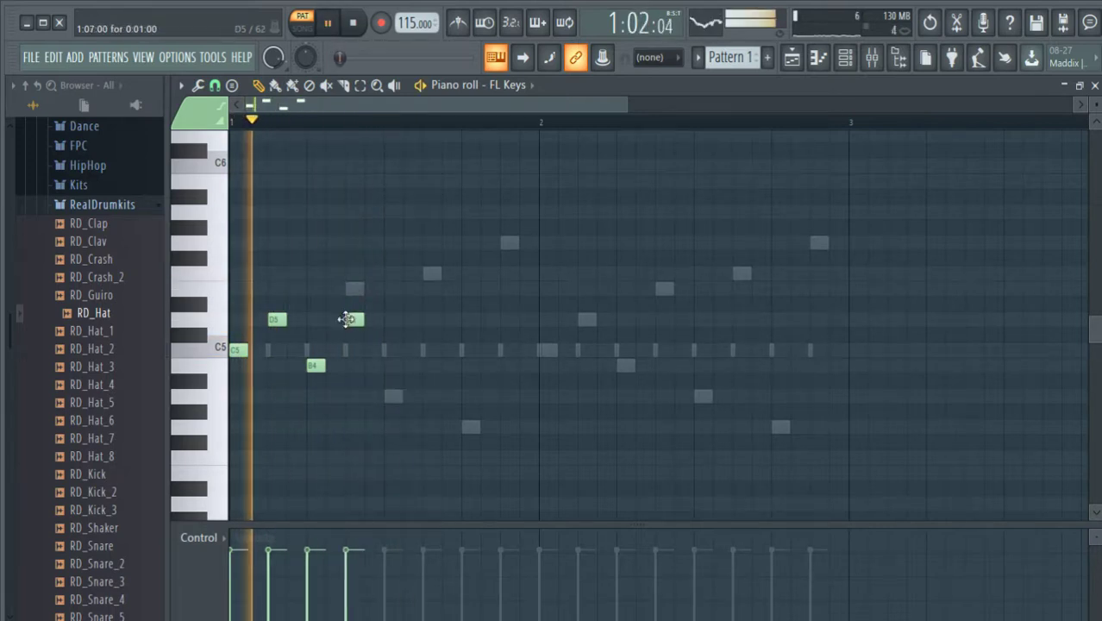
key(space)
Step: Add one-step notes B4 on step 9, A4 on step 11, B4 on step 13 and A4 on step 15, and play them
click(392, 365)
key(space)
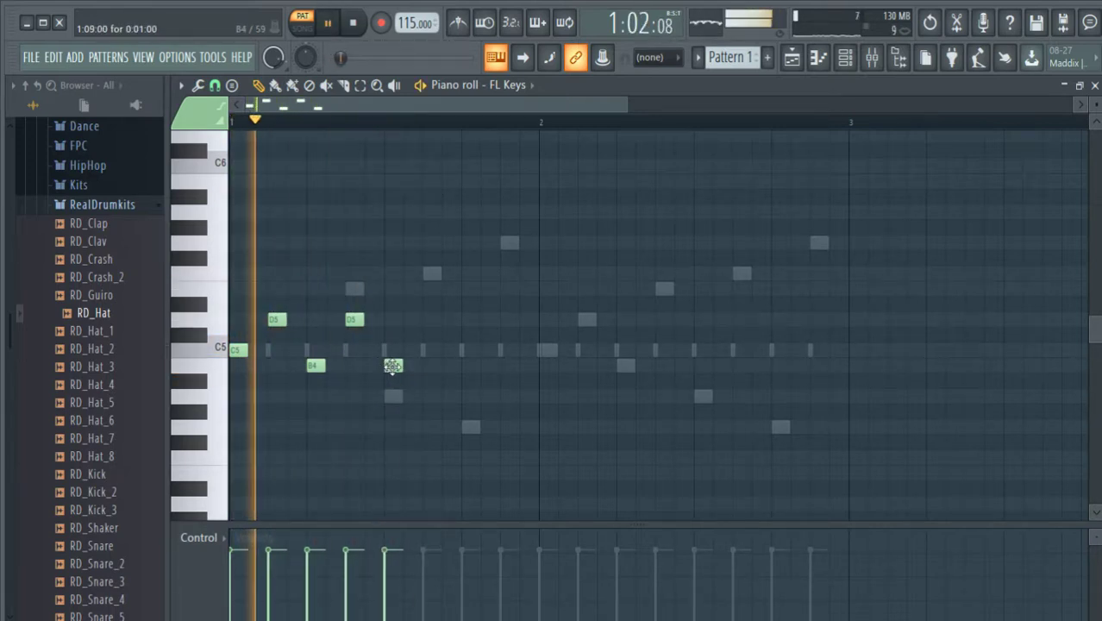
key(space)
click(431, 396)
click(451, 366)
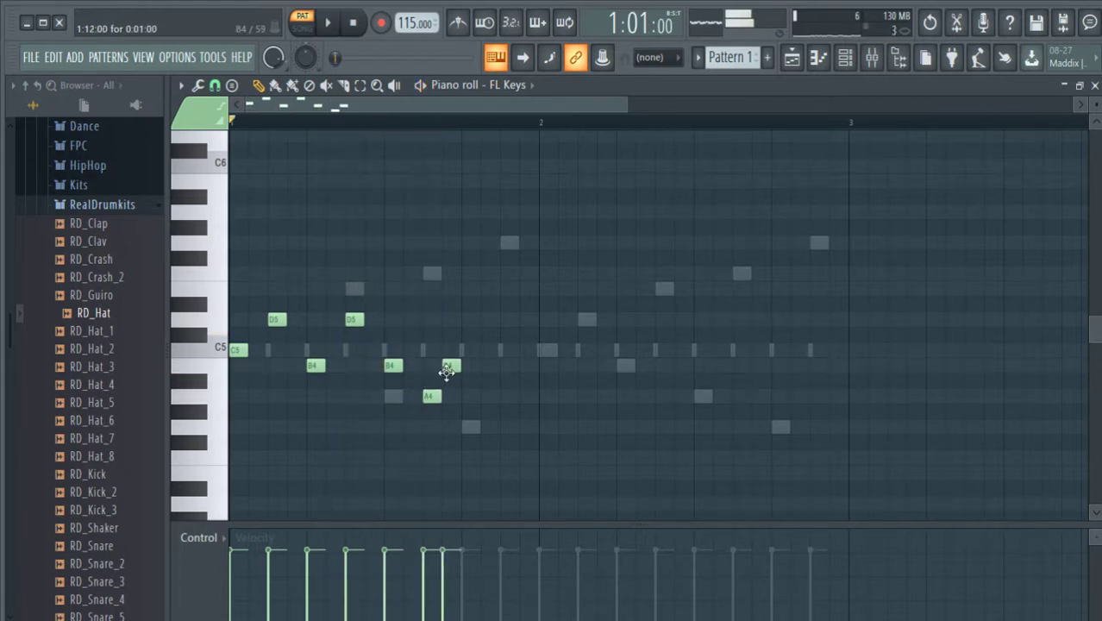
drag(450, 366, 470, 365)
click(505, 396)
key(space)
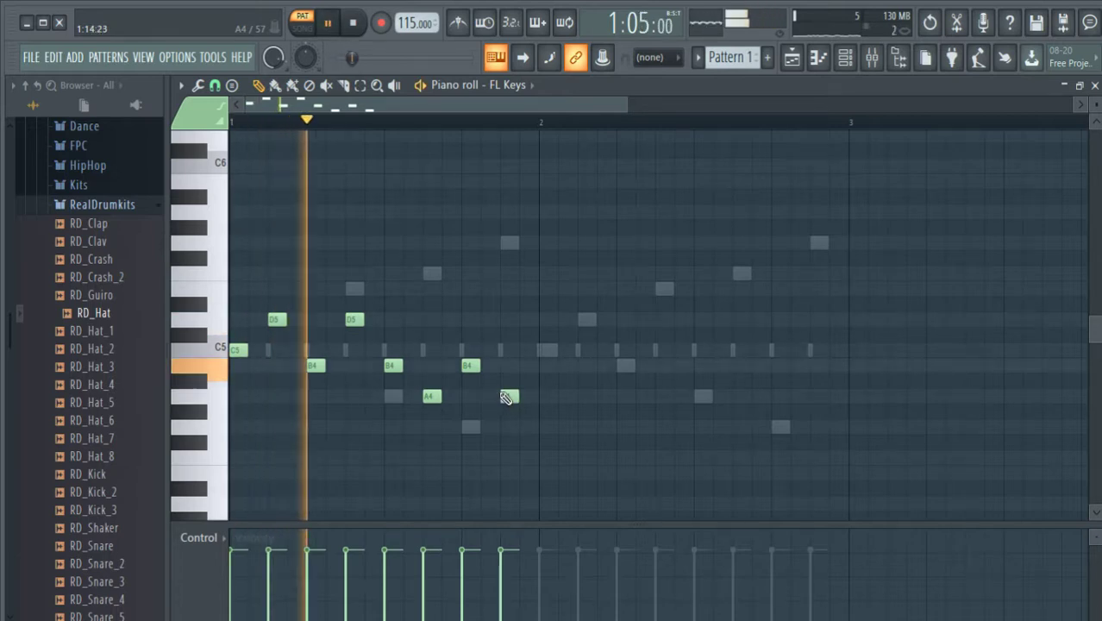
key(space)
Step: Delete all the FL Keys notes, from the A4 on step 15 back to the C5 on step 1
right_click(506, 396)
right_click(470, 365)
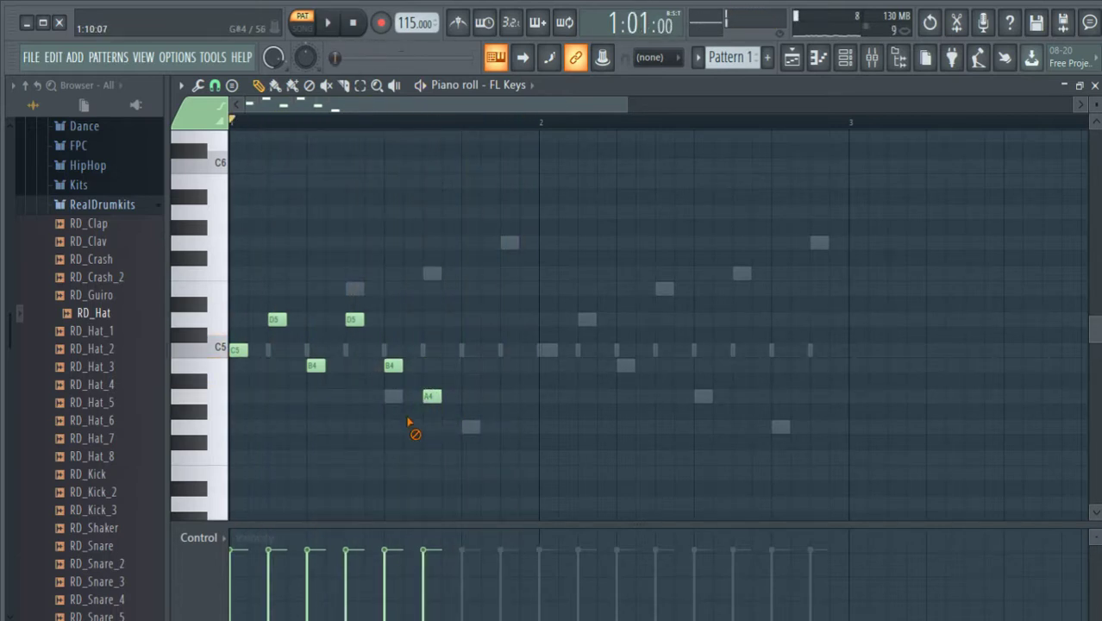
right_click(431, 396)
right_click(392, 366)
right_click(354, 319)
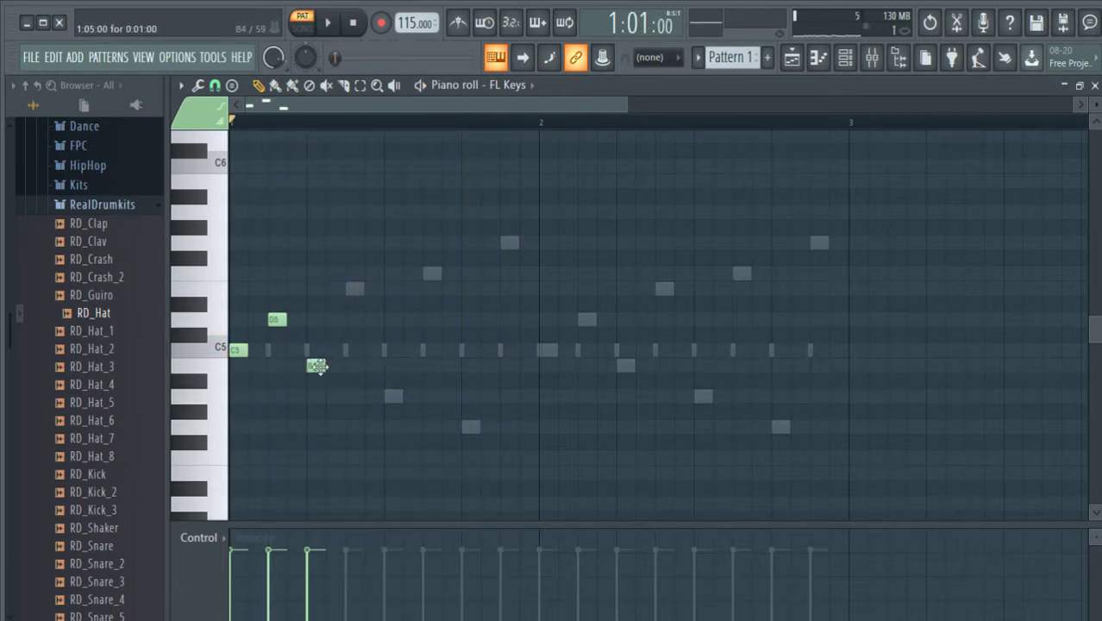
right_click(315, 365)
right_click(276, 319)
right_click(238, 350)
Step: Add a one-step A4, C5 and E5 chord on step 1 and a D5 on step 3 of FL Keys, and play the pattern
click(233, 350)
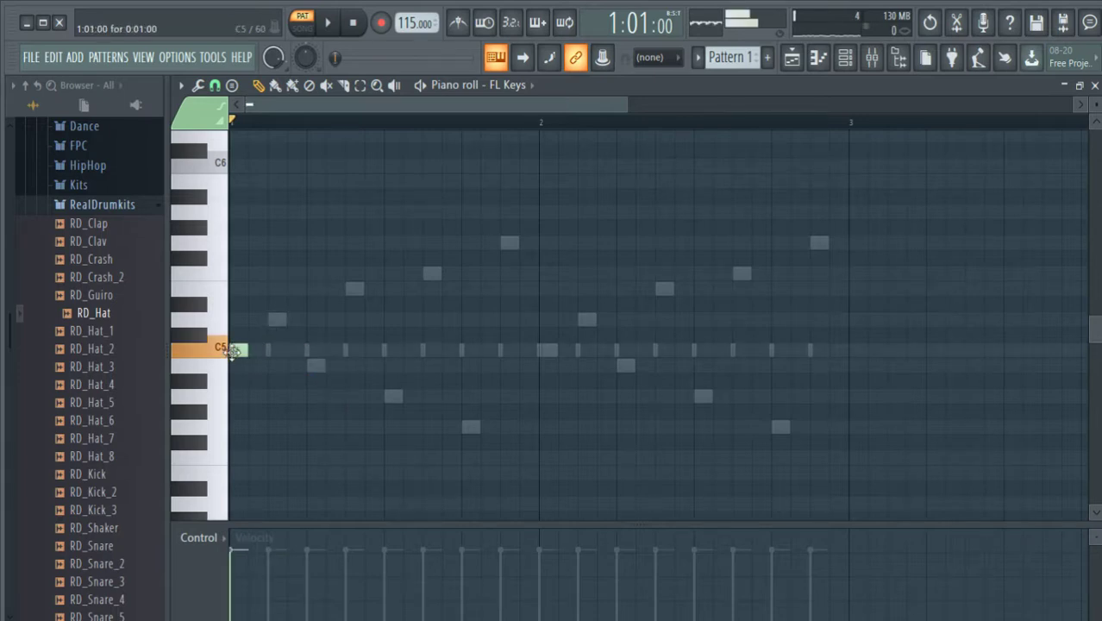
click(235, 397)
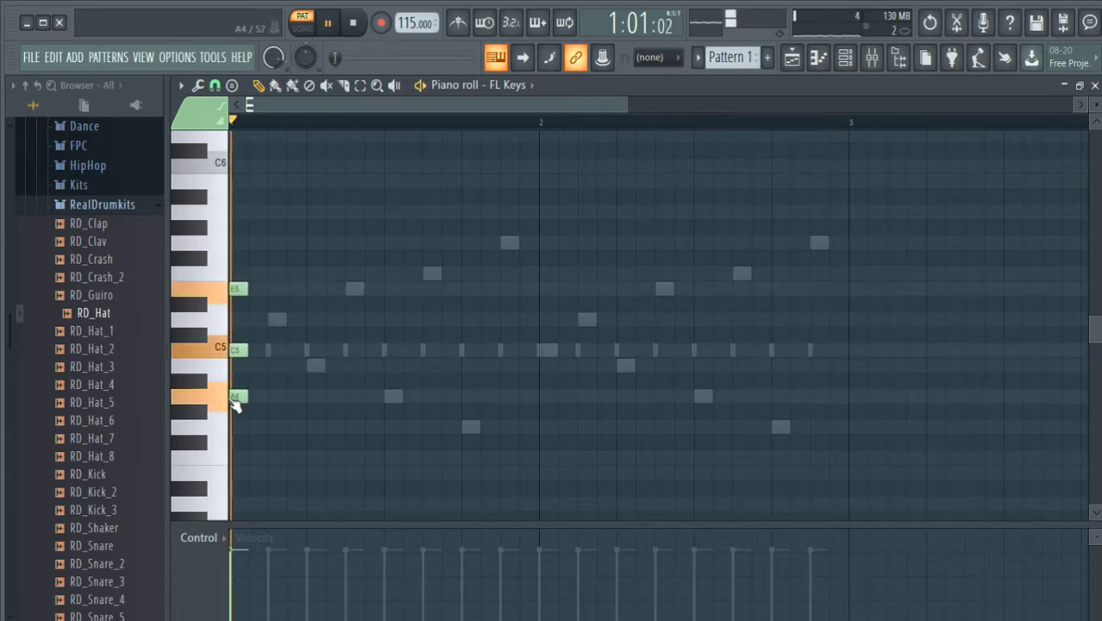
click(278, 320)
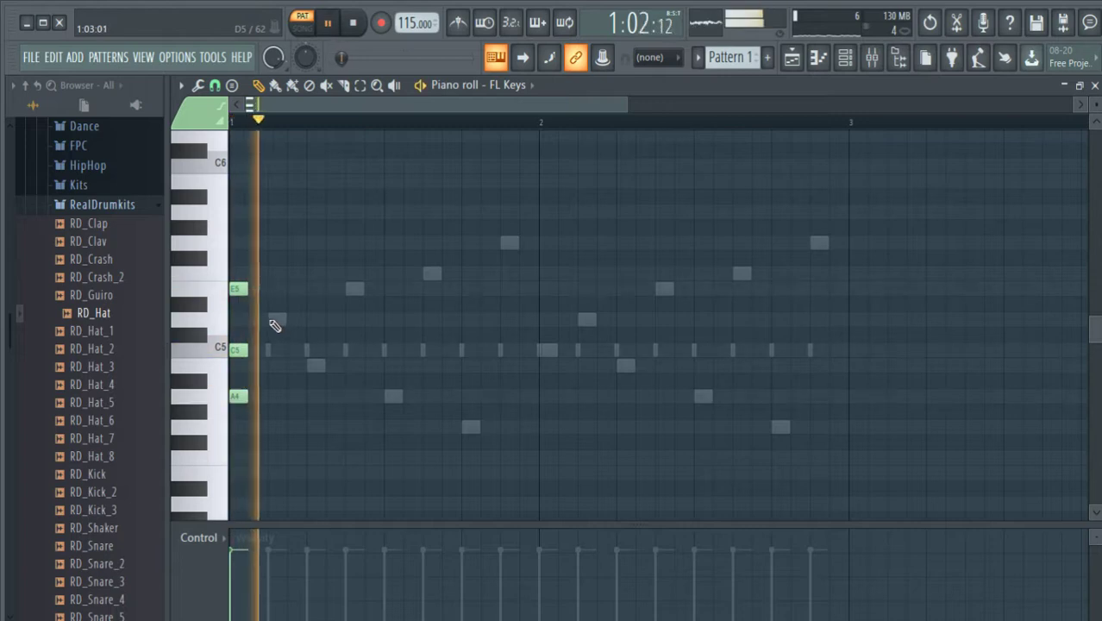
key(space)
key(space)
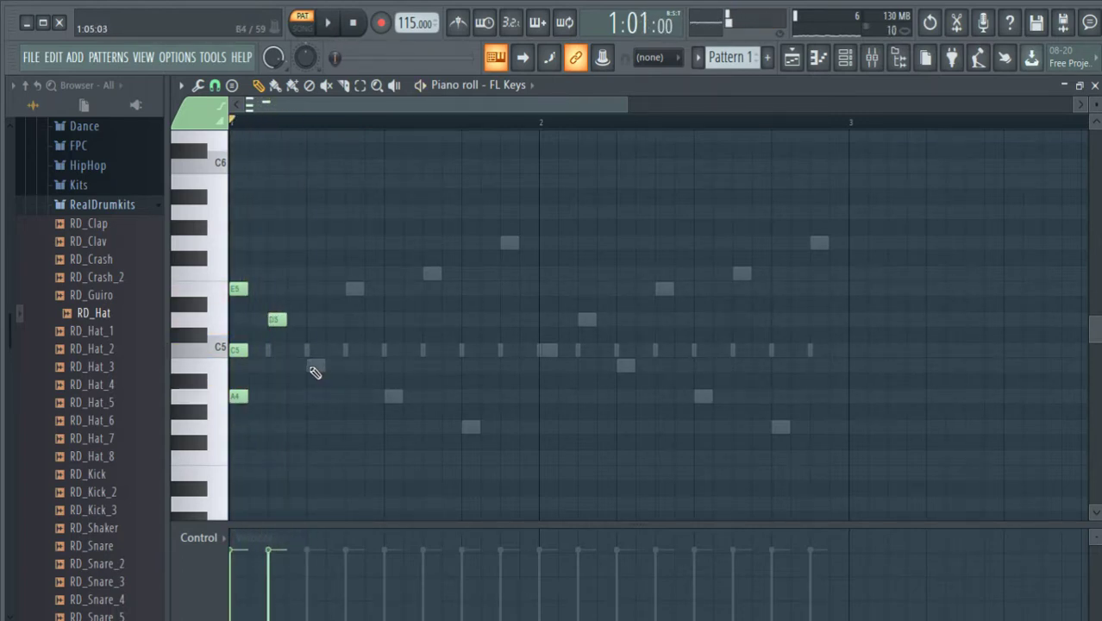
Step: Add a B4 on step 5 and a B4, D5 and F5 chord on step 7, and play the pattern
click(314, 350)
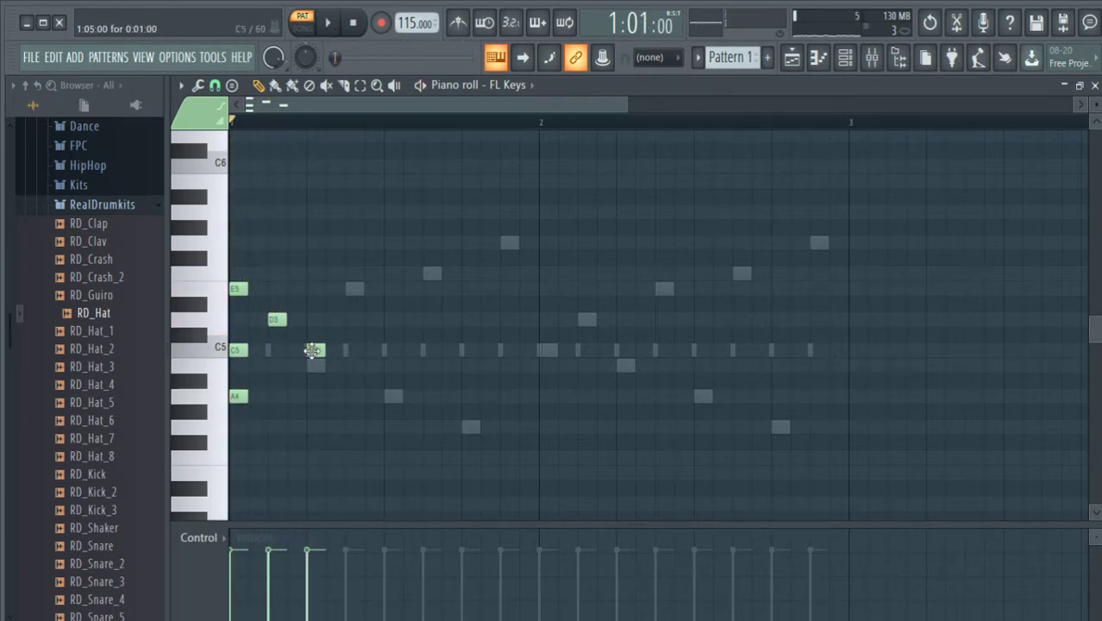
drag(313, 350, 313, 367)
click(354, 365)
click(353, 319)
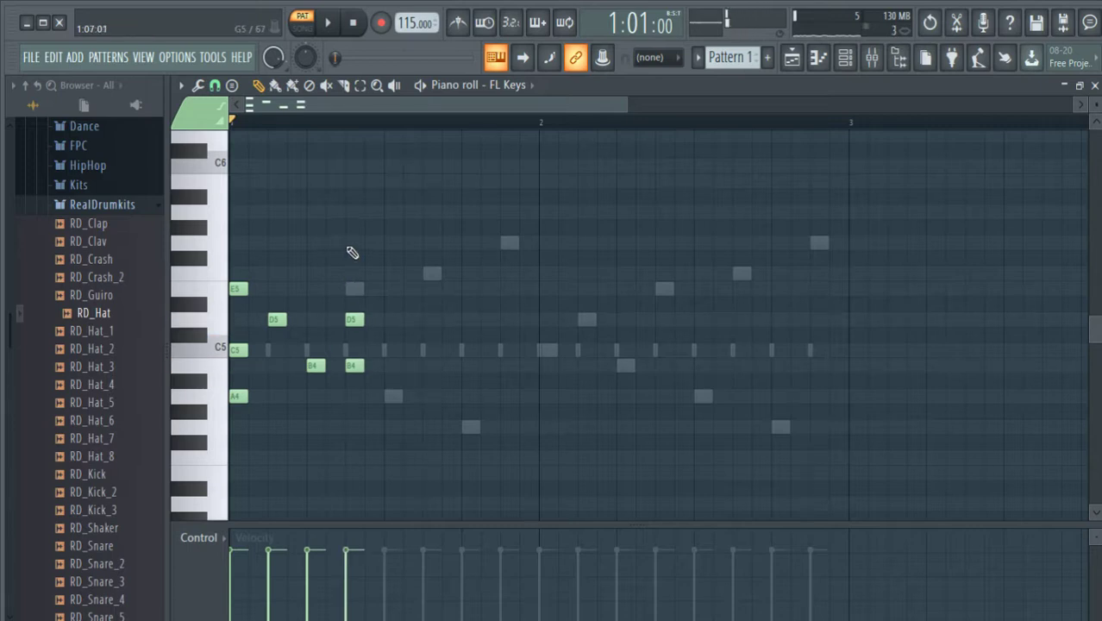
click(354, 242)
drag(354, 243, 355, 278)
key(space)
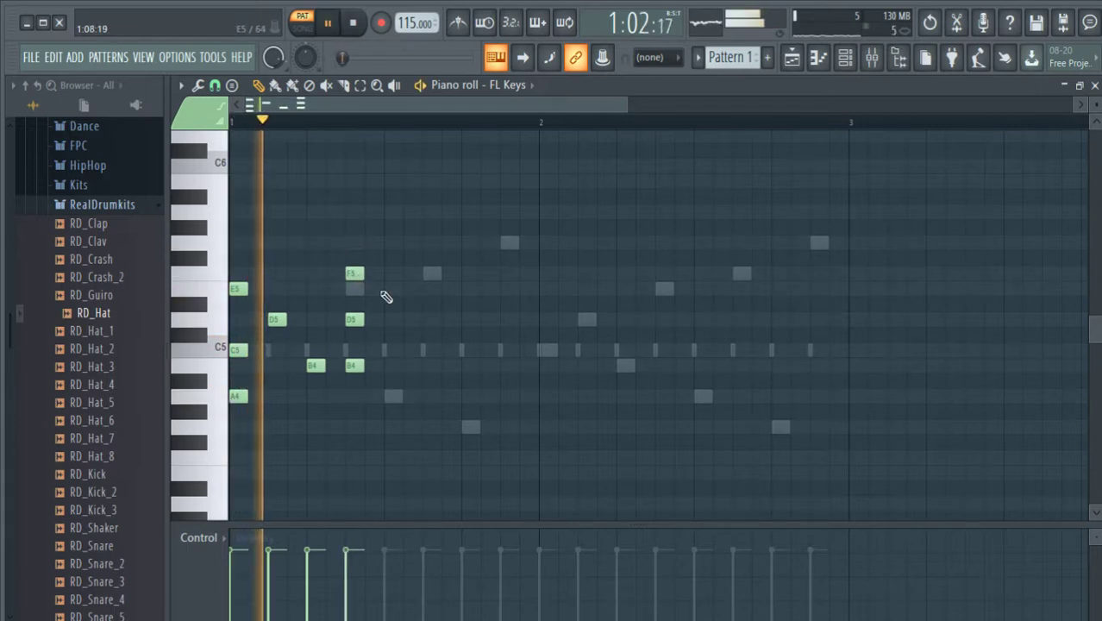
key(space)
Step: Delete the B4 on step 5 and the B4, D5 and F5 chord on step 7
right_click(316, 365)
right_click(353, 319)
right_click(354, 273)
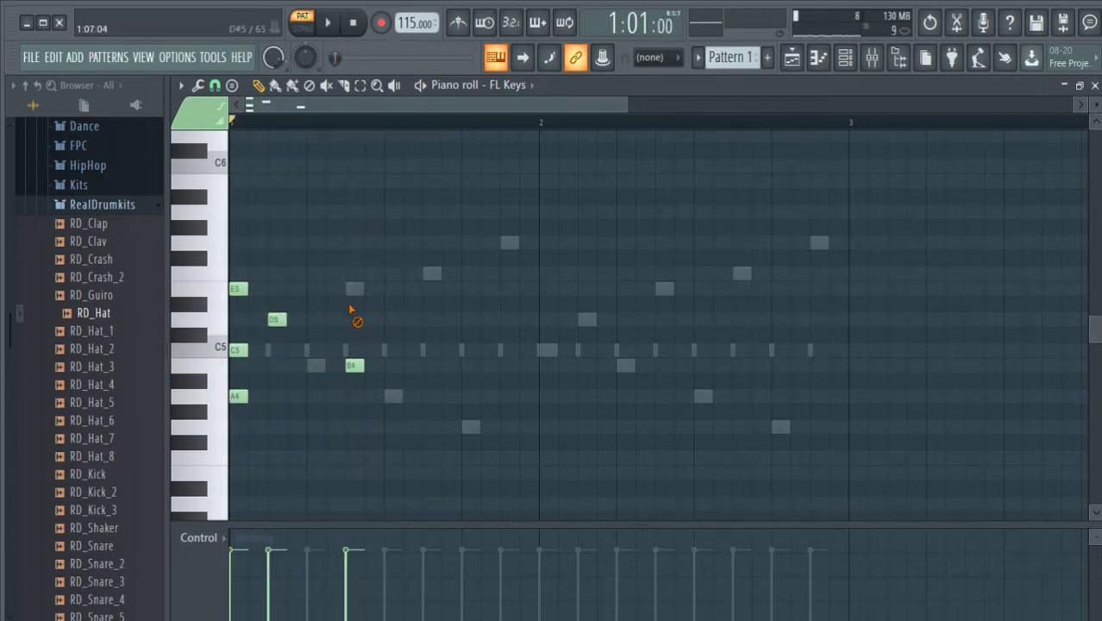
right_click(353, 365)
Step: Add an E5 on step 7 and an A4, C5 and E5 chord on step 9, and play the pattern
click(354, 288)
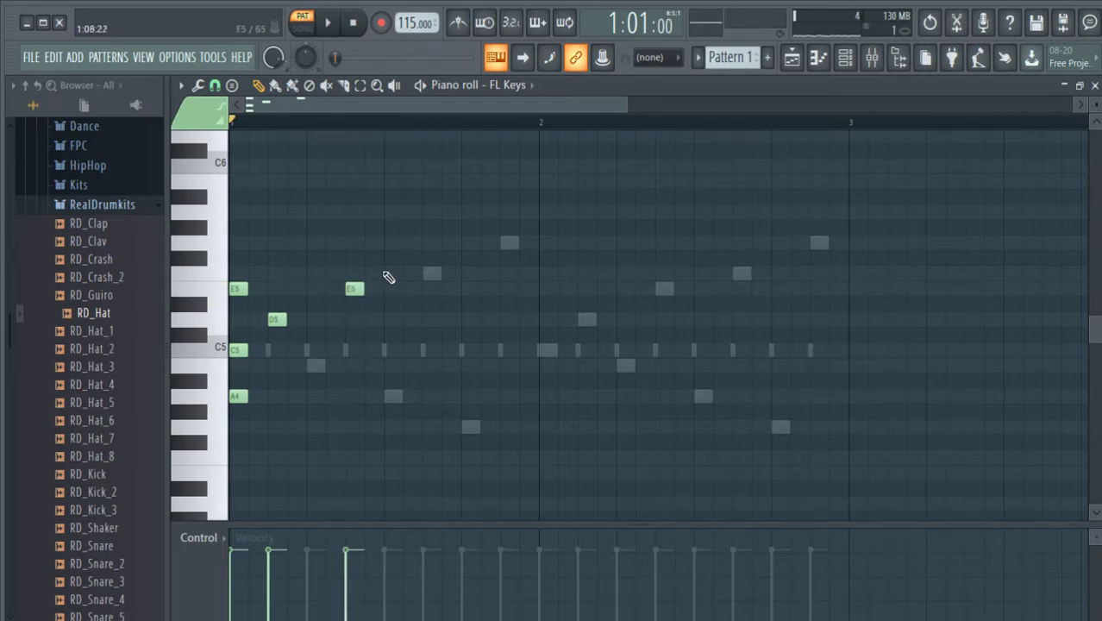
click(388, 273)
right_click(390, 274)
click(390, 290)
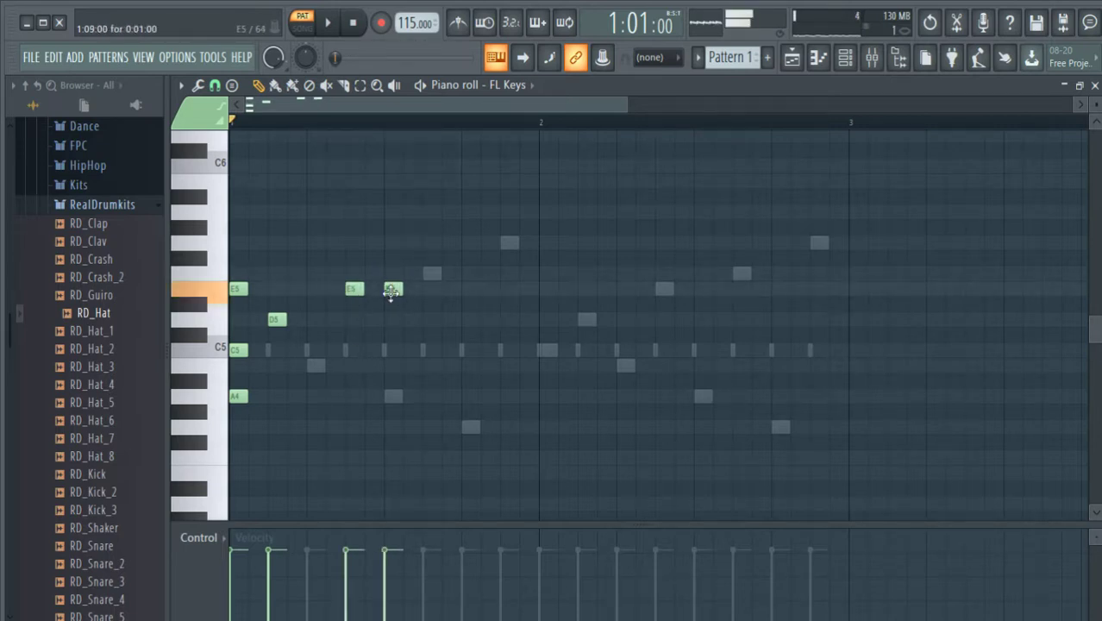
click(388, 338)
drag(388, 339, 394, 353)
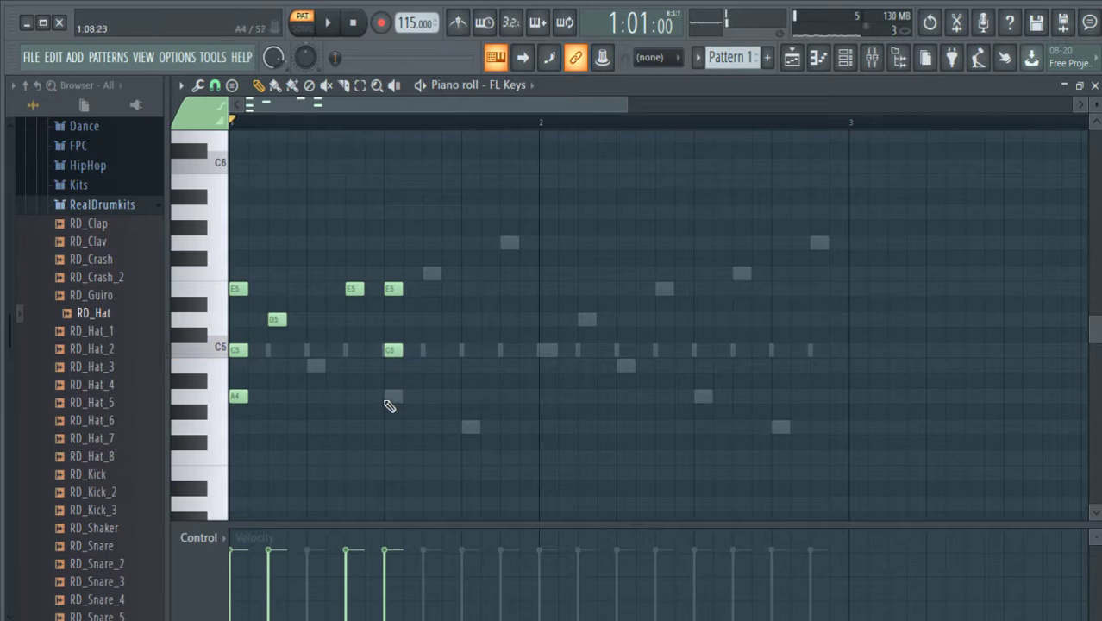
click(393, 396)
key(space)
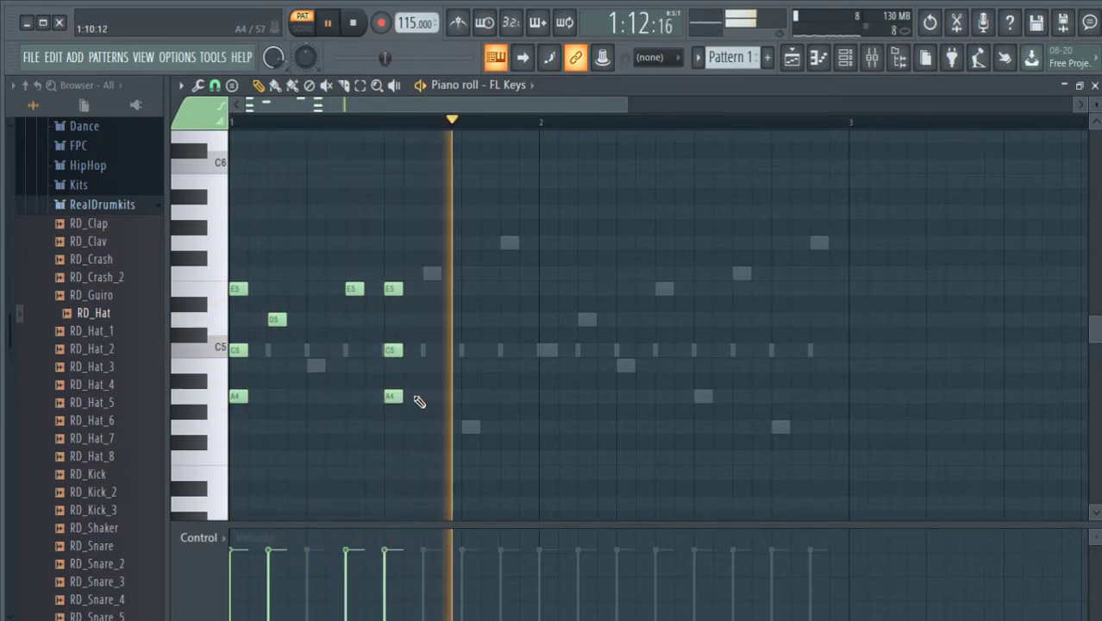
key(space)
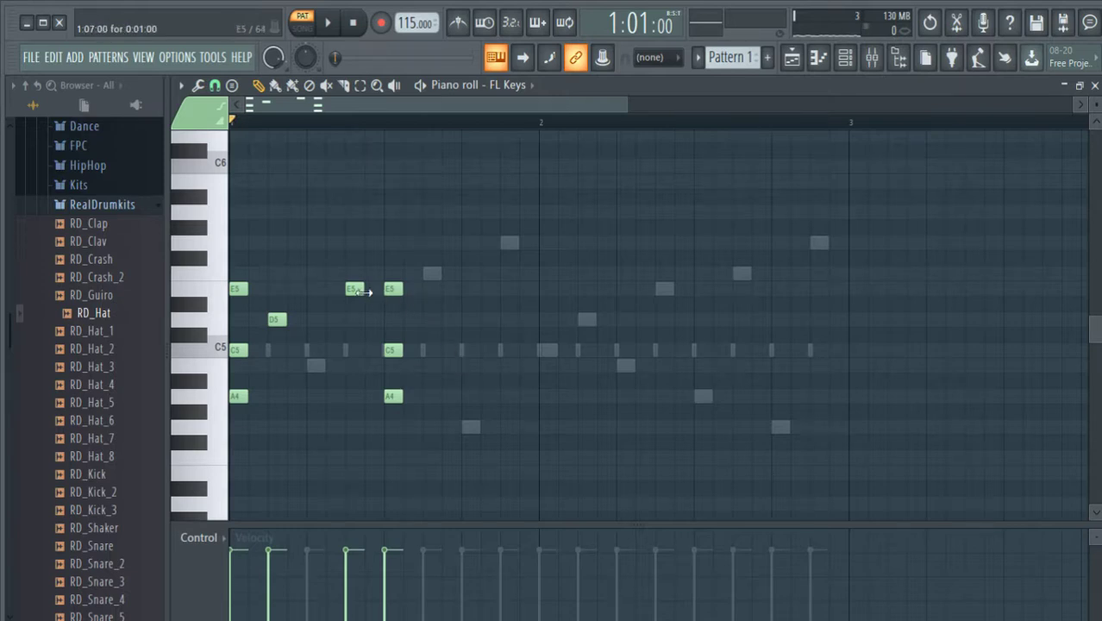
Step: Add a one-step C5 on step 11 and a B4 on step 15, playing the pattern after each note
click(432, 351)
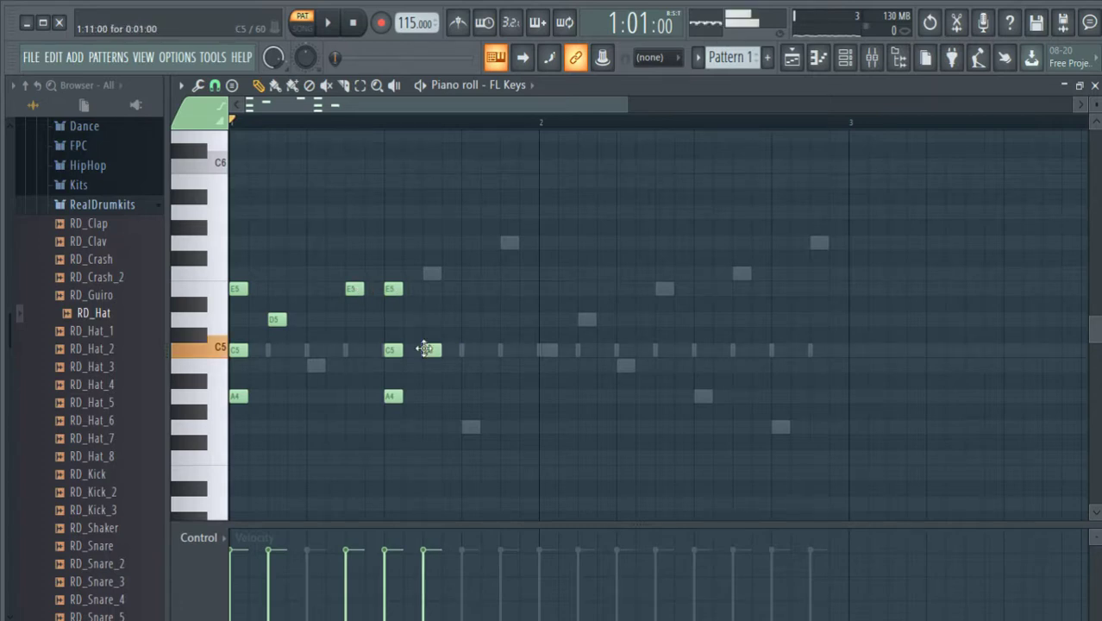
key(space)
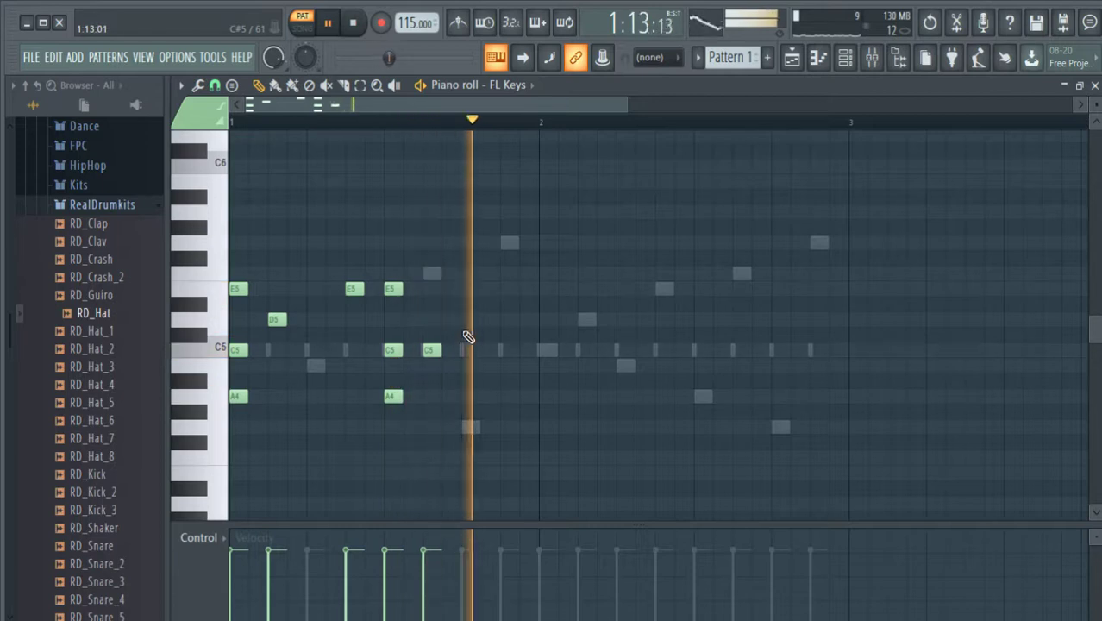
key(space)
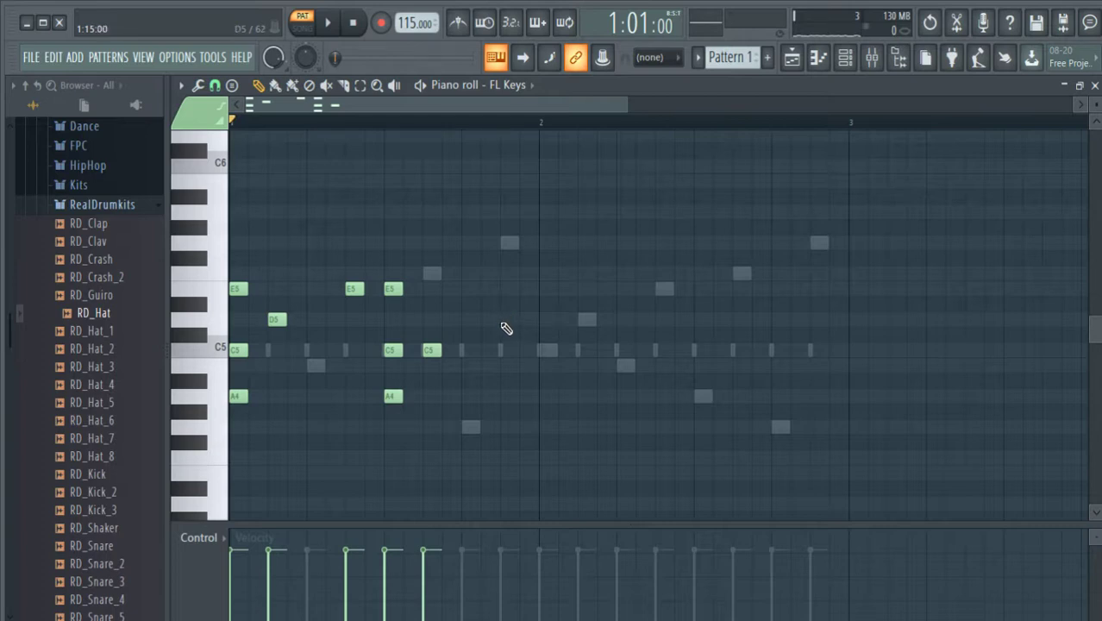
click(503, 366)
key(space)
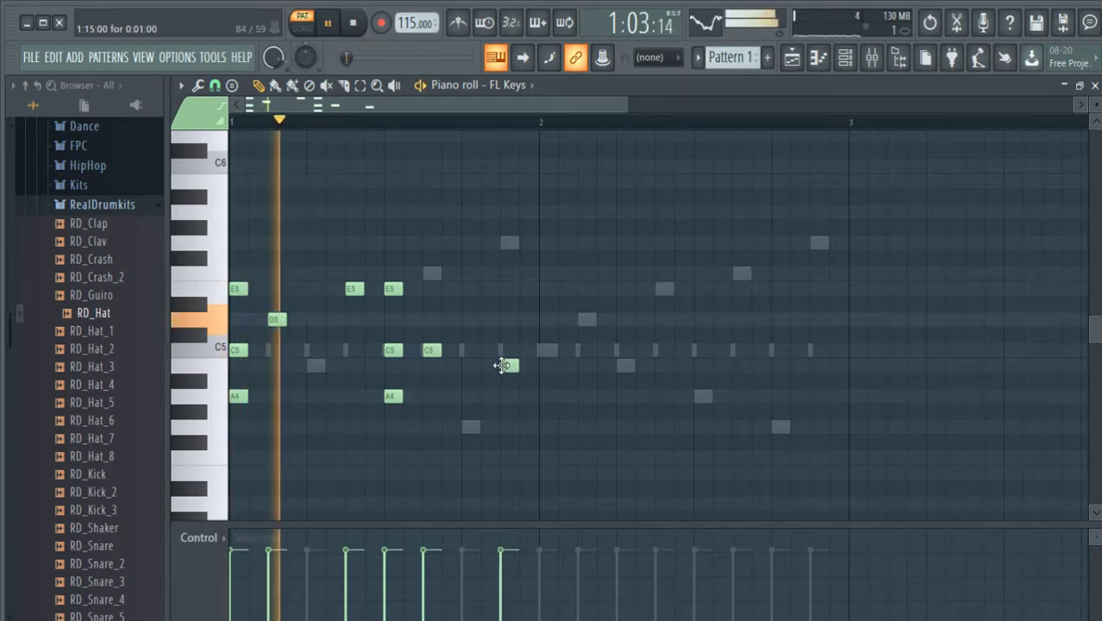
key(space)
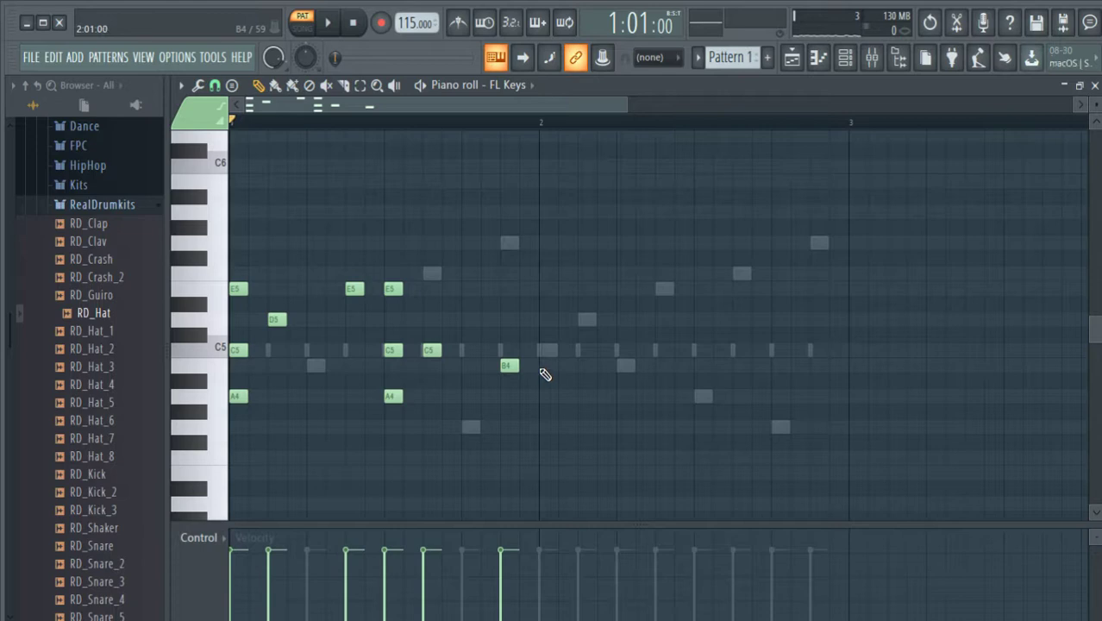
Step: Add a G4, B4 and D5 chord on step 17 at the start of bar 2, and play the pattern
click(541, 366)
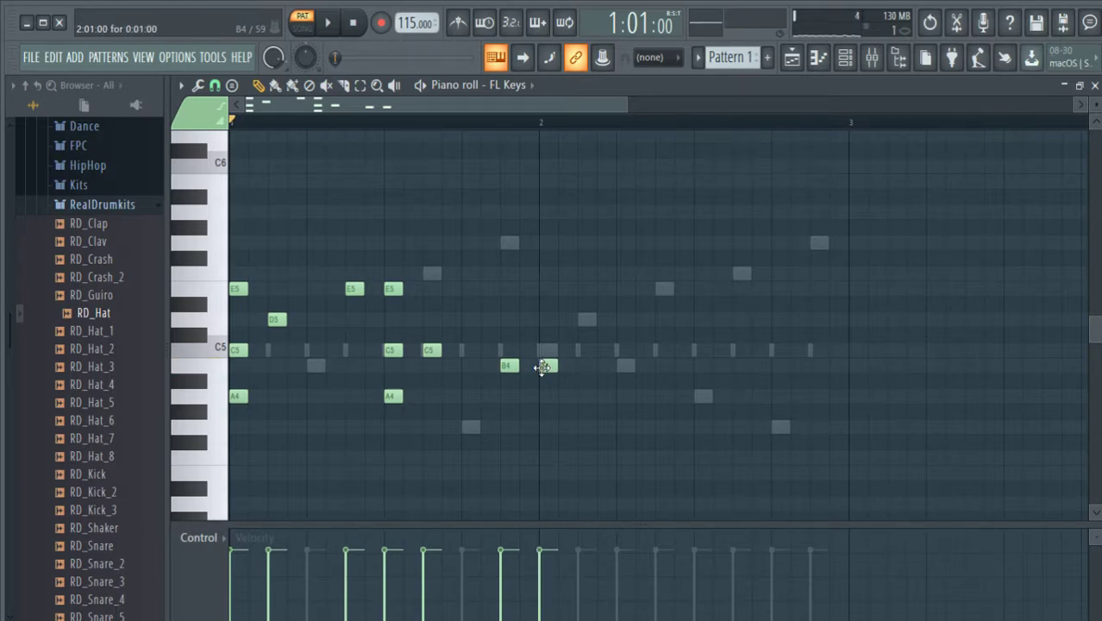
click(543, 426)
click(545, 320)
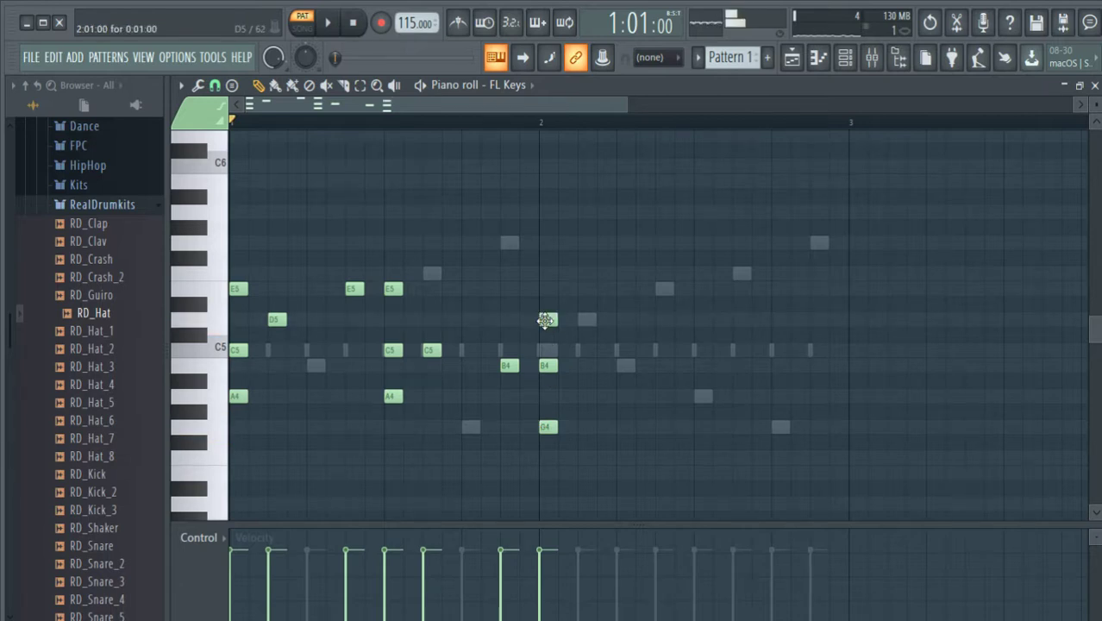
key(space)
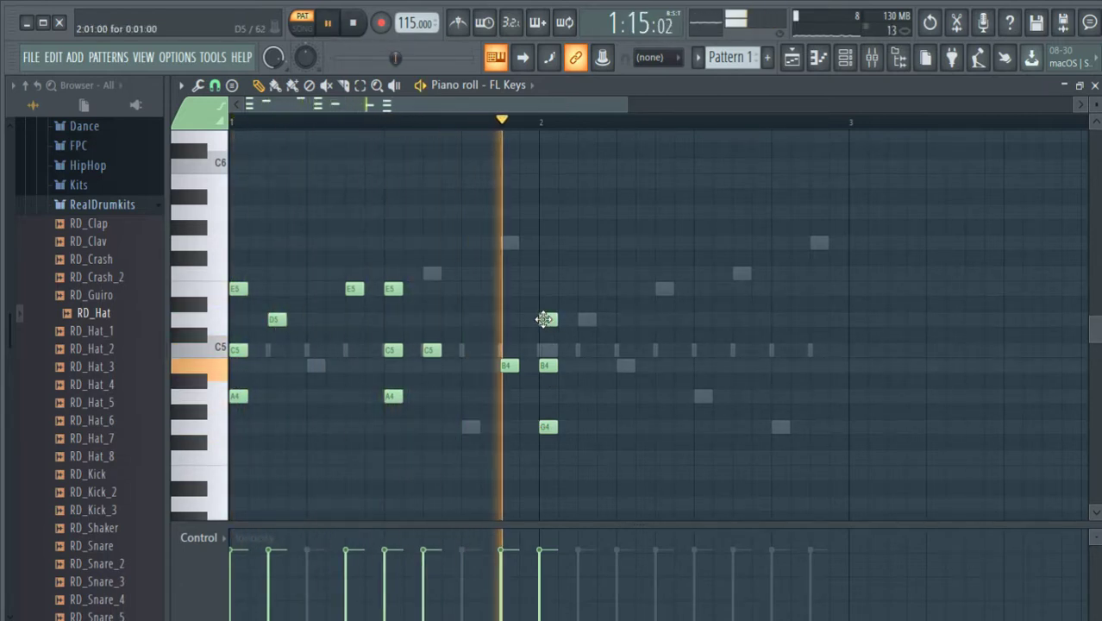
key(space)
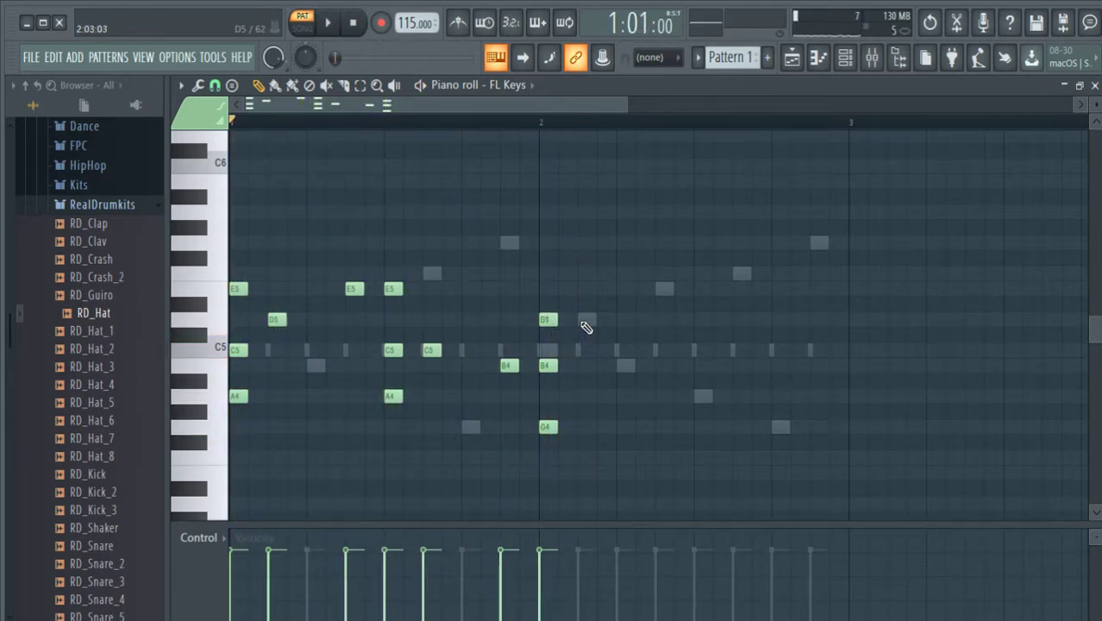
Step: Add a one-step B4 on step 19, play it, raise it to D5 and play the pattern again
click(583, 365)
key(space)
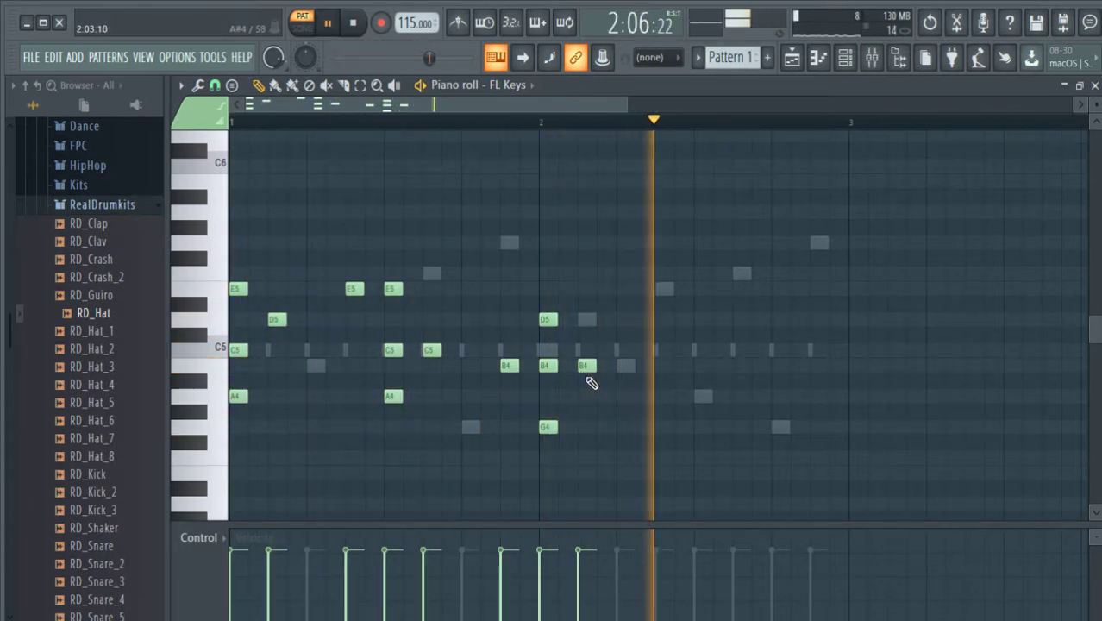
key(space)
click(585, 365)
drag(584, 366, 584, 318)
key(space)
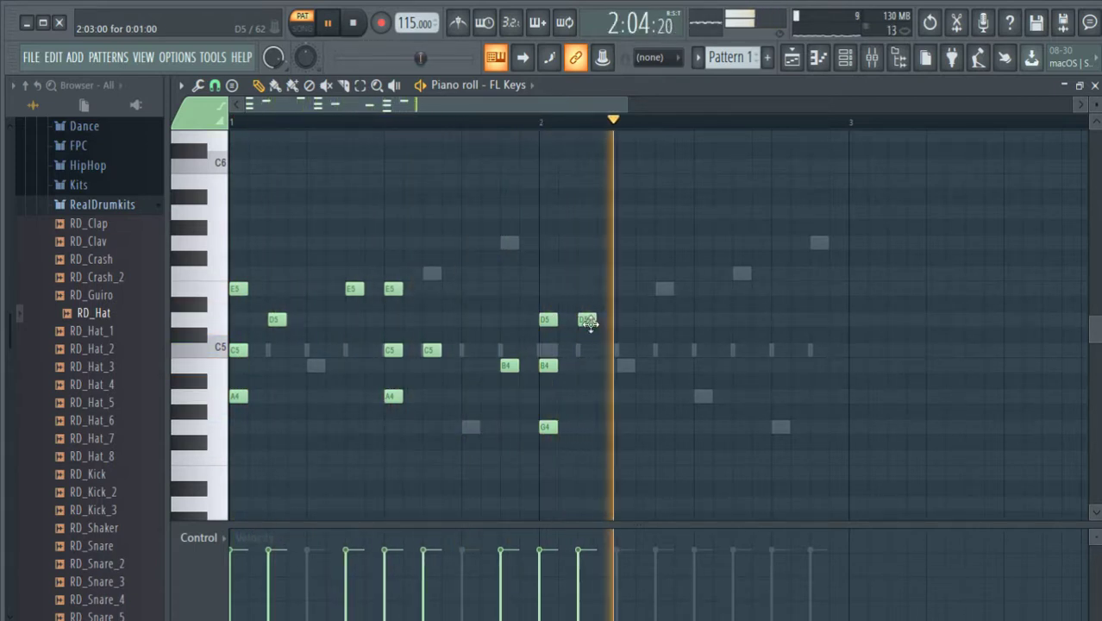
key(space)
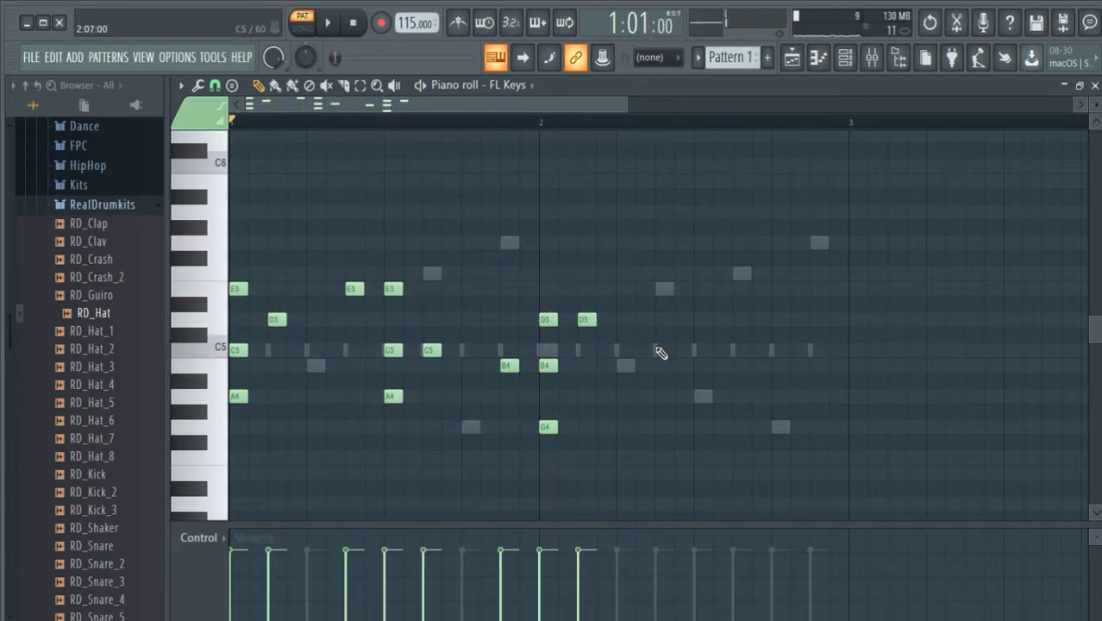
Step: Add an F5 on step 23 and a C5, E5 and G5 chord on step 25, and play the pattern
click(661, 274)
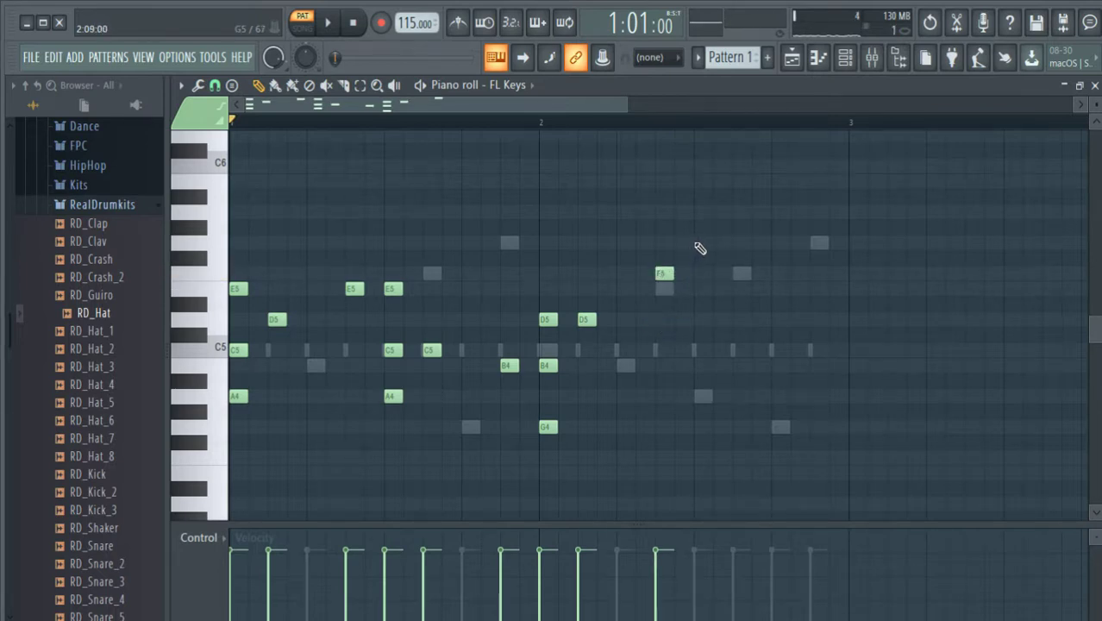
click(699, 243)
click(699, 288)
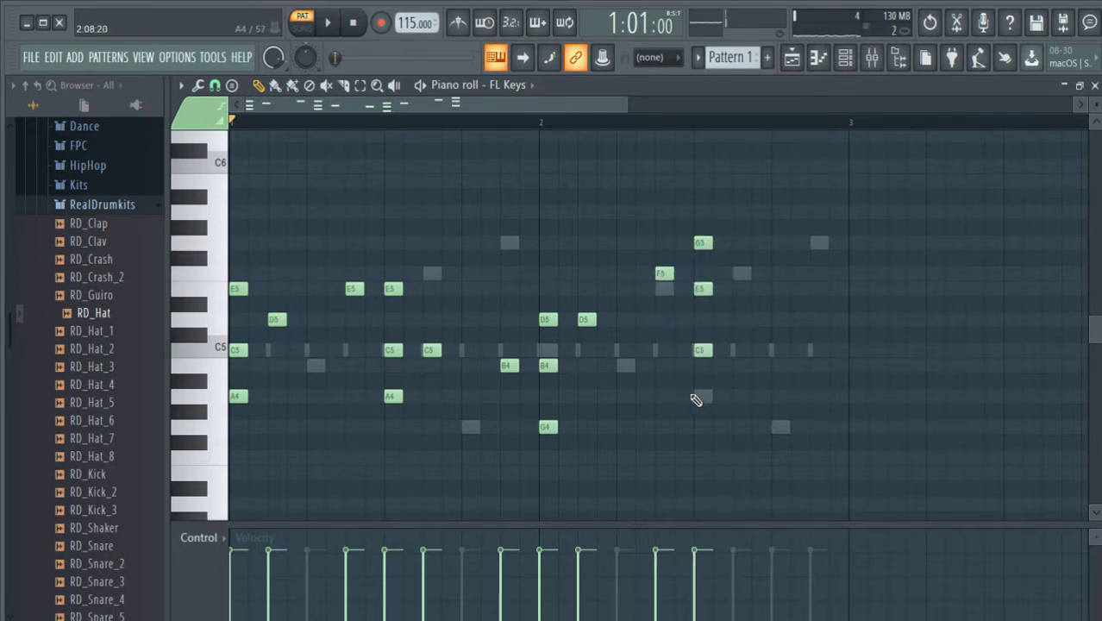
key(space)
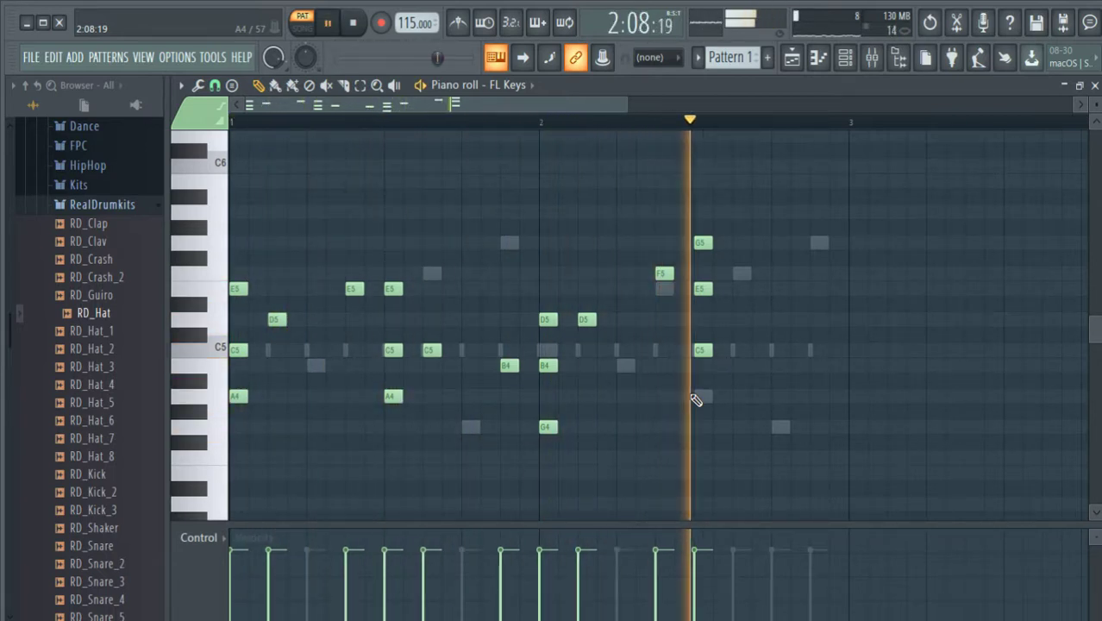
Step: Add a one-step A5 on step 27 and play the pattern
key(space)
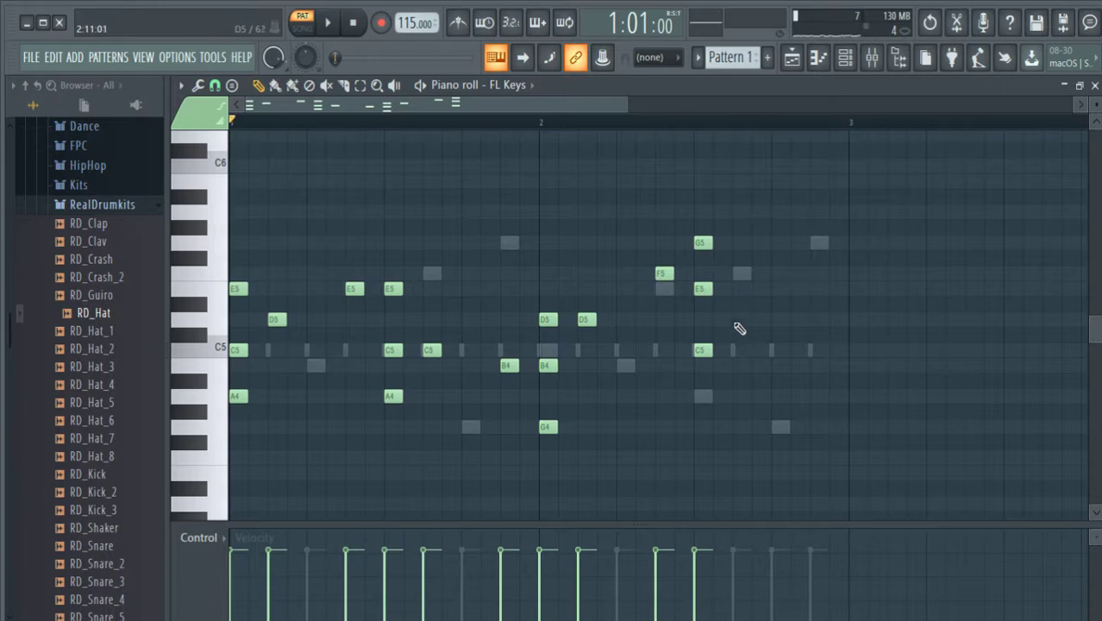
click(738, 211)
key(space)
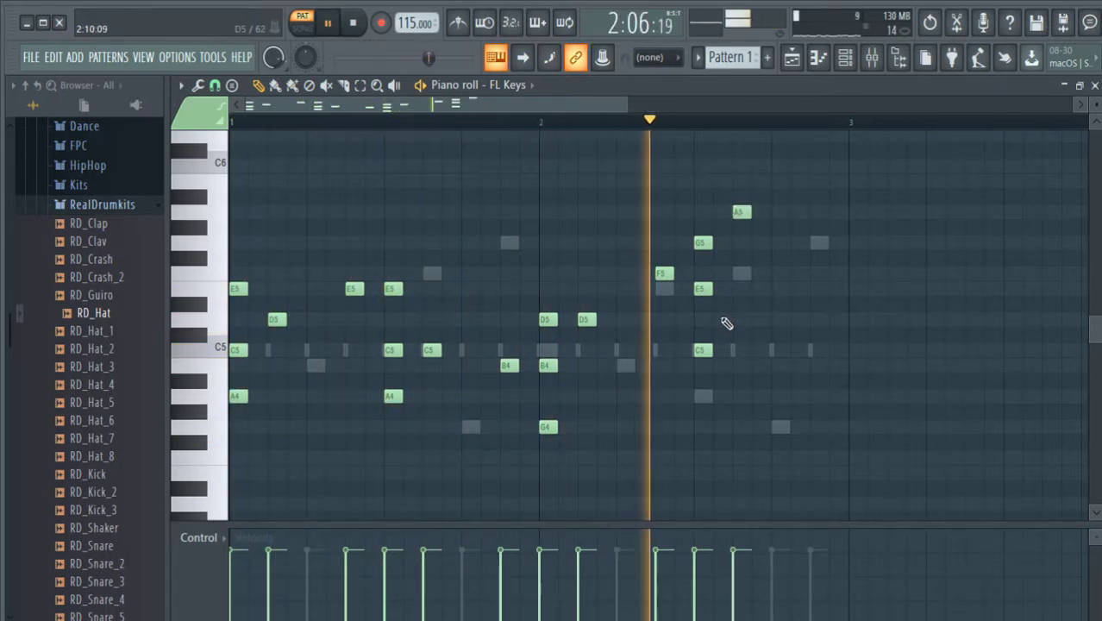
key(space)
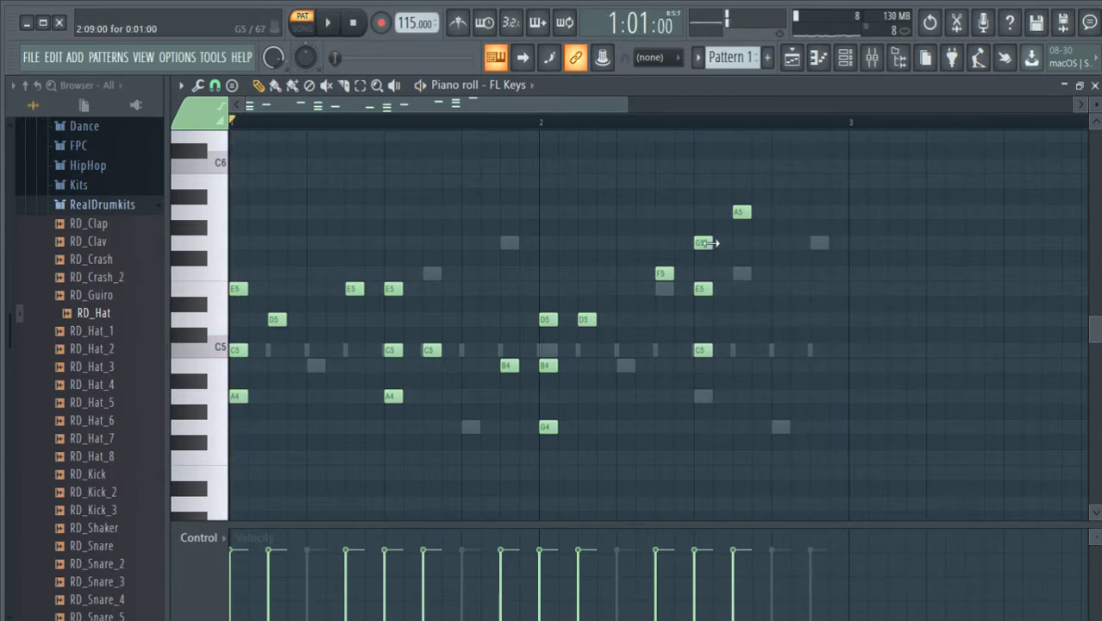
Step: Lower the step 25 chord to B4, D5 and F5 and the step 27 note to G5, playing the pattern after each change
drag(702, 242, 701, 379)
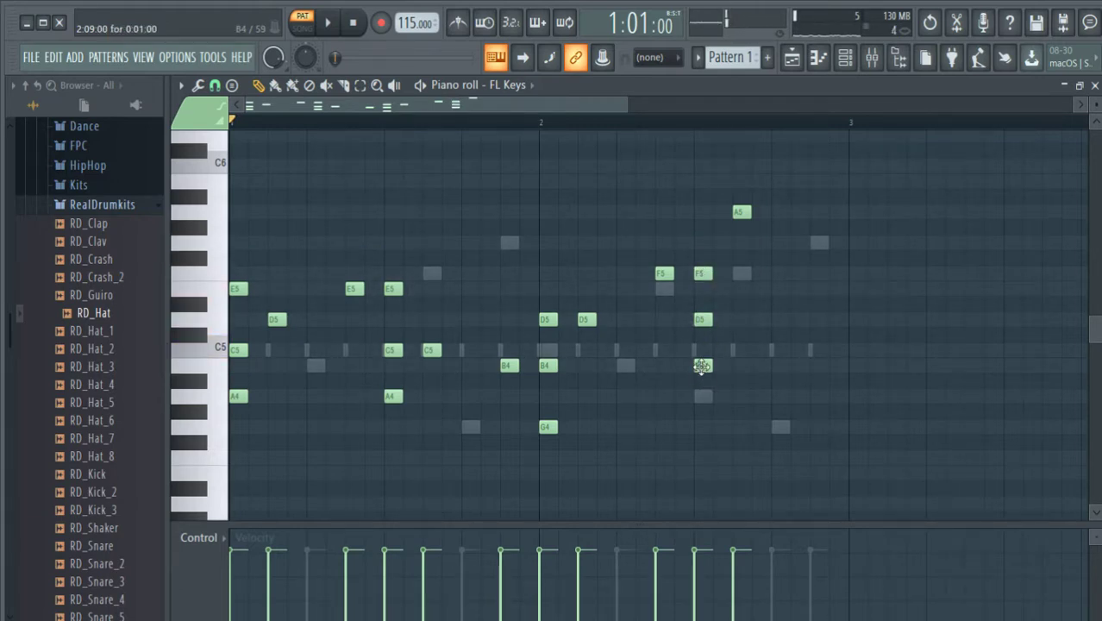
key(space)
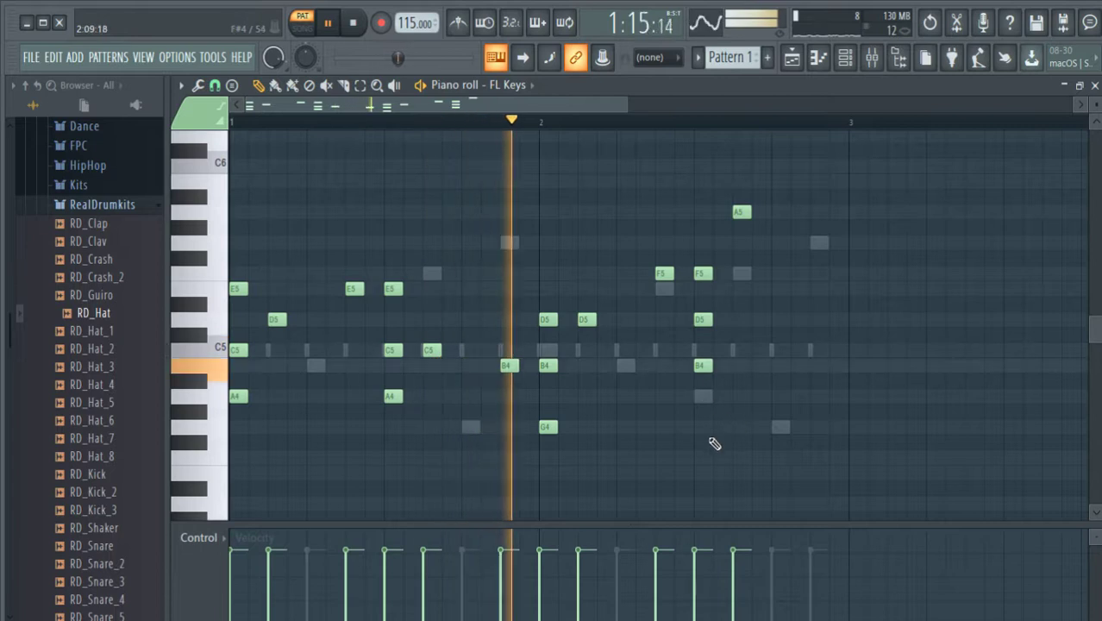
key(space)
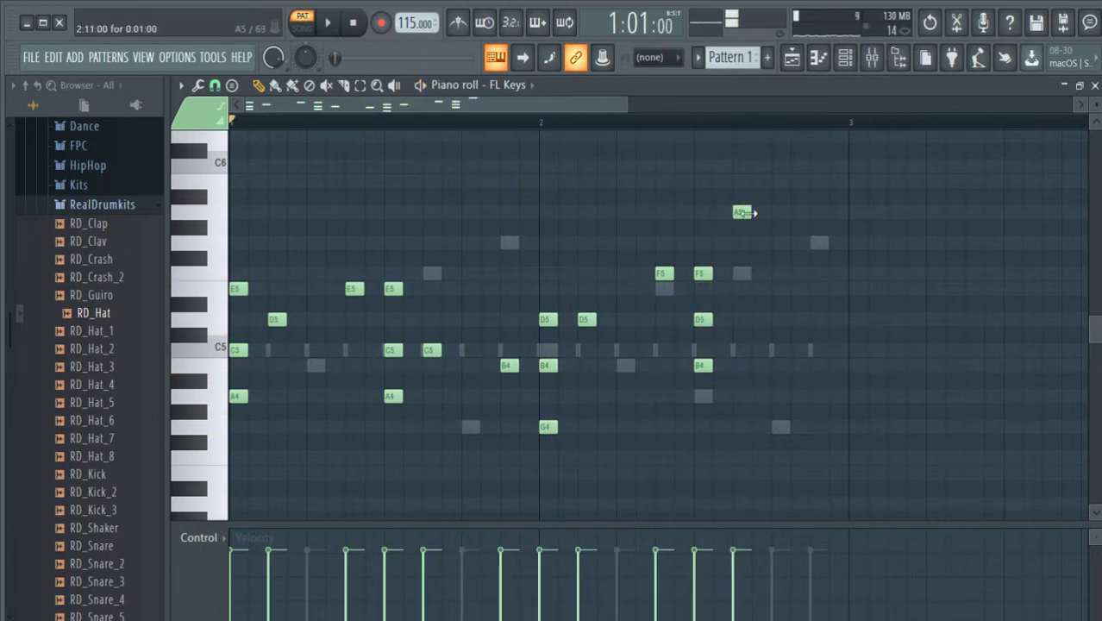
drag(736, 212, 738, 242)
key(space)
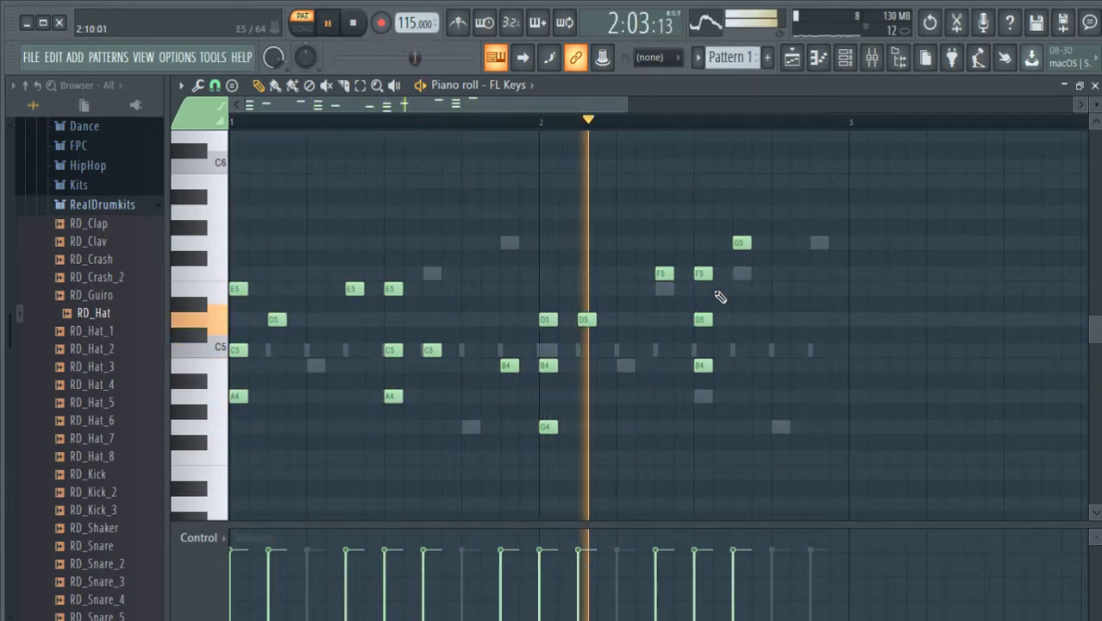
key(space)
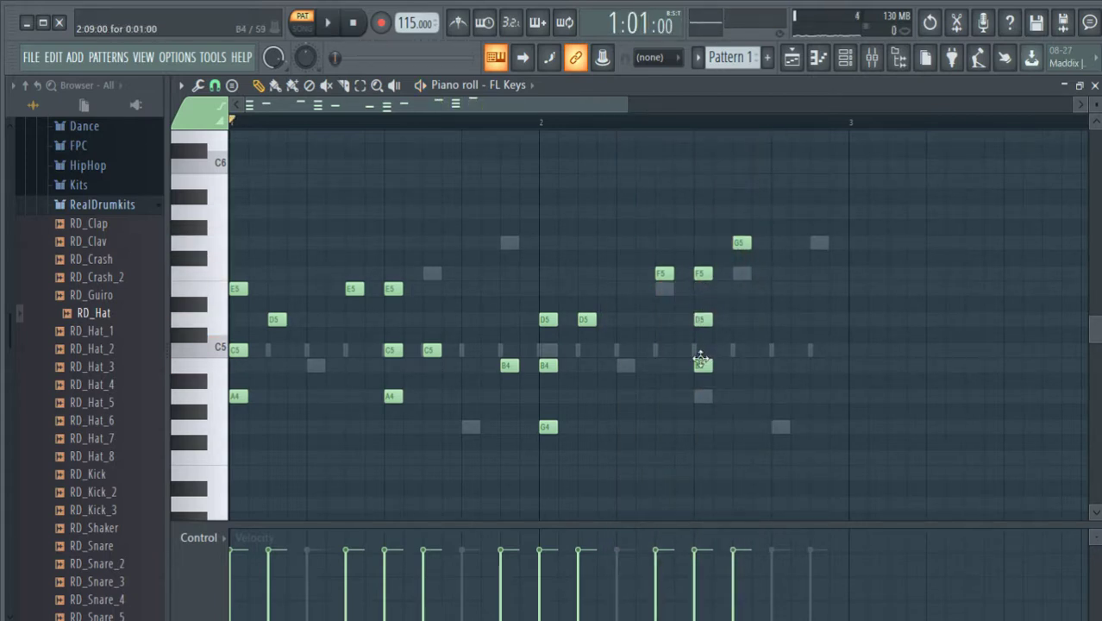
Step: Try A4 as the step 25 chord's lowest note, return it to B4, raise the top note to G5 and play the pattern
drag(700, 358, 699, 397)
key(space)
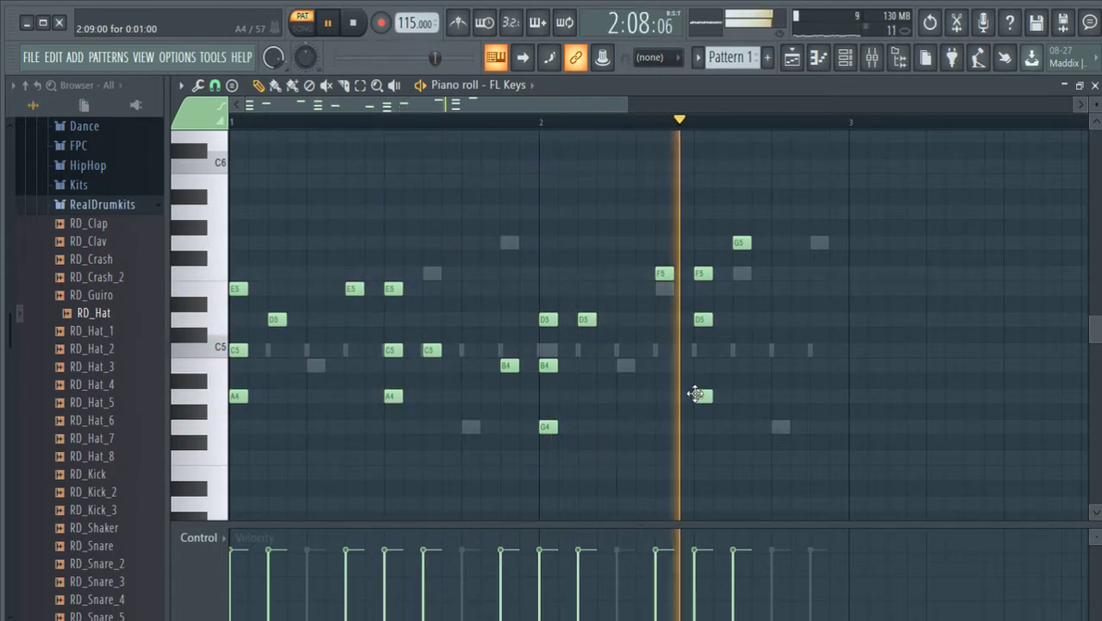
key(space)
drag(704, 393, 704, 362)
drag(701, 269, 697, 236)
key(space)
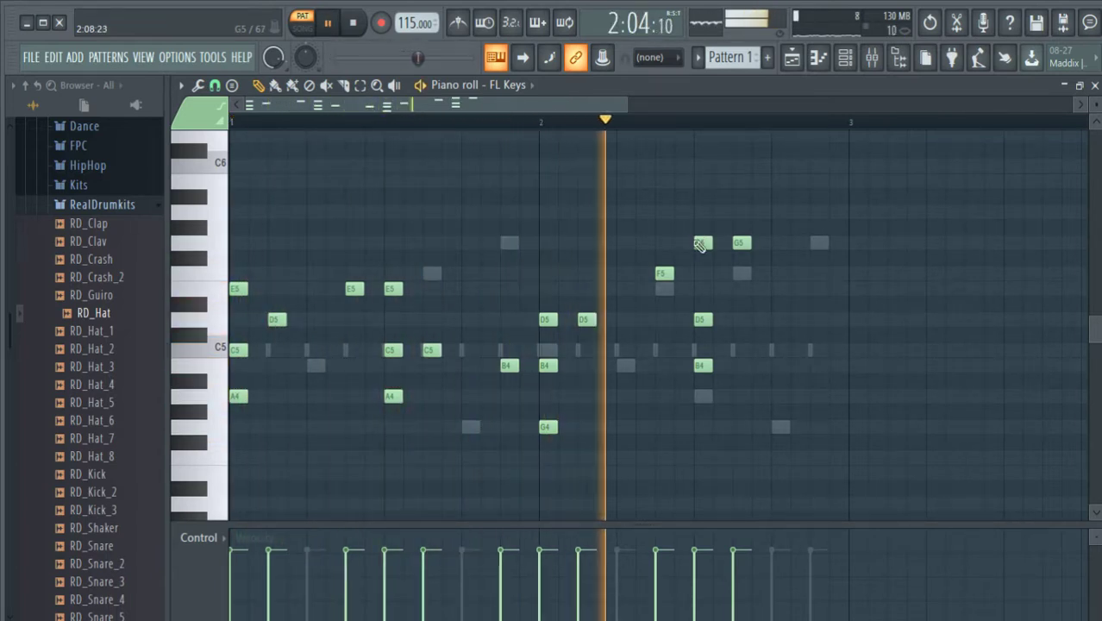
key(space)
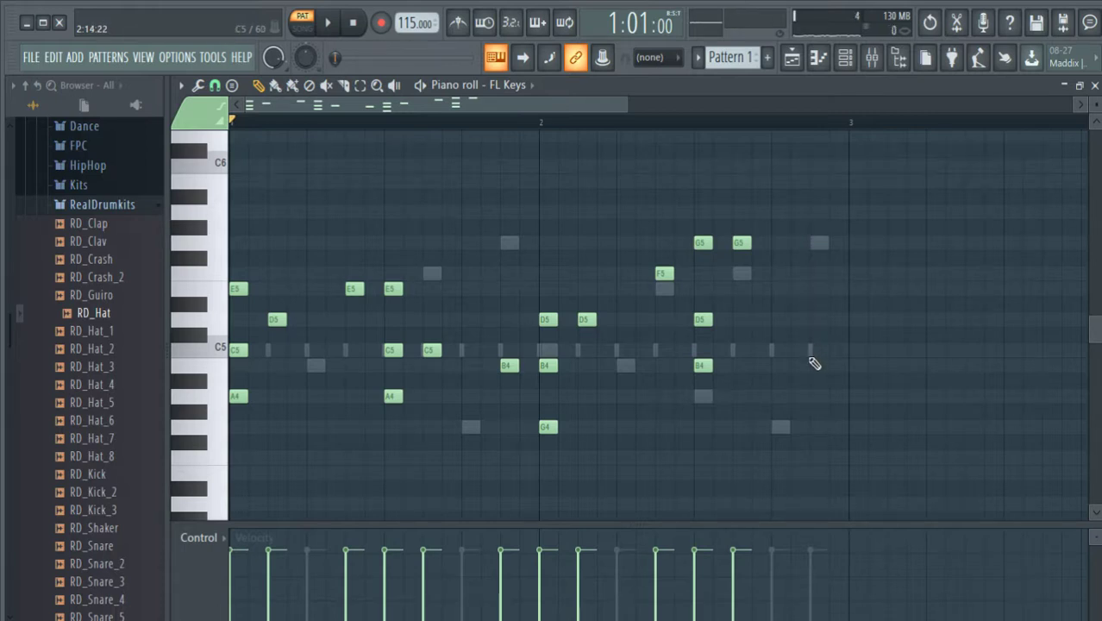
Step: Add a one-step D5 on step 31 and play the pattern
click(817, 322)
key(space)
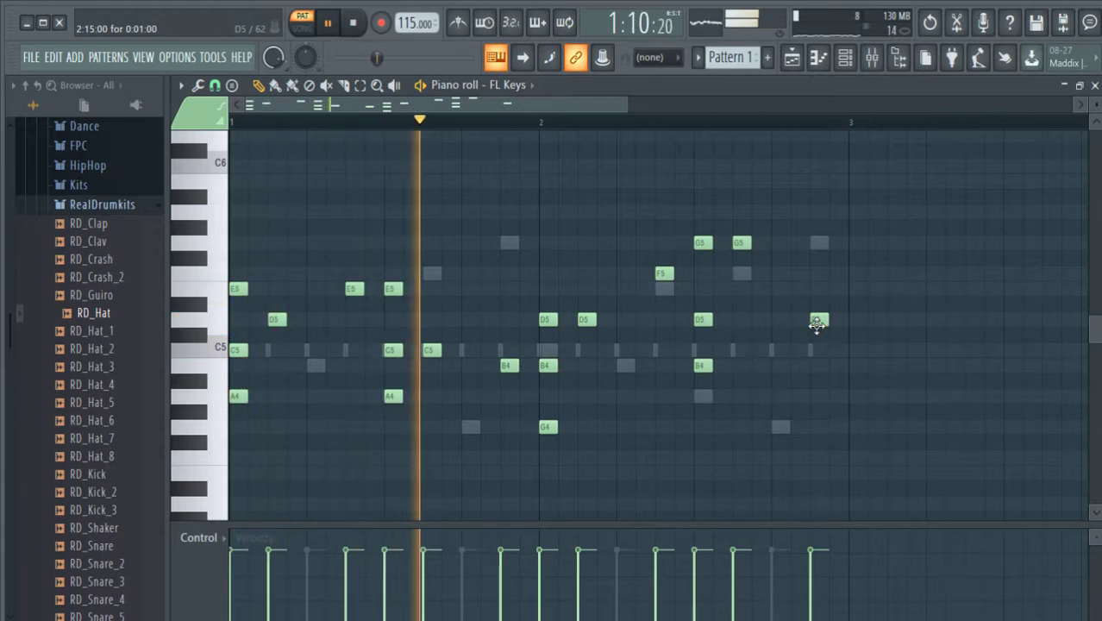
key(space)
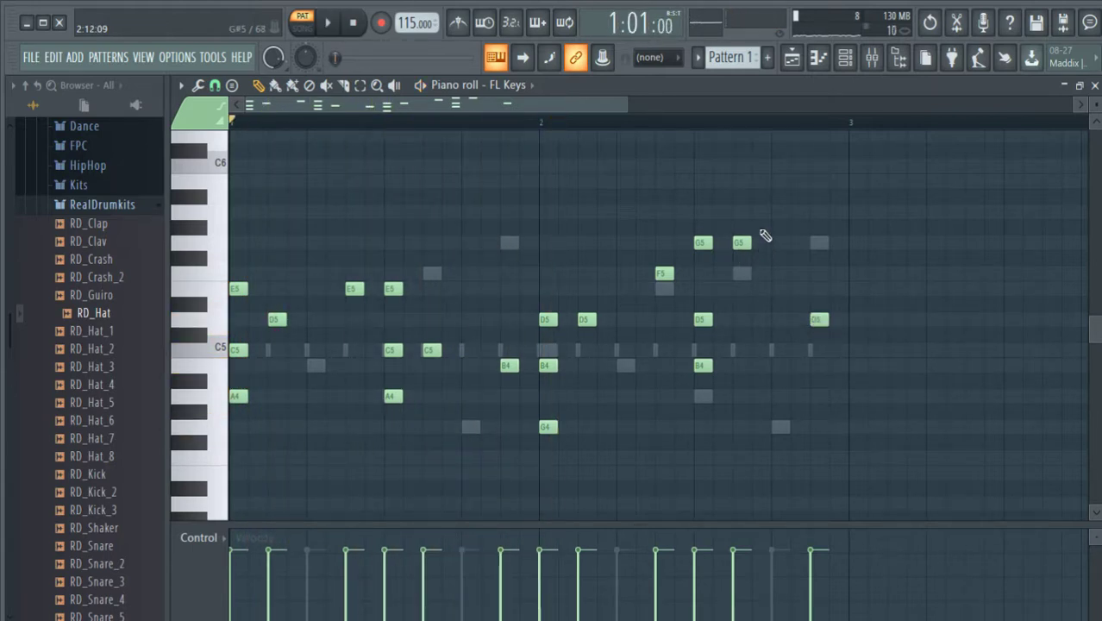
Step: Delete the F5 on step 23, the chord on step 25 and the G5 on step 27
drag(762, 222, 698, 396)
key(Delete)
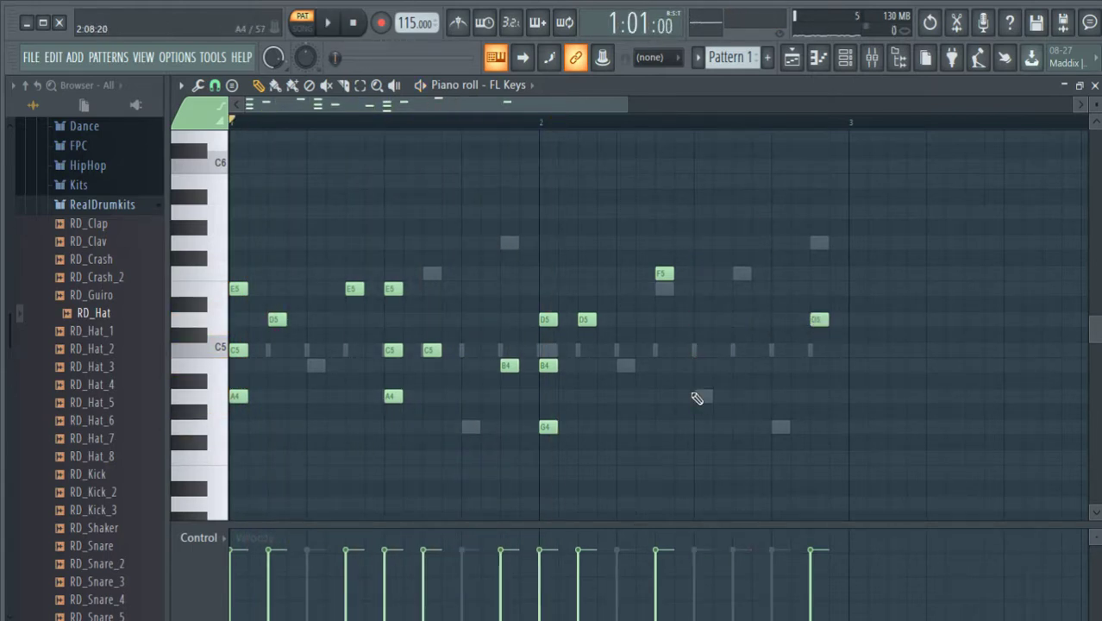
right_click(663, 272)
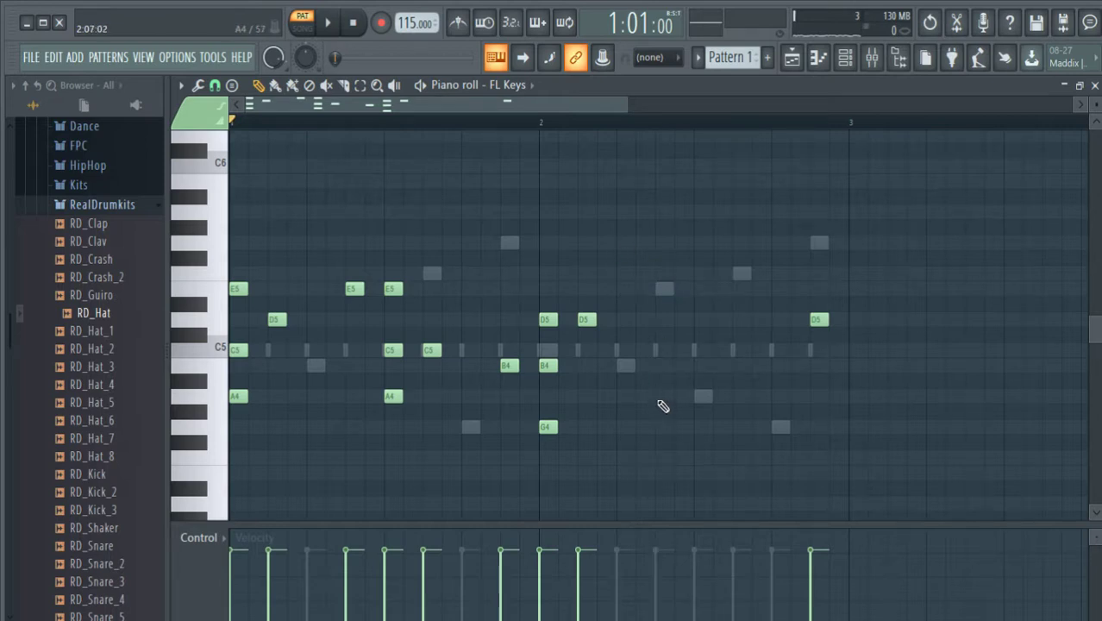
Step: Add an A4 on step 23, an A4, C5 and E5 chord on step 25 and an E5 on step 27, and play the pattern
click(660, 397)
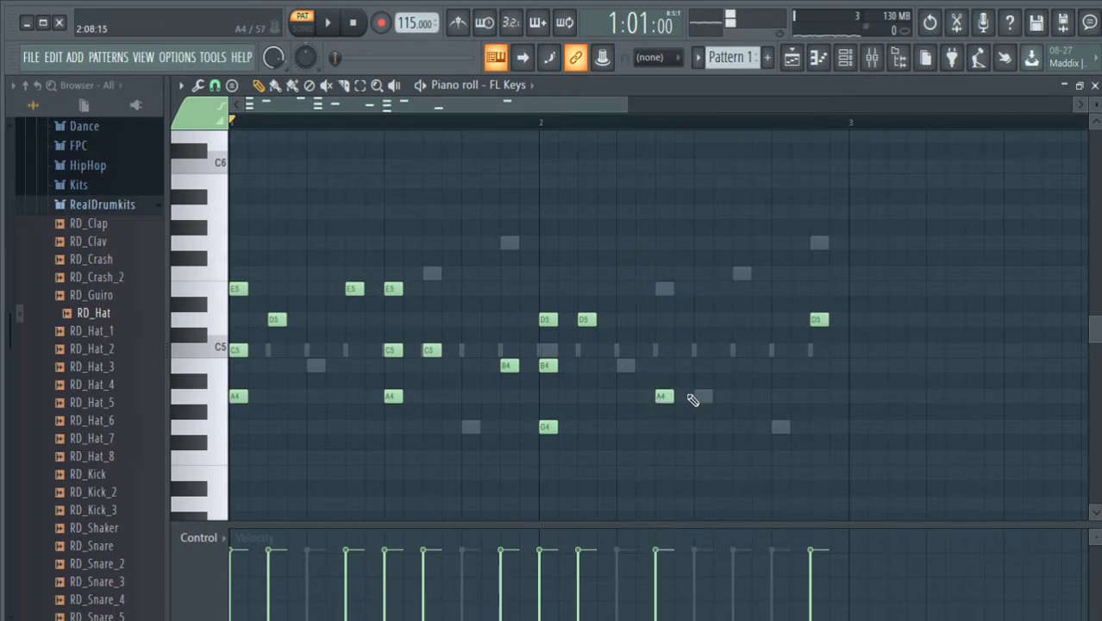
click(699, 395)
click(699, 349)
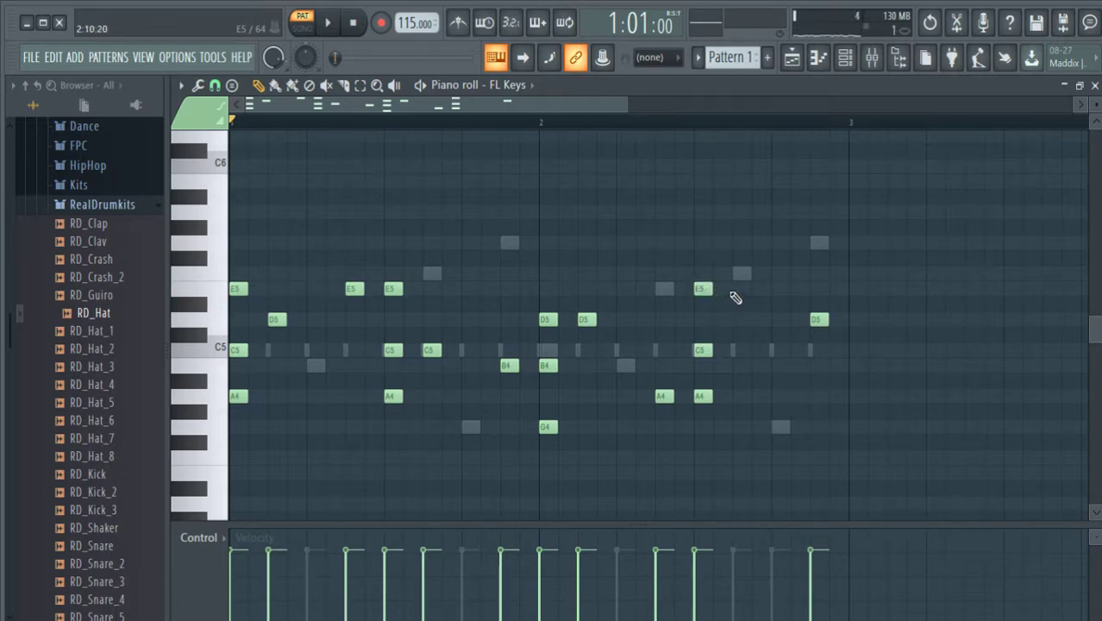
click(739, 294)
key(space)
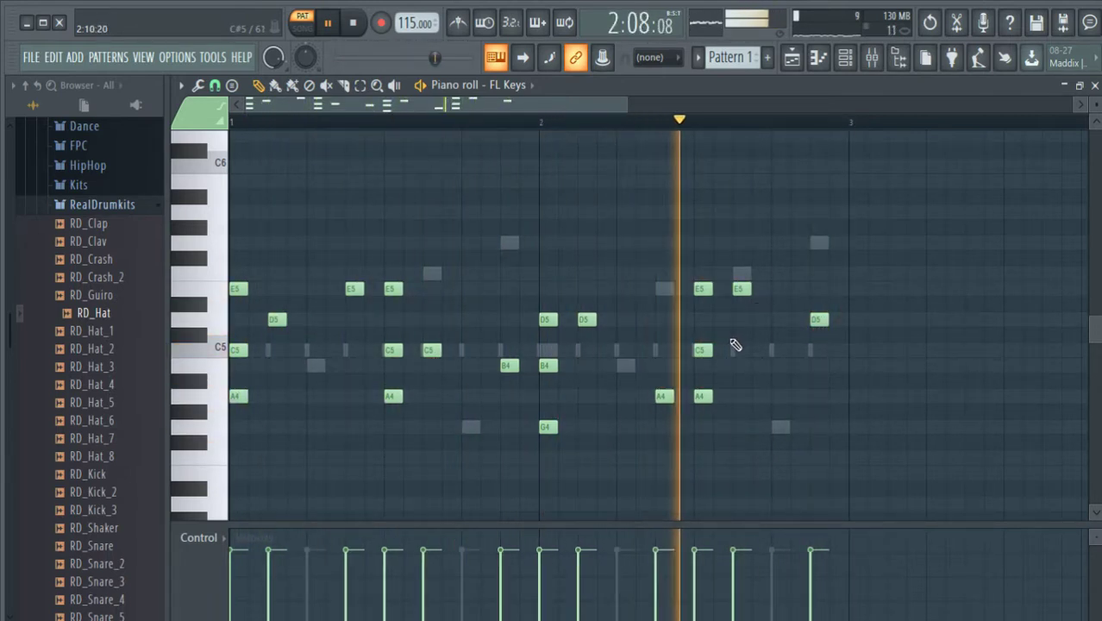
Step: Replace the A4 on step 23 with a C5 while the pattern plays, and stop playback
right_click(666, 396)
click(662, 349)
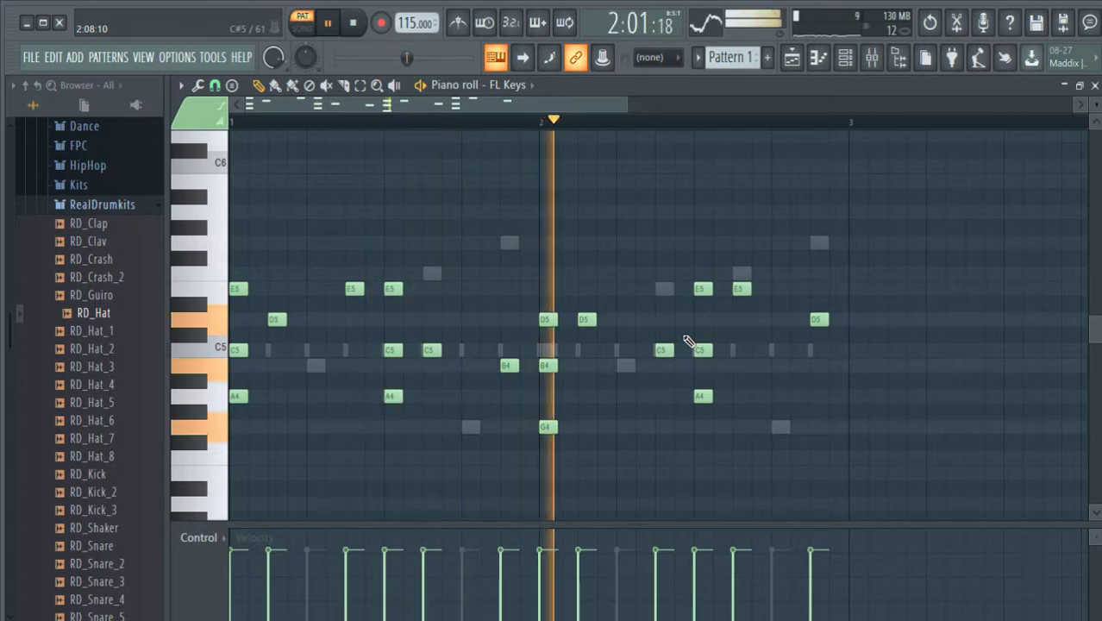
key(space)
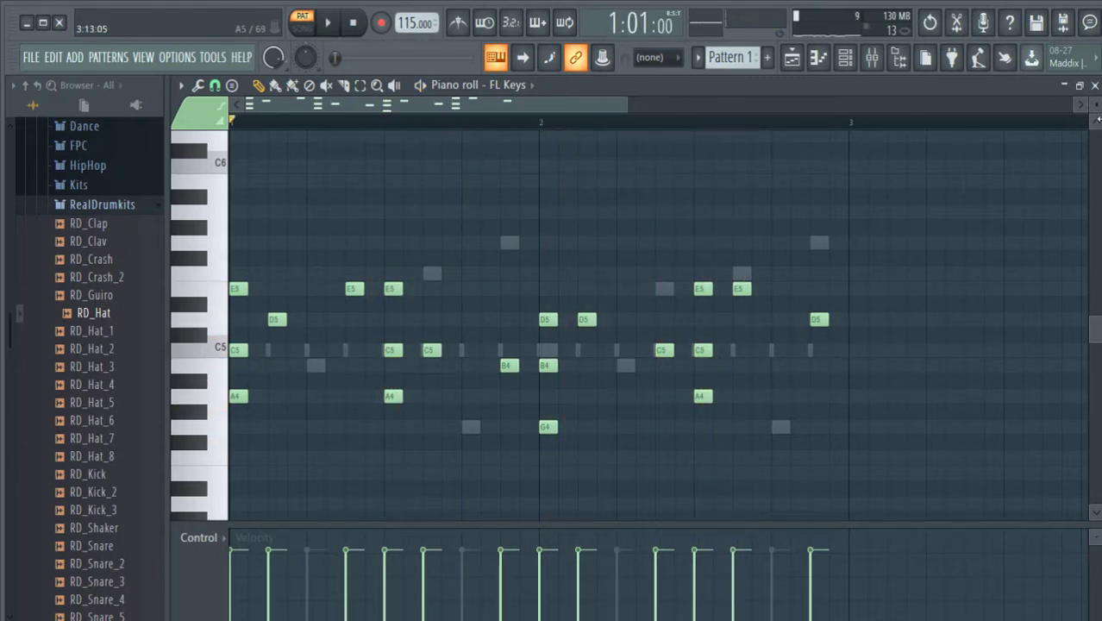
Step: Close the FL Keys piano roll, add a Harmor channel, load its Flow preset and audition a few notes
click(1094, 85)
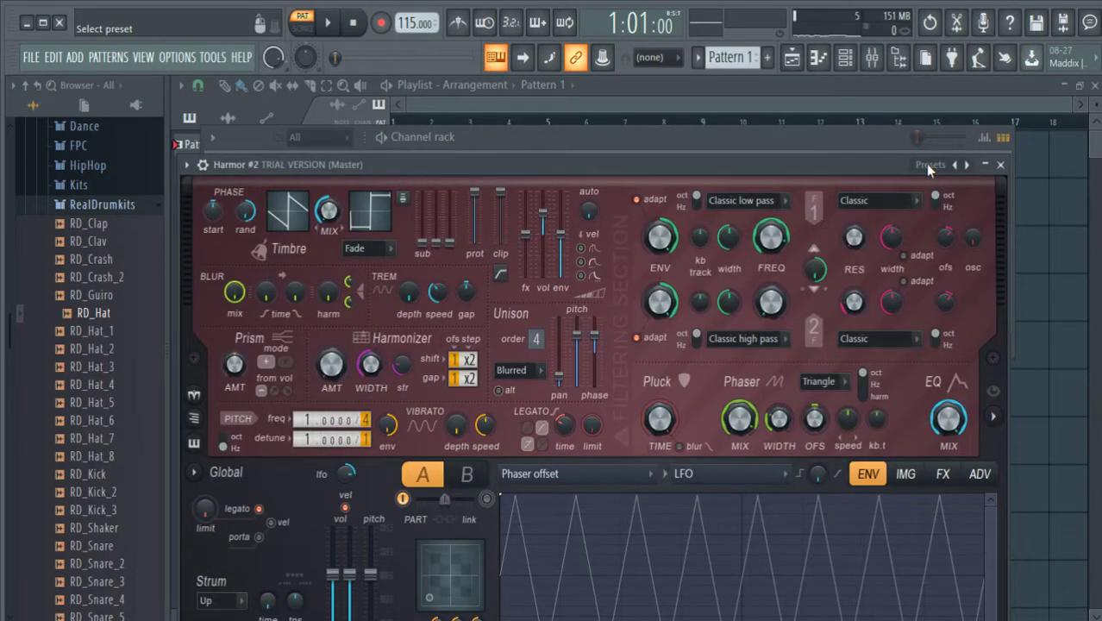
click(908, 220)
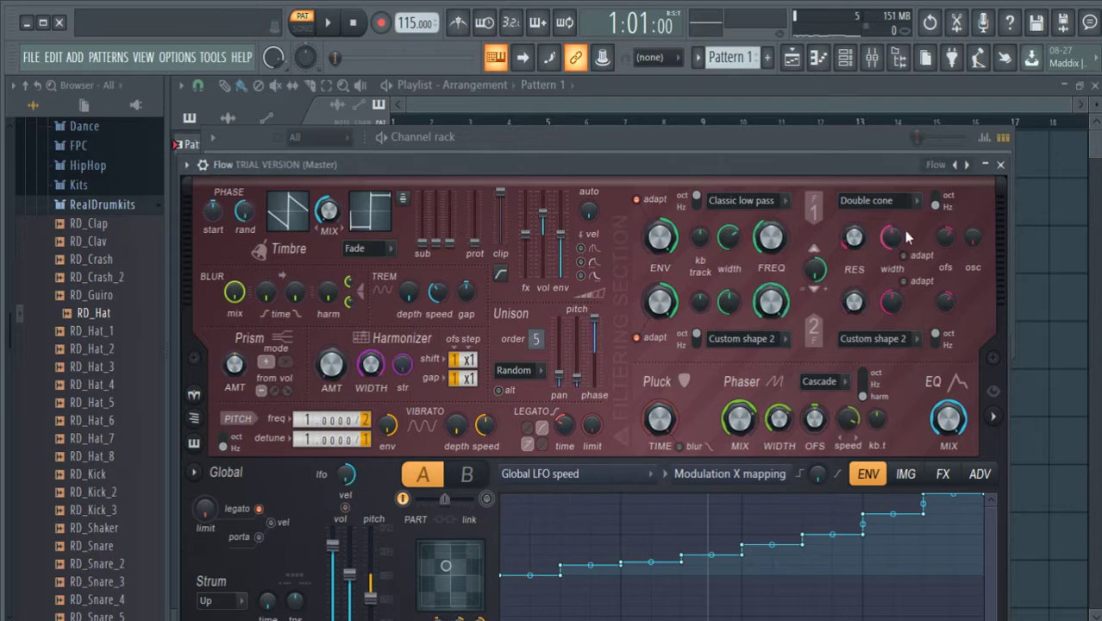
key(z)
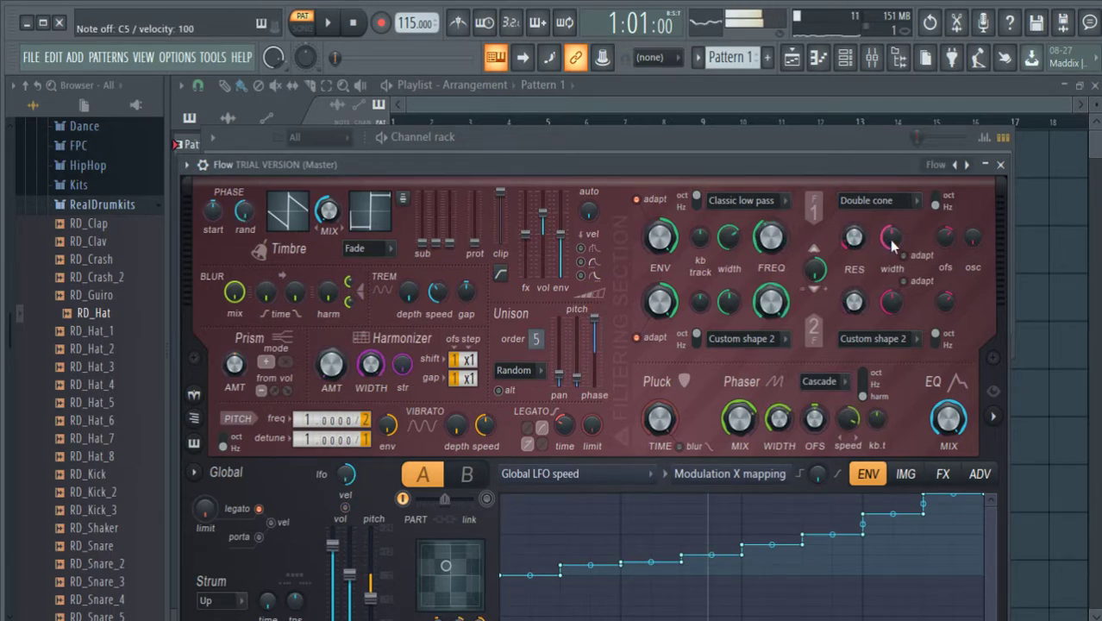
key(x)
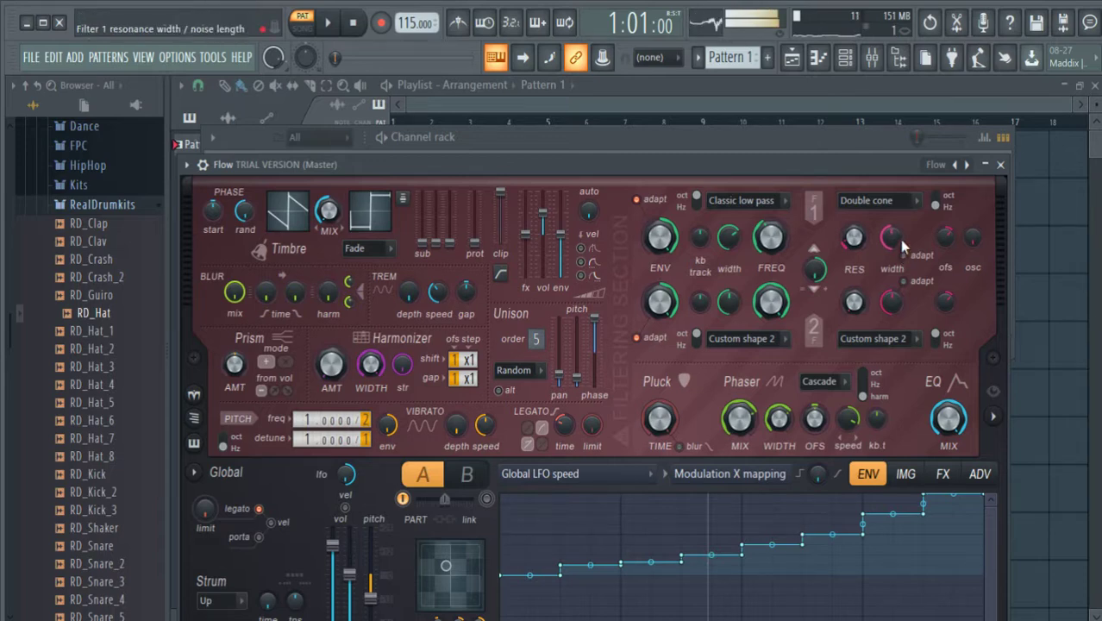
key(v)
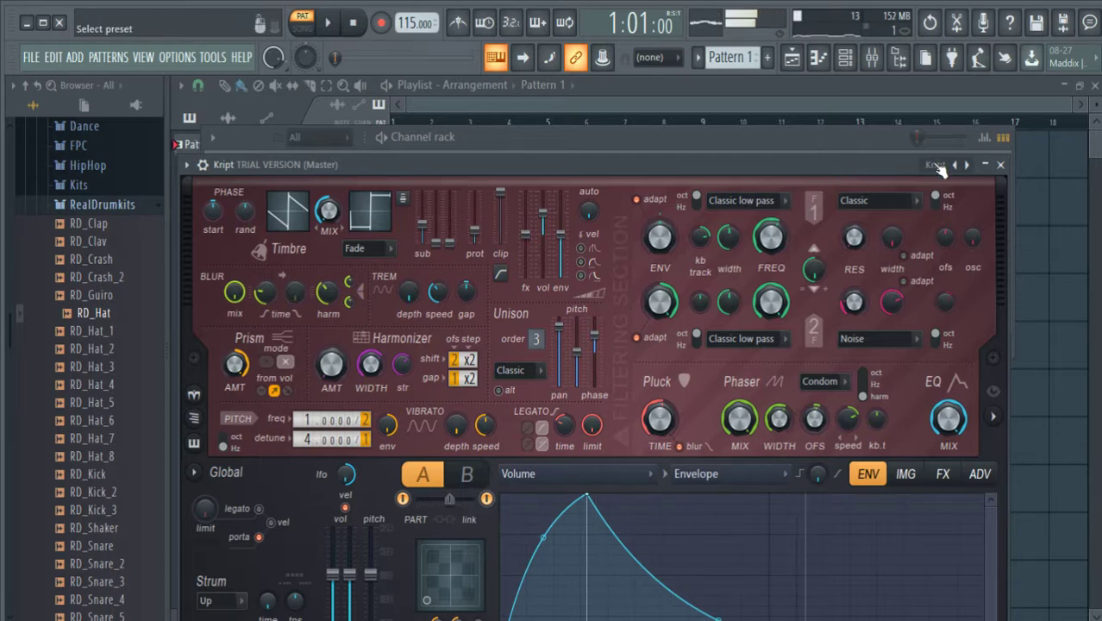
Step: Load the Bliss preset in Harmor, audition it with a C5 and close the plugin window
click(820, 40)
key(q)
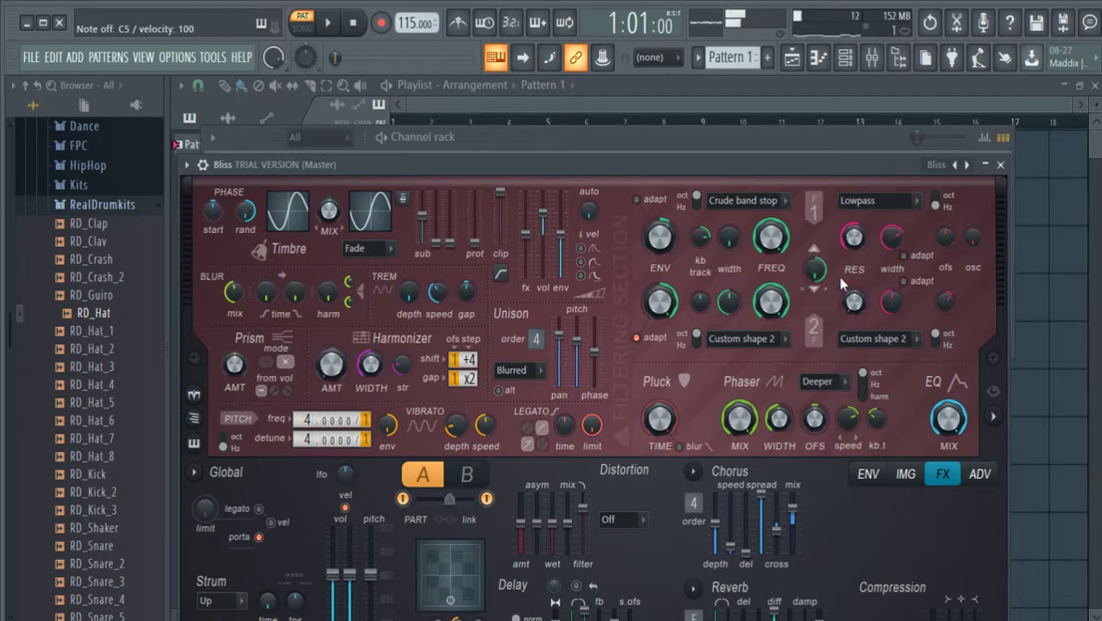
click(1000, 164)
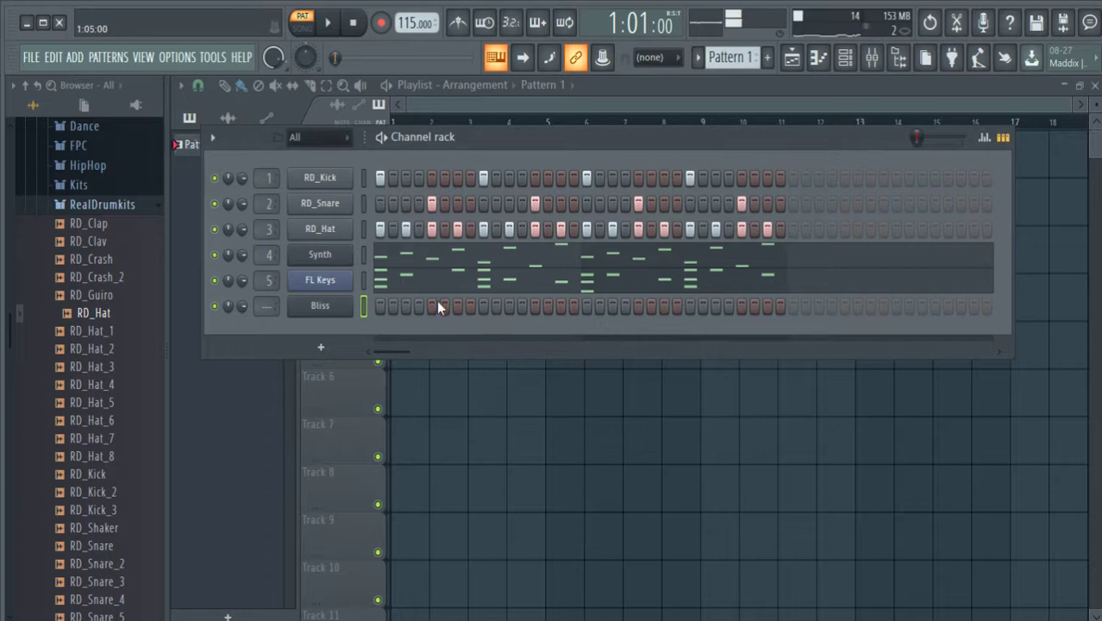
Step: Copy the FL Keys notes on steps 3, 11, 19 and 27 into the Bliss channel's piano roll and play the pattern
key(F7)
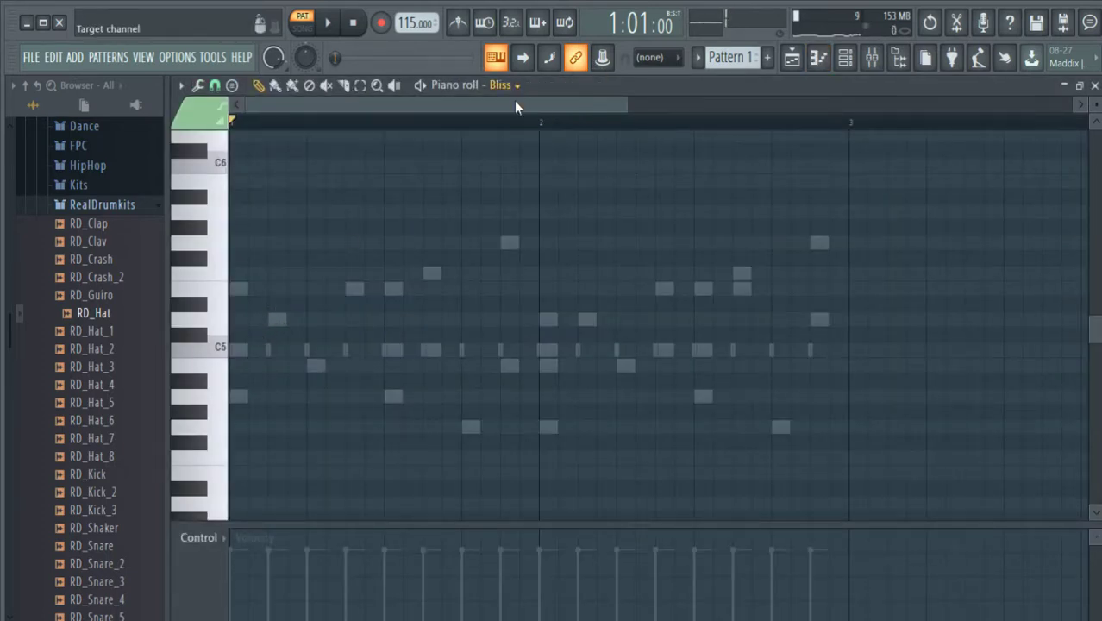
click(526, 182)
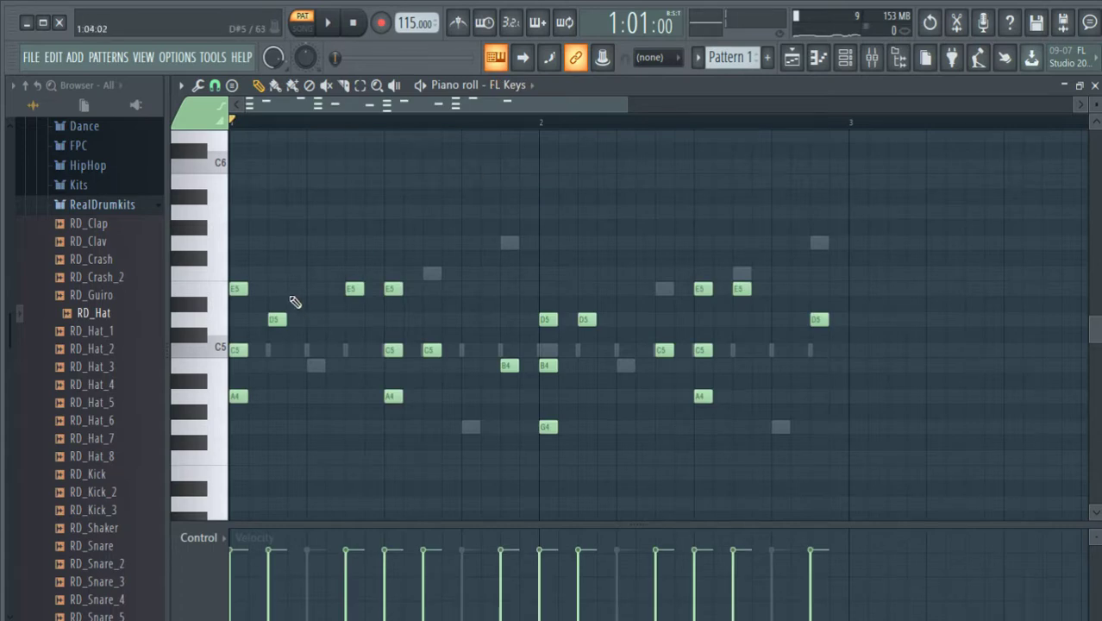
drag(292, 306, 273, 333)
drag(453, 327, 433, 355)
drag(613, 297, 592, 324)
drag(756, 268, 747, 299)
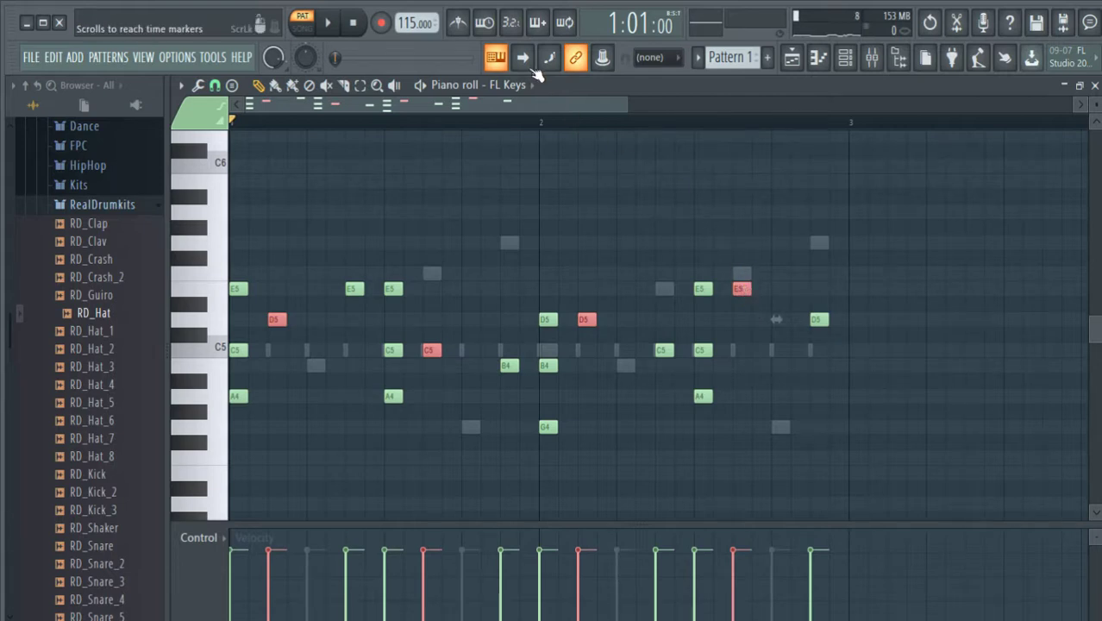
click(526, 195)
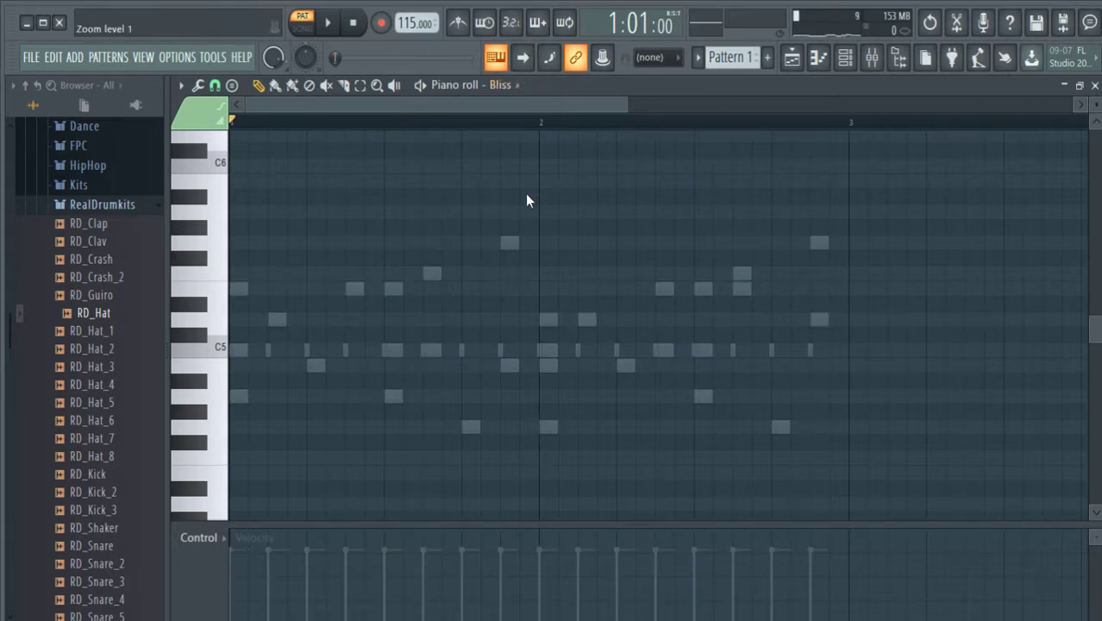
key(ctrl+v)
key(space)
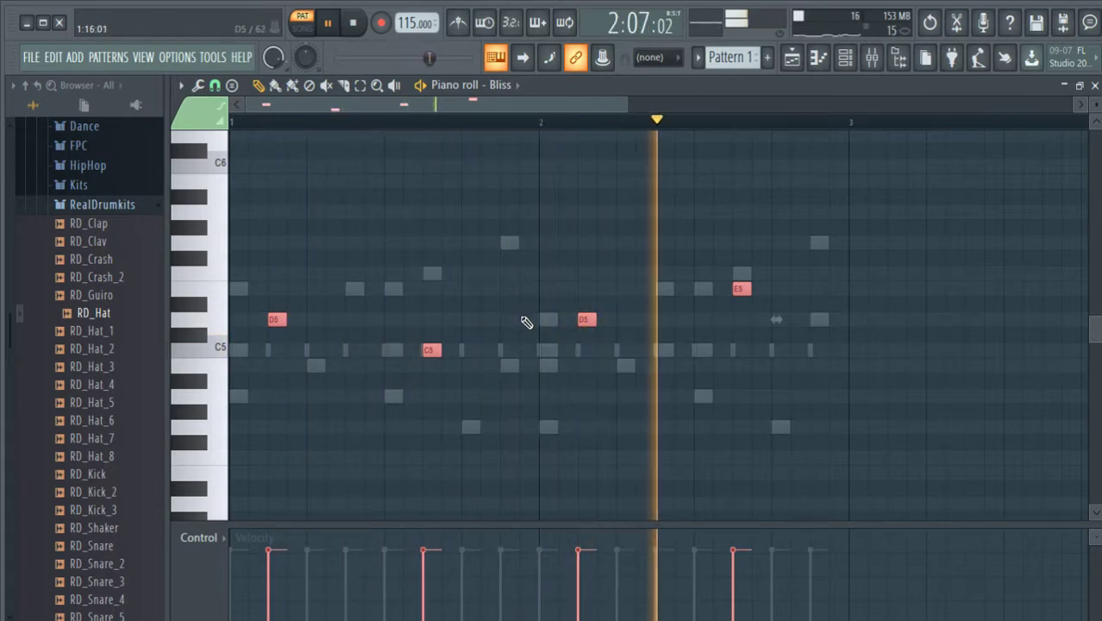
key(space)
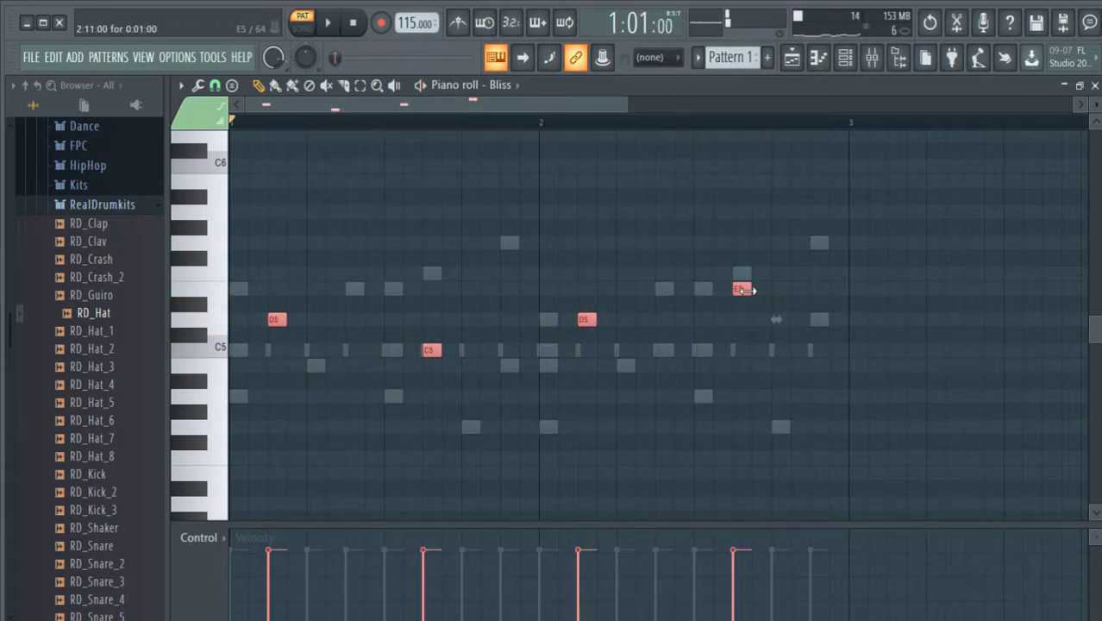
Step: Lengthen the four selected Bliss notes to two steps each and play the pattern
drag(749, 290, 771, 291)
key(space)
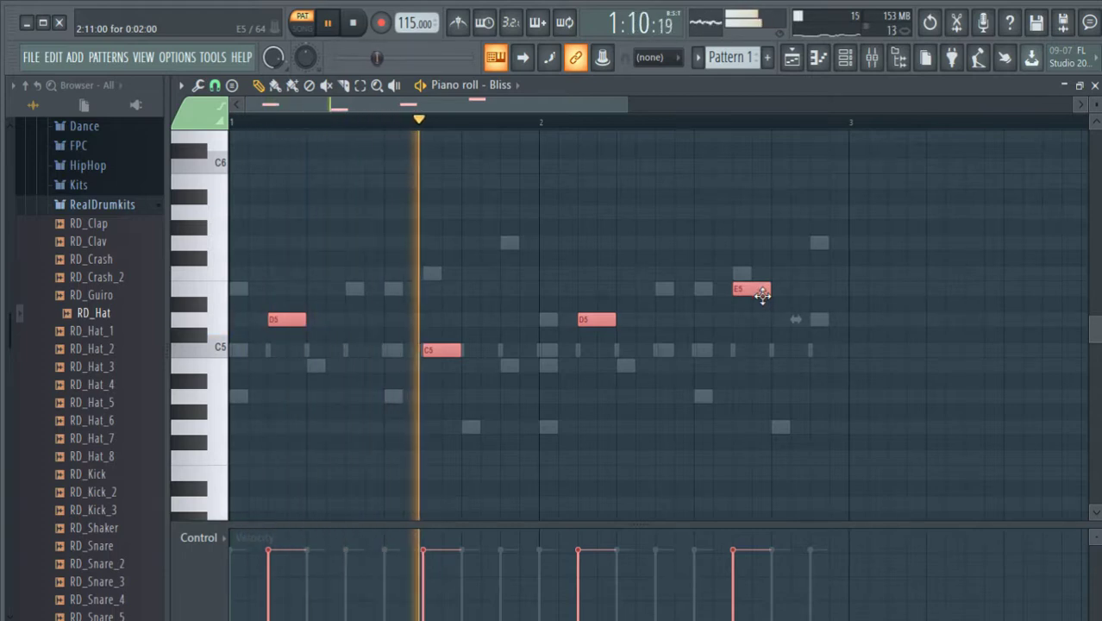
key(space)
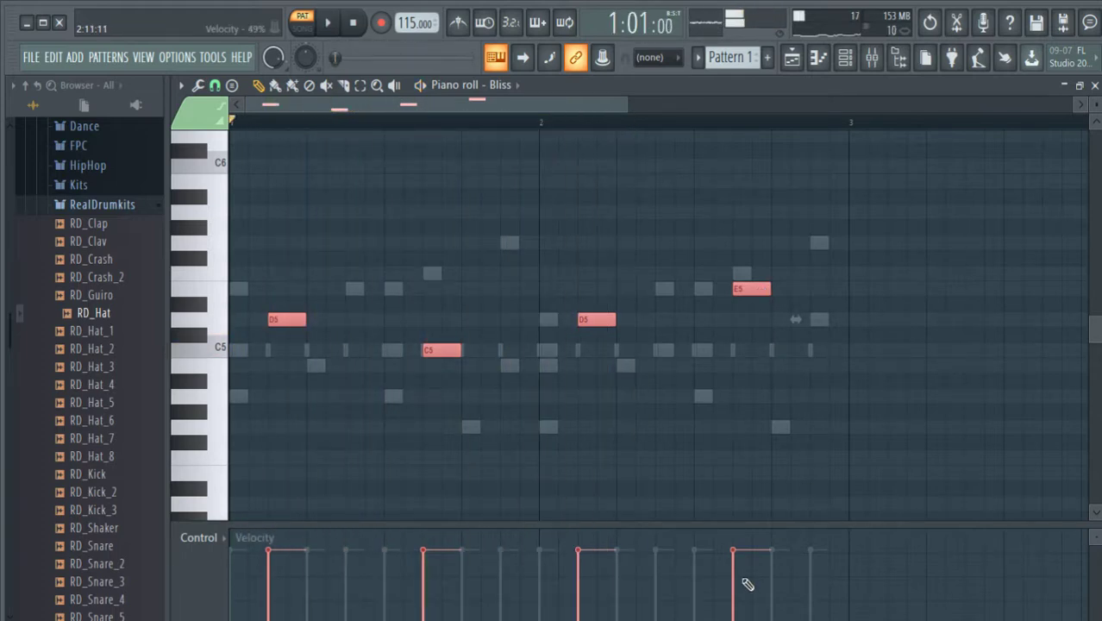
Step: Lower the velocity of the four Bliss notes evenly, play the pattern, close the piano roll and stop playback
drag(735, 598, 214, 593)
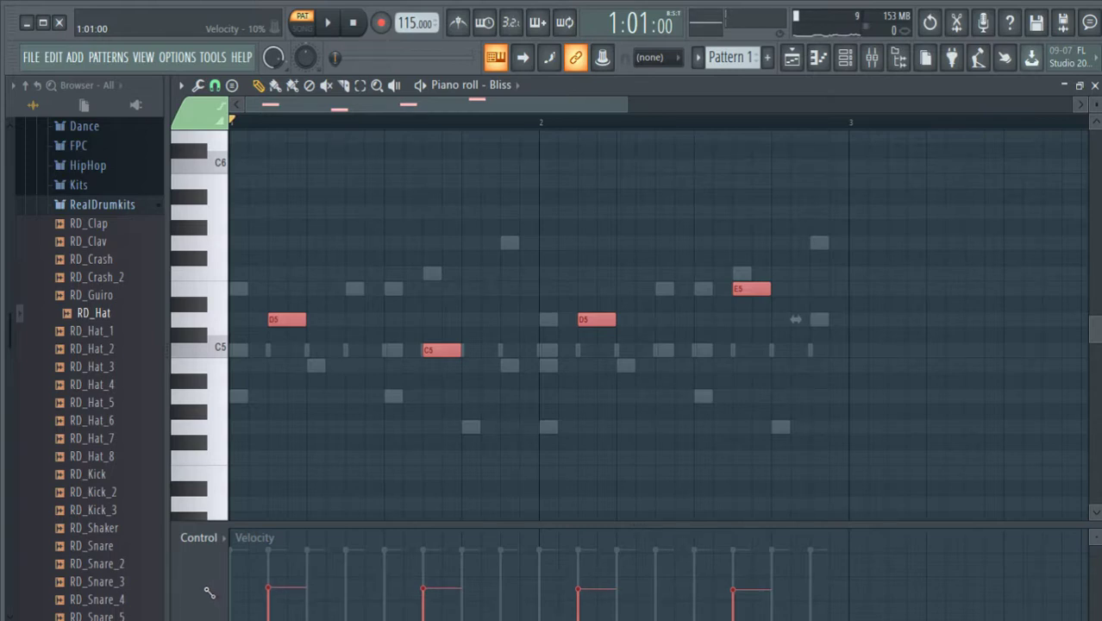
key(space)
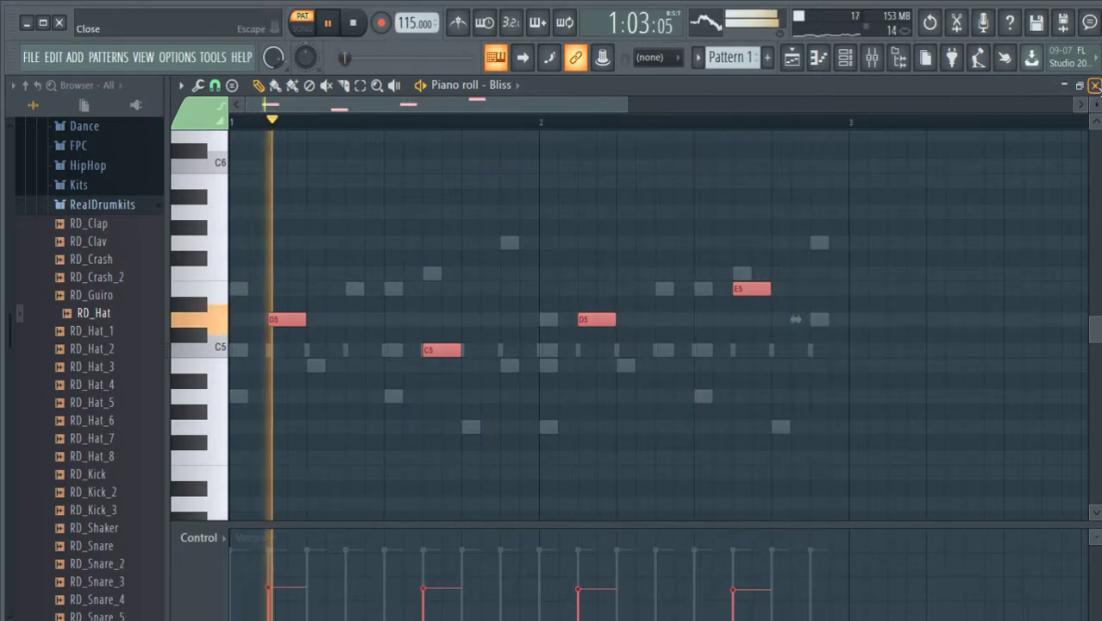
click(1095, 84)
key(space)
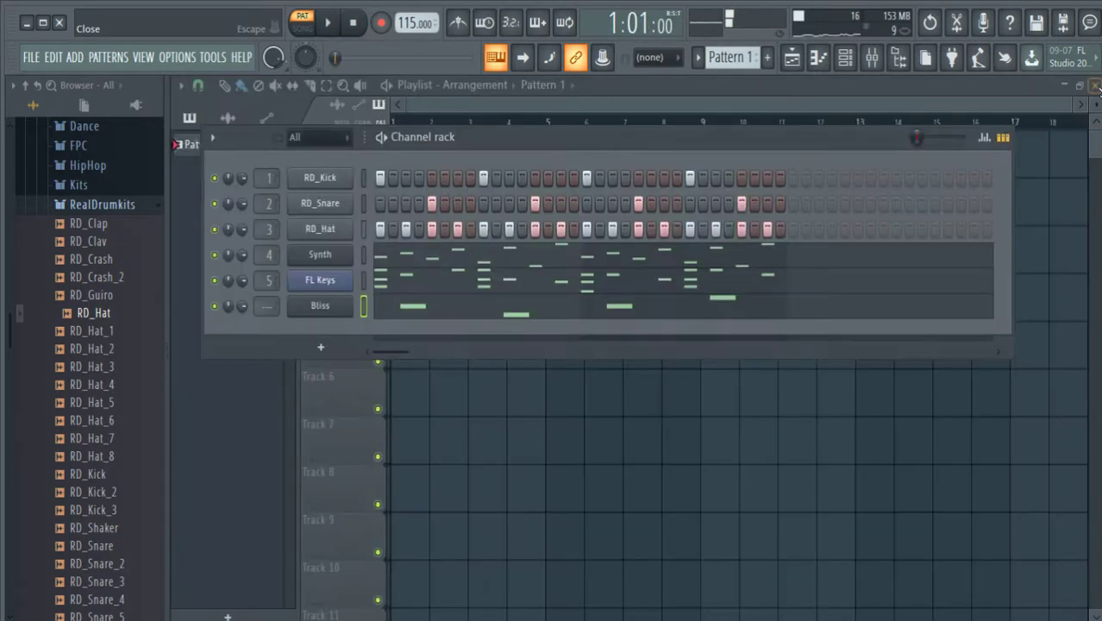
Step: Route the Bliss channel to mixer track 6 and add the RD_Hat_5 sample as a new channel below it
double_click(274, 305)
scroll(133, 312, up, 4)
scroll(125, 306, down, 4)
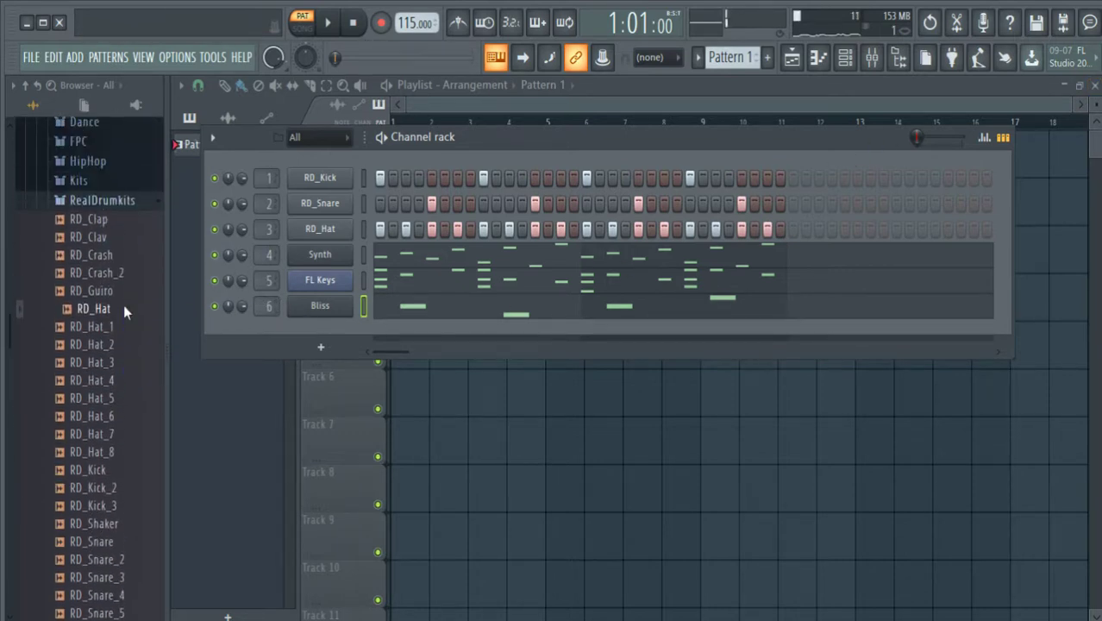
scroll(123, 302, up, 2)
scroll(121, 297, down, 5)
scroll(115, 273, up, 4)
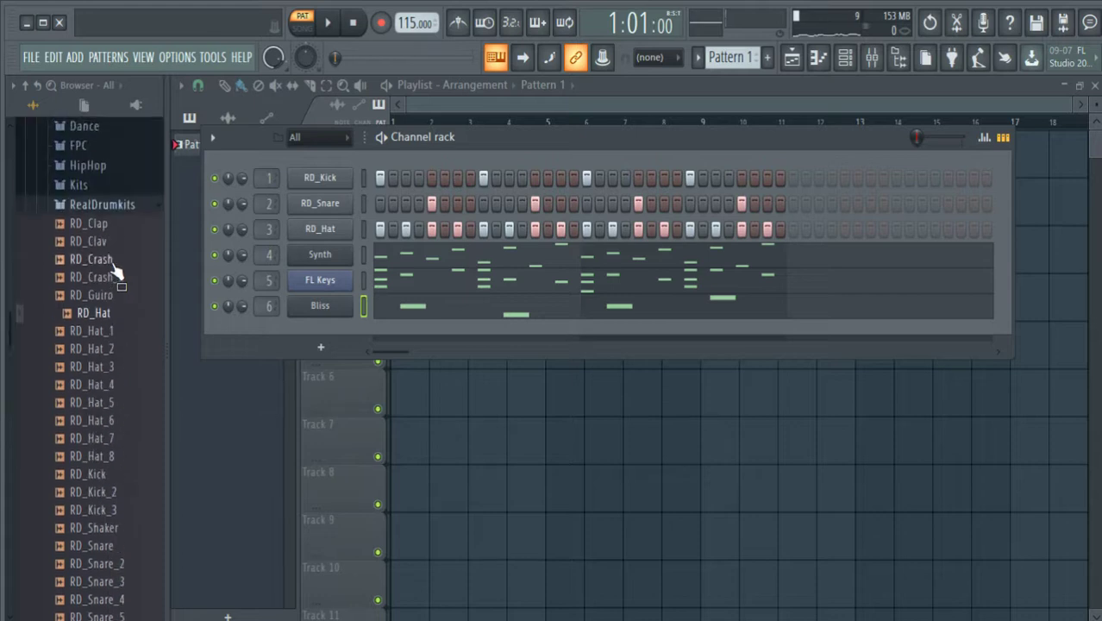
drag(126, 405, 184, 393)
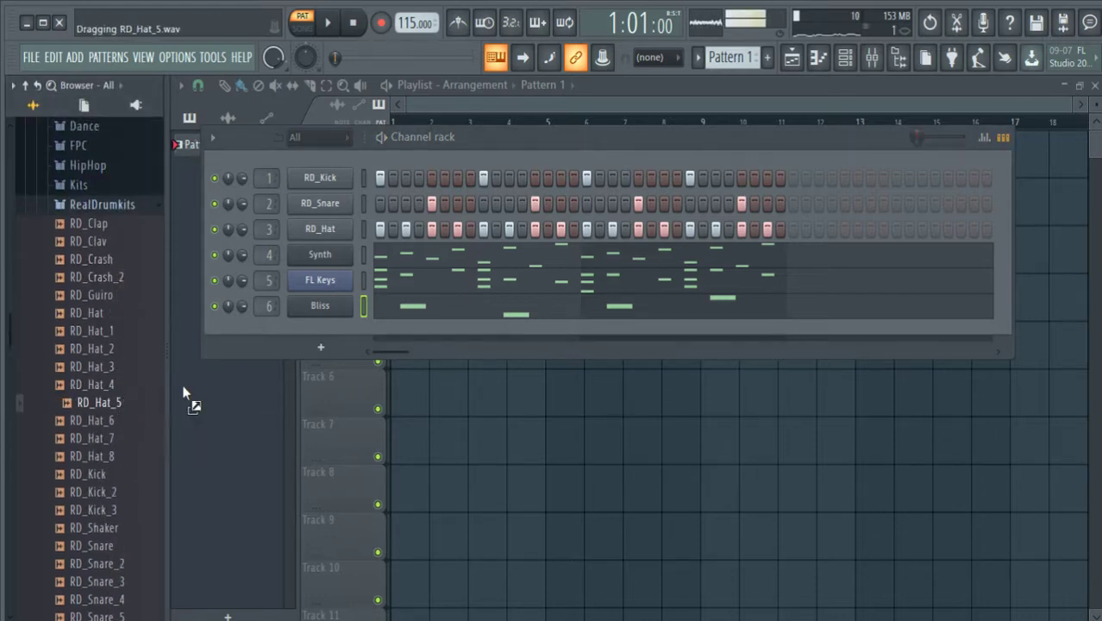
drag(321, 330, 322, 331)
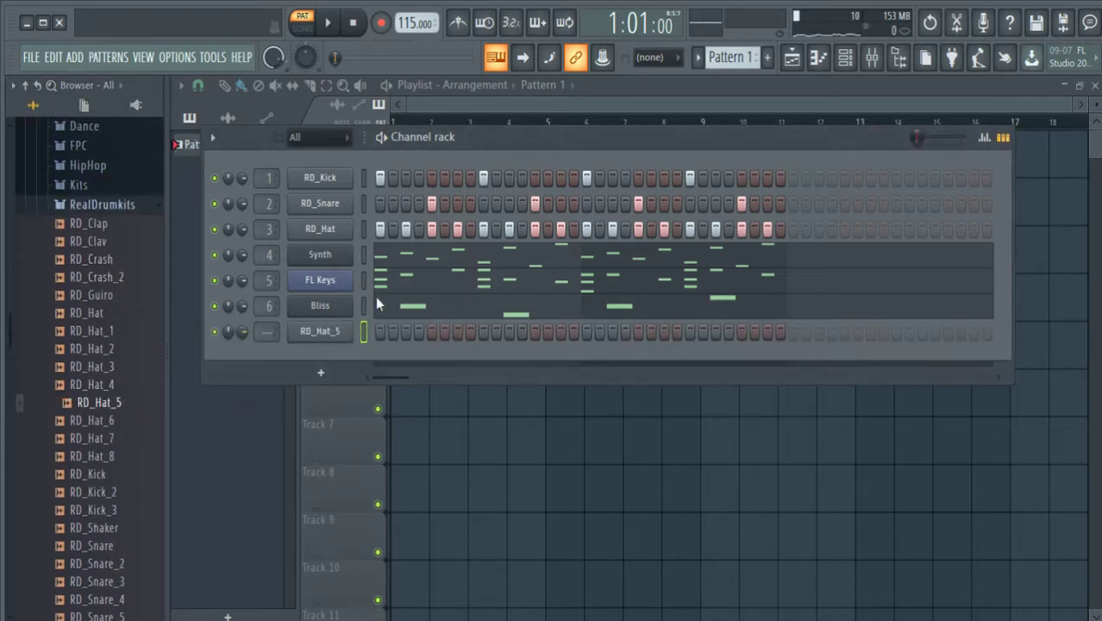
Step: Try an RD_Hat_5 hit on step 29 during playback, move it to step 31 and stop the pattern
click(742, 333)
key(space)
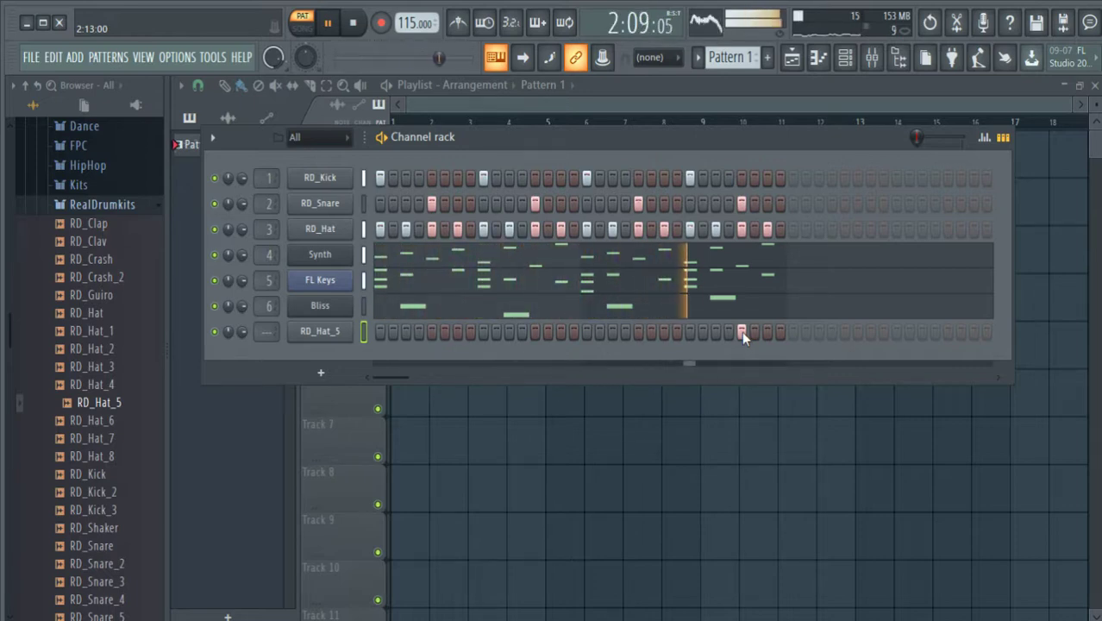
right_click(743, 332)
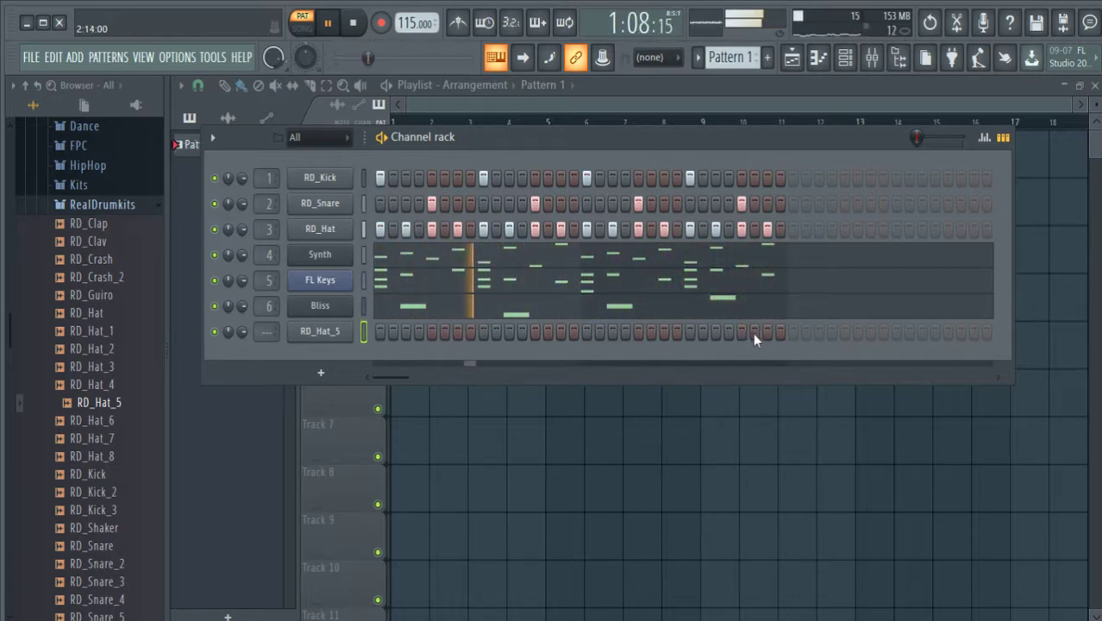
click(764, 334)
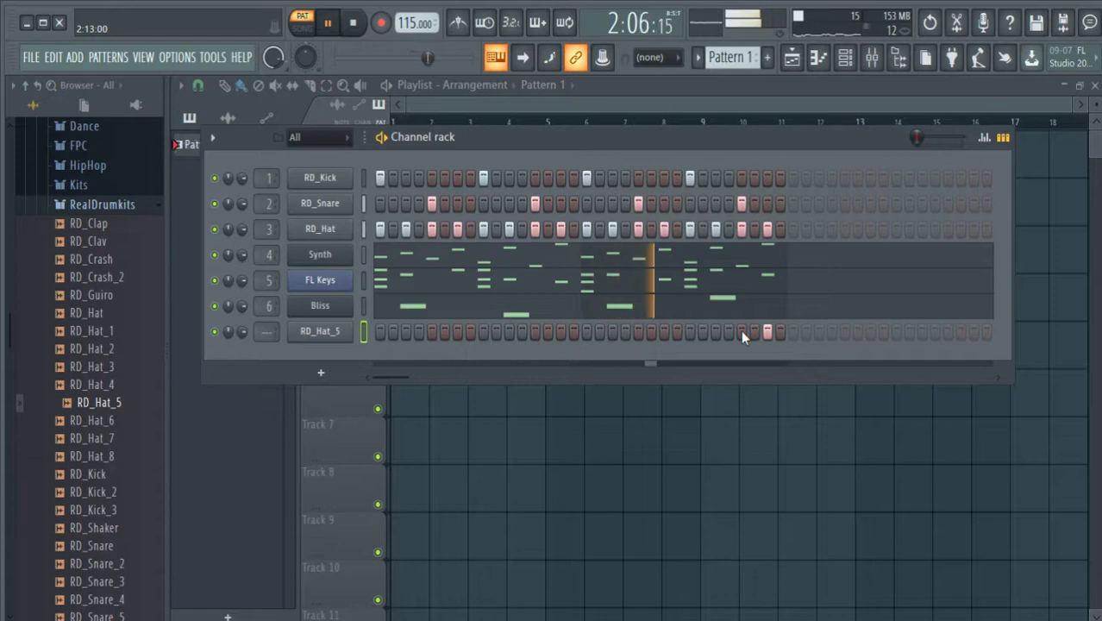
key(space)
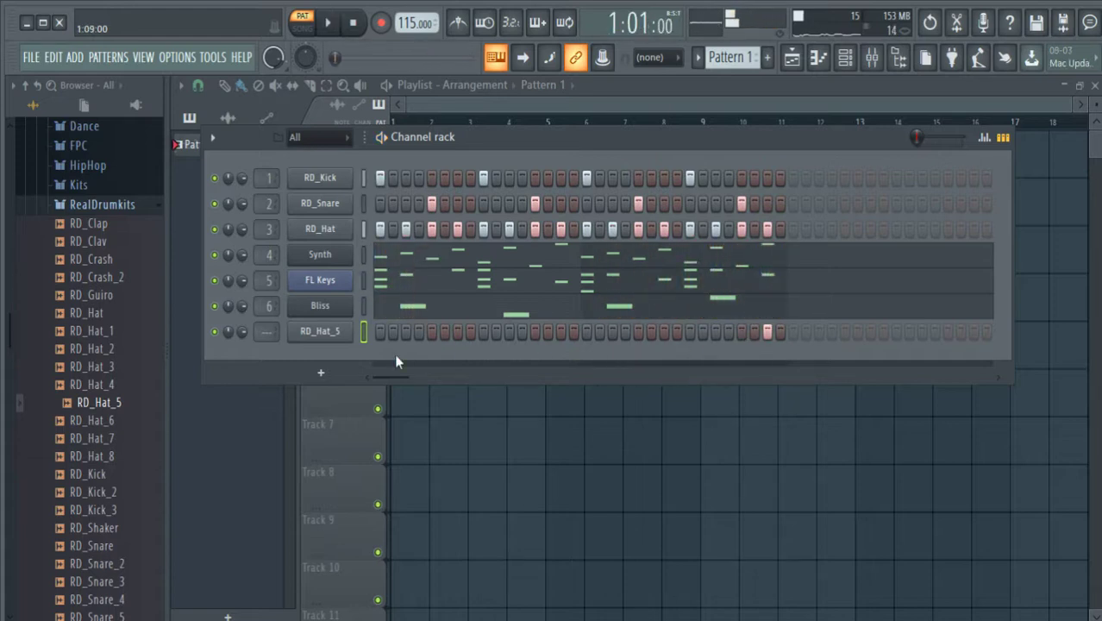
Step: Add a second RD_Snare channel, and route RD_Hat_5 to mixer track 2 and the new snare to track 3
scroll(103, 332, down, 3)
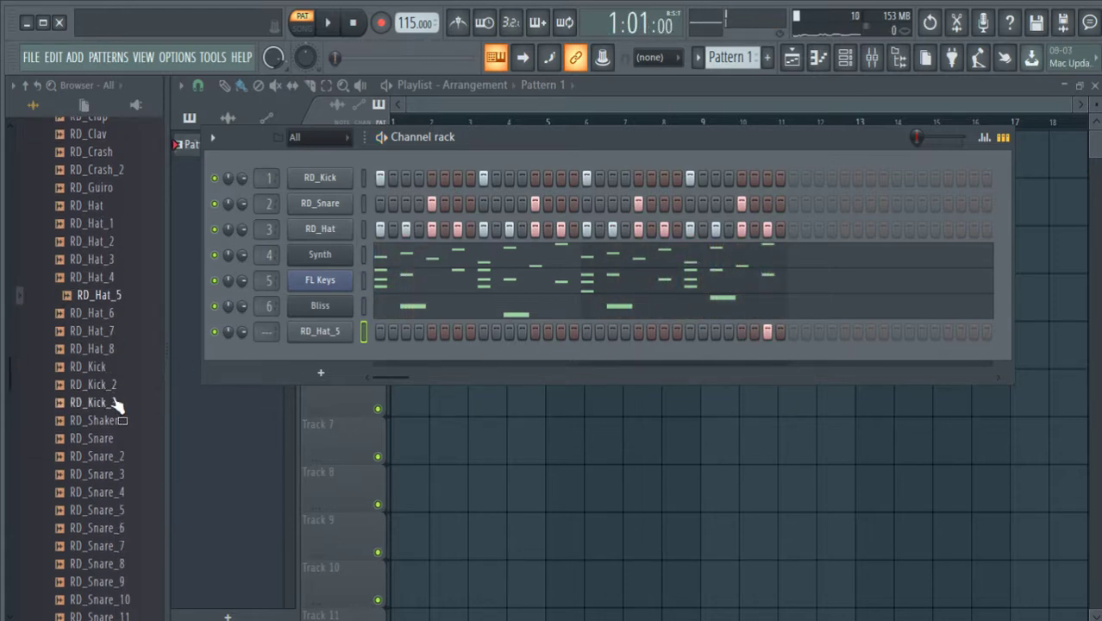
drag(119, 445, 143, 441)
drag(299, 355, 259, 337)
Step: Add RD_Tom and RD_Tom_2 as new channels and route them to mixer tracks 7 and 8
scroll(112, 409, down, 5)
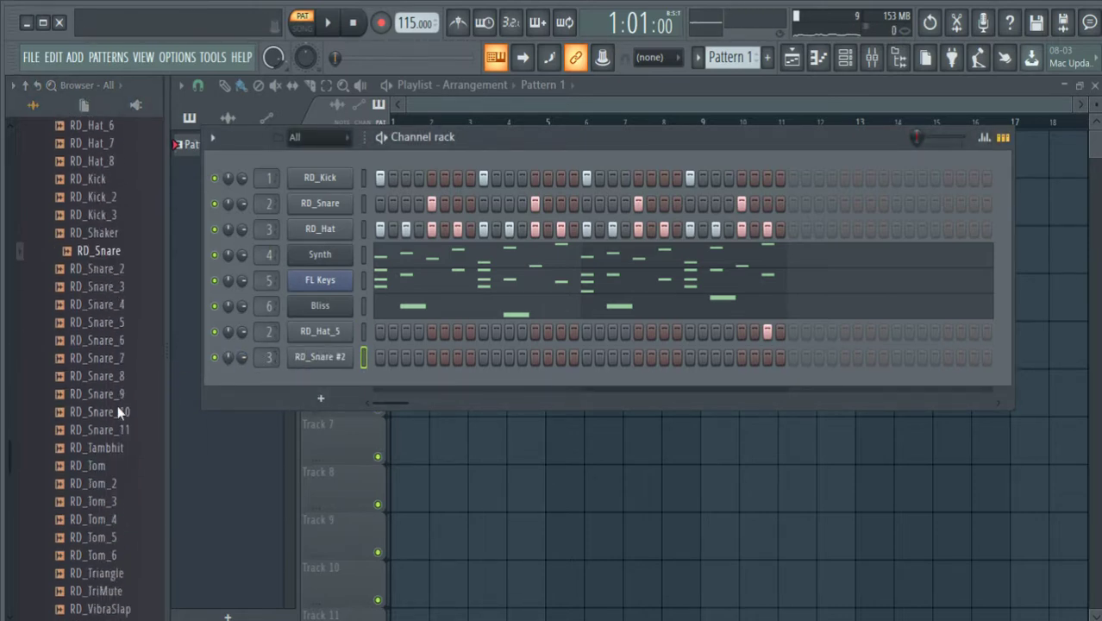
scroll(118, 411, down, 1)
drag(123, 454, 324, 405)
double_click(267, 383)
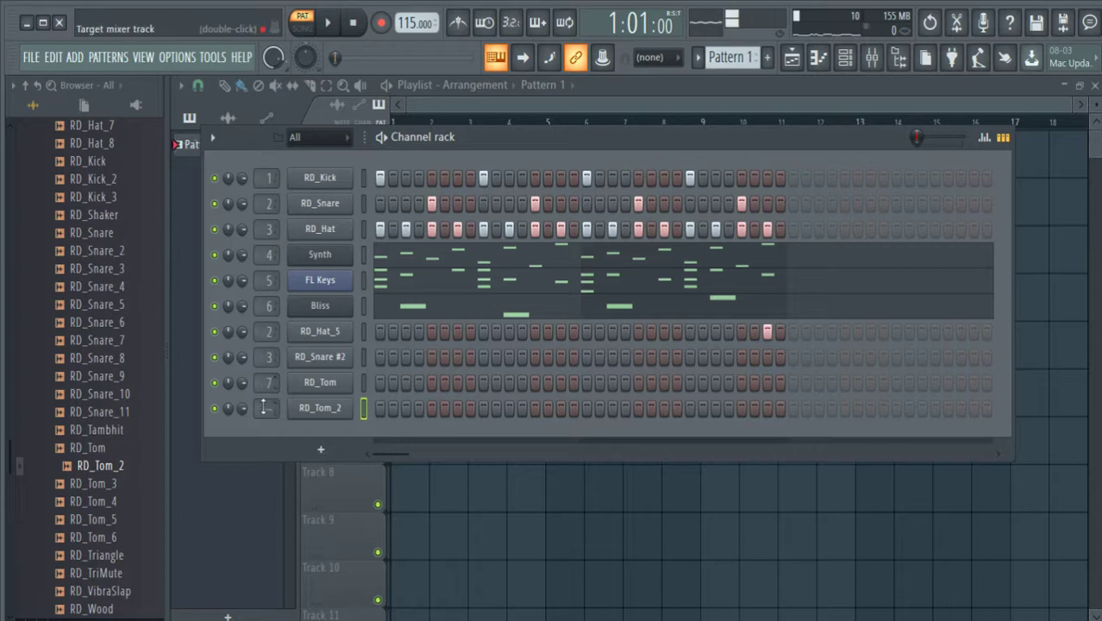
double_click(268, 409)
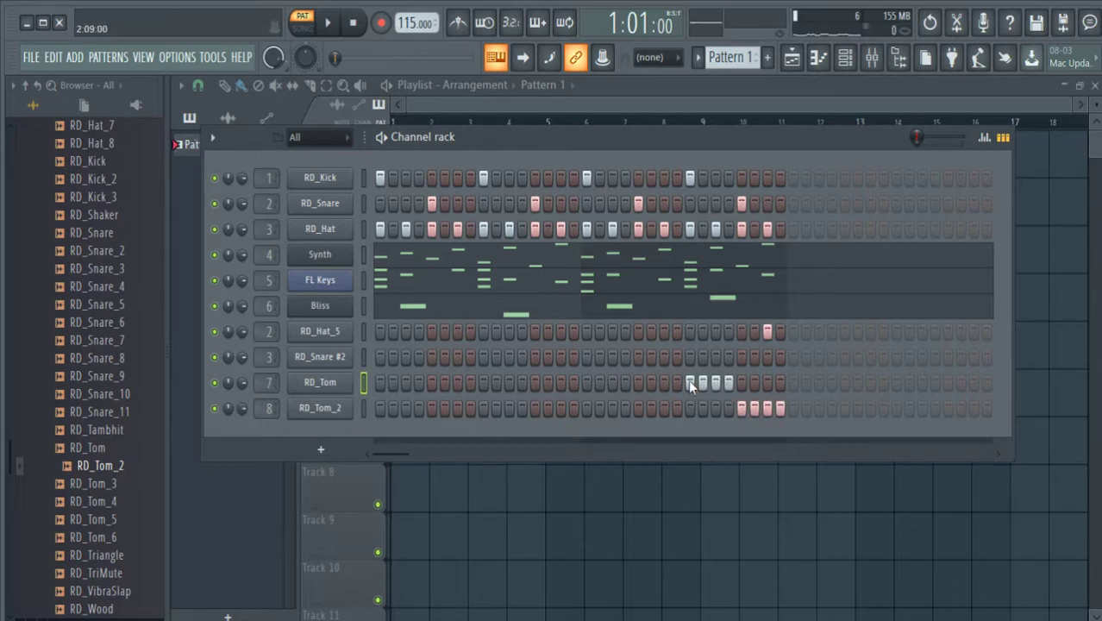
Step: Try a fill with RD_Snare #2 on steps 27–28, RD_Tom on 29–30 and RD_Tom_2 on 31–32, and clear it after playback
key(space)
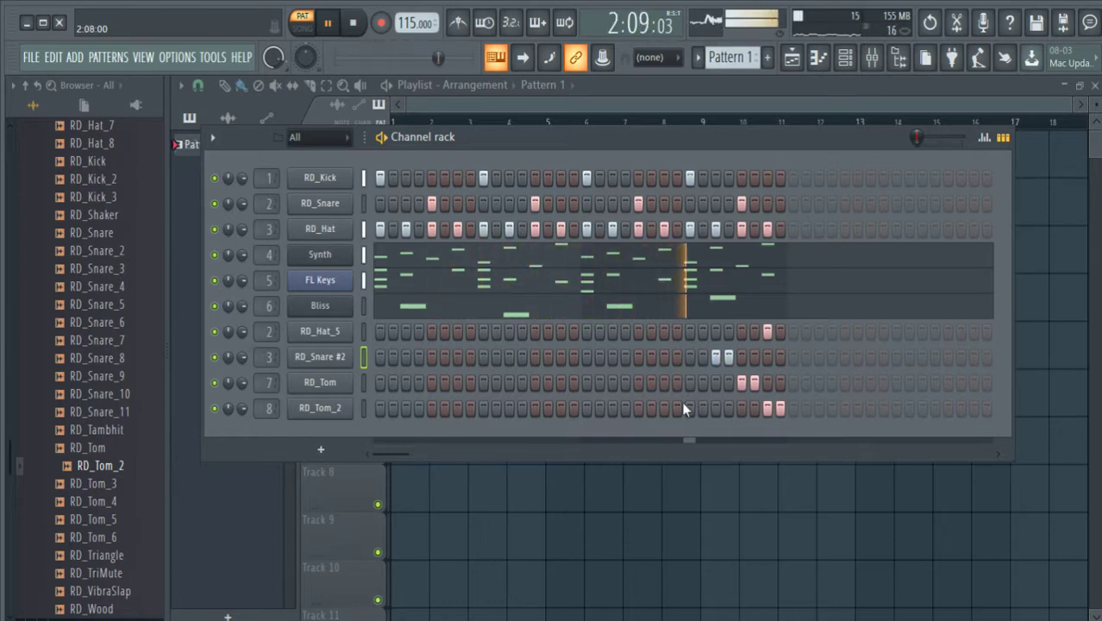
key(space)
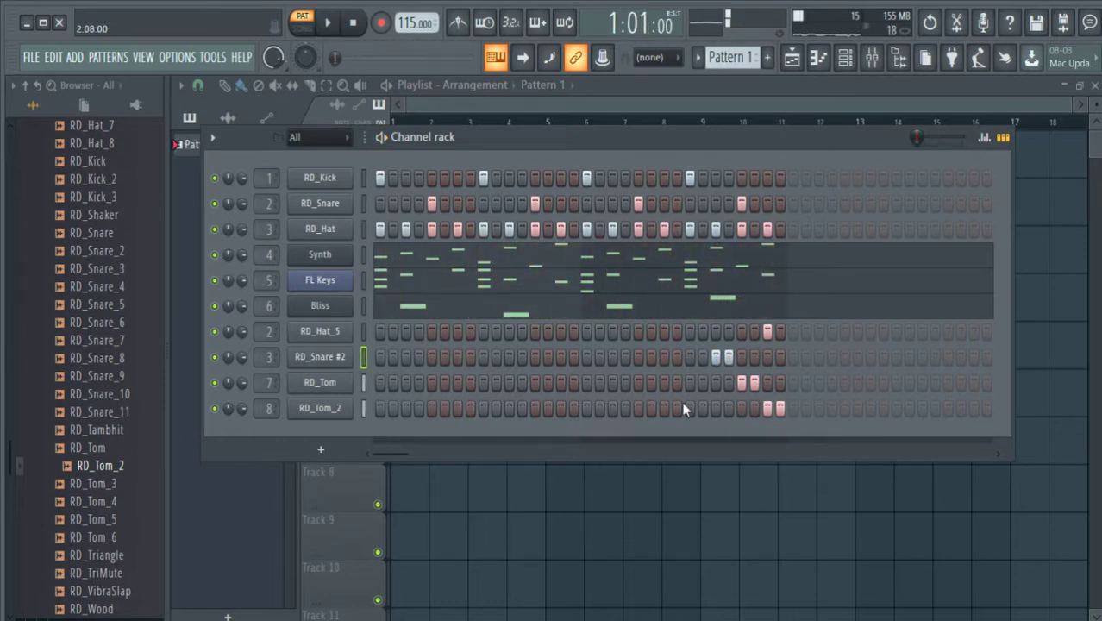
key(space)
right_click(728, 358)
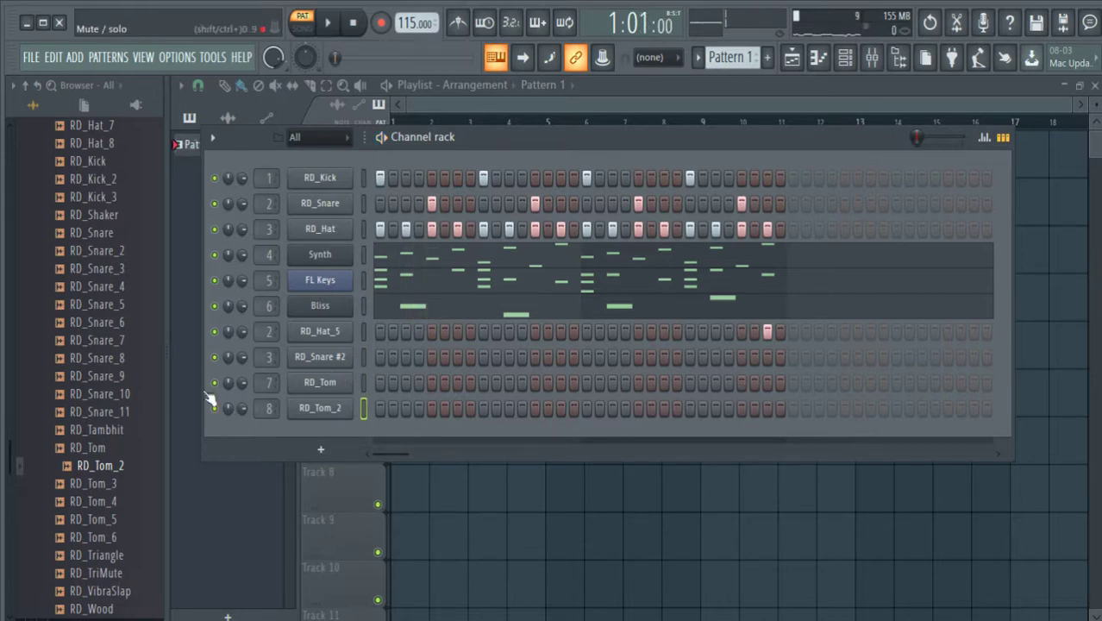
Step: Replace the RD_Snare #2 sample with RD_Tom_3, put RD_Tom on steps 27–28, RD_Tom_2 on 29–30 and RD_Tom_3 on 31–32, and play the fill
drag(113, 482, 234, 423)
drag(319, 356, 320, 357)
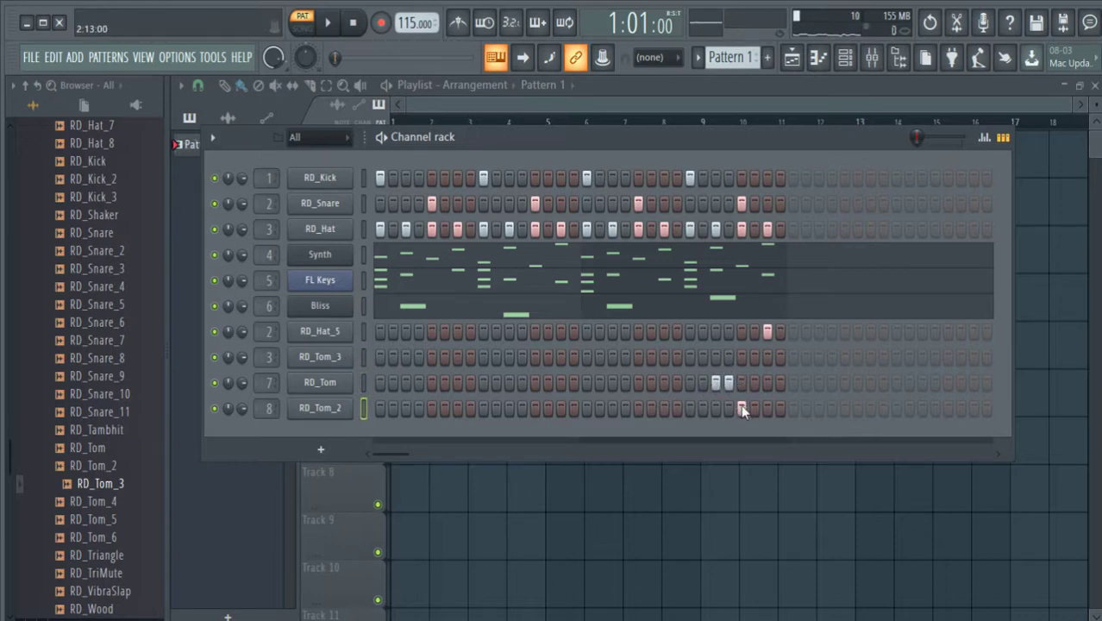
key(space)
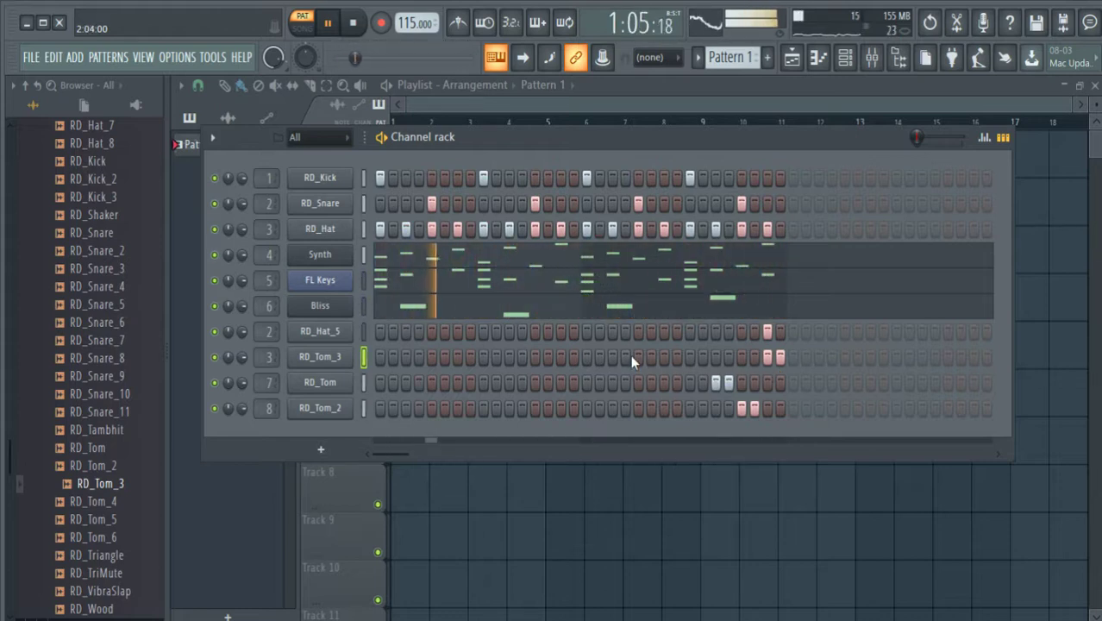
key(space)
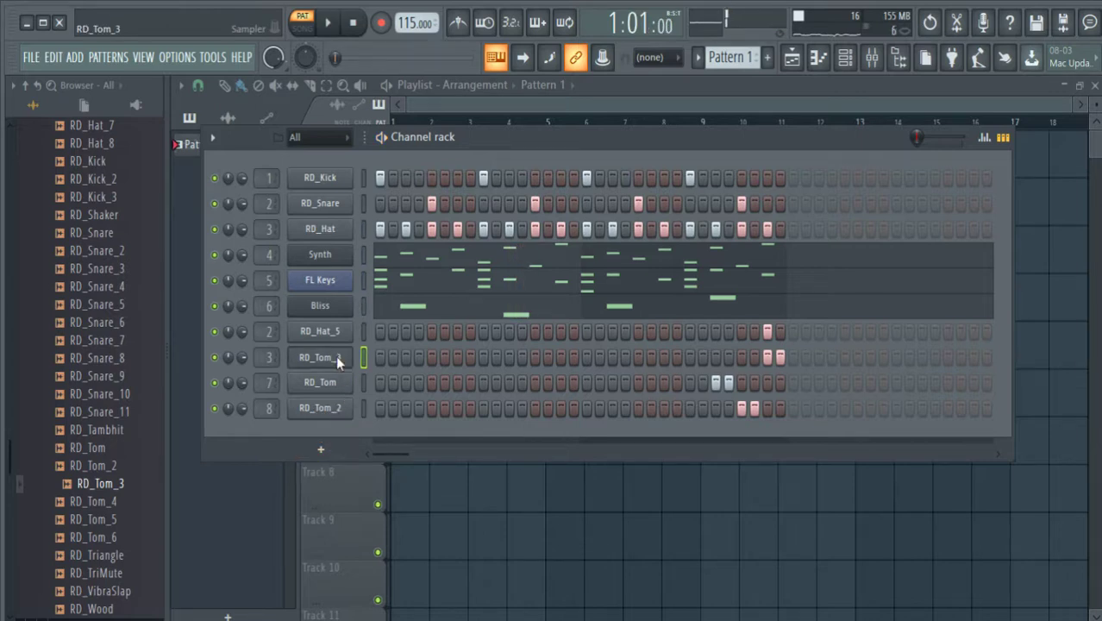
Step: Raise the velocity of each tom channel's second hit in the piano roll, play the pattern and return to the channel rack
key(F7)
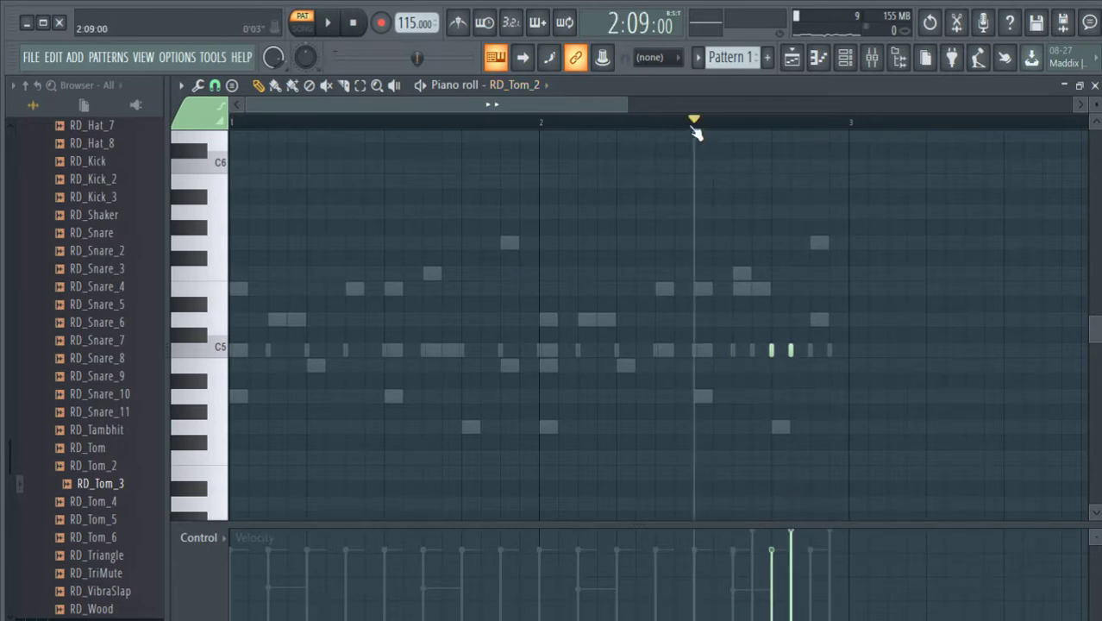
key(space)
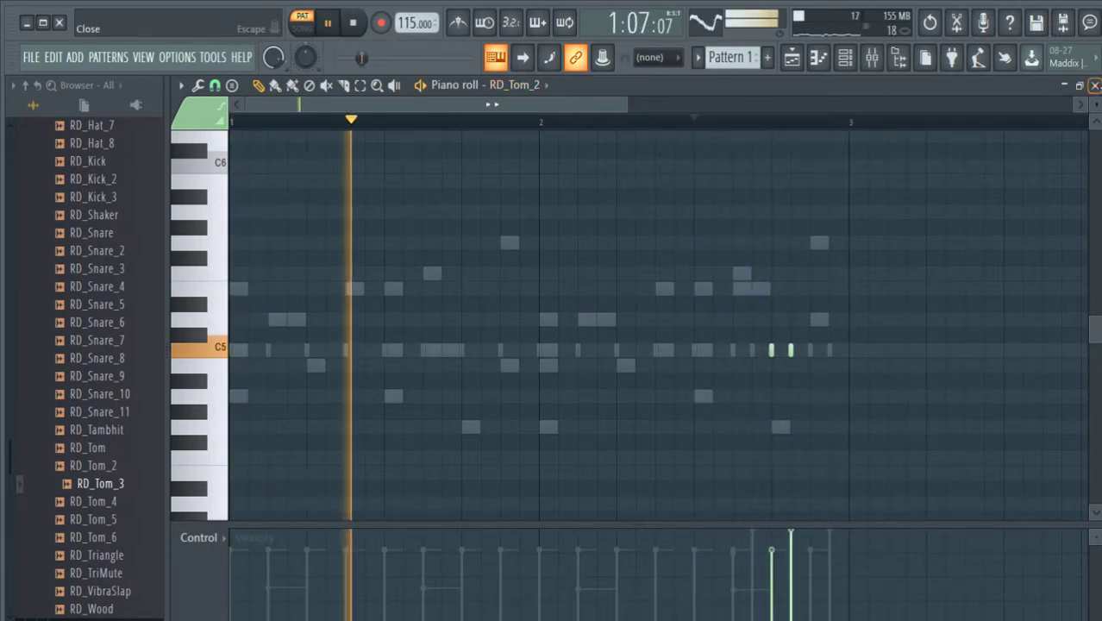
click(1095, 84)
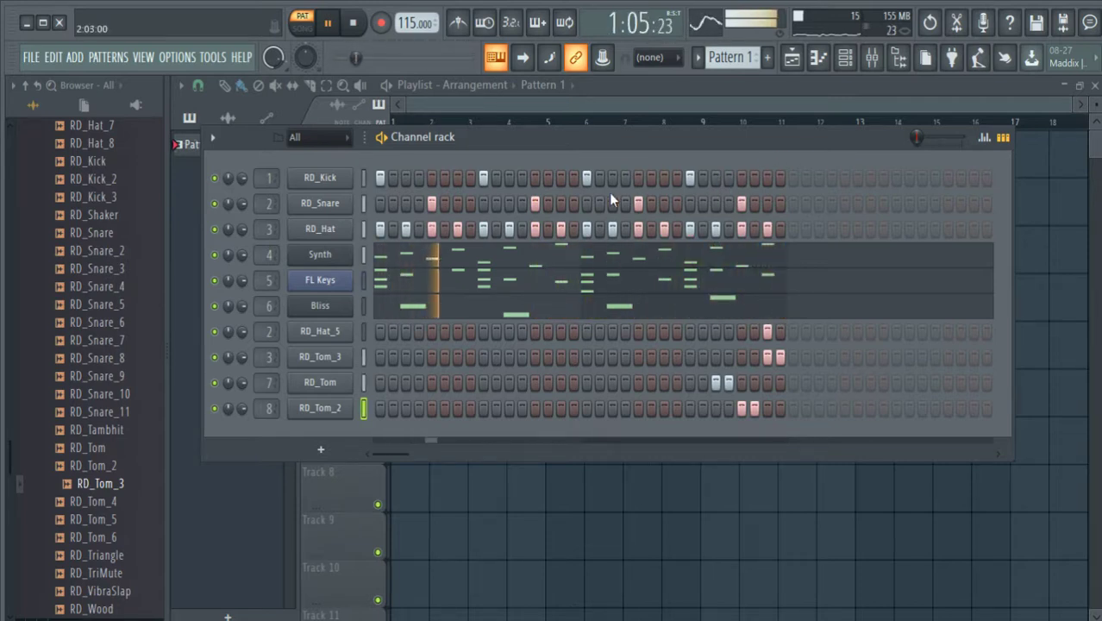
key(space)
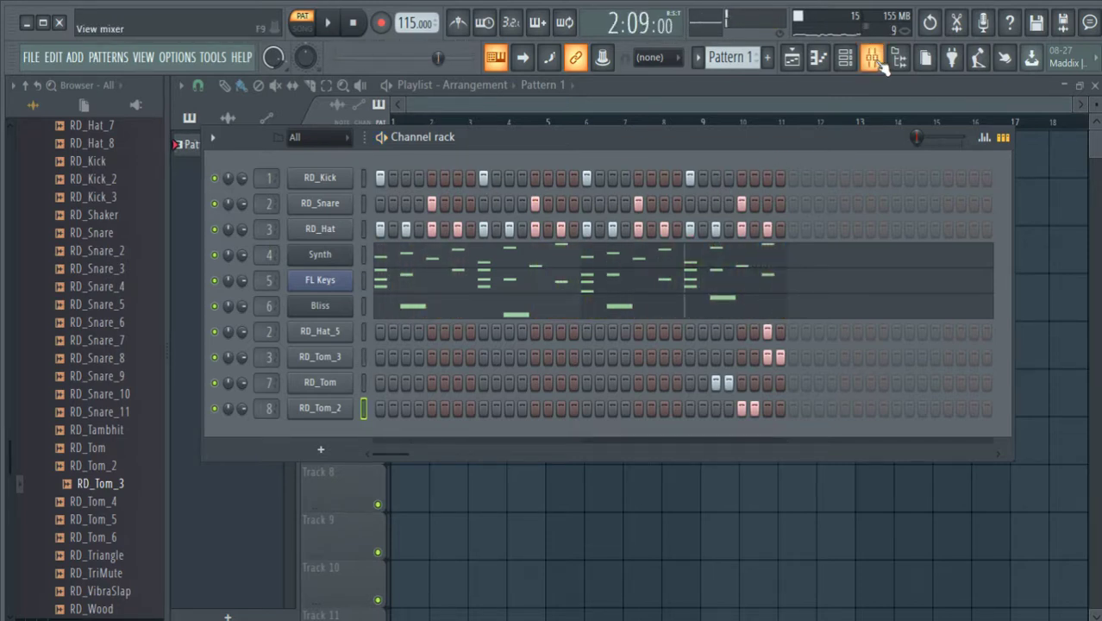
Step: Open the mixer and maximize its window
click(872, 57)
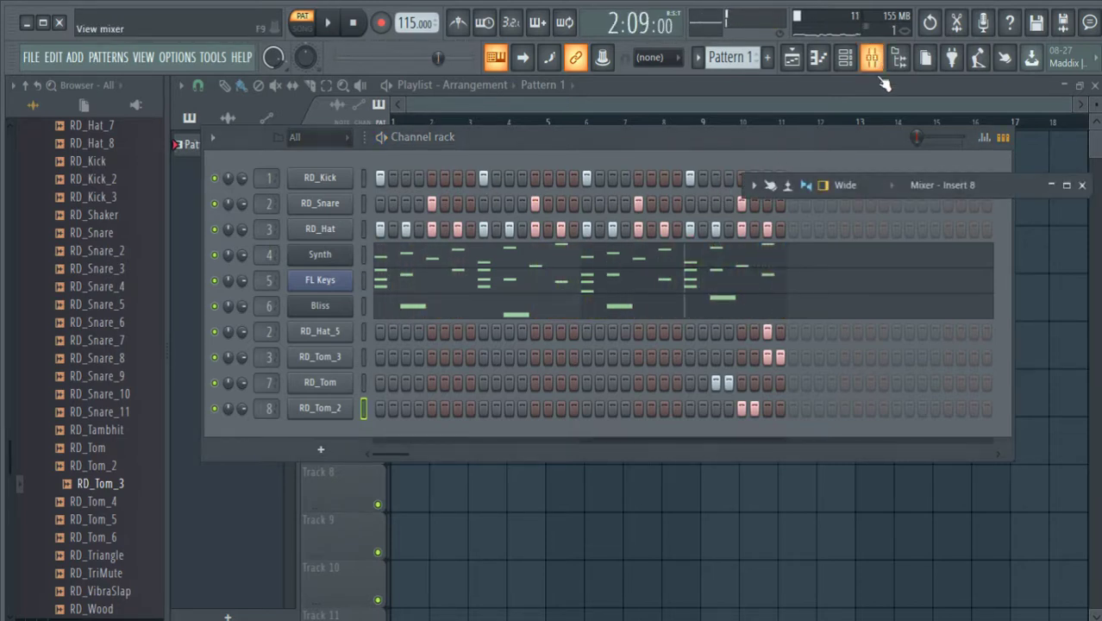
drag(1001, 180, 756, 166)
click(832, 169)
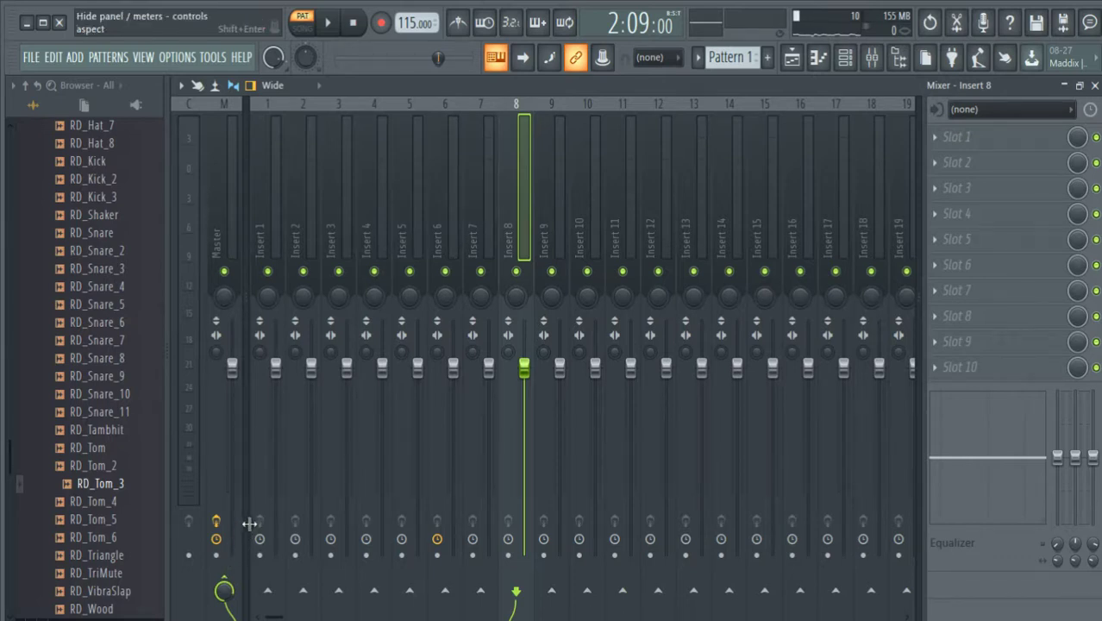
Step: Solo mixer Insert 1, play the pattern, and raise the insert's volume fader and adjust its stereo separation
right_click(269, 272)
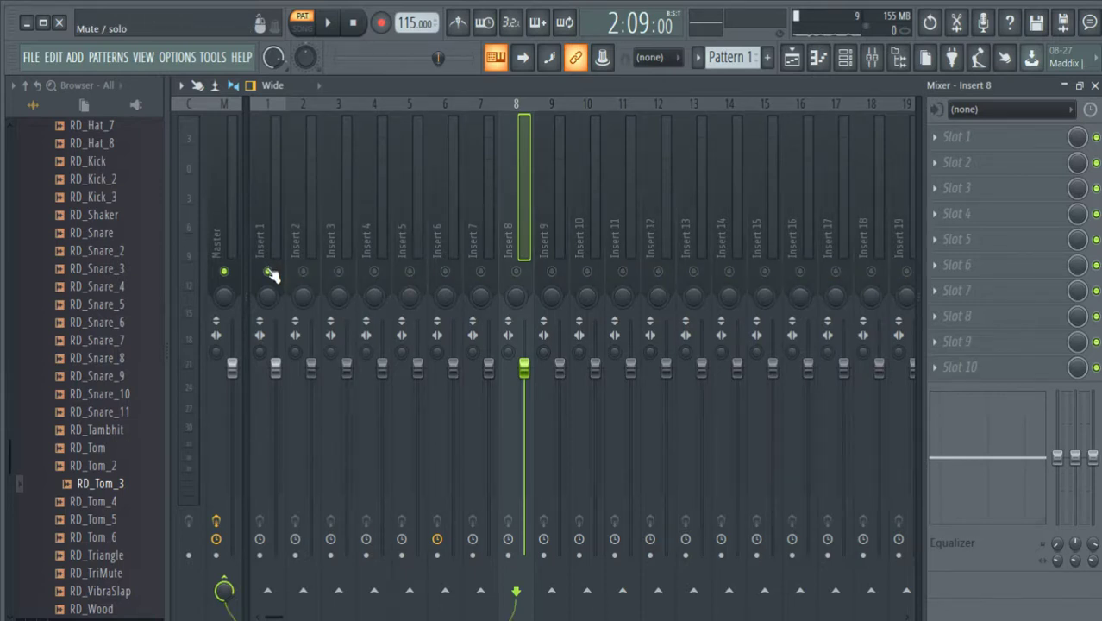
click(272, 232)
key(space)
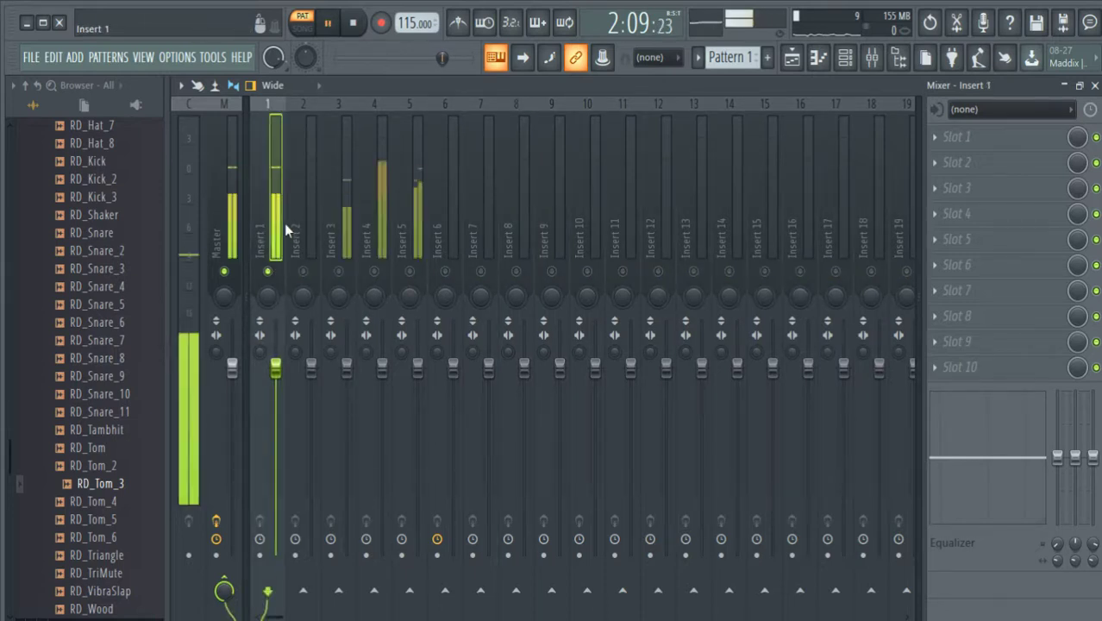
drag(277, 368, 260, 409)
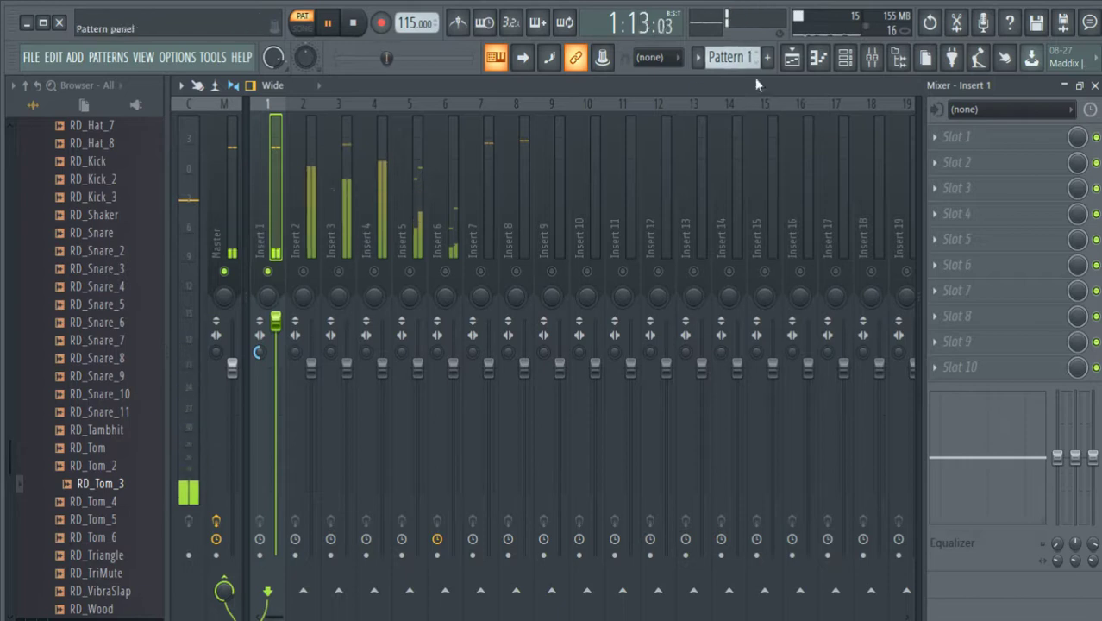
Step: Load Fruity parametric EQ 2 in Insert 1's first effect slot and set band 1 to a steep high-pass filter
click(696, 562)
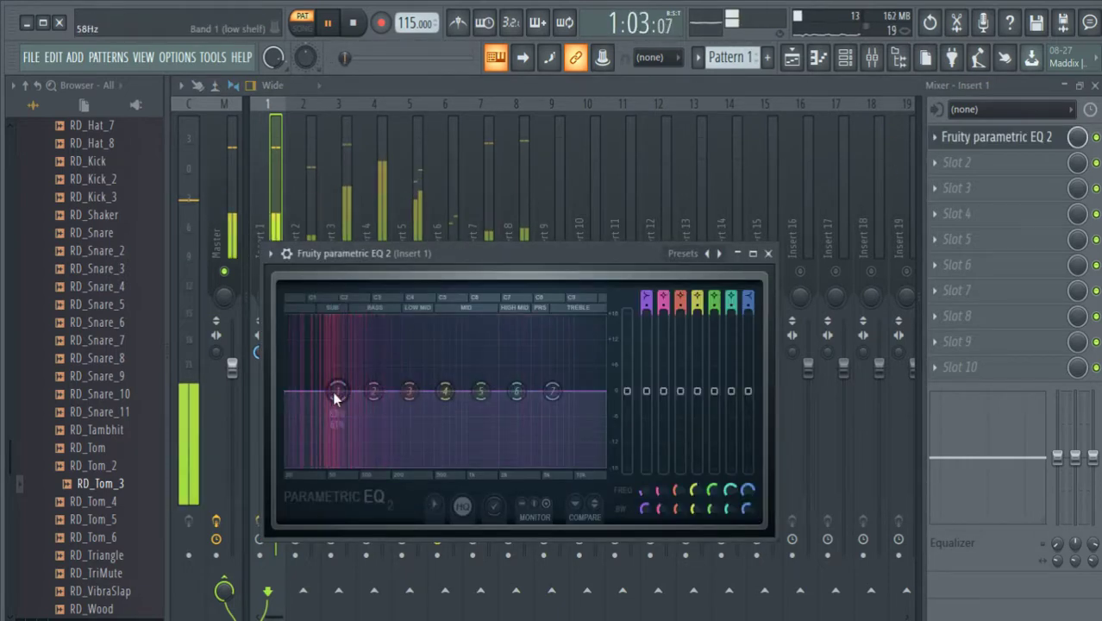
right_click(334, 394)
click(429, 473)
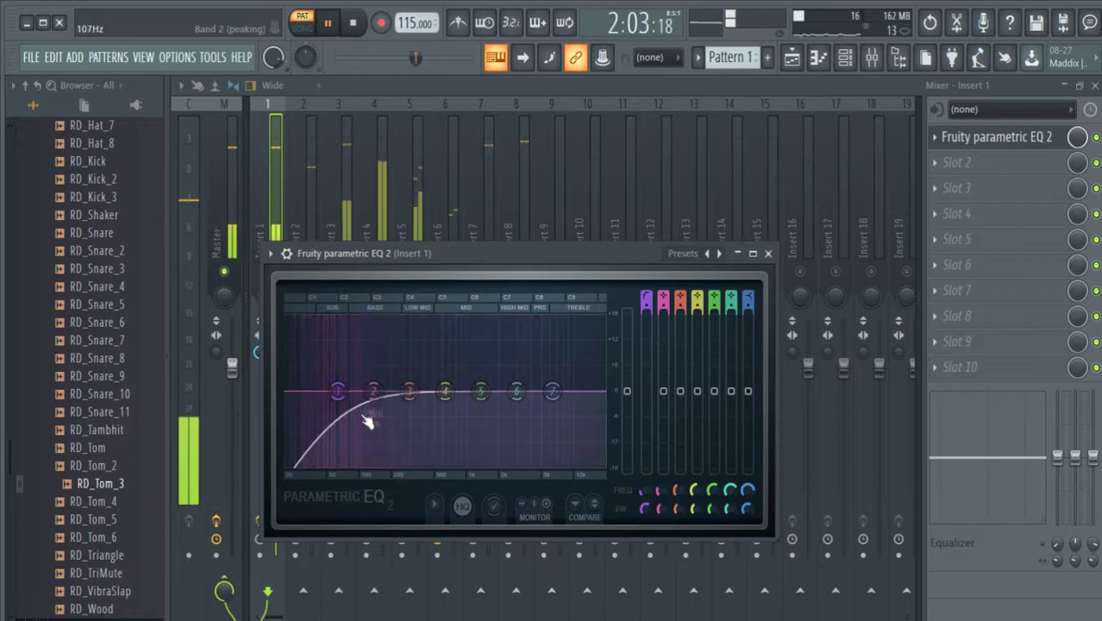
right_click(338, 394)
click(426, 463)
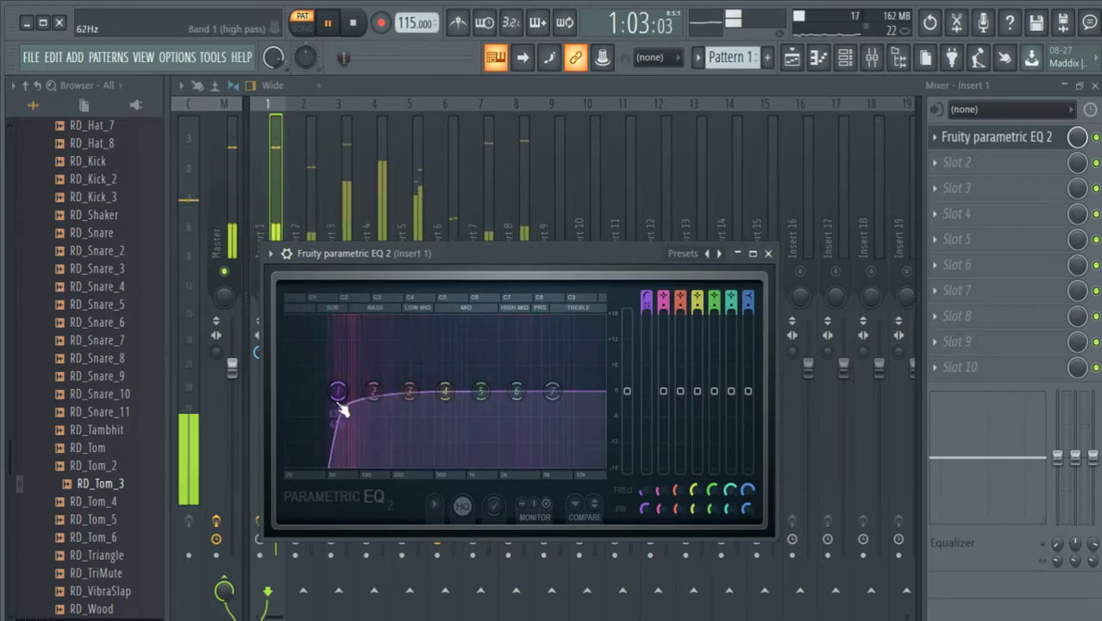
Step: Adjust the high-pass band's bandwidth for a small boost at the cutoff and shift its frequency slightly higher
scroll(340, 400, down, 6)
scroll(345, 399, up, 3)
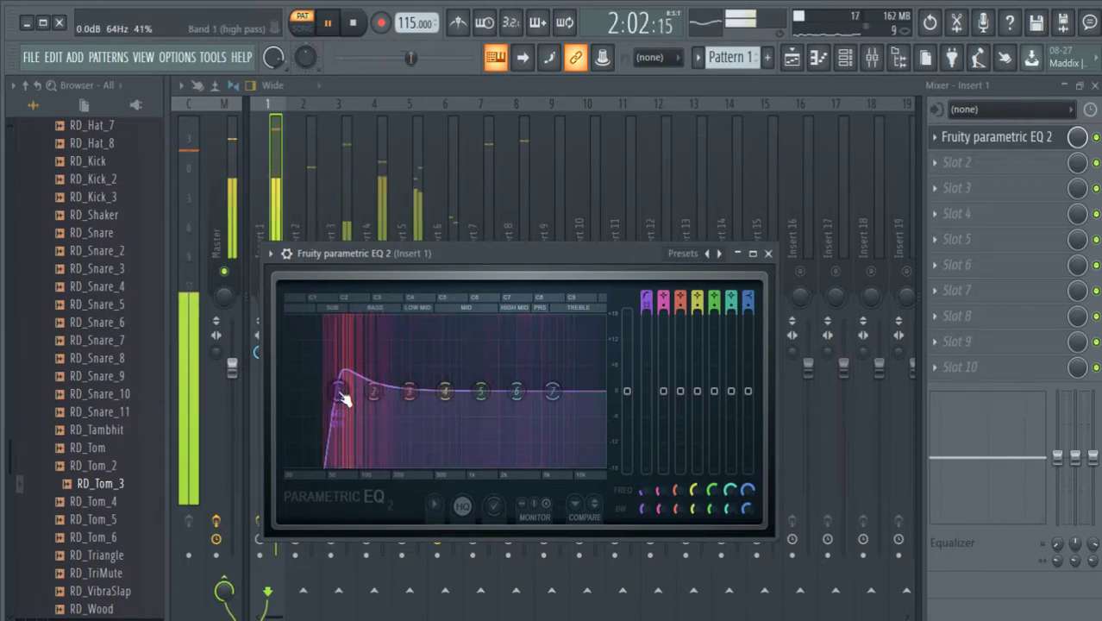
drag(342, 399, 354, 399)
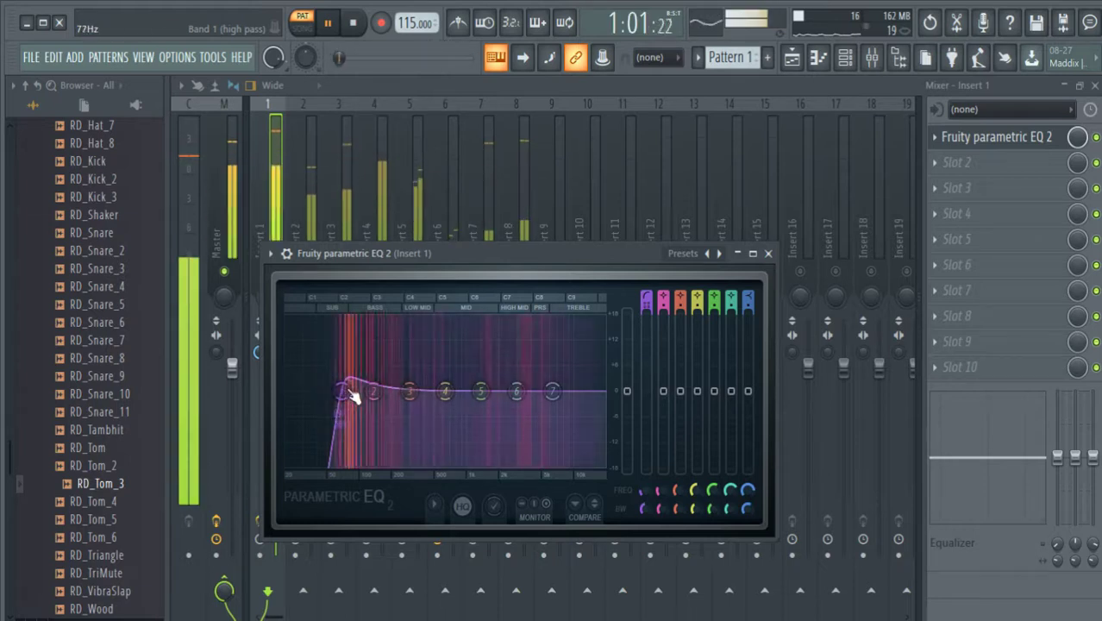
Step: Close the EQ, drop the Fruity Reeverb 2 attempt, and load Maximus in Insert 1's second effect slot instead
click(769, 253)
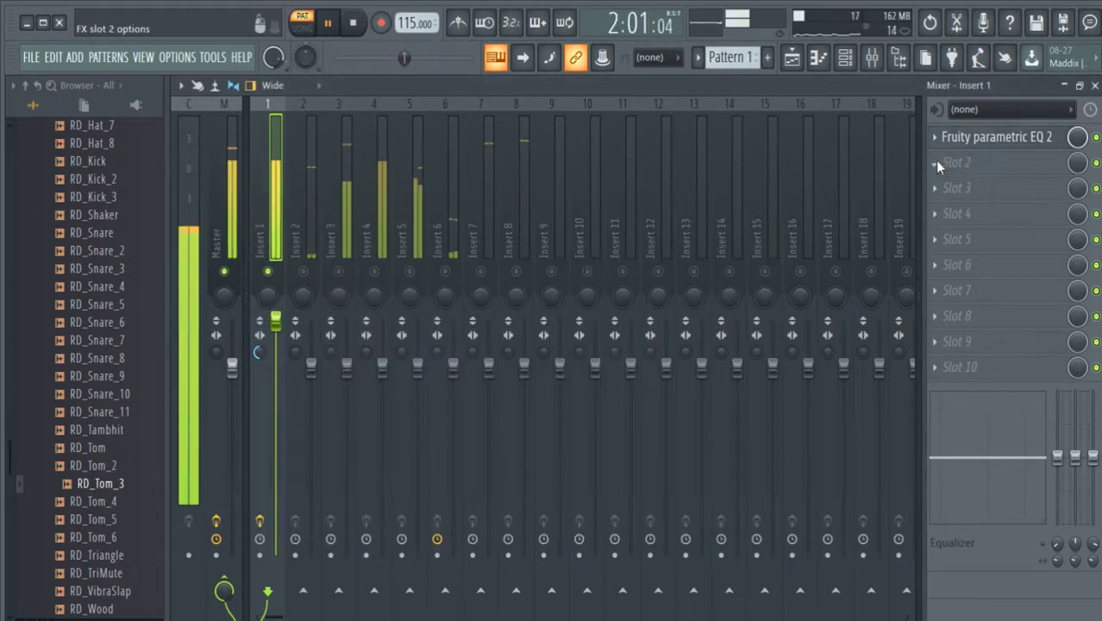
click(688, 247)
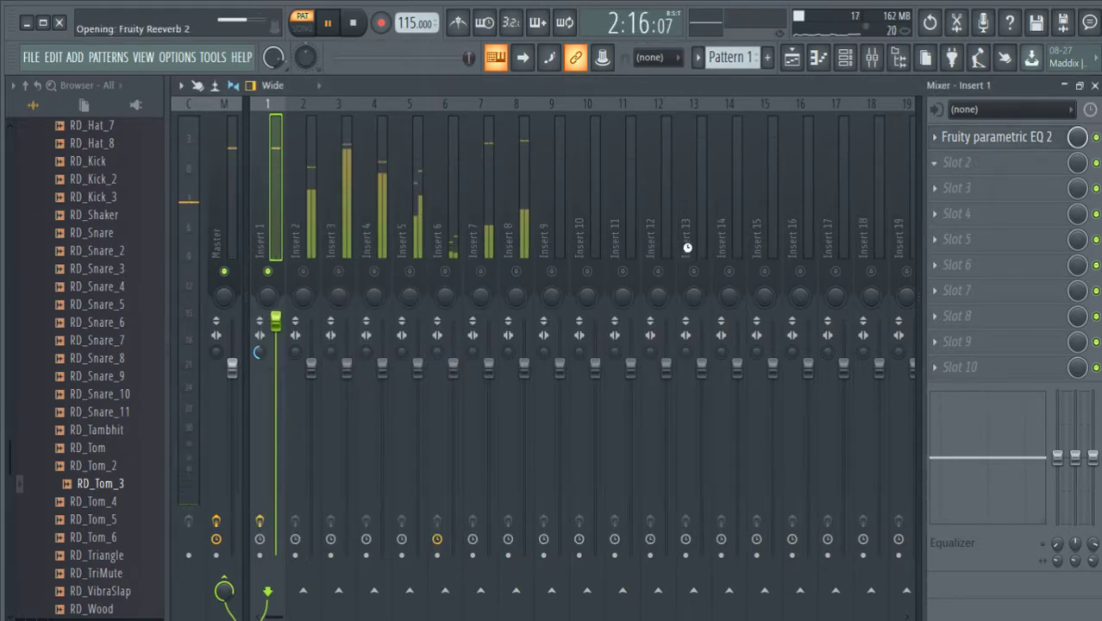
click(706, 275)
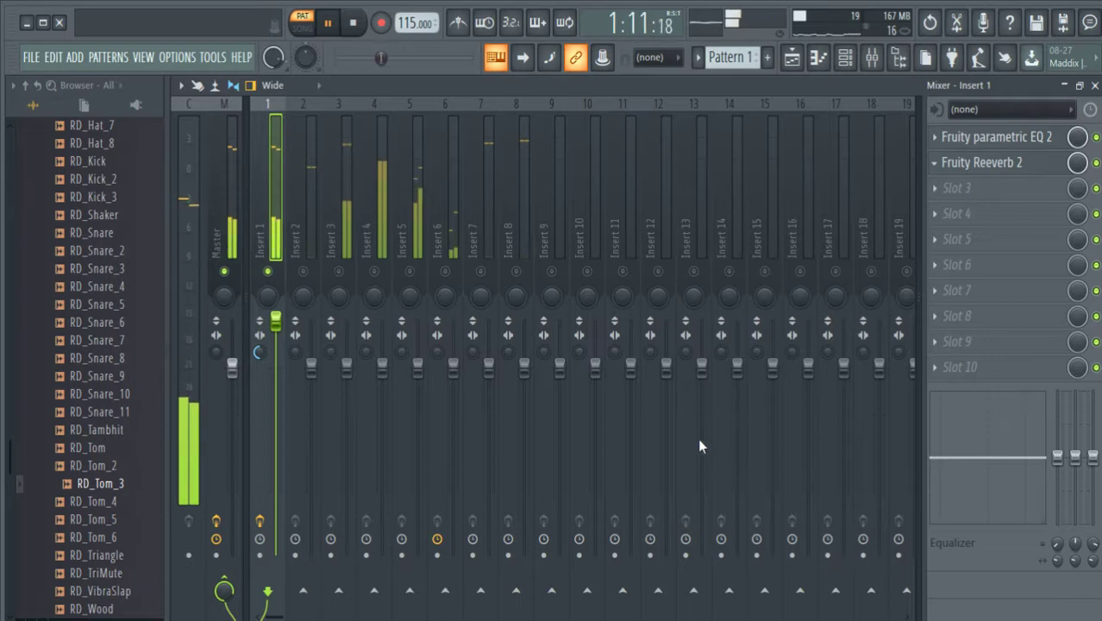
click(670, 451)
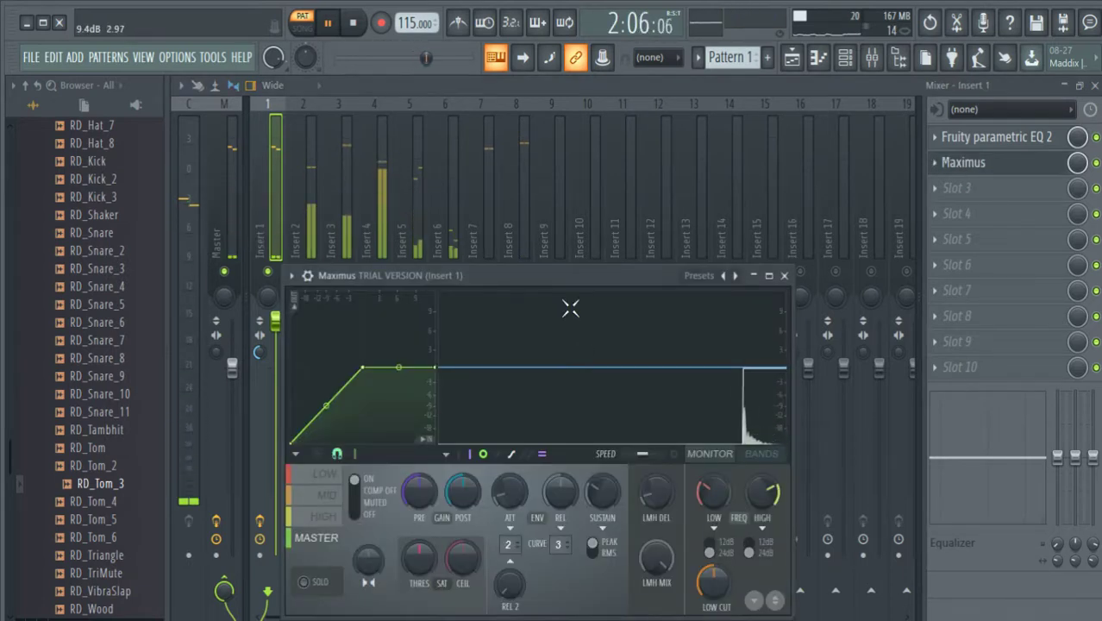
drag(565, 278, 617, 193)
Step: Turn on Solo in Insert 1's Maximus and adjust the compression curve tension of its low, mid and high bands
click(388, 385)
click(354, 491)
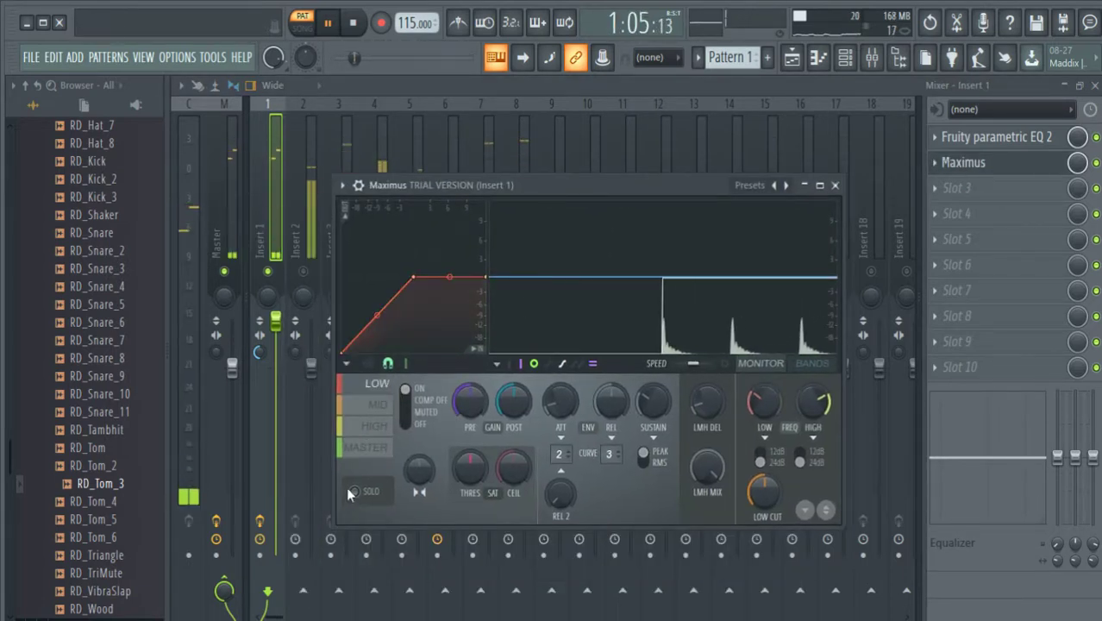
drag(377, 316, 377, 309)
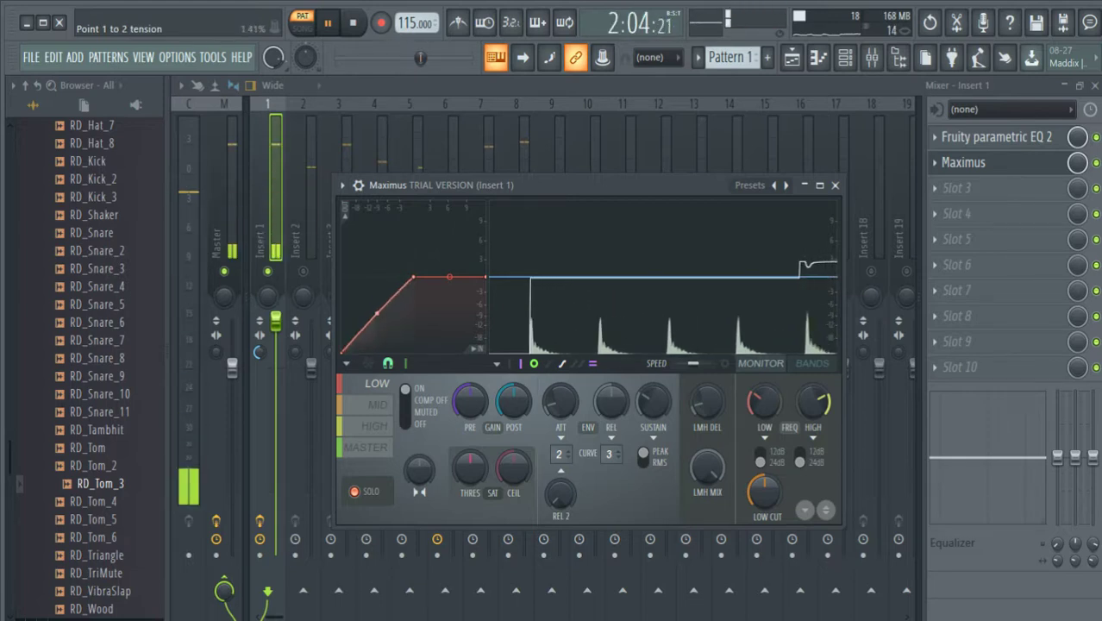
click(378, 404)
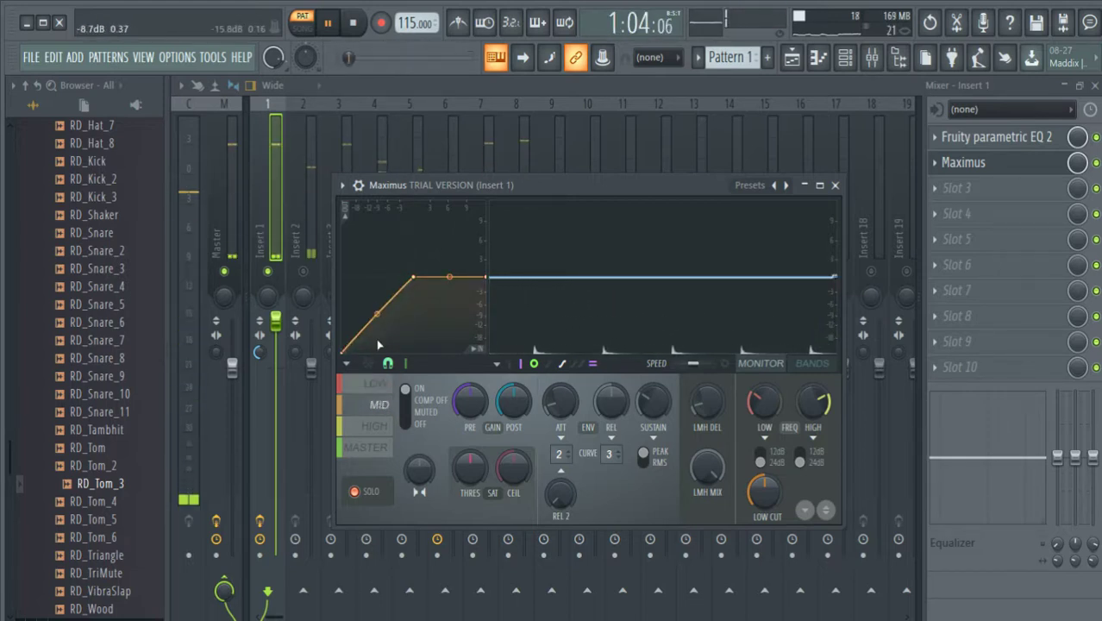
click(375, 426)
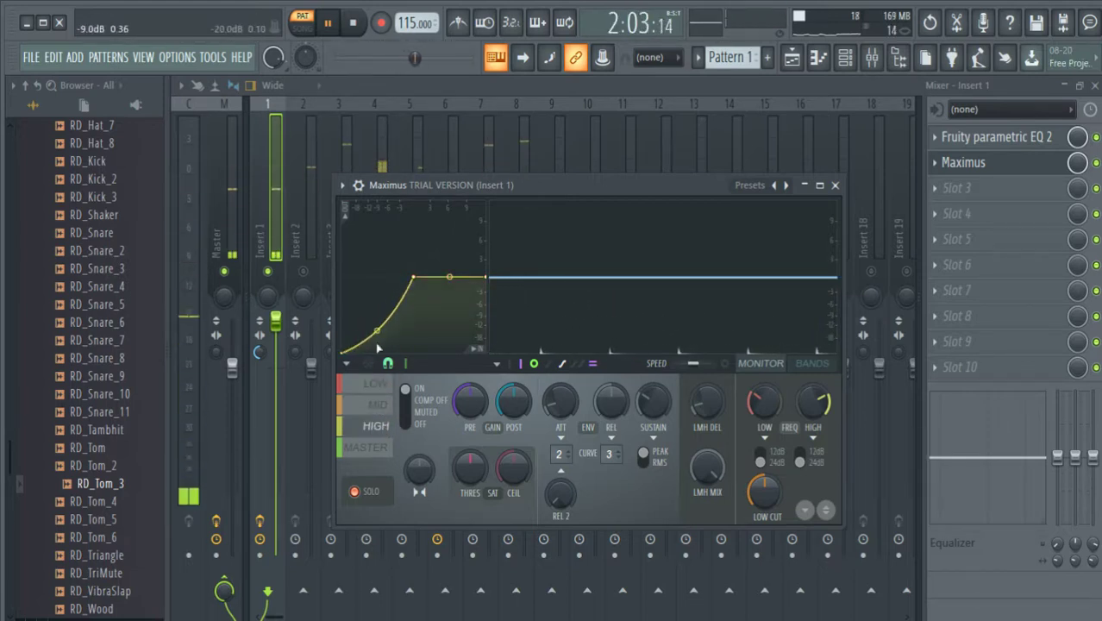
Step: Raise the pre gain and lower the post gain on the master band of Insert 1's Maximus, then close it
click(370, 455)
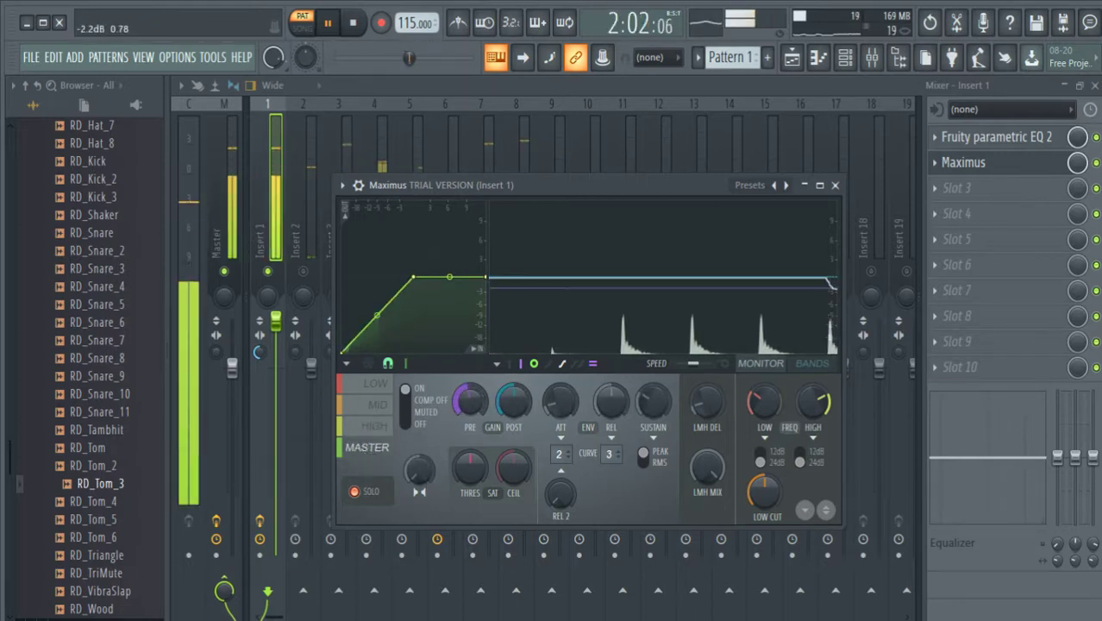
drag(505, 407, 505, 438)
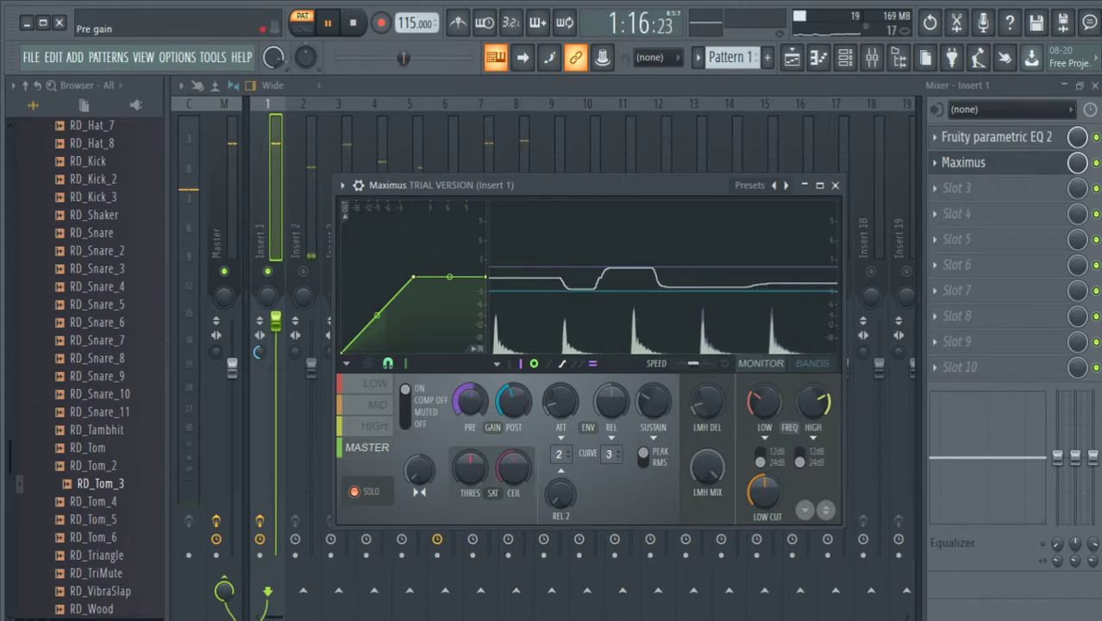
click(834, 184)
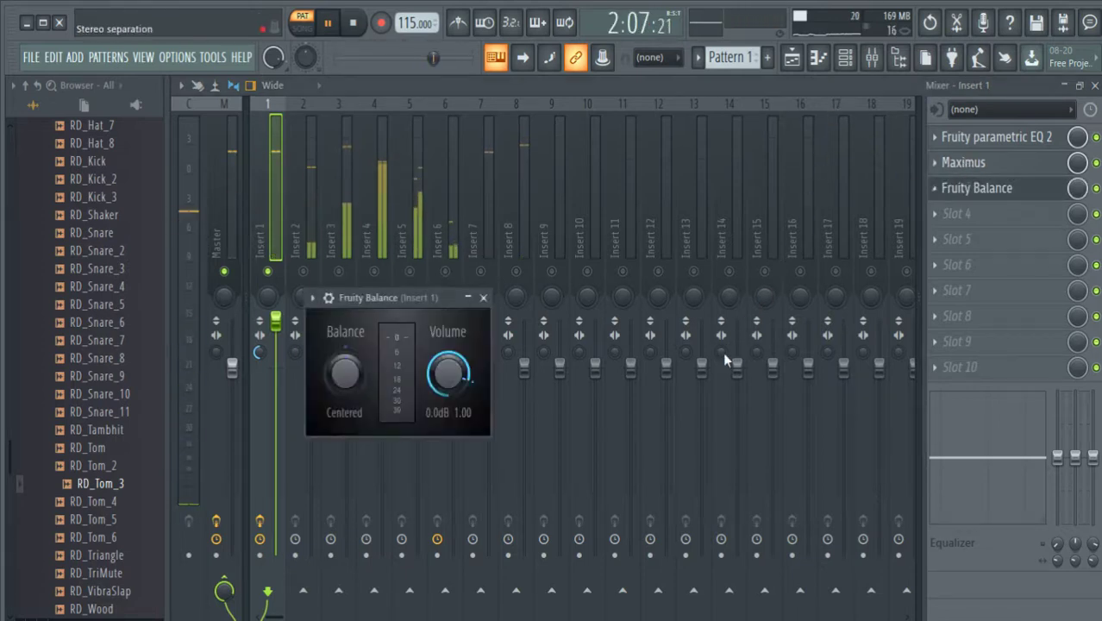
Step: Add Fruity Balance in Insert 1's third effect slot with its volume at 1.0 dB
drag(448, 374, 447, 371)
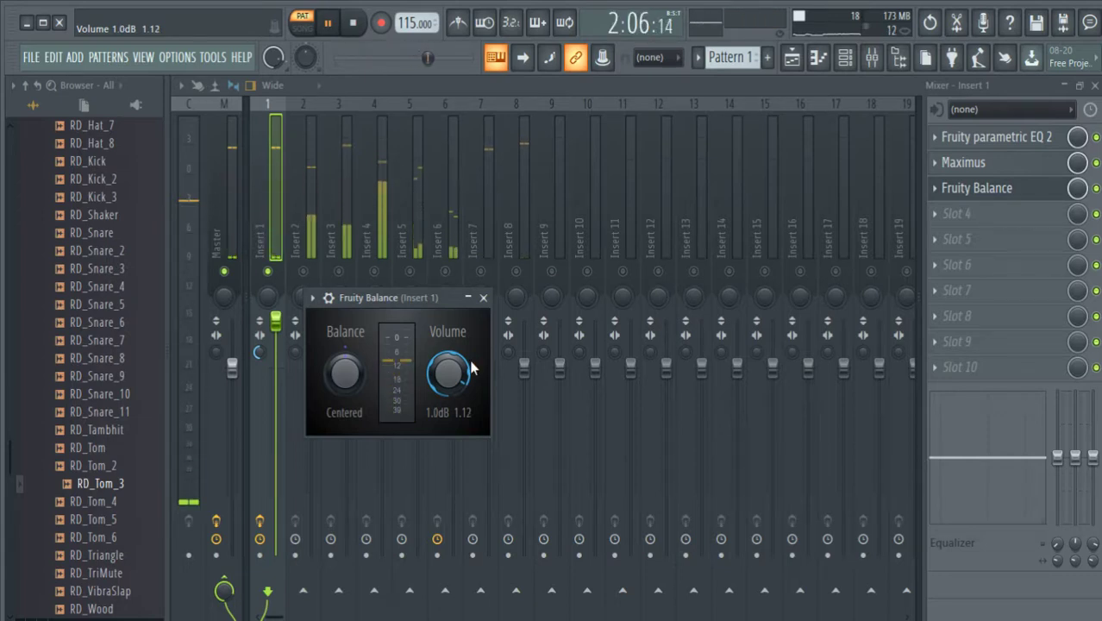
click(483, 298)
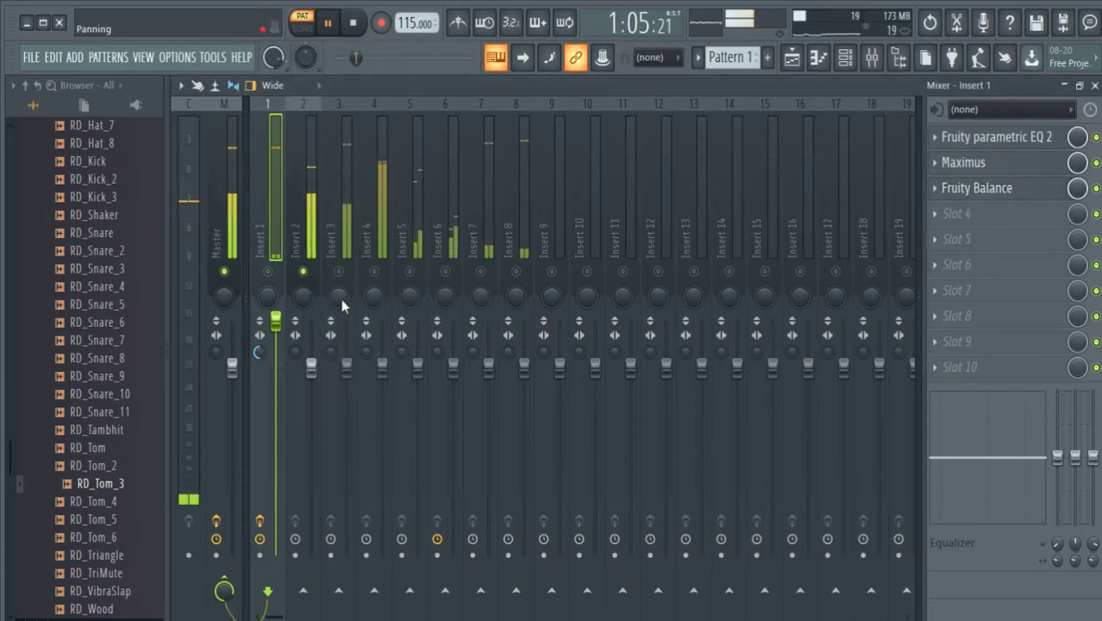
Step: Solo mixer Insert 2, adjust its stereo separation, and raise its volume fader to match Insert 1's
click(292, 355)
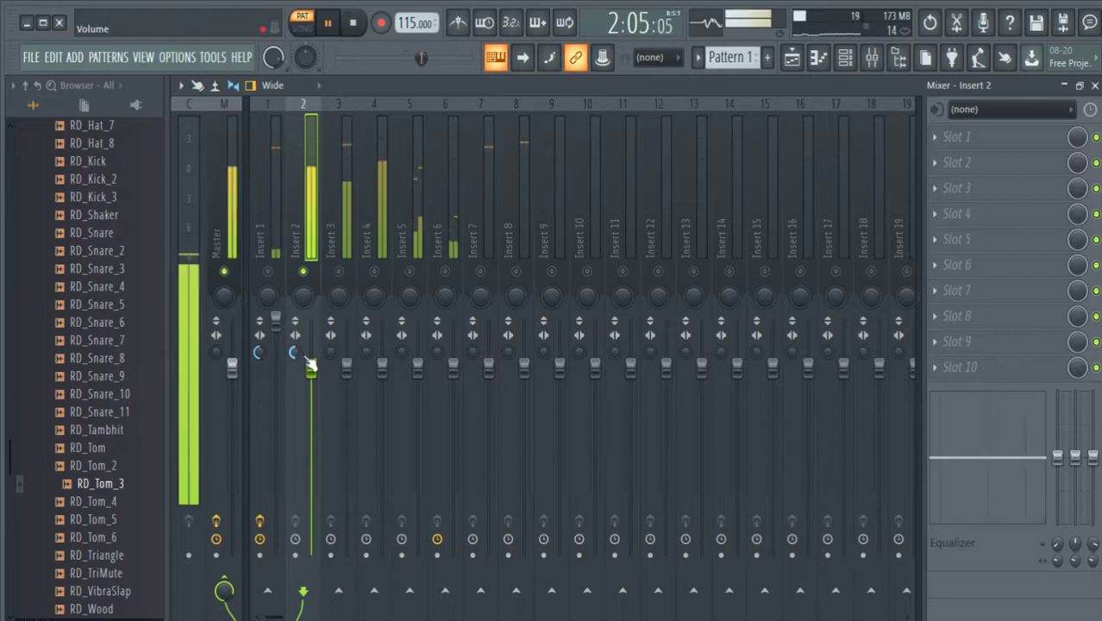
drag(310, 367, 316, 322)
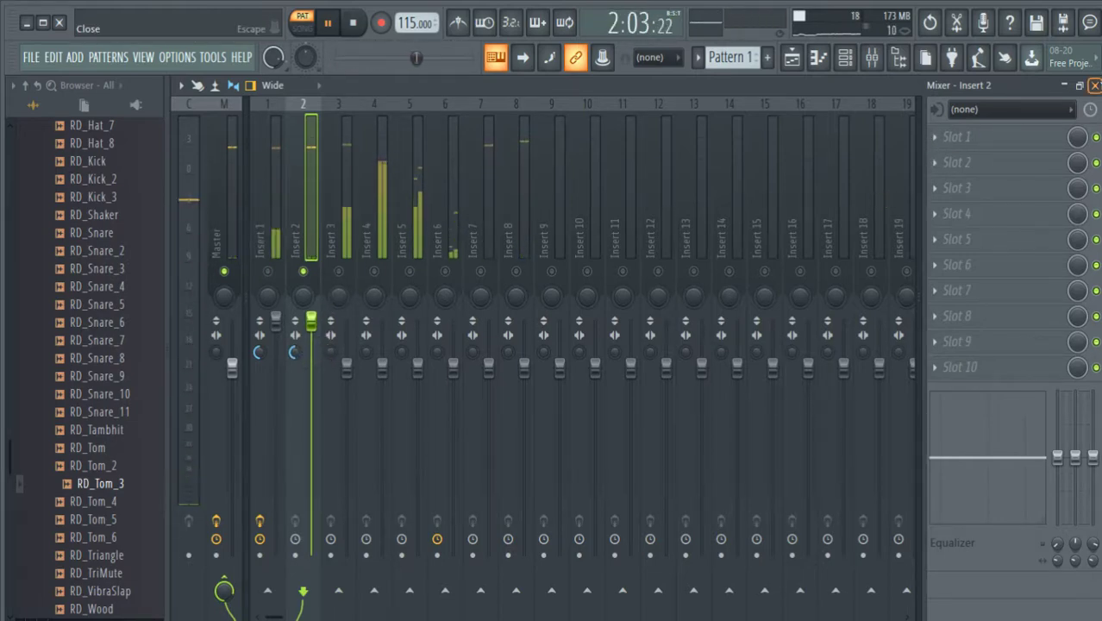
Step: Route the RD_Hat_5 channel to mixer track 9 and return to the mixer
click(1096, 85)
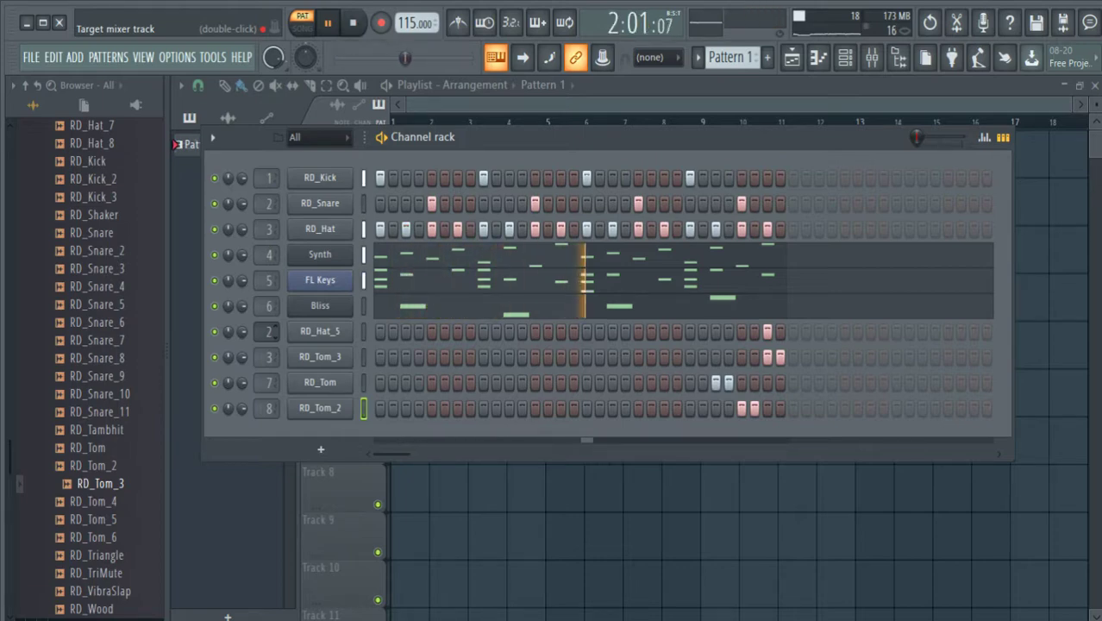
click(872, 57)
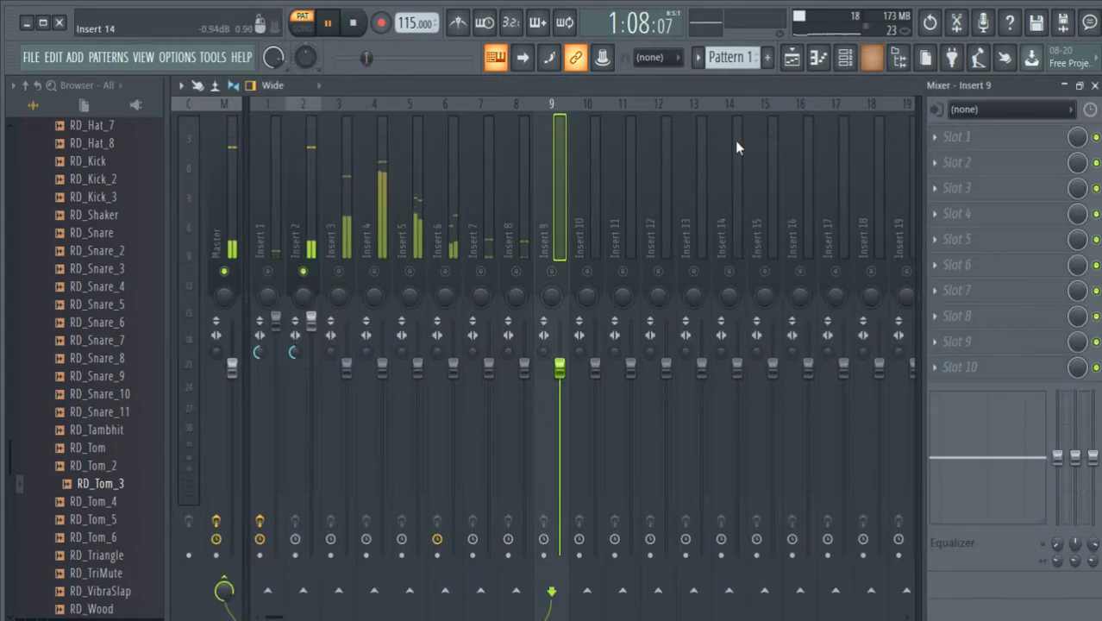
Step: Load Fruity Reeverb 2 in Insert 2's first effect slot, reducing its room size to about 12 and lowering the wet level
click(311, 189)
click(936, 138)
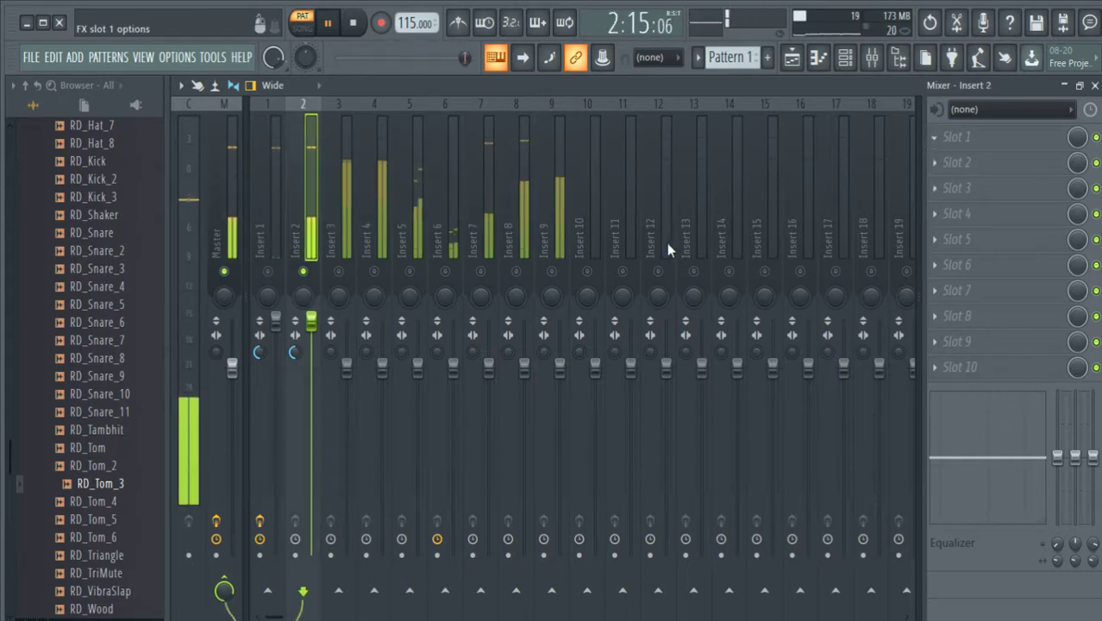
click(598, 248)
drag(504, 374, 505, 440)
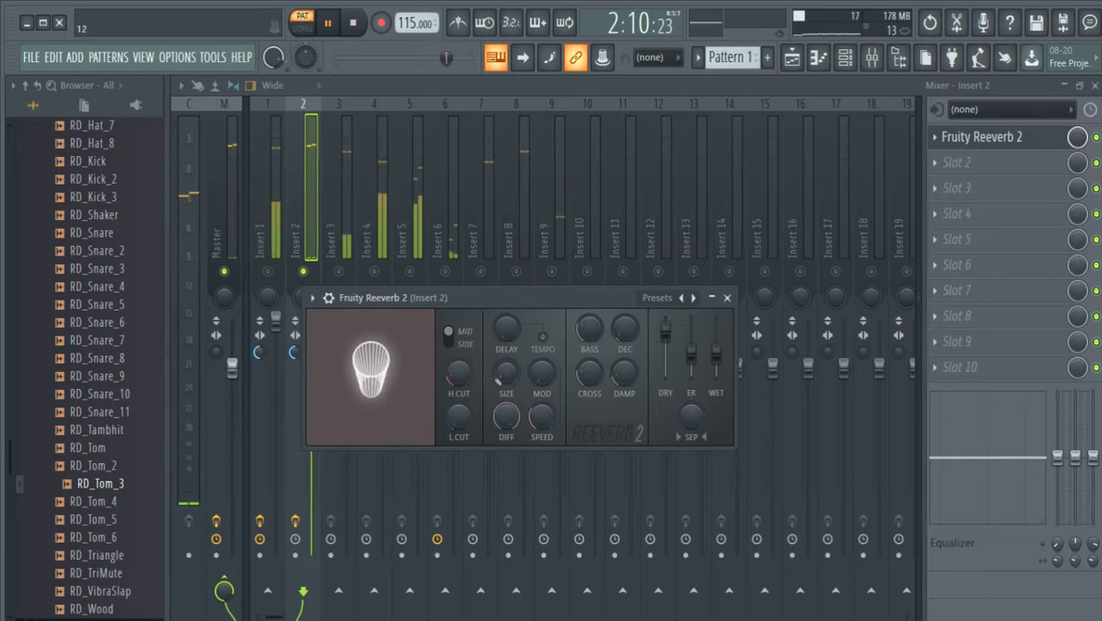
drag(717, 354, 716, 360)
click(727, 299)
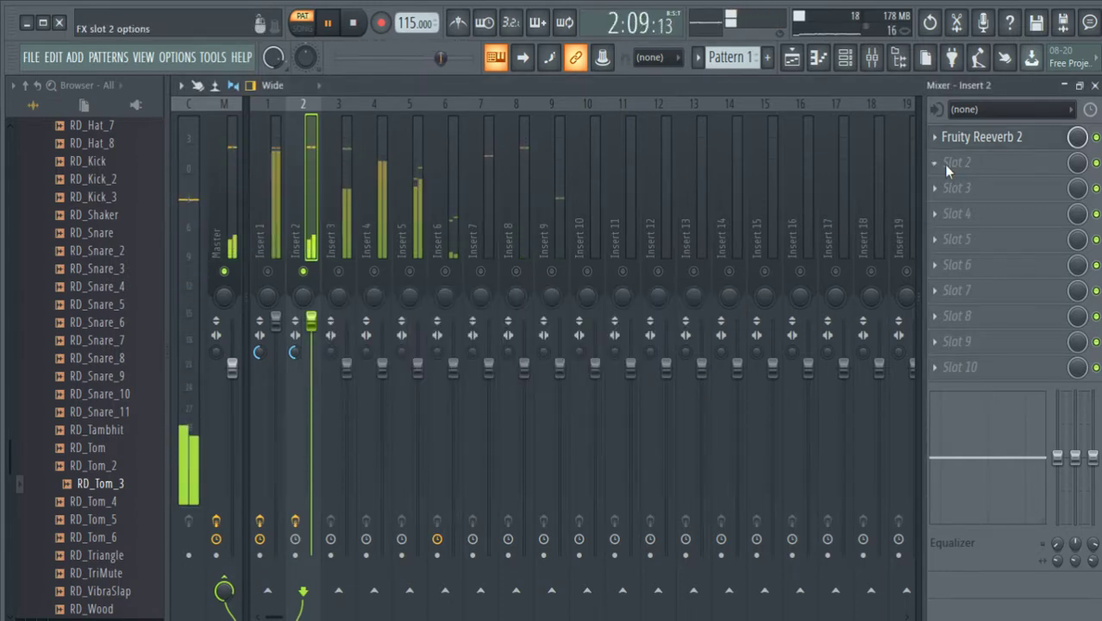
Step: Load Maximus in Insert 2's second effect slot, turn on Solo, and adjust the mid and high bands' compression curve tension
click(695, 457)
drag(482, 317, 474, 192)
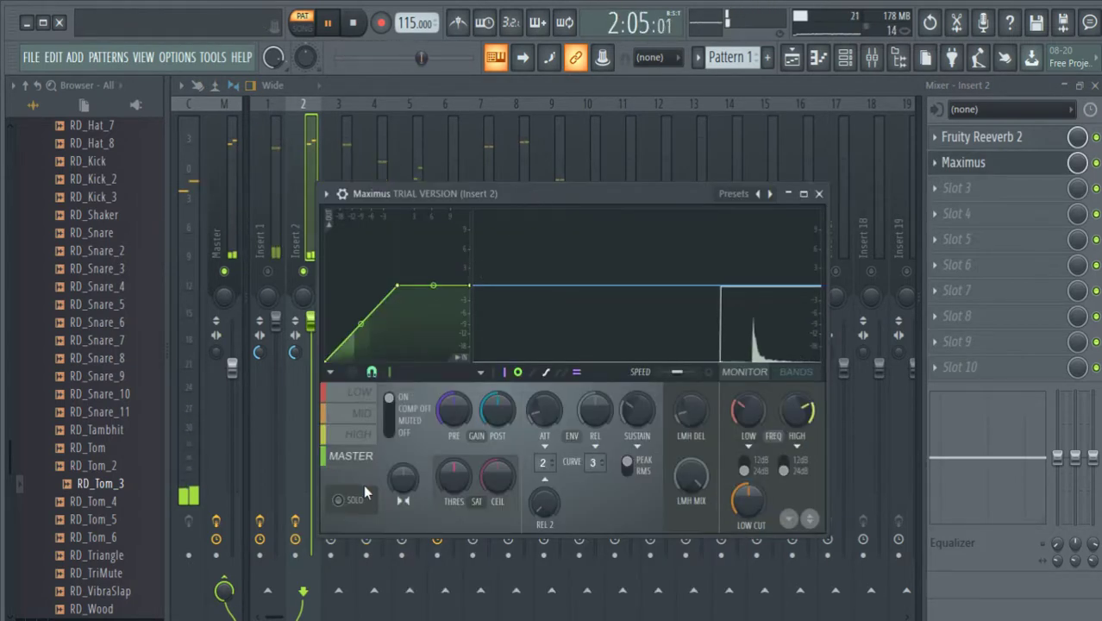
click(353, 395)
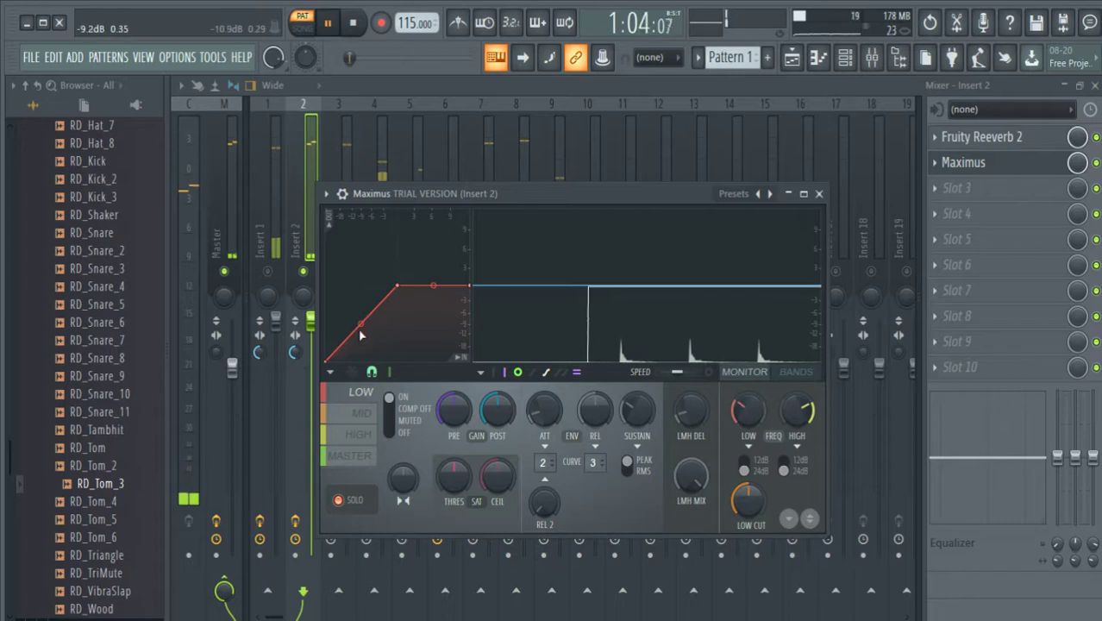
click(365, 416)
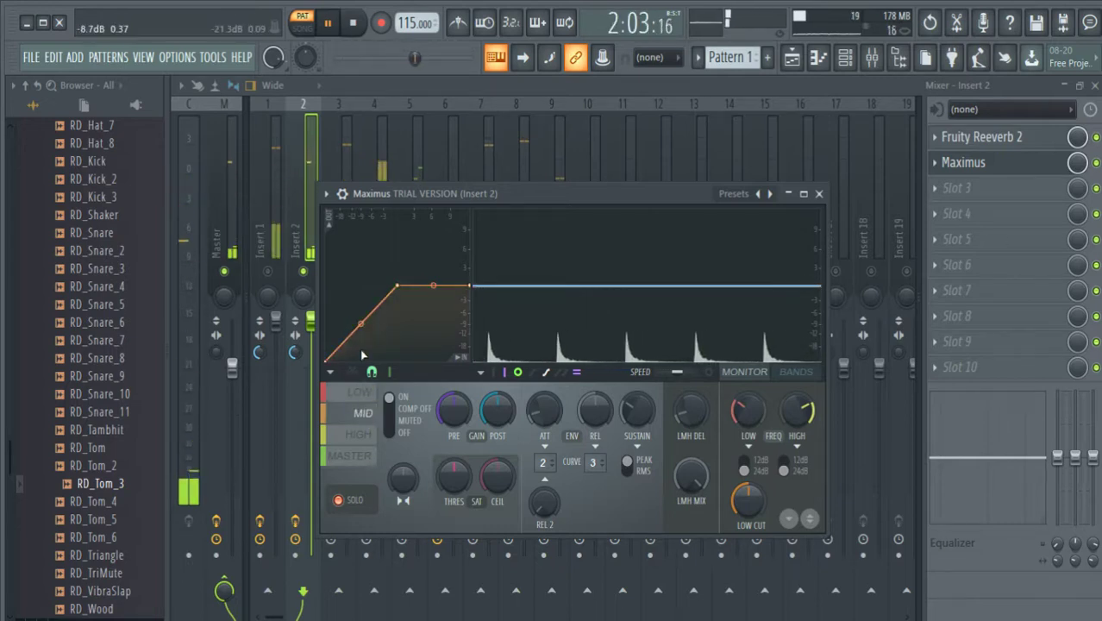
mouse_move(362, 322)
mouse_down()
mouse_move(361, 335)
mouse_move(361, 317)
mouse_up()
click(359, 434)
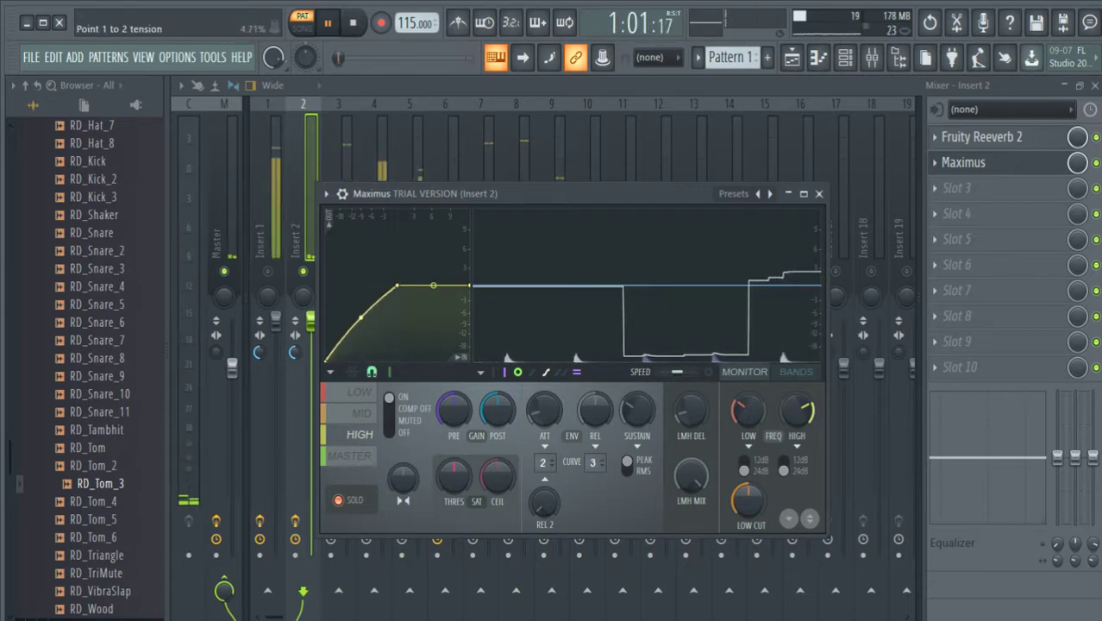
click(350, 455)
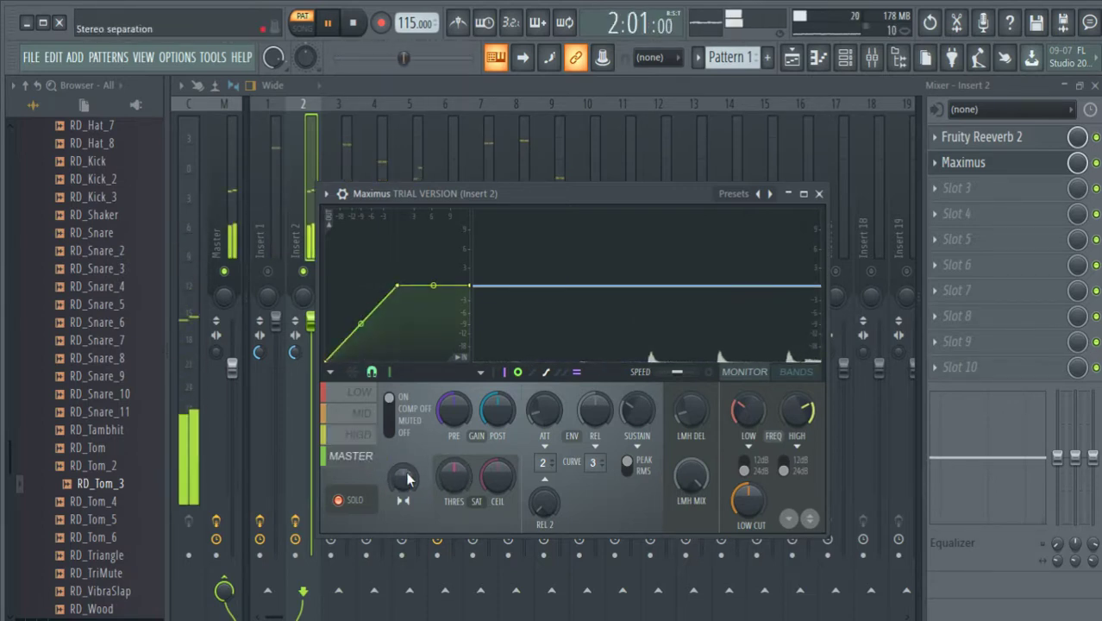
click(818, 194)
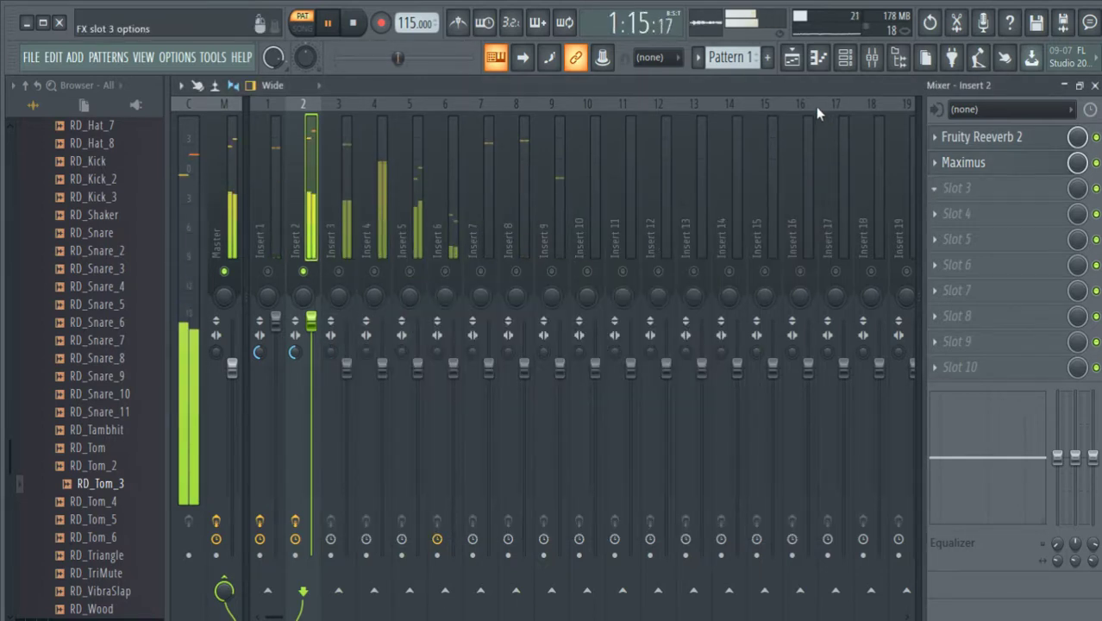
Step: Add Fruity Balance in Insert 2's third effect slot and lower its volume
click(765, 156)
drag(322, 241, 322, 284)
click(357, 164)
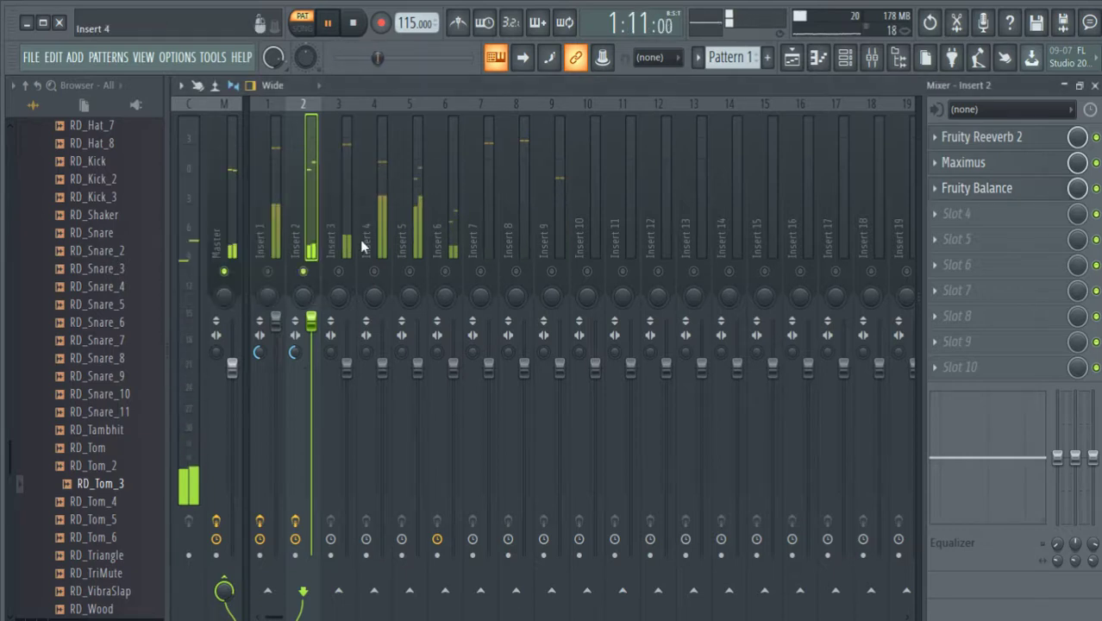
Step: Solo Insert 3 with adjusted stereo separation and its fader at 0.5 dB, and route RD_Tom_3 to mixer track 10
click(346, 366)
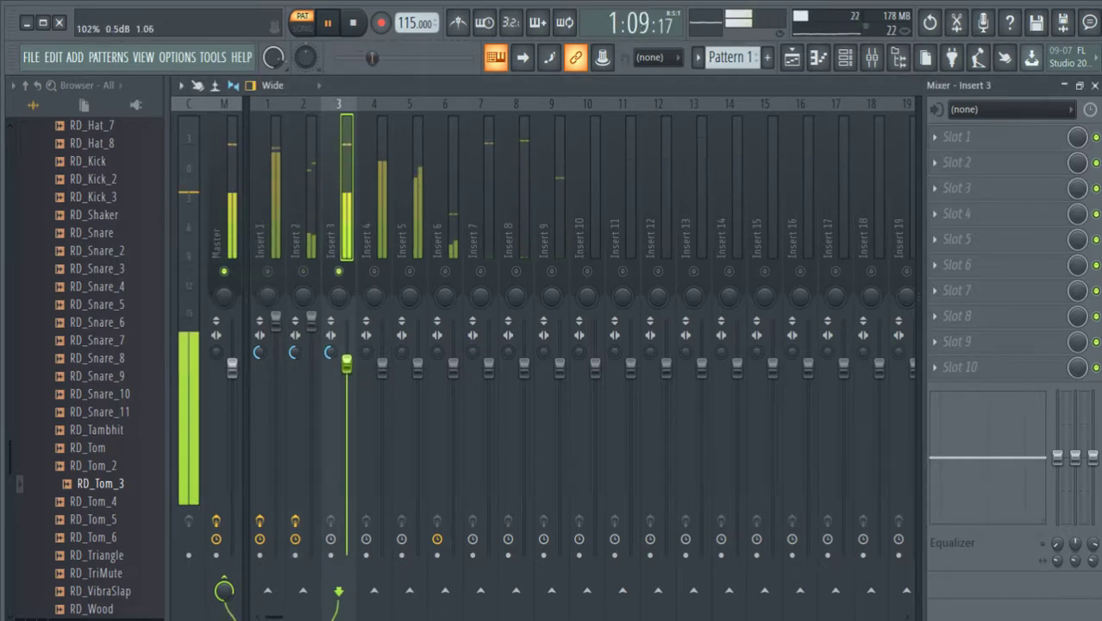
click(1095, 85)
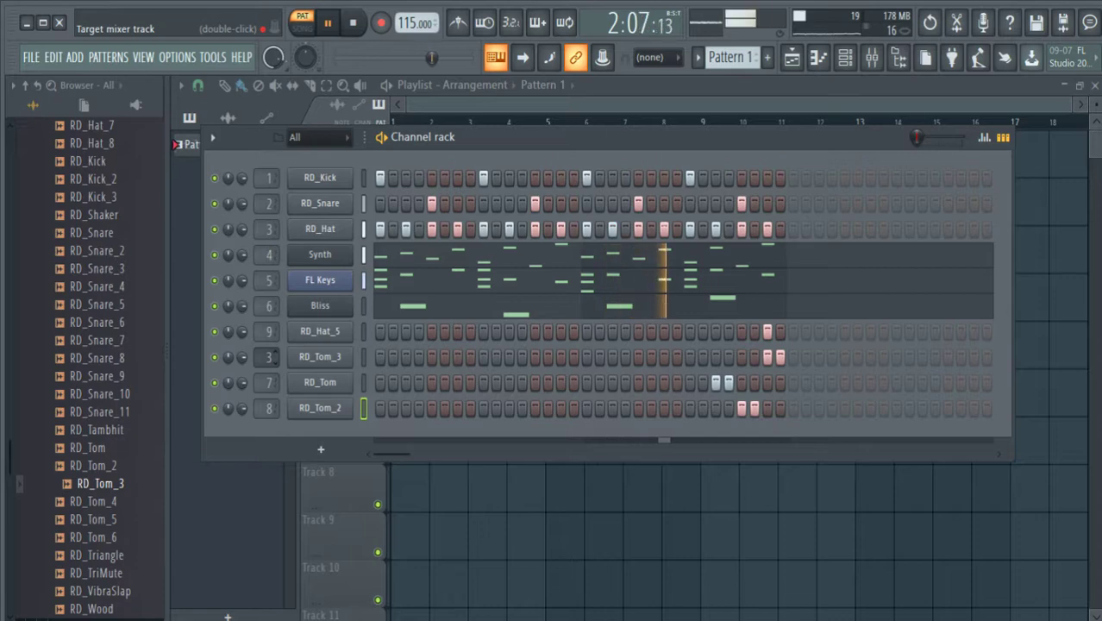
scroll(268, 356, up, 7)
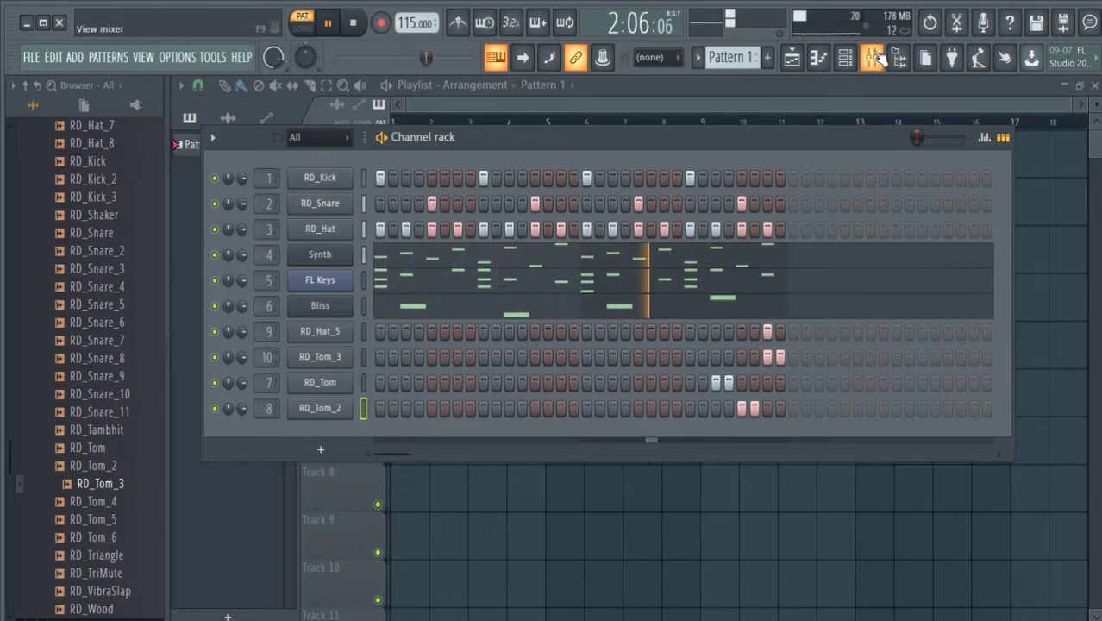
click(268, 356)
Step: Raise Insert 3's volume fader slightly further in the mixer
click(346, 226)
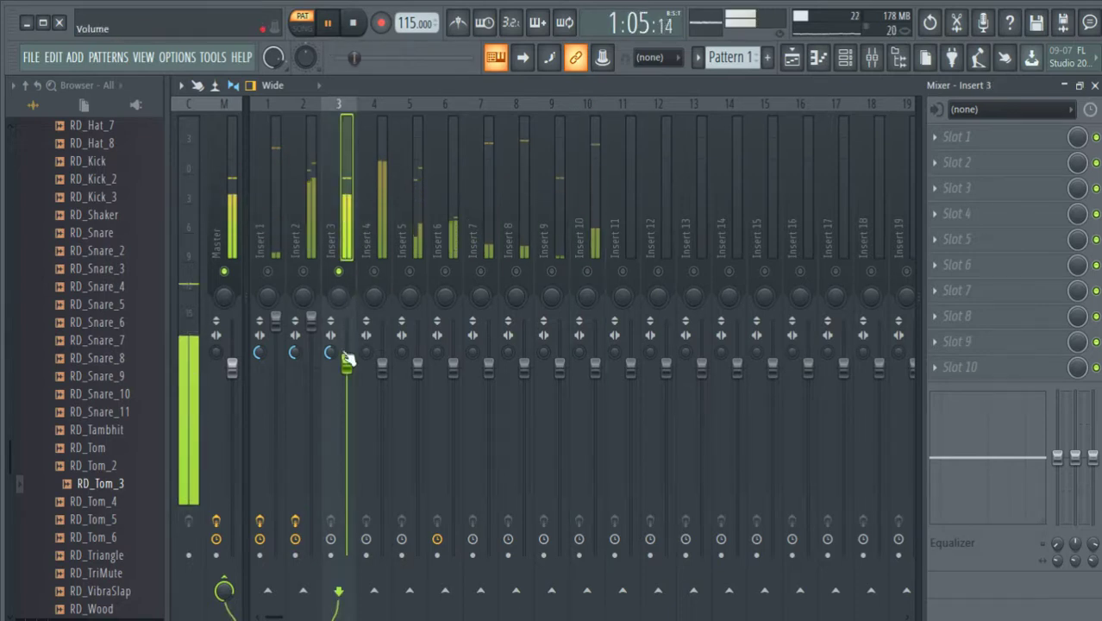
drag(347, 363, 347, 359)
Step: Solo Inserts 4 and 5 in turn, adjusting each one's stereo separation, raising Insert 4's volume to 1.0 dB and lowering Insert 5's
right_click(376, 273)
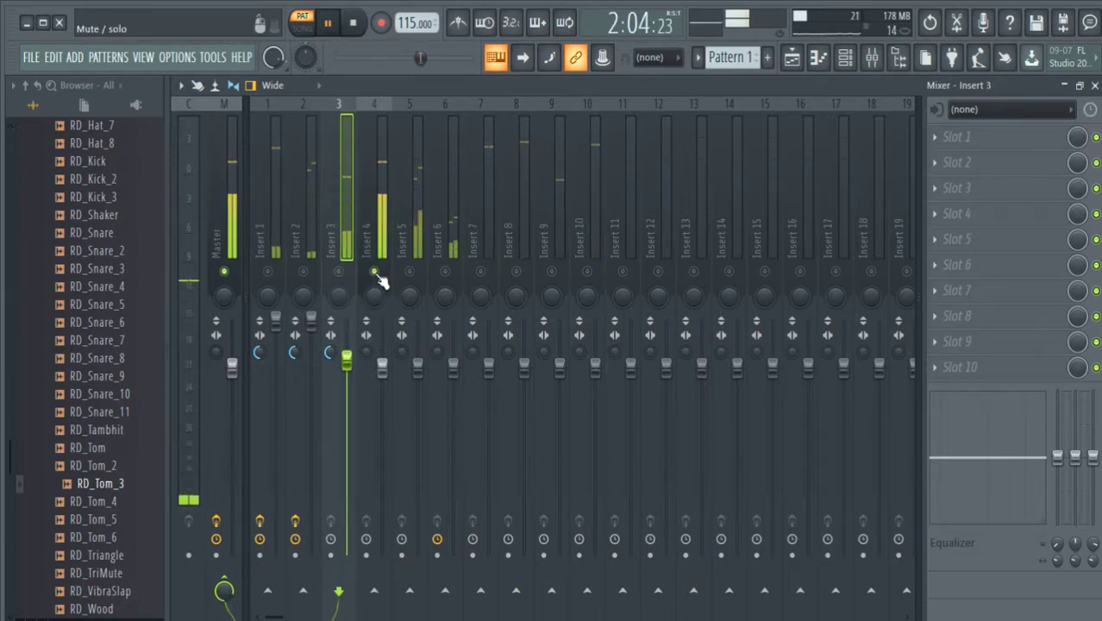
drag(369, 355, 368, 335)
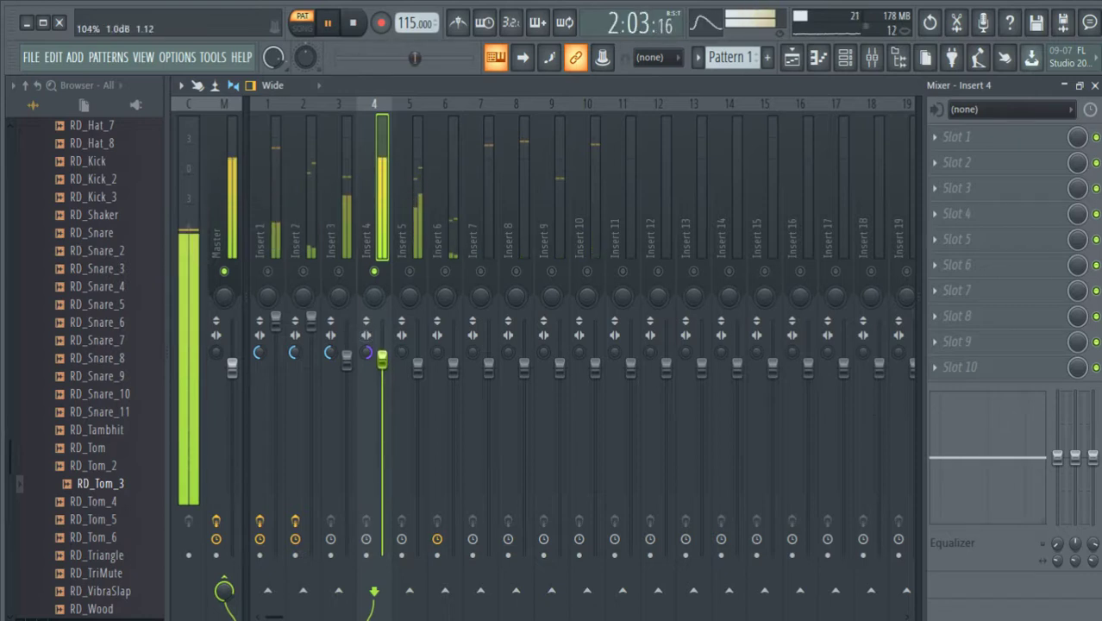
right_click(409, 273)
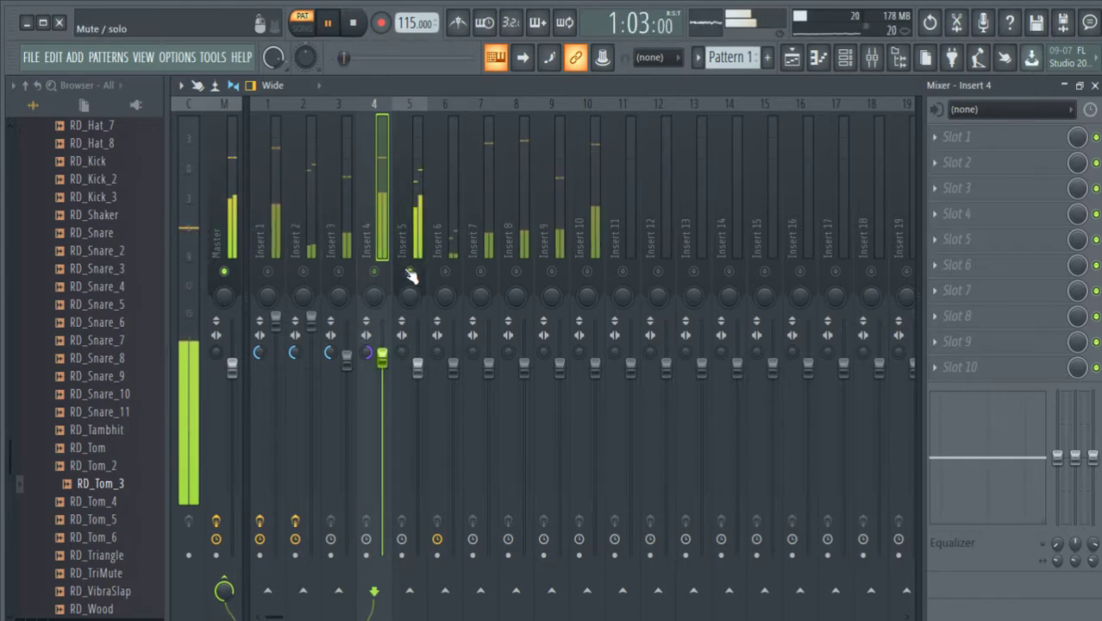
drag(402, 353, 402, 384)
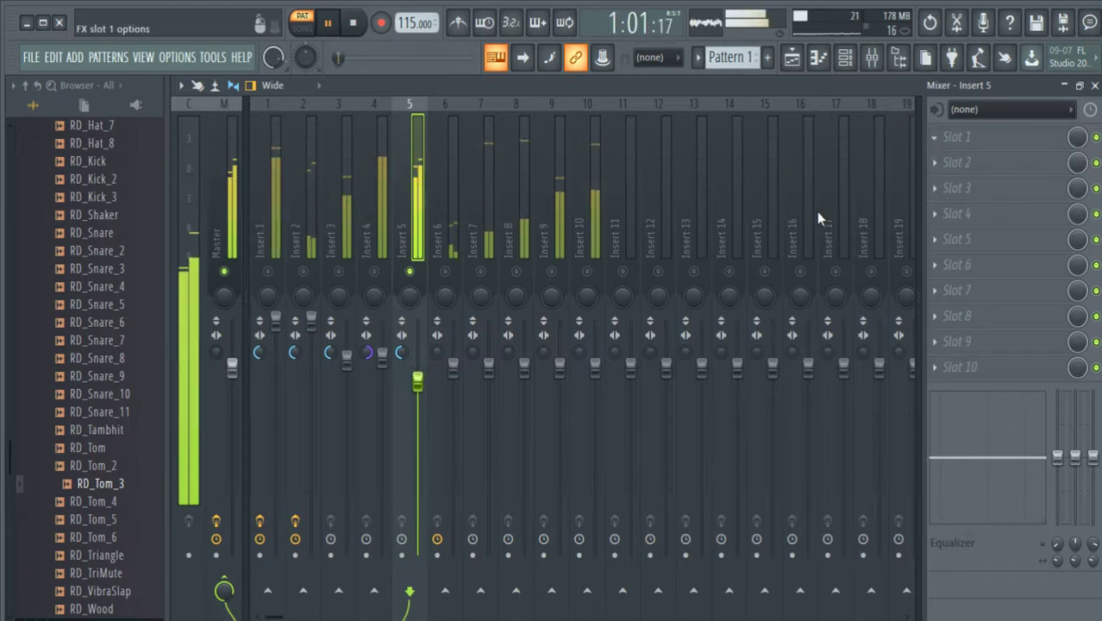
Step: Add Effector to Insert 5's first effect slot and audition its filter, trancer, vox, stereo and delay effects with different X/Y positions
drag(498, 243, 535, 121)
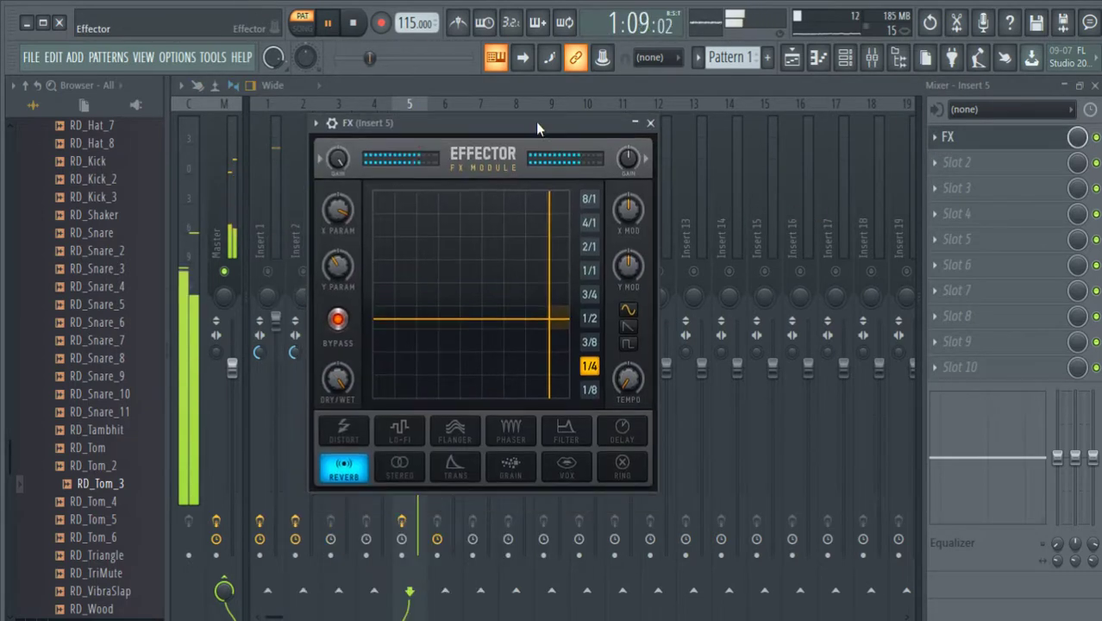
click(555, 435)
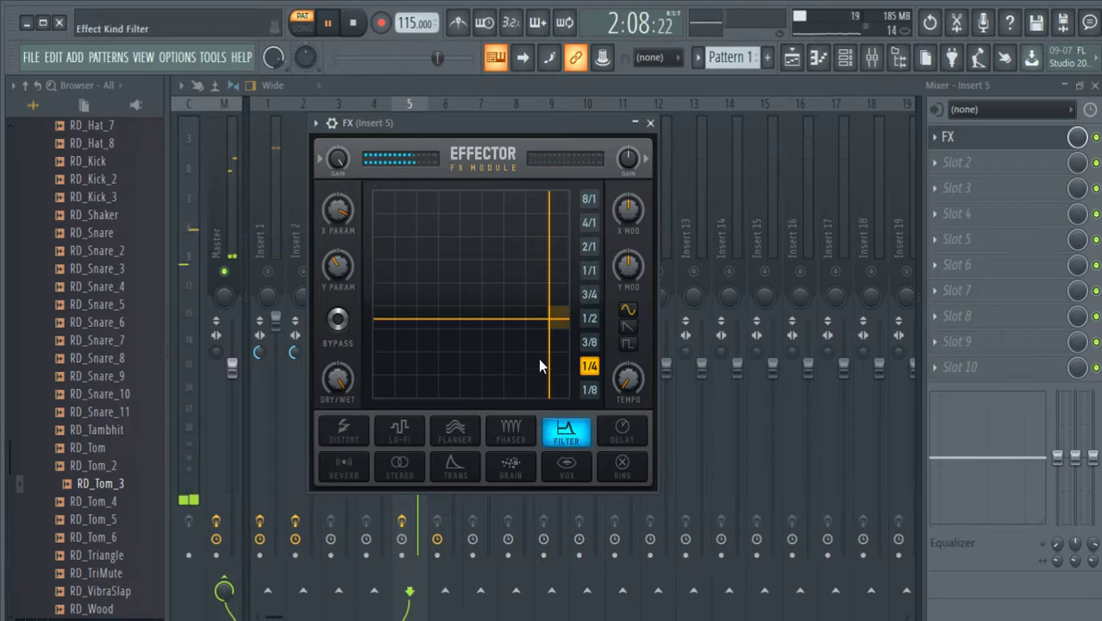
drag(549, 318, 446, 275)
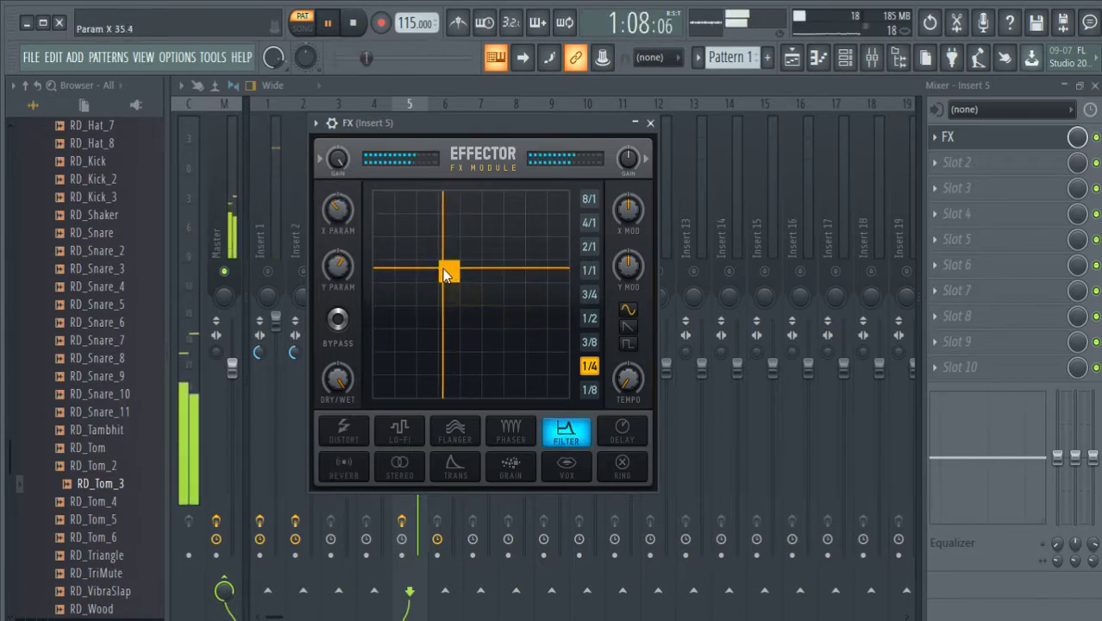
click(451, 466)
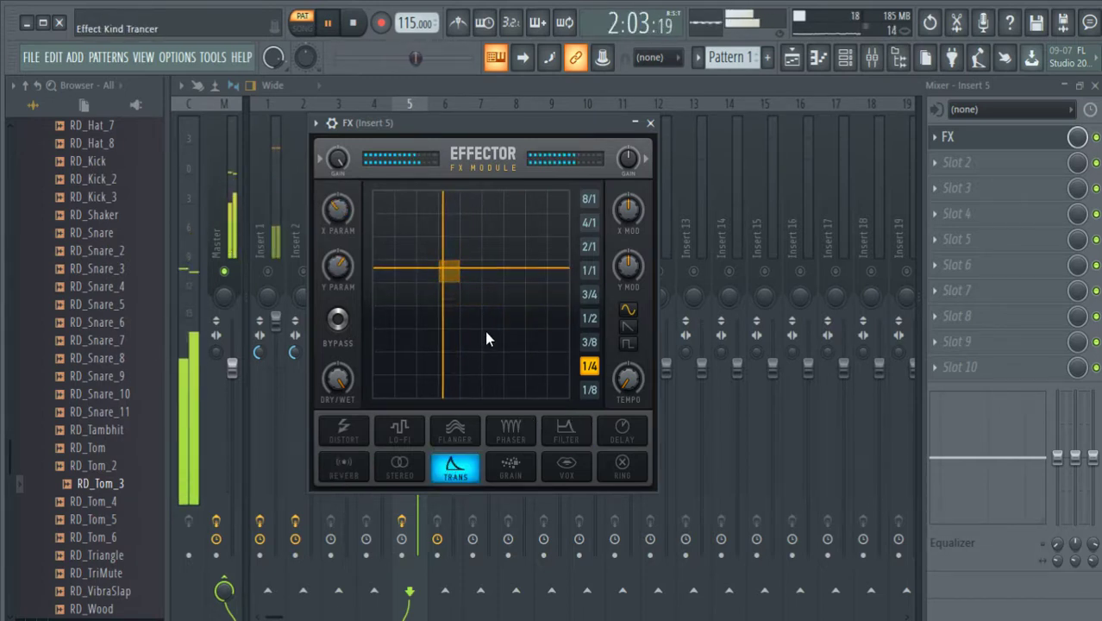
click(566, 466)
drag(321, 113, 471, 294)
click(400, 467)
click(629, 436)
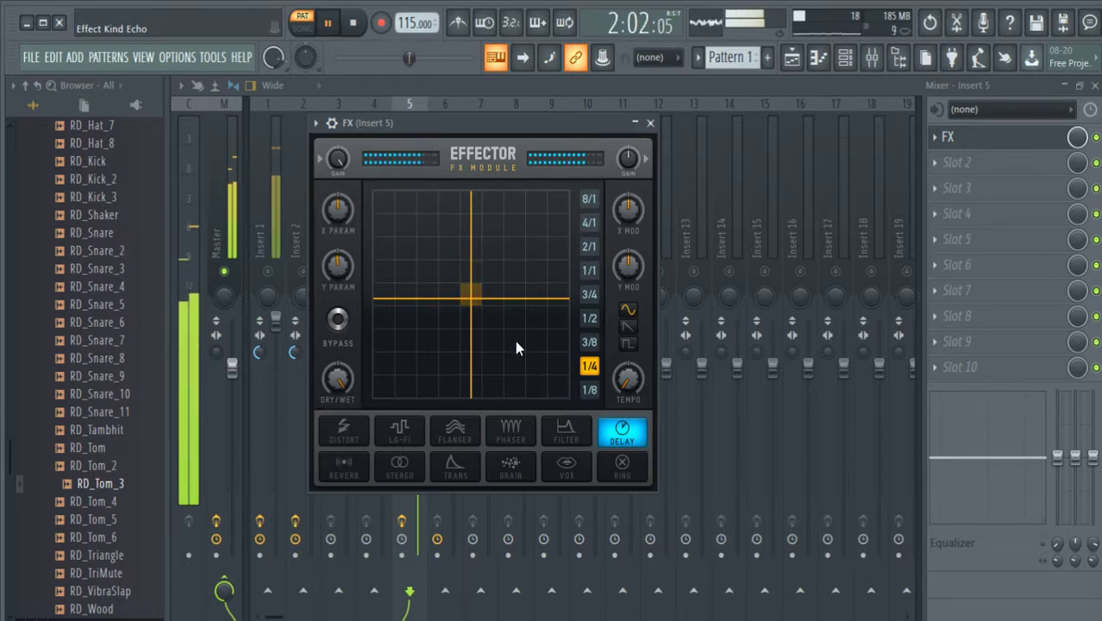
Step: Switch Insert 5's Effector to Phaser and move its X/Y point slightly above and to the side of the grid centre
click(506, 438)
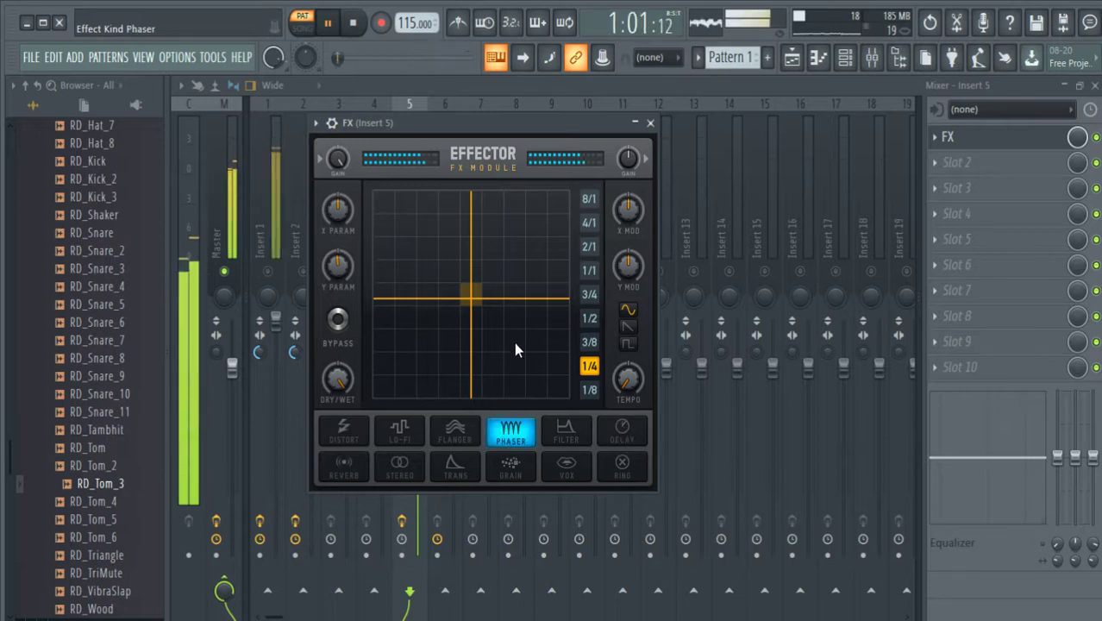
drag(481, 315, 449, 269)
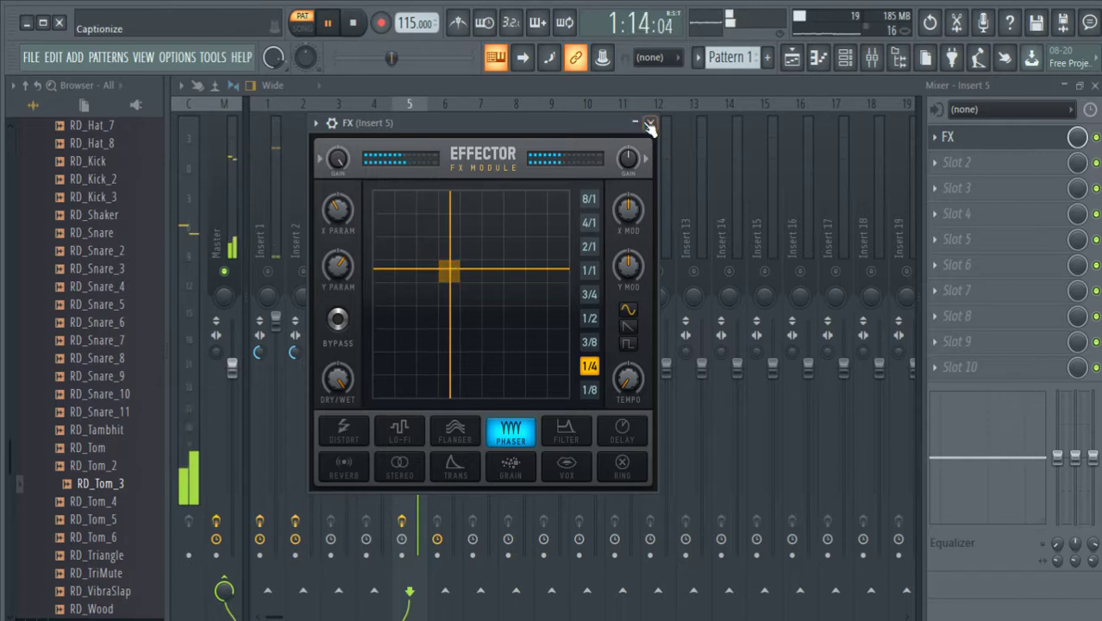
click(650, 123)
Step: Solo Insert 6, set its stereo separation to 100% separated and add Fruity Reeverb 2 in its first effect slot
right_click(445, 271)
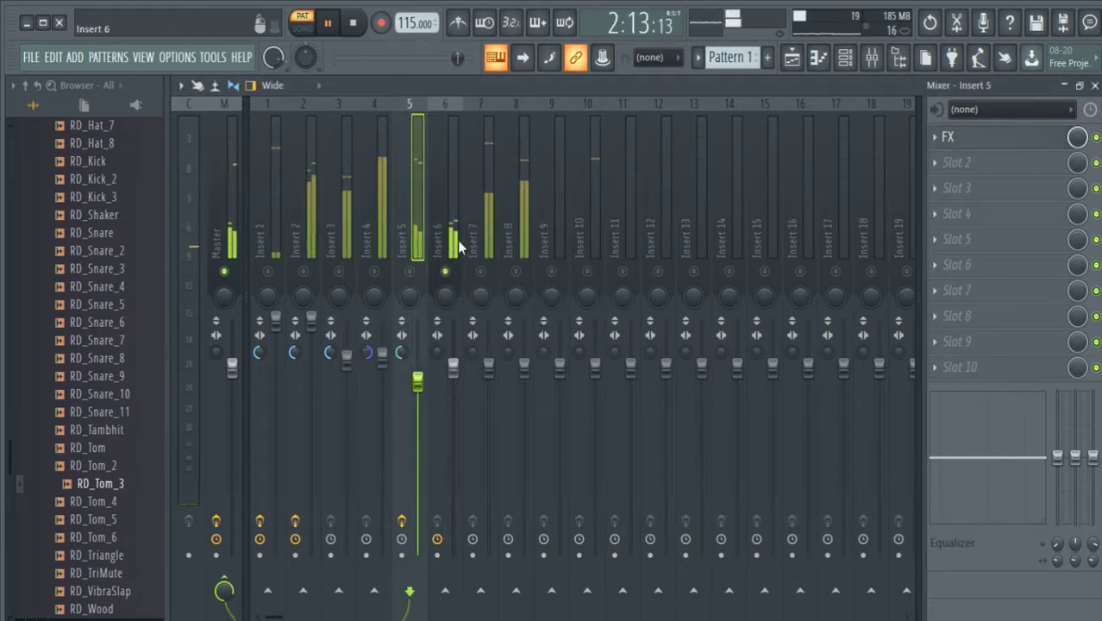
click(458, 244)
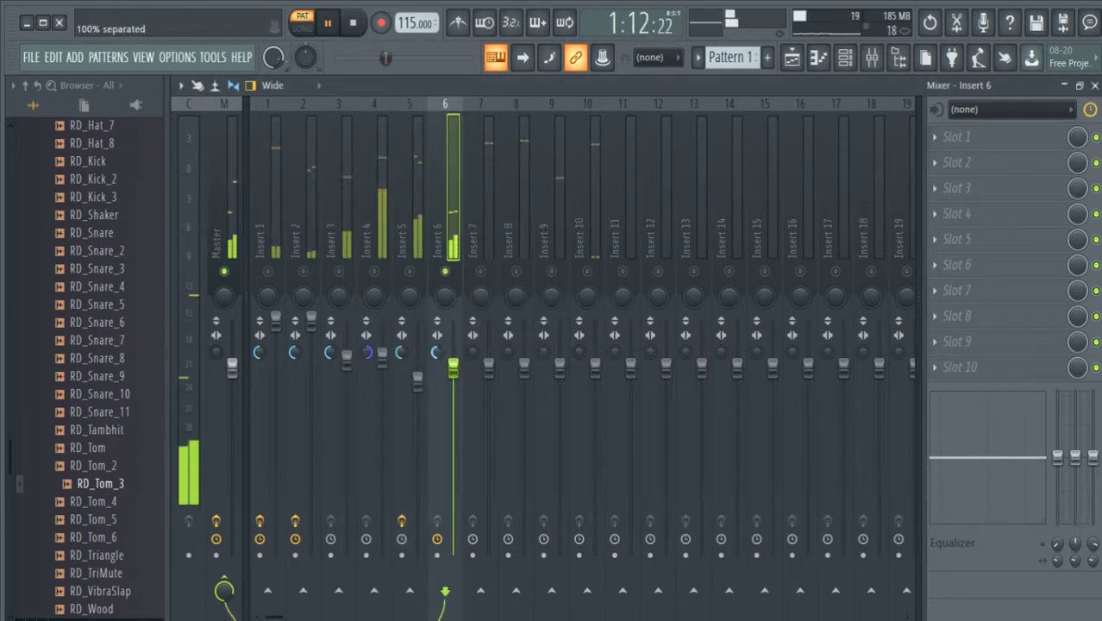
click(934, 138)
click(619, 249)
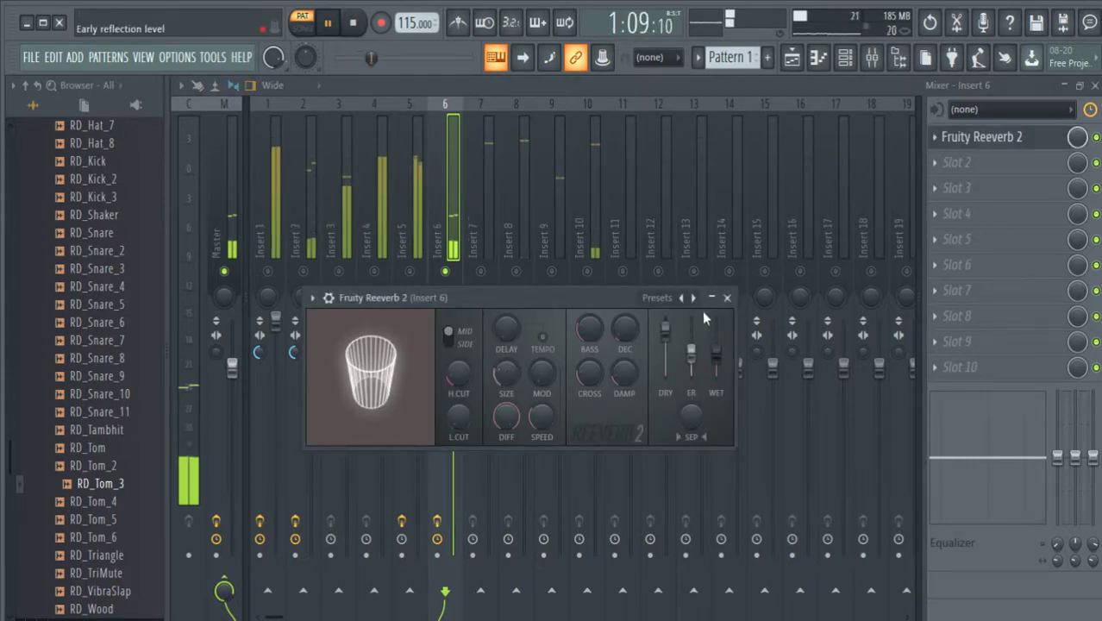
click(727, 297)
Step: Solo Inserts 7 and 8 in turn to hear them, comparing Insert 8 with the full mix
right_click(482, 271)
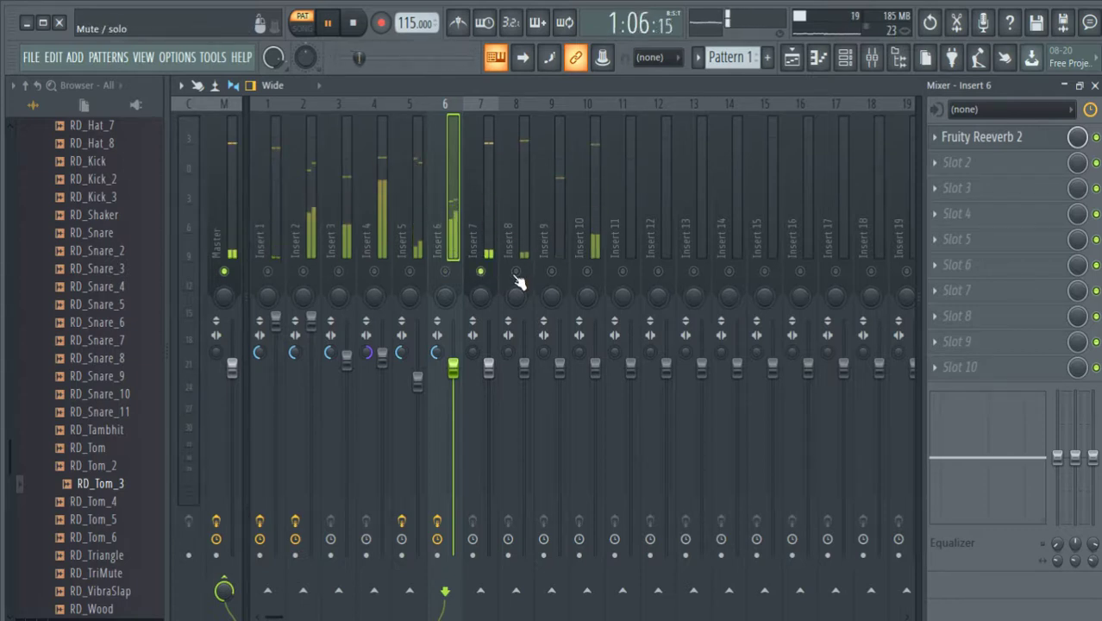
right_click(516, 275)
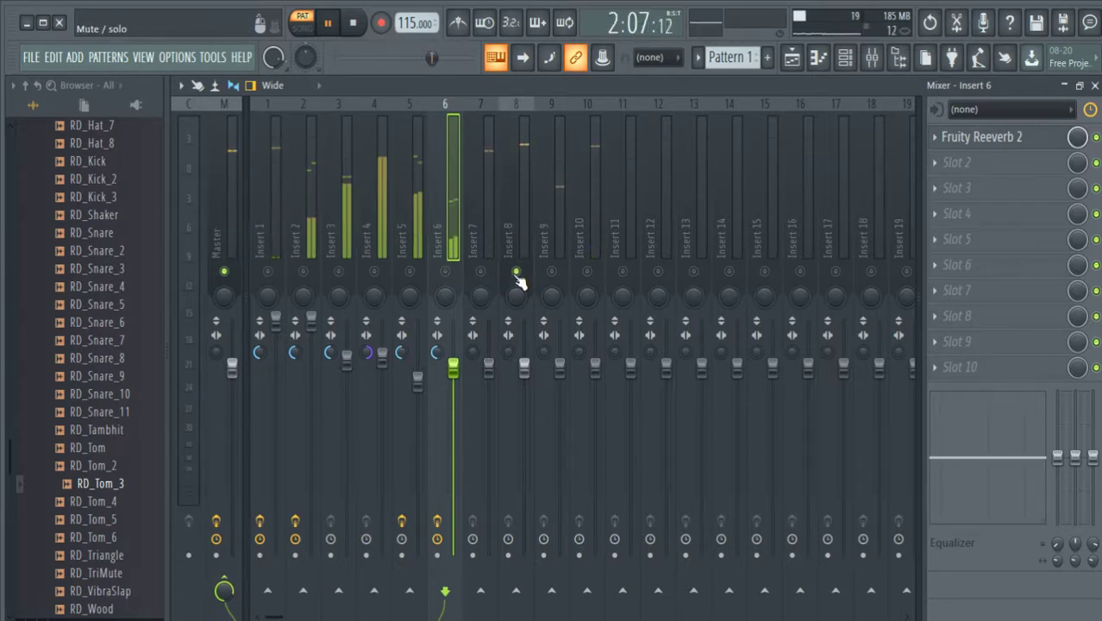
right_click(515, 274)
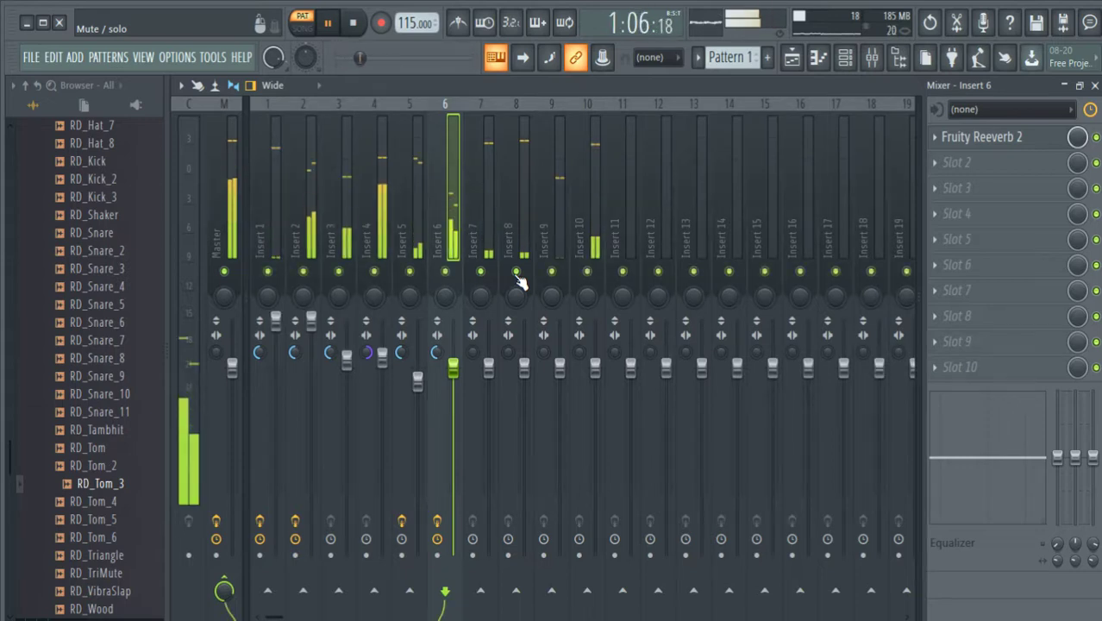
right_click(517, 275)
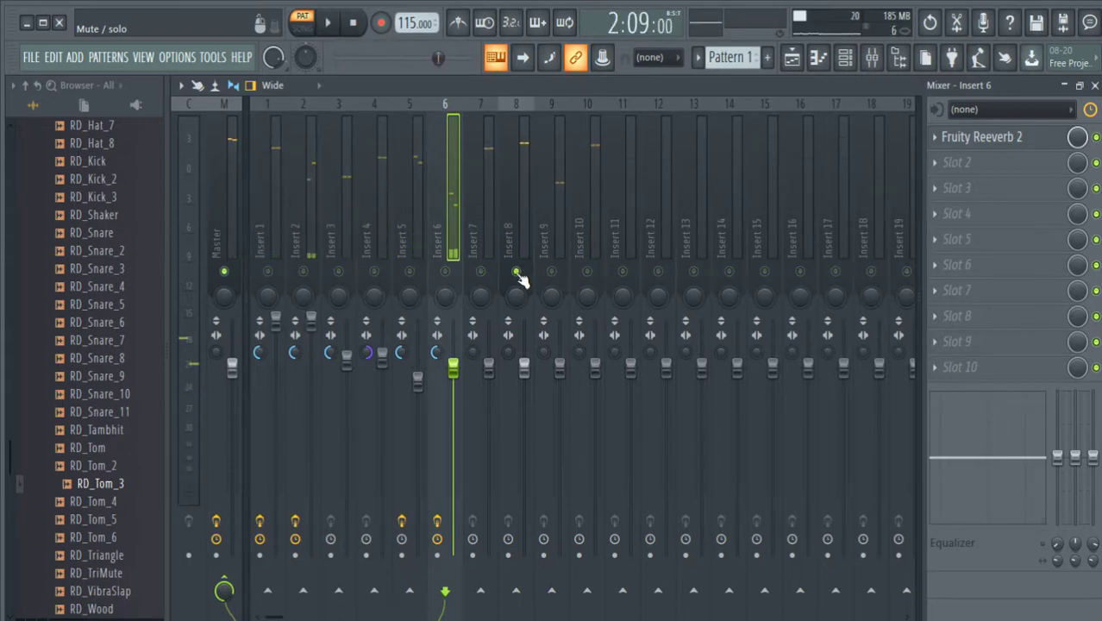
Step: Route Inserts 7, 8 and 10 to Insert 11 instead of directly to the Master
click(621, 237)
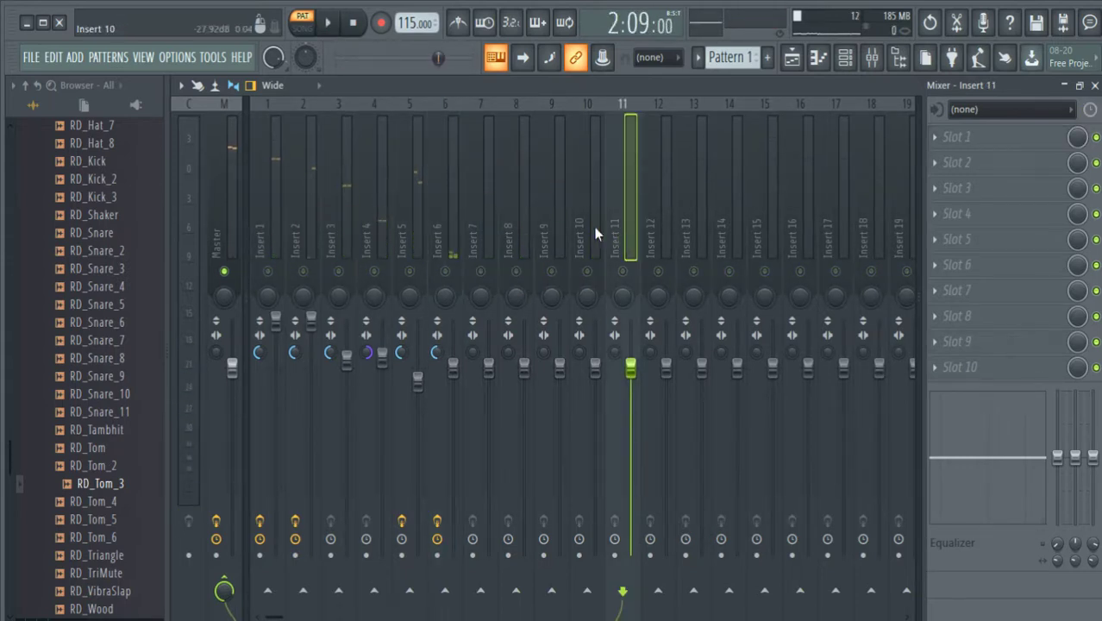
click(483, 227)
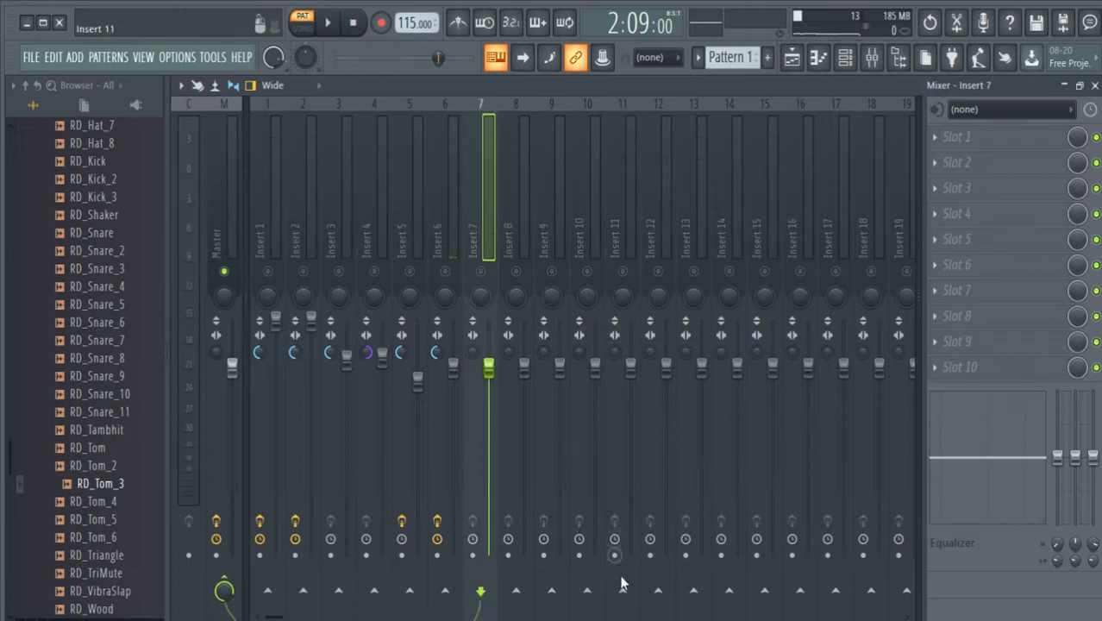
click(518, 240)
click(623, 593)
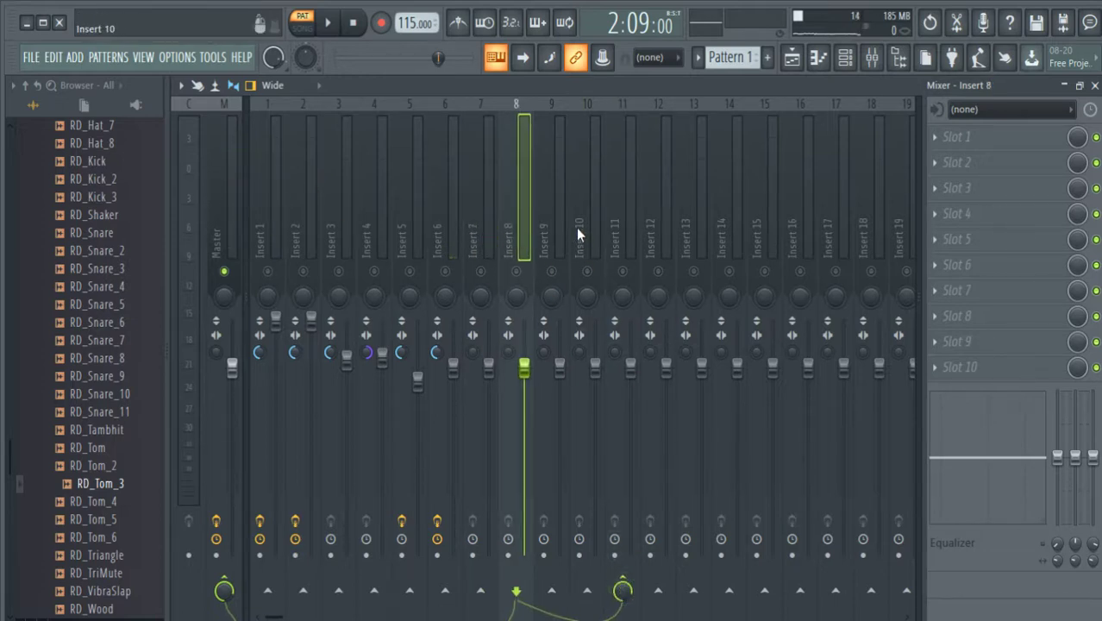
click(588, 229)
click(623, 591)
Step: Load Fruity Reeverb 2 in Insert 11's first effect slot, replacing Fruity Delay Bank, and set its room size to 27
click(628, 231)
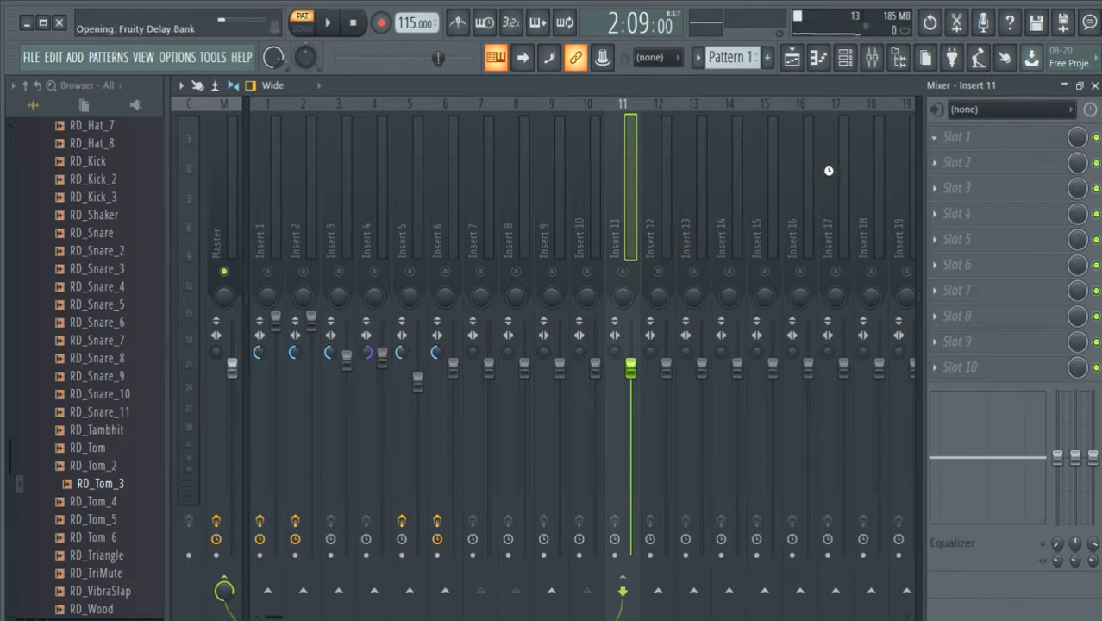
click(642, 165)
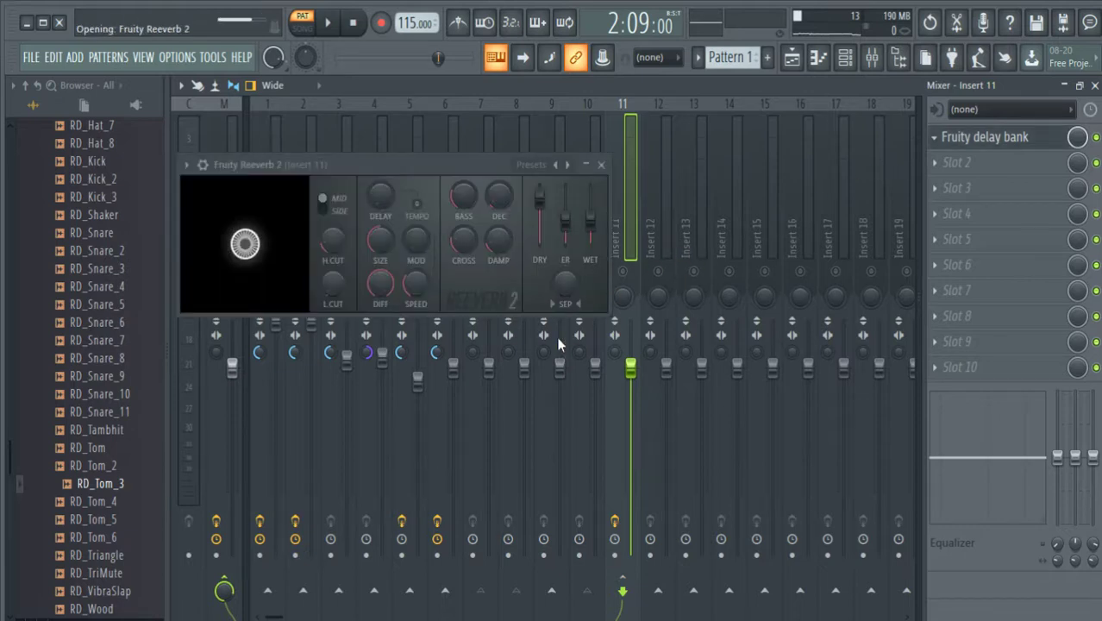
drag(382, 246, 381, 278)
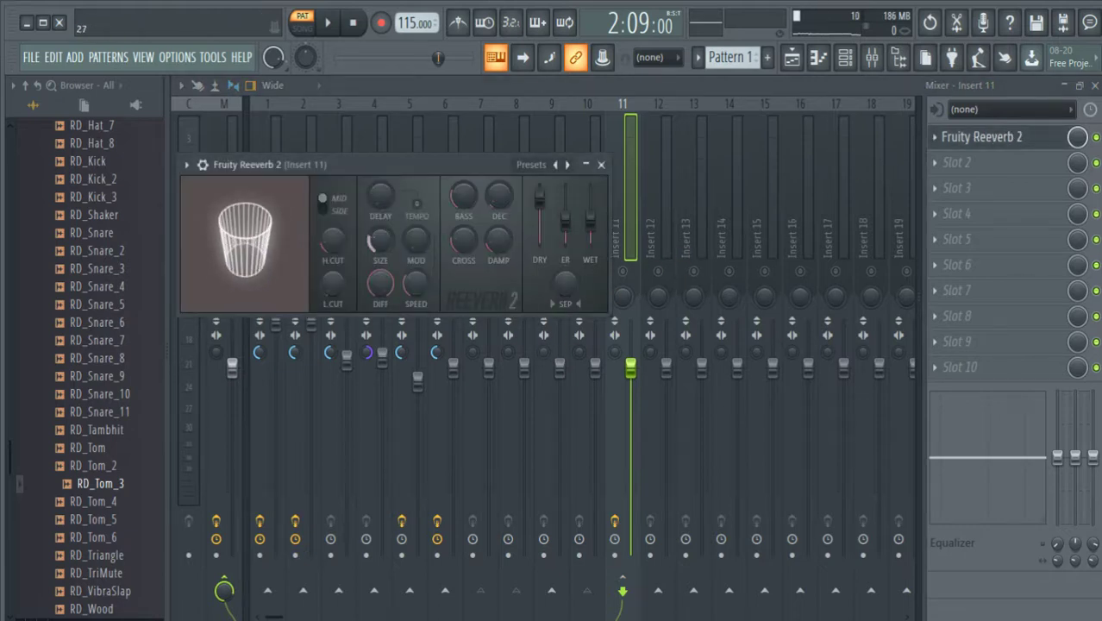
click(601, 165)
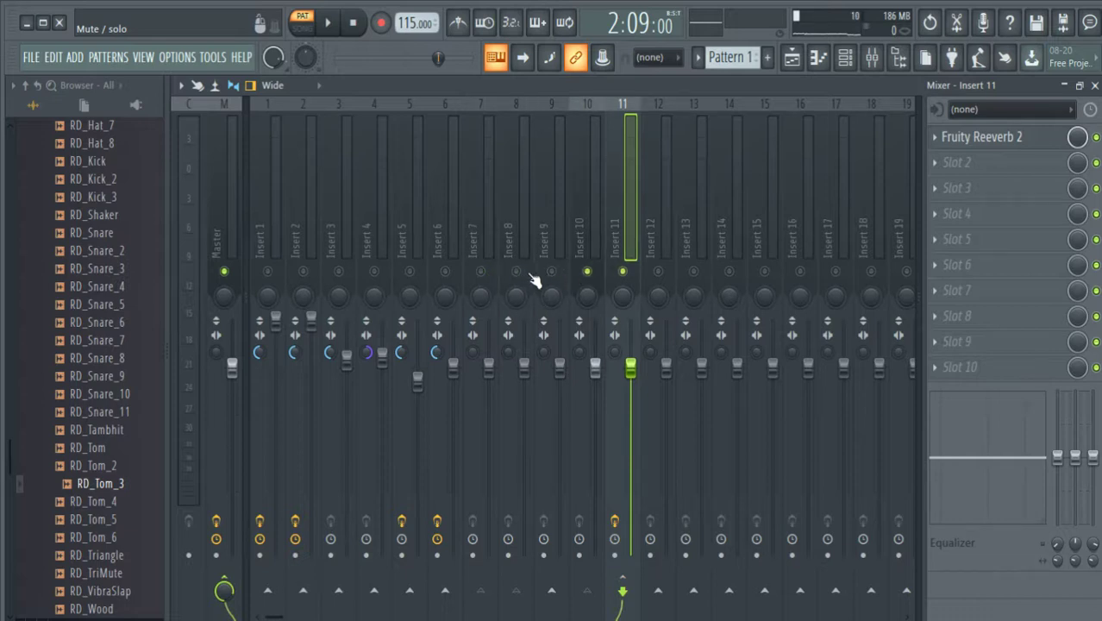
Step: Play the pattern with only Inserts 7, 8, 10 and 11 enabled
click(495, 274)
key(space)
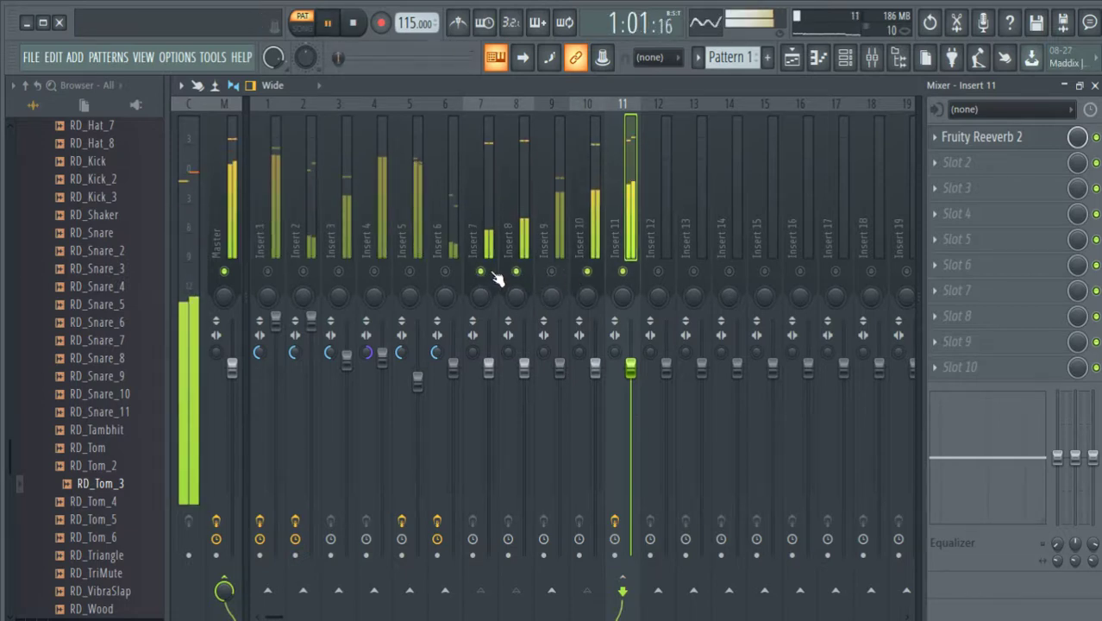
Step: Solo Insert 9, raise its fader slightly, and set the stereo separation of Inserts 7 through 11 to 100% separated
right_click(551, 272)
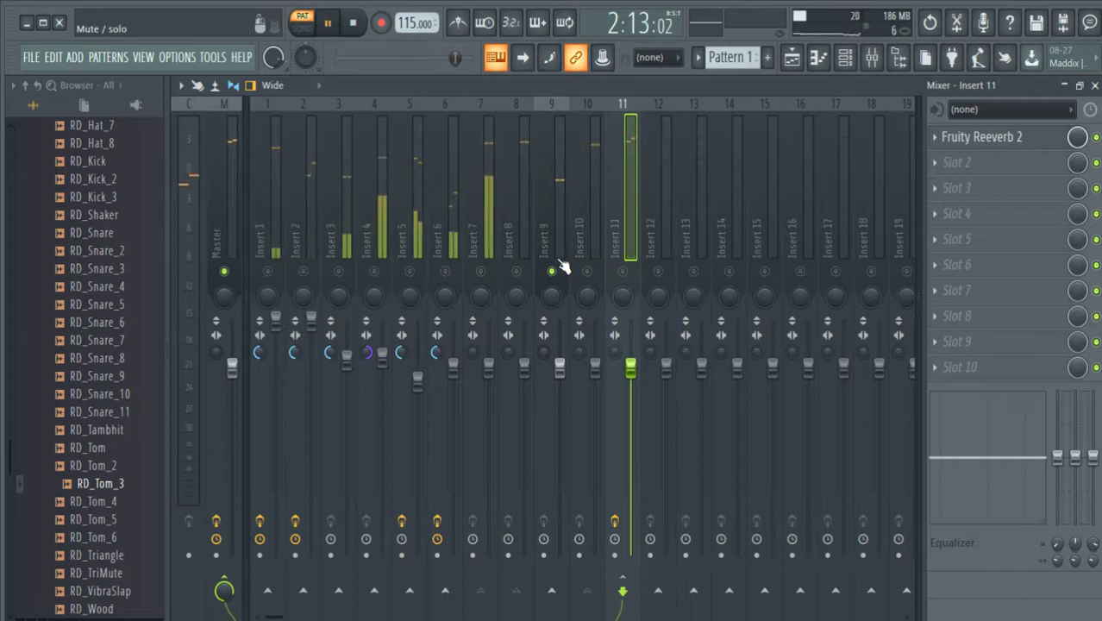
click(543, 350)
click(480, 355)
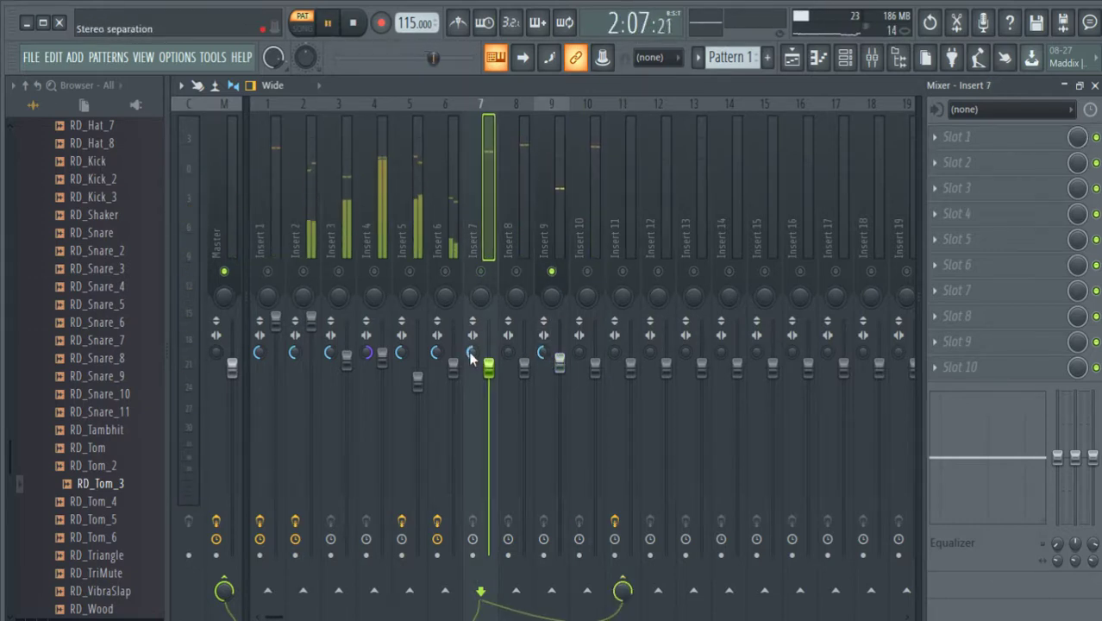
click(513, 362)
click(574, 344)
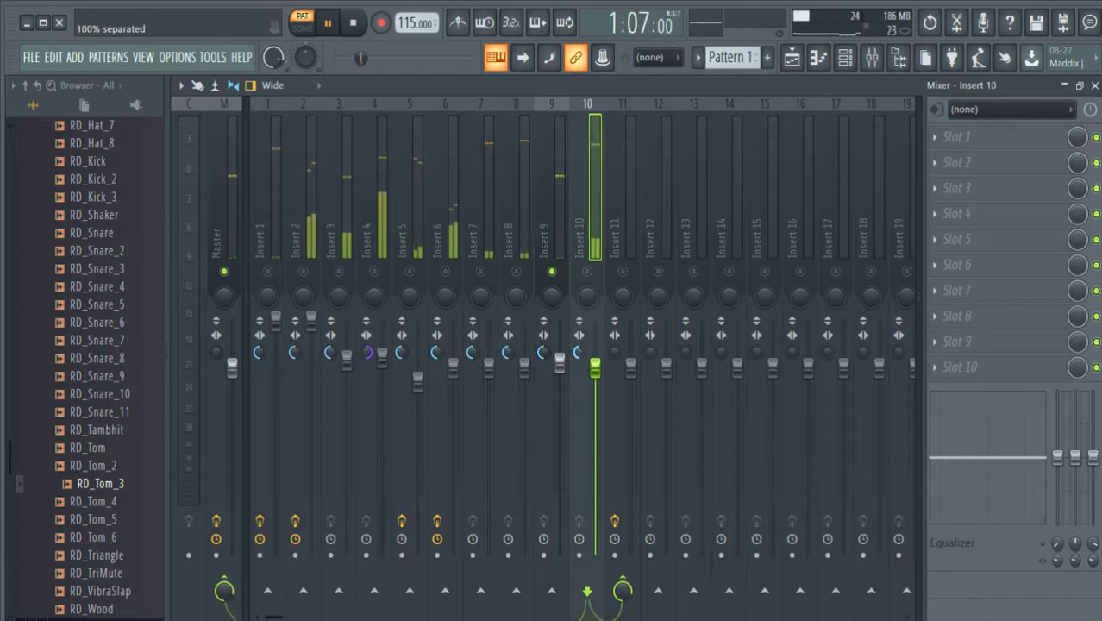
click(613, 354)
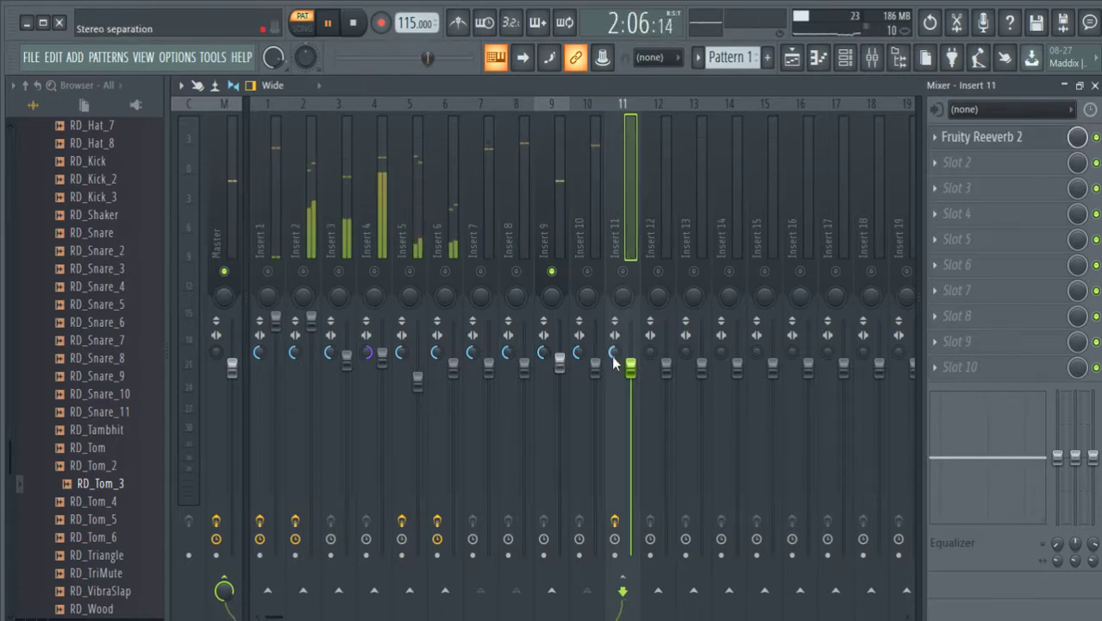
Step: Unmute all mixer tracks, close the mixer and play Pattern 1 from the start
key(space)
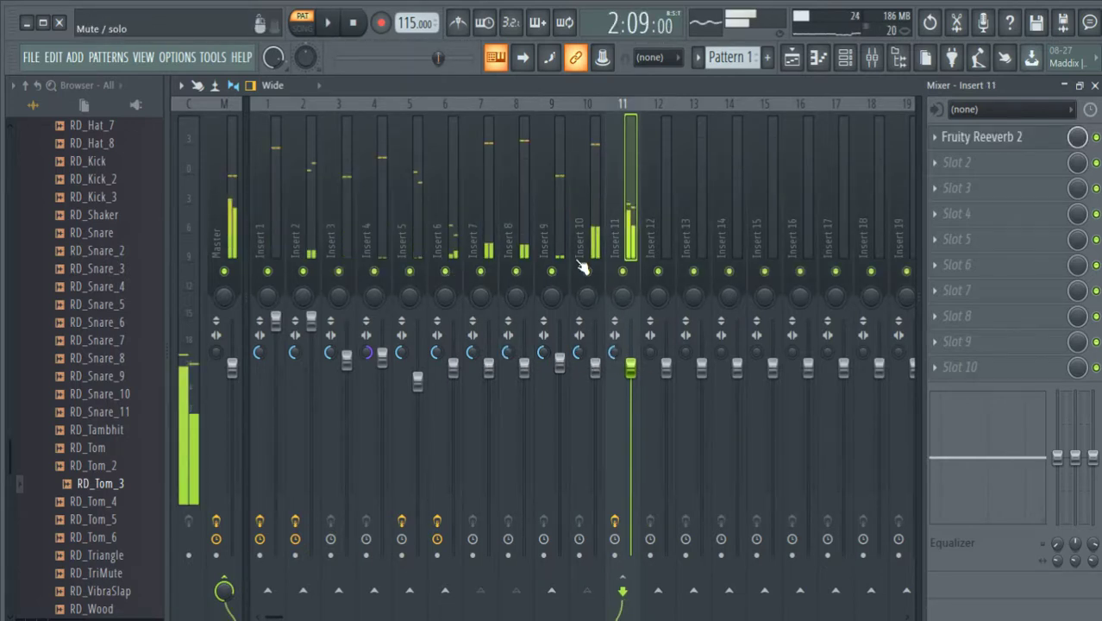
click(1095, 85)
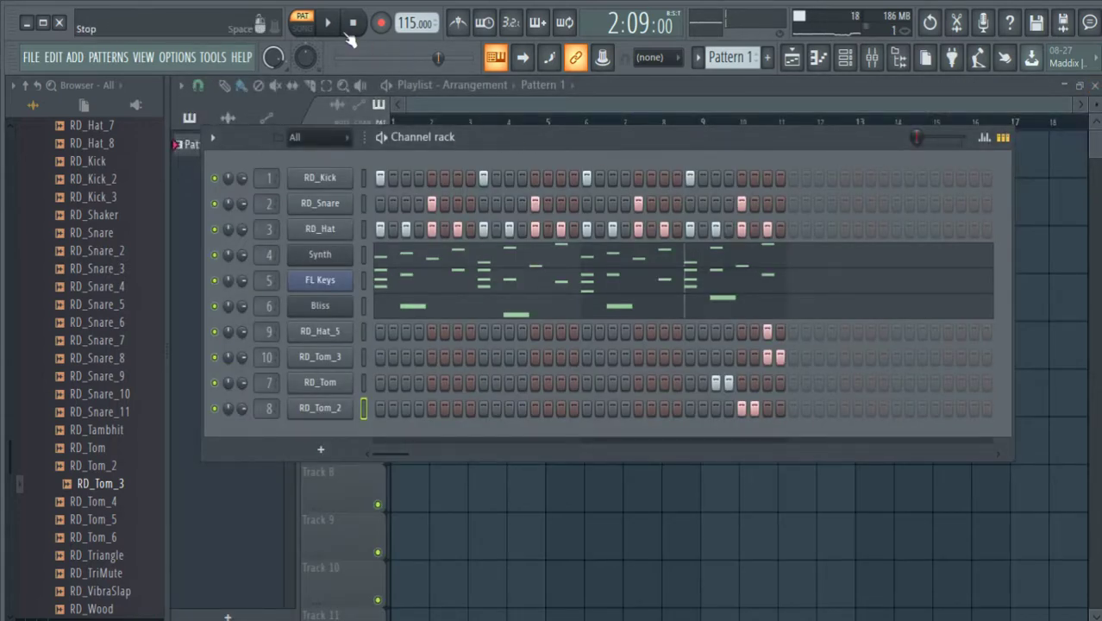
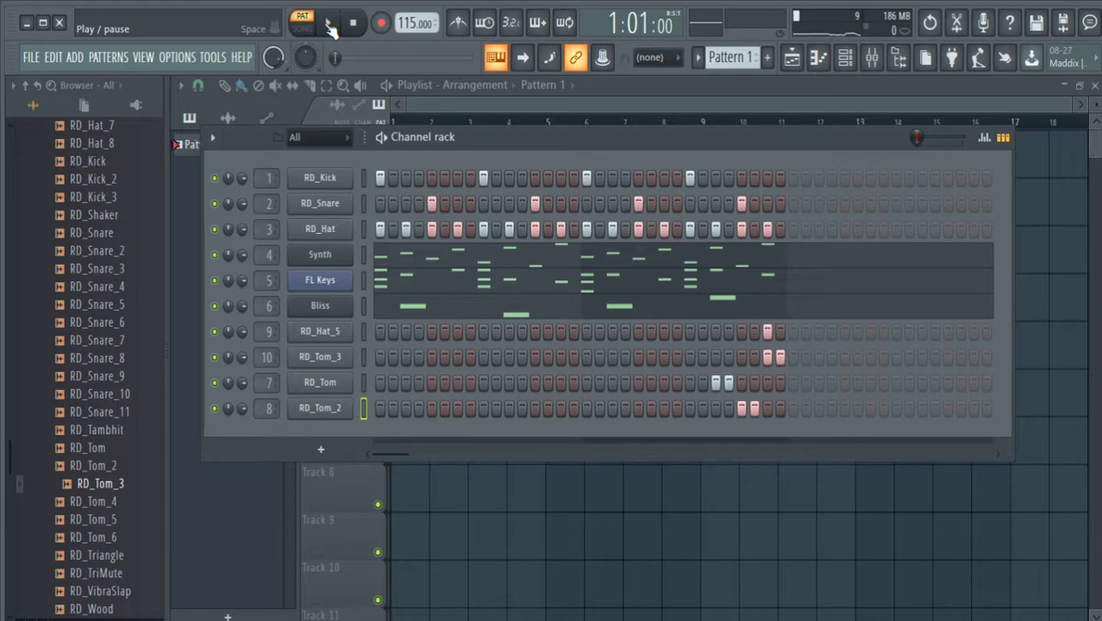
click(329, 25)
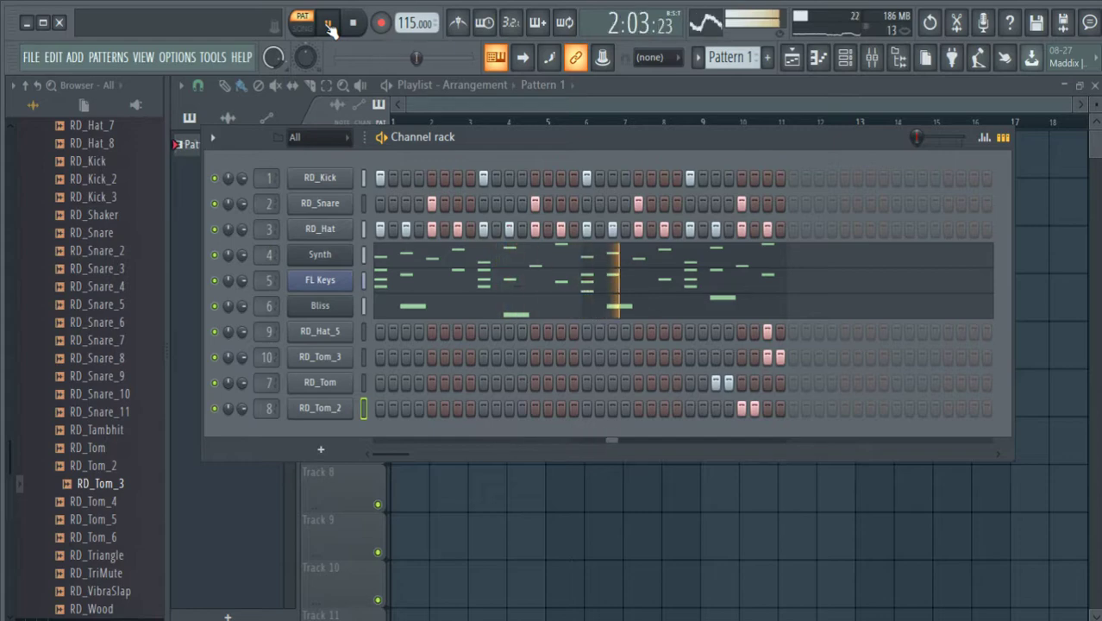
Step: Set the Fruity Balance volume on Insert 2 to -3.1 dB and play the pattern to check the mix
click(898, 56)
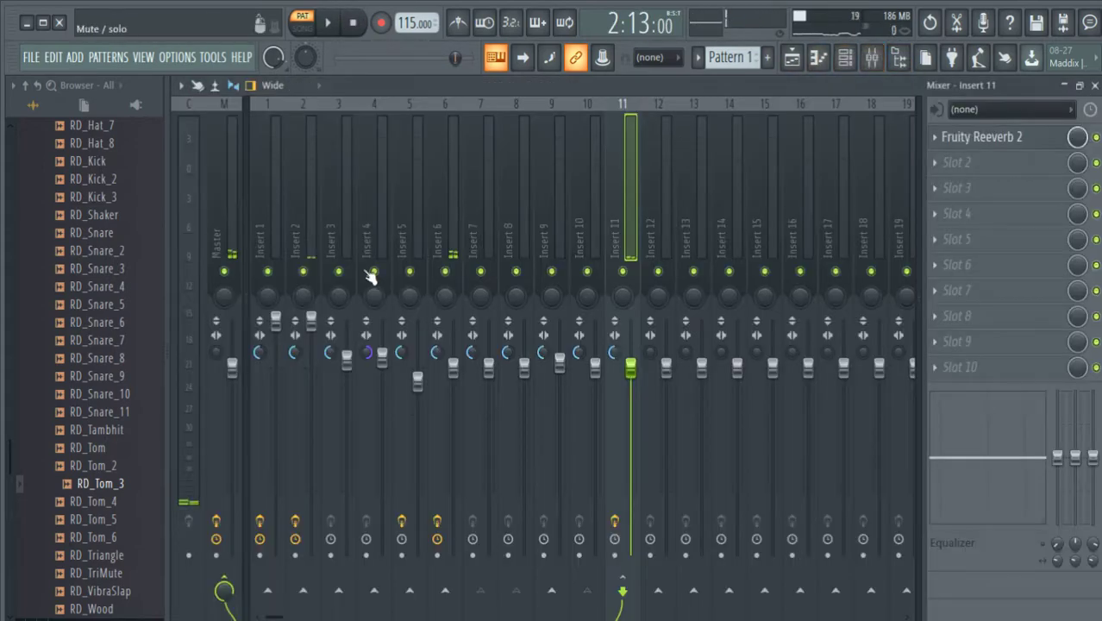
click(274, 226)
click(295, 230)
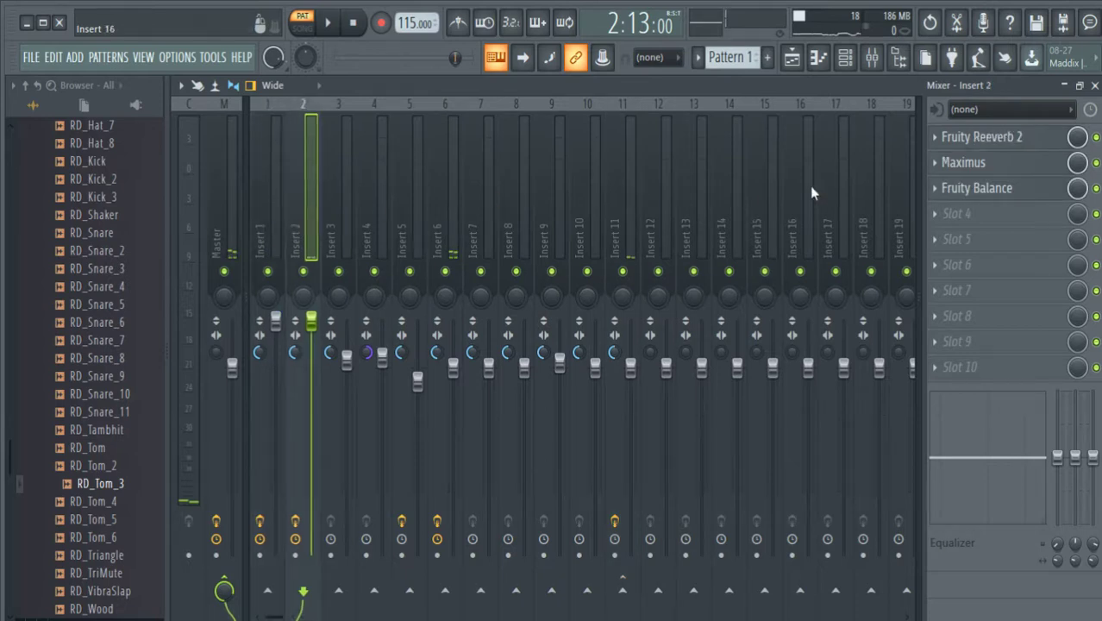
click(983, 191)
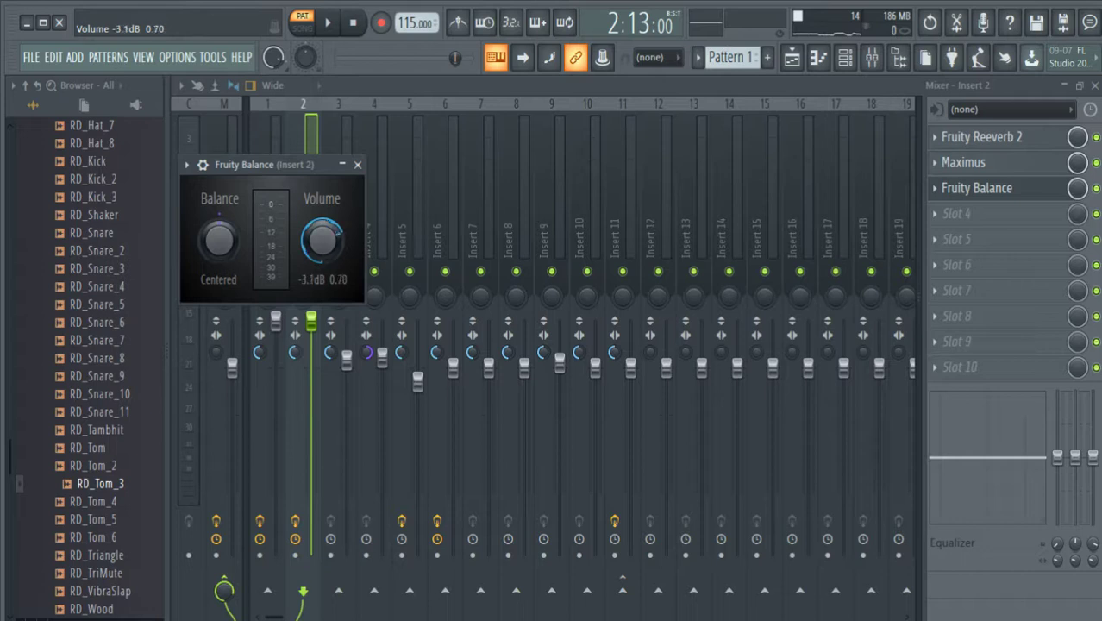
click(358, 164)
key(space)
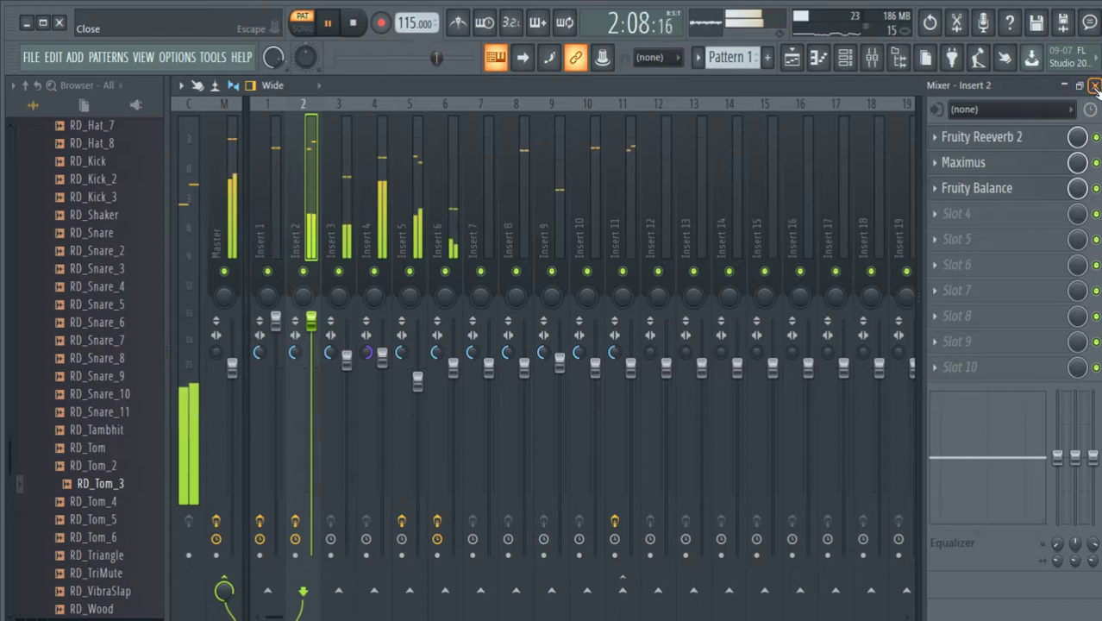
key(space)
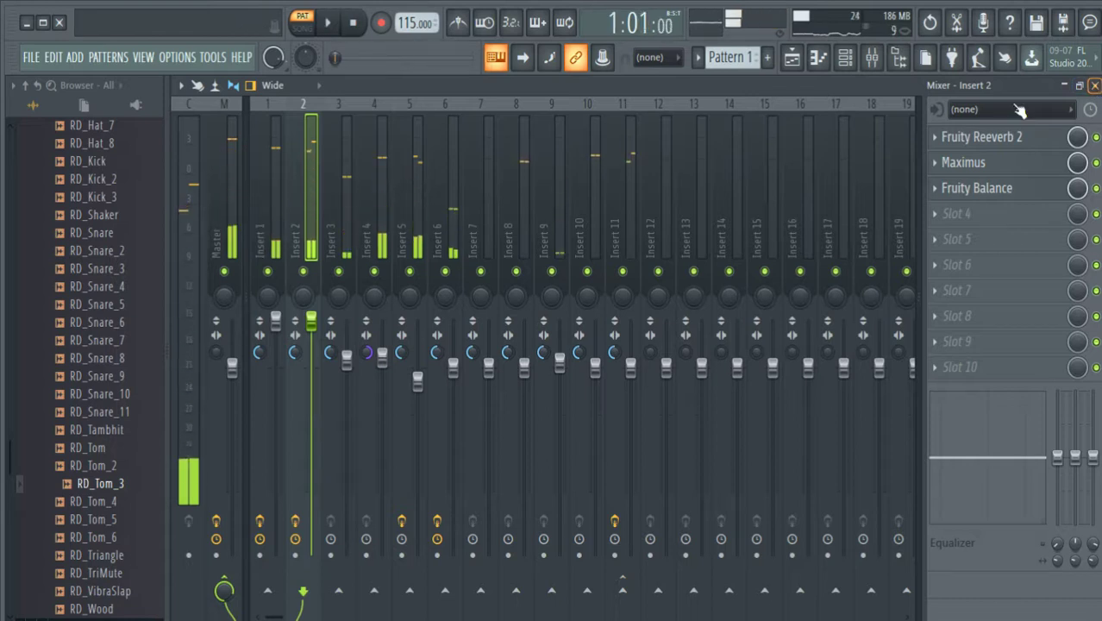
Step: Turn off the FX slot on Insert 5, raise its fader slightly, and play the pattern to check the balance
click(422, 211)
key(space)
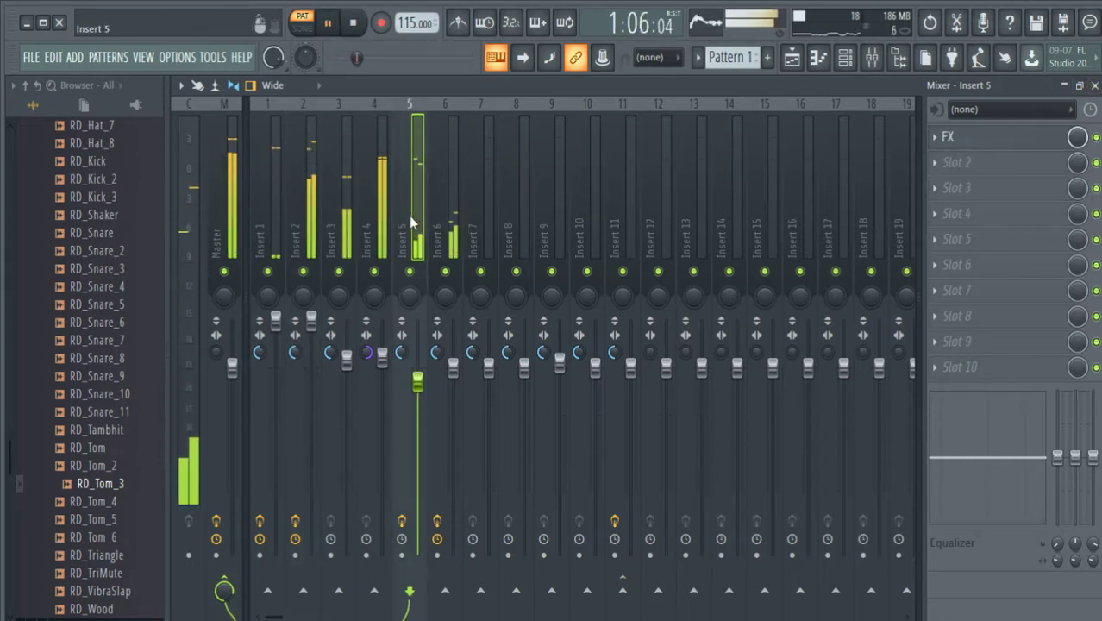
key(space)
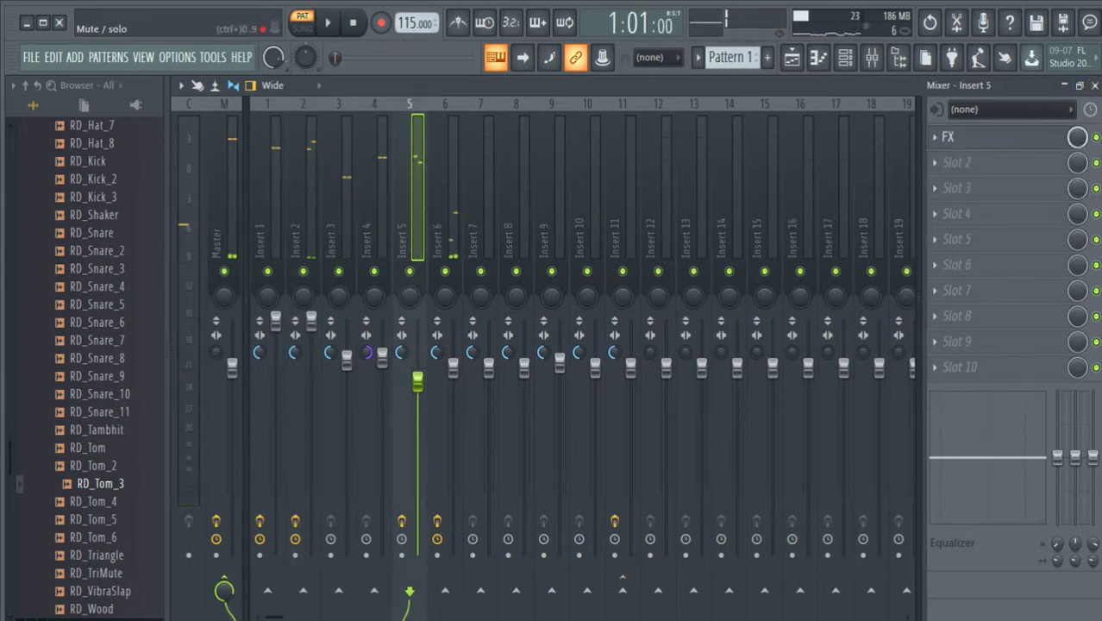
key(space)
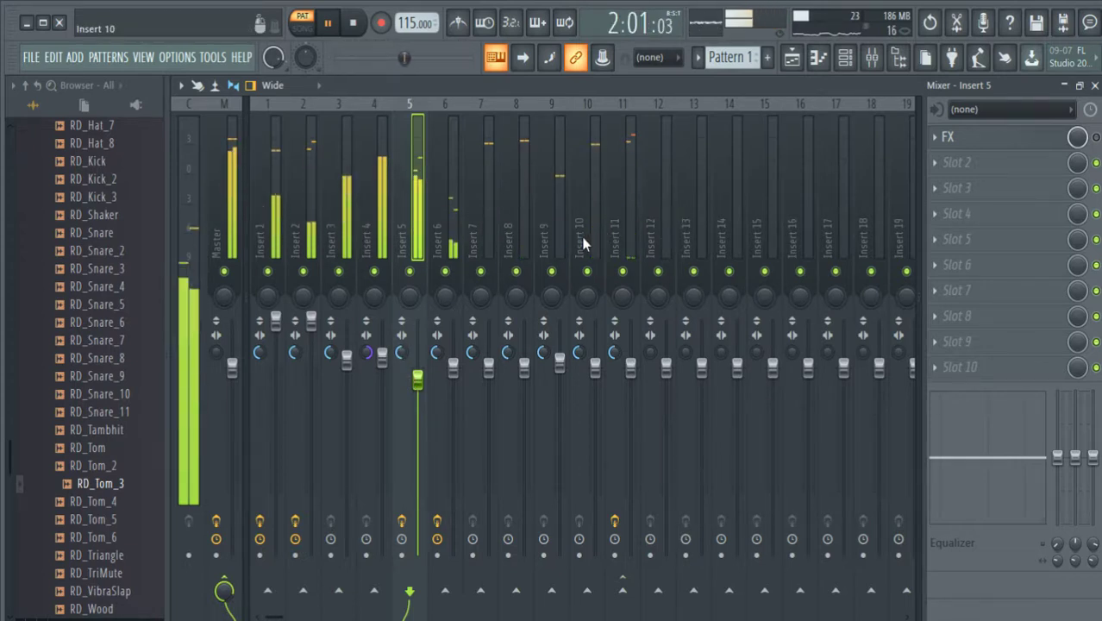
Step: Add Fruity Reeverb 2 to the fourth effect slot of Insert 1 and set its room size to 25
click(279, 251)
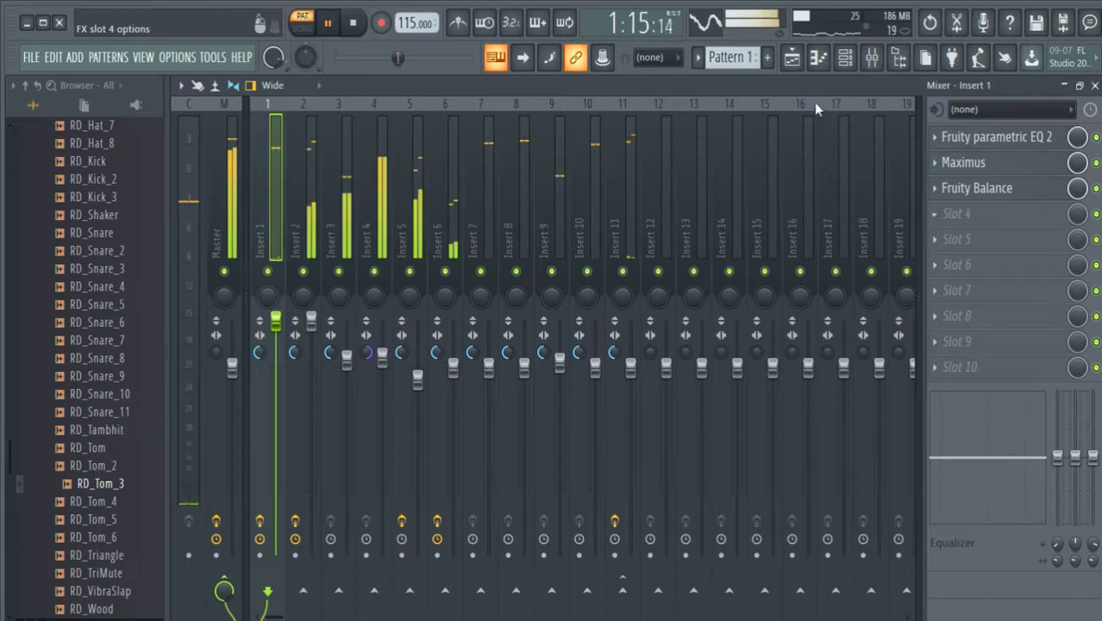
click(714, 245)
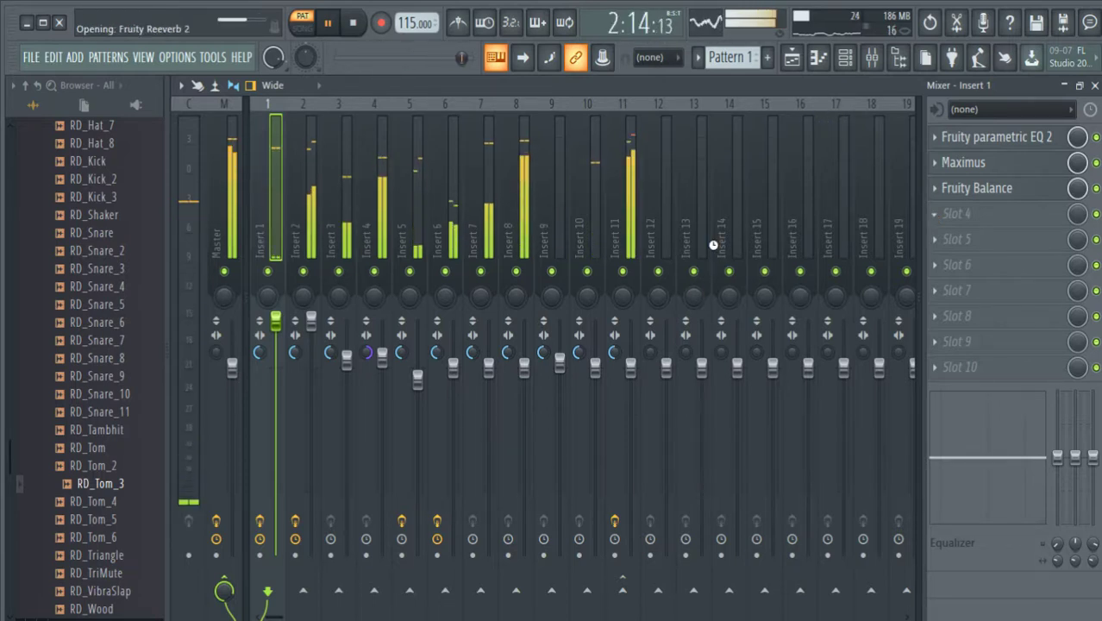
mouse_move(522, 396)
mouse_down()
mouse_move(522, 425)
mouse_move(522, 407)
mouse_up()
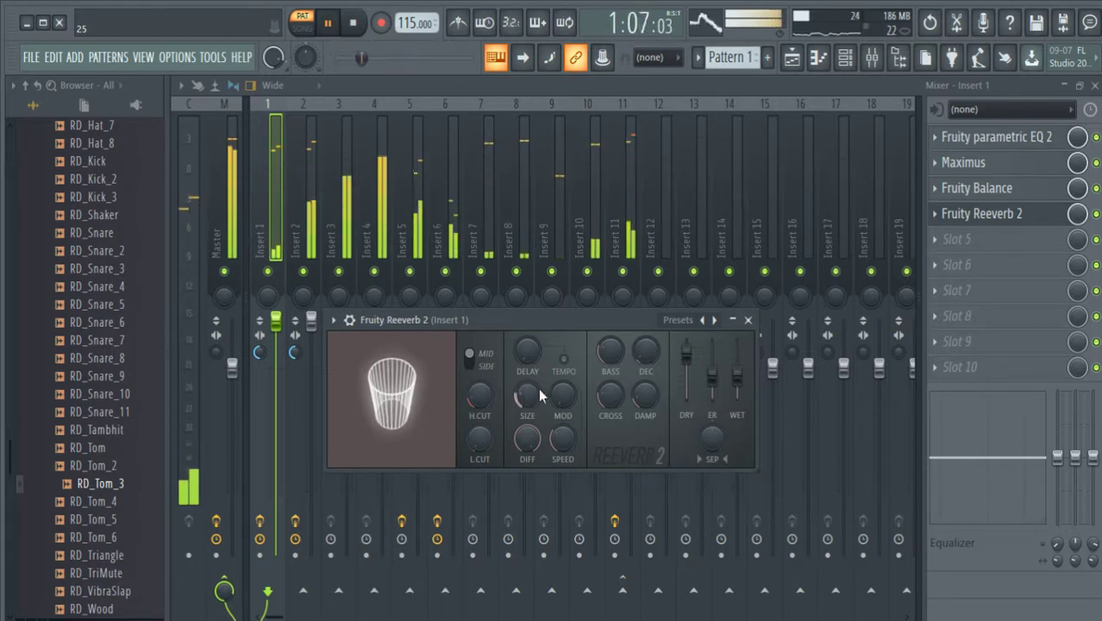
click(748, 320)
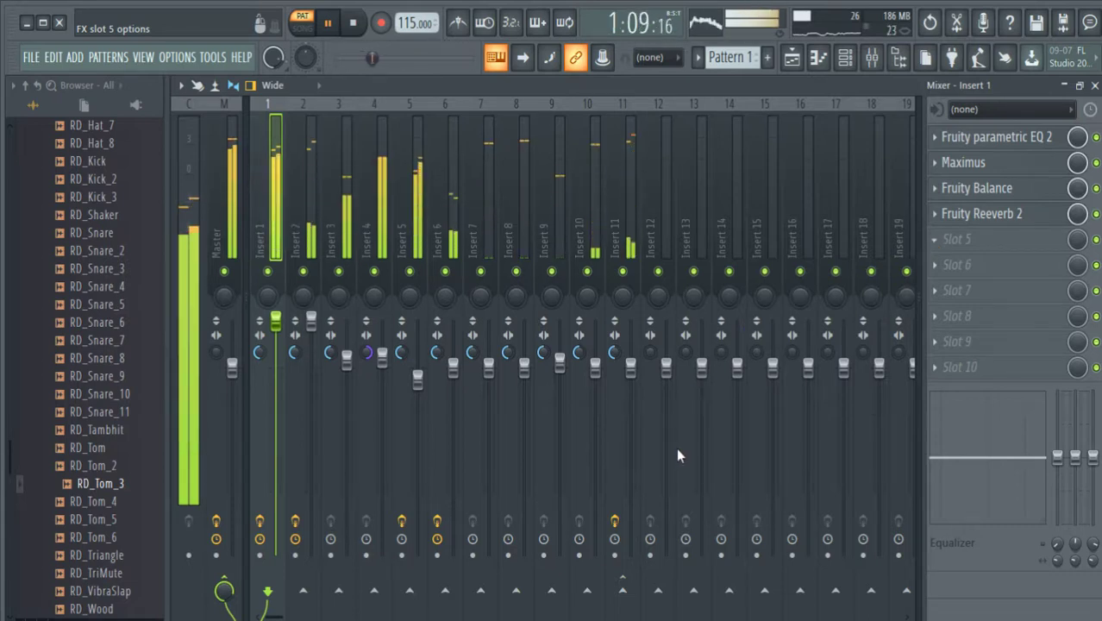
Step: Add Fruity Compressor to Insert 1's fifth slot with a 0.0 ms attack, -1.2 dB threshold and -1.1 dB gain
click(670, 392)
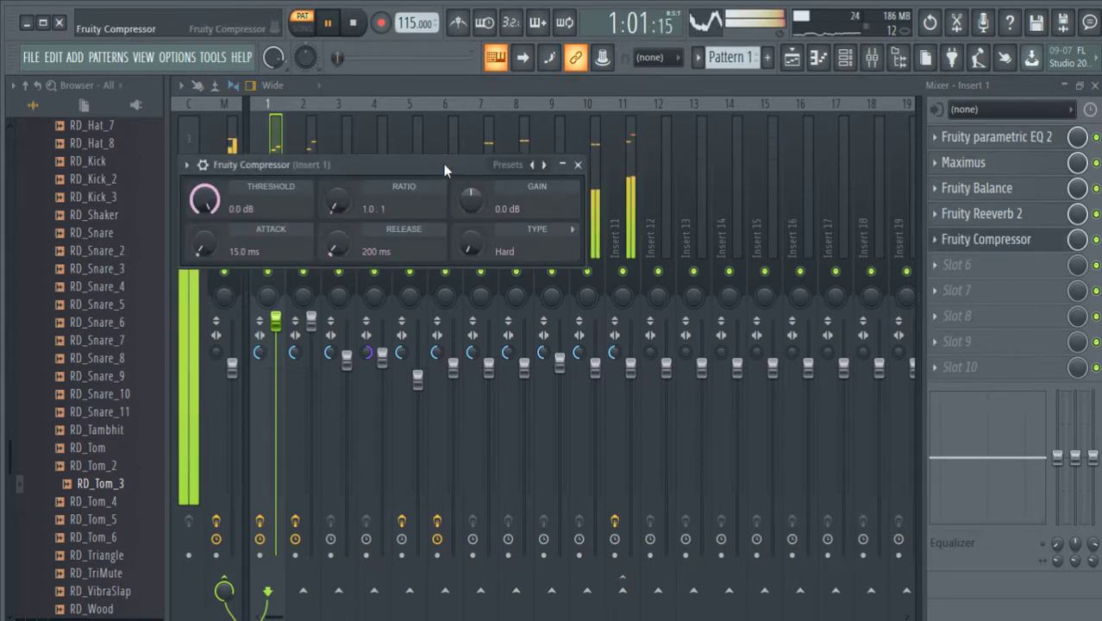
drag(445, 165, 584, 278)
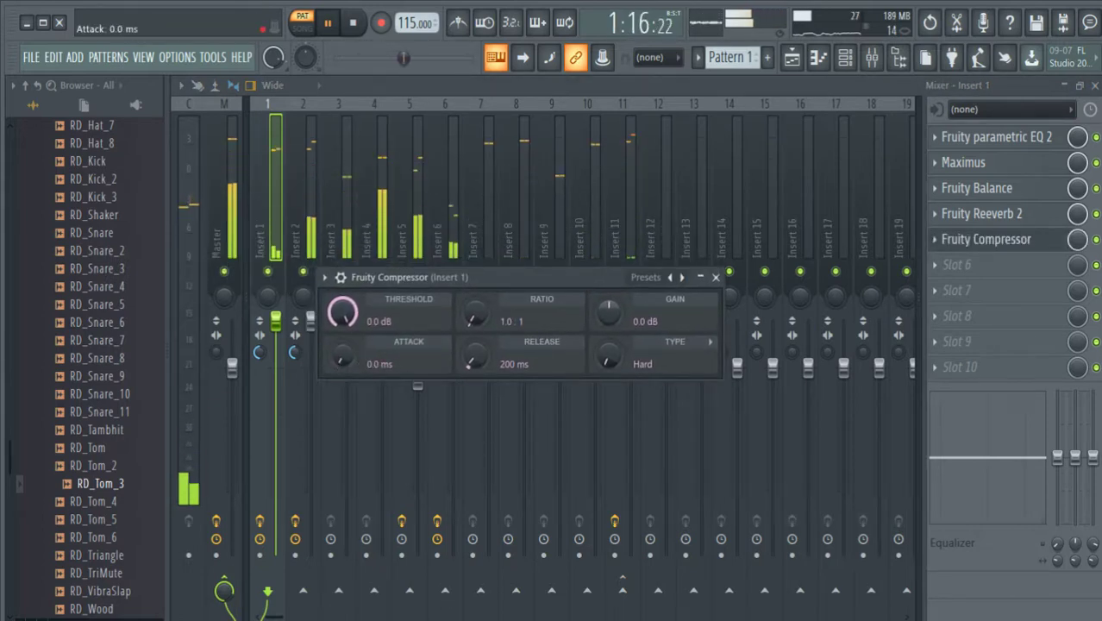
mouse_move(597, 315)
mouse_down()
mouse_move(597, 326)
mouse_move(608, 314)
mouse_up()
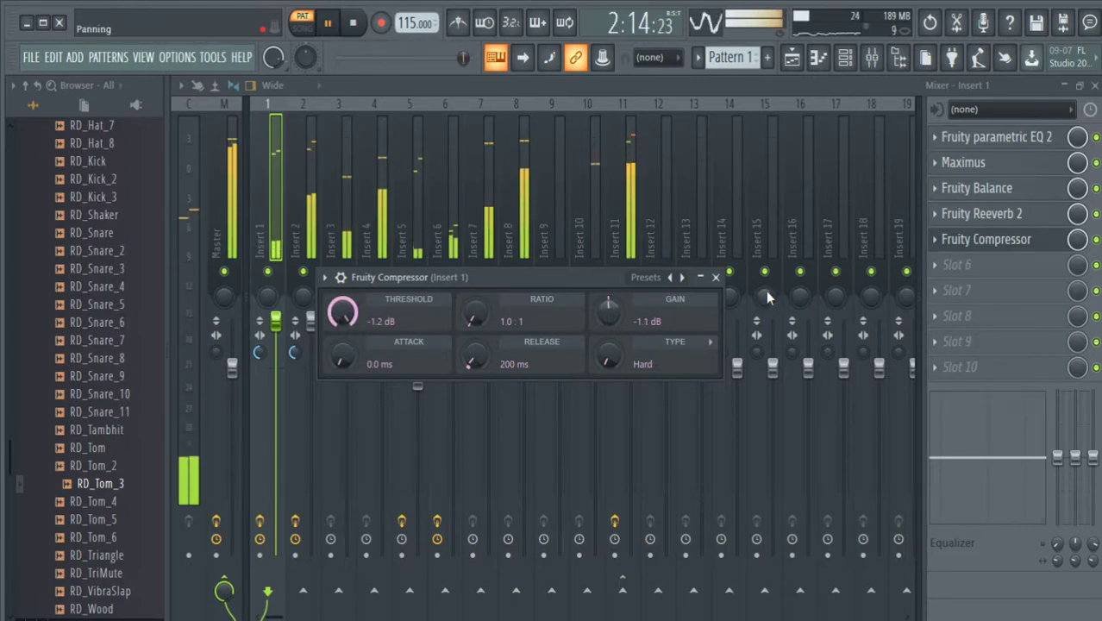
click(715, 277)
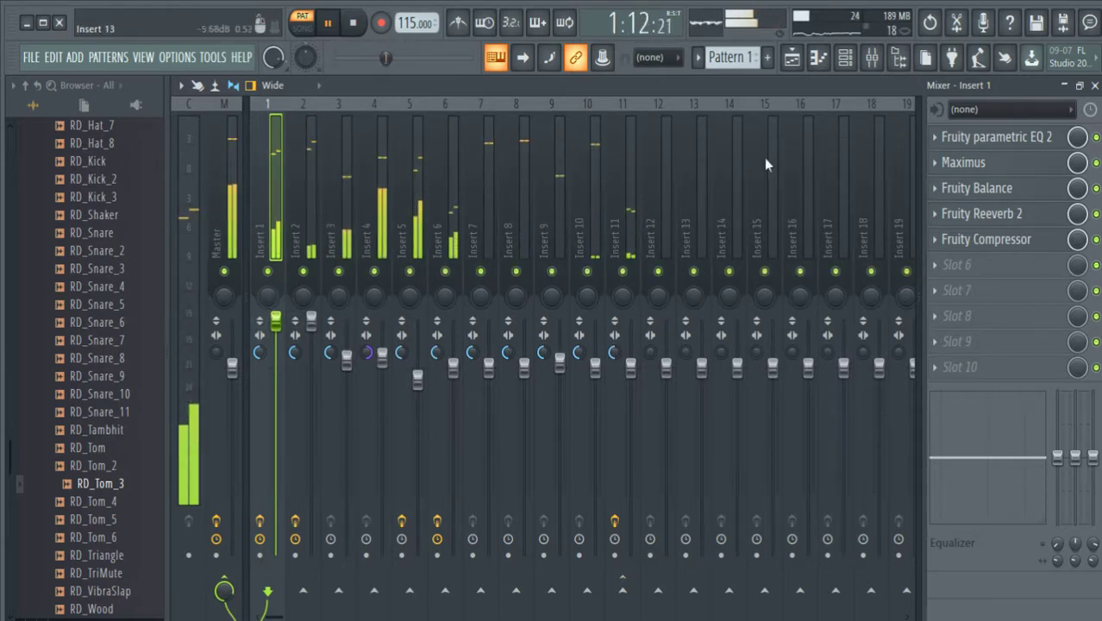
Step: Raise the Fruity Balance volume on Insert 1 to 4.5 dB and close the plugin window
click(1018, 192)
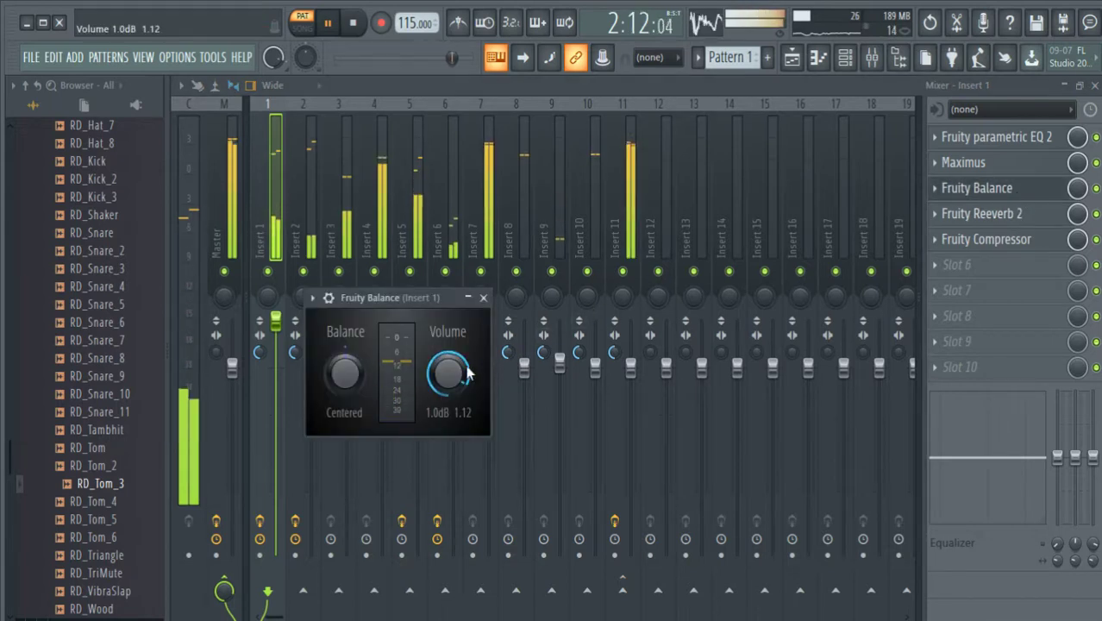
scroll(462, 375, up, 5)
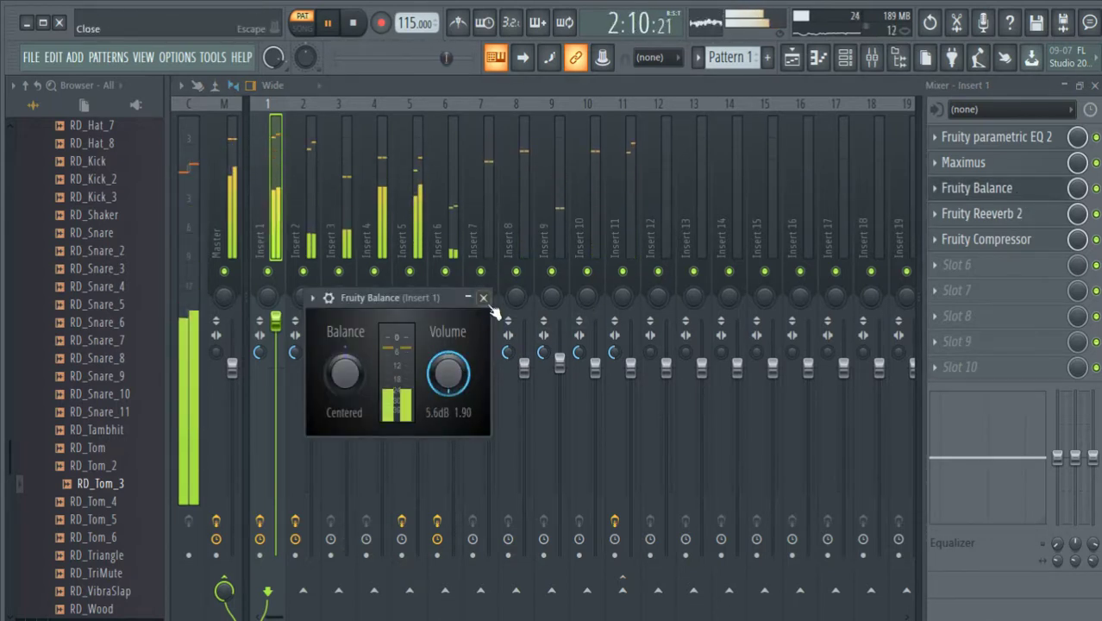
drag(450, 374, 450, 396)
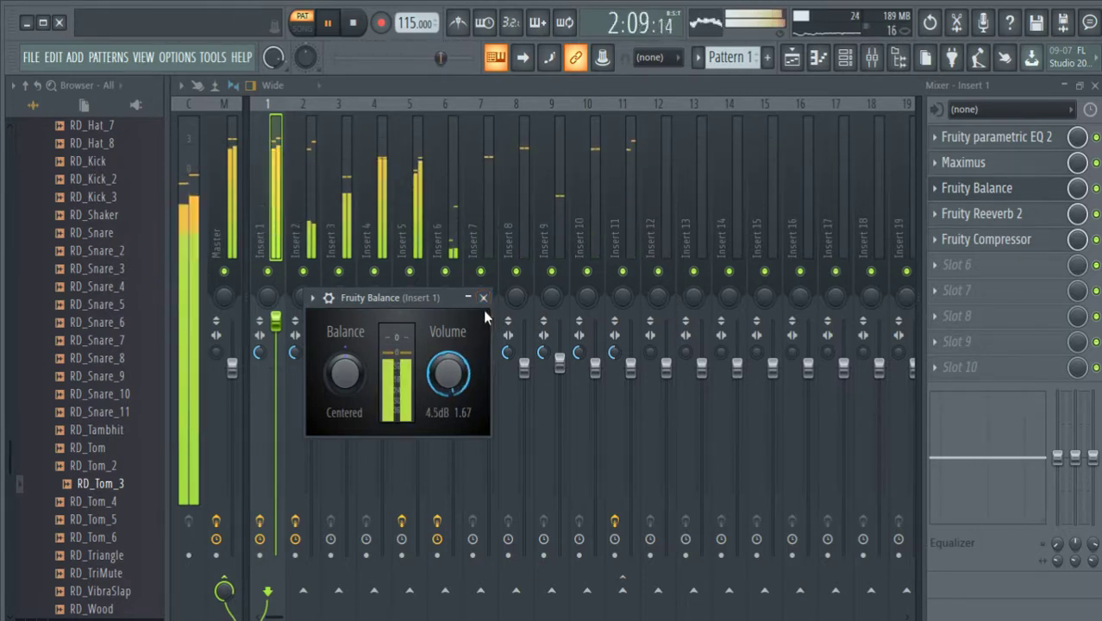
click(483, 298)
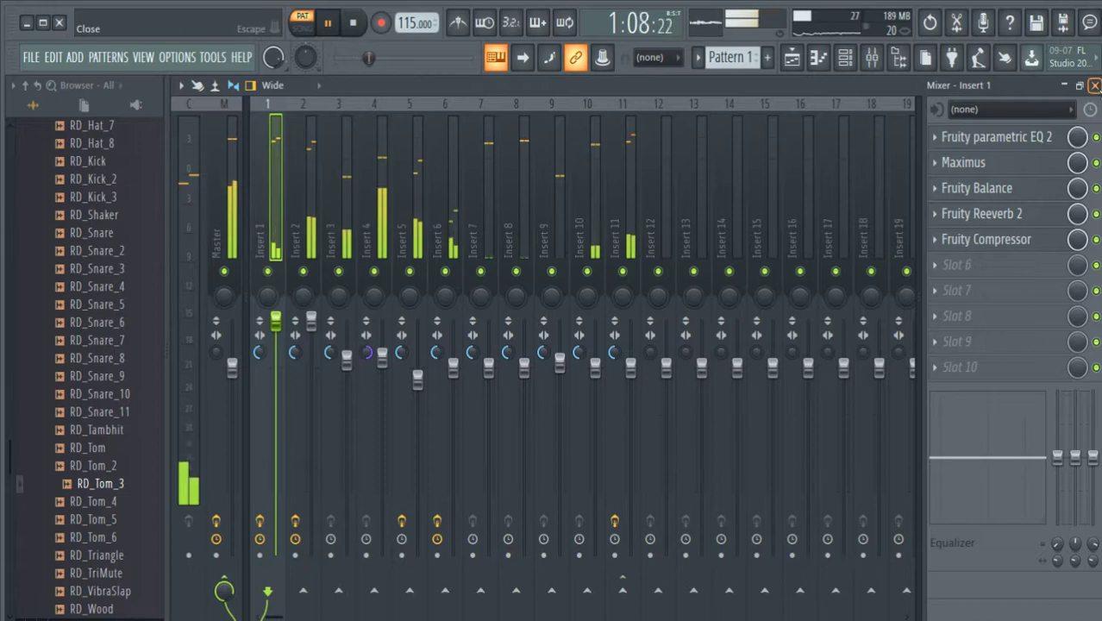
Step: Close the mixer, stop playback and split Pattern 1 by channel, leaving only the playlist open
click(1095, 85)
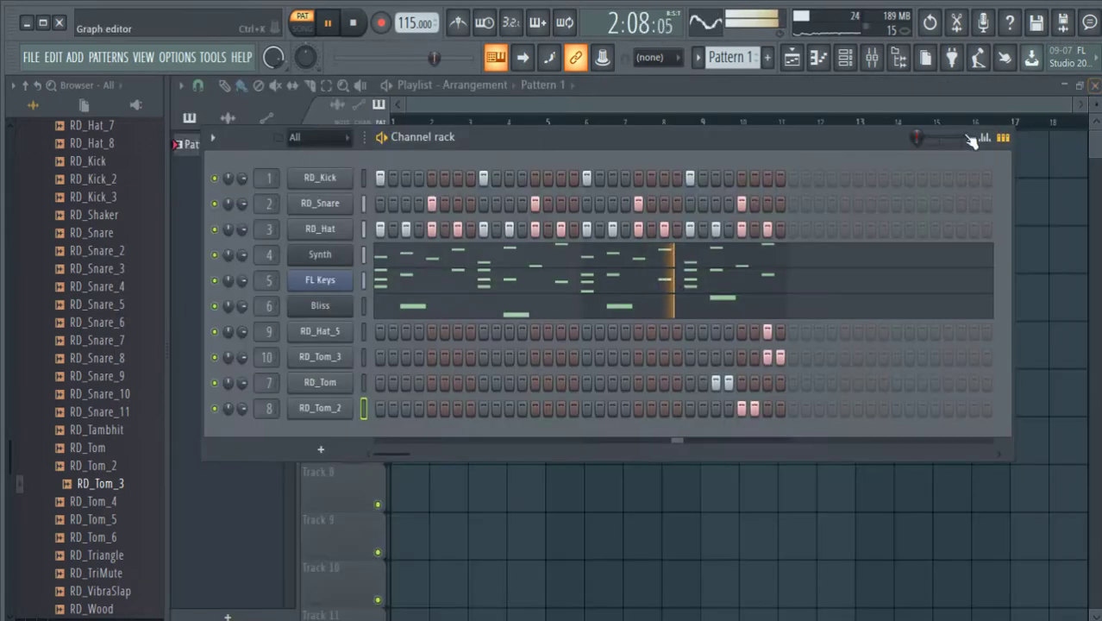
key(space)
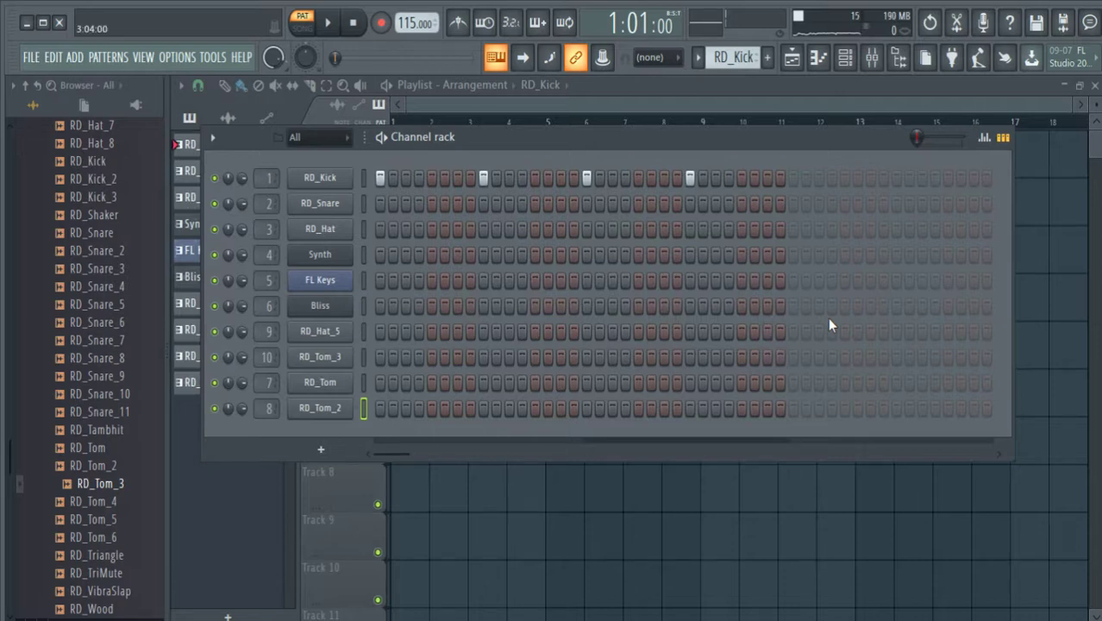
click(881, 87)
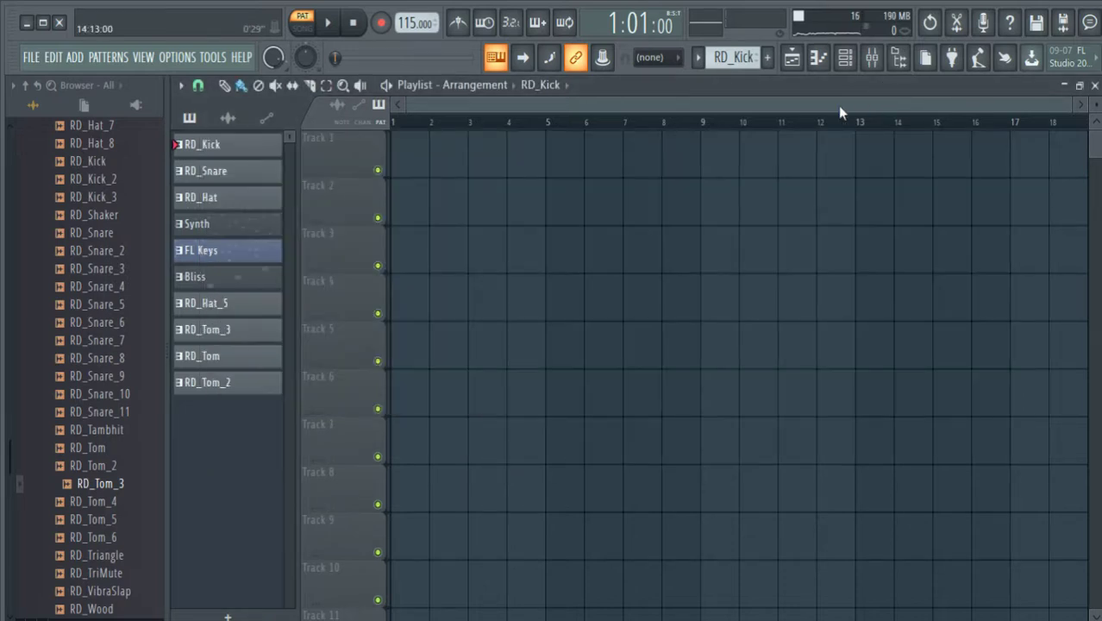
Step: Place the RD_Kick, RD_Snare and RD_Hat patterns at bar 1 on Tracks 1 to 3 and duplicate them to bar 3
click(397, 158)
click(276, 171)
click(402, 206)
click(265, 200)
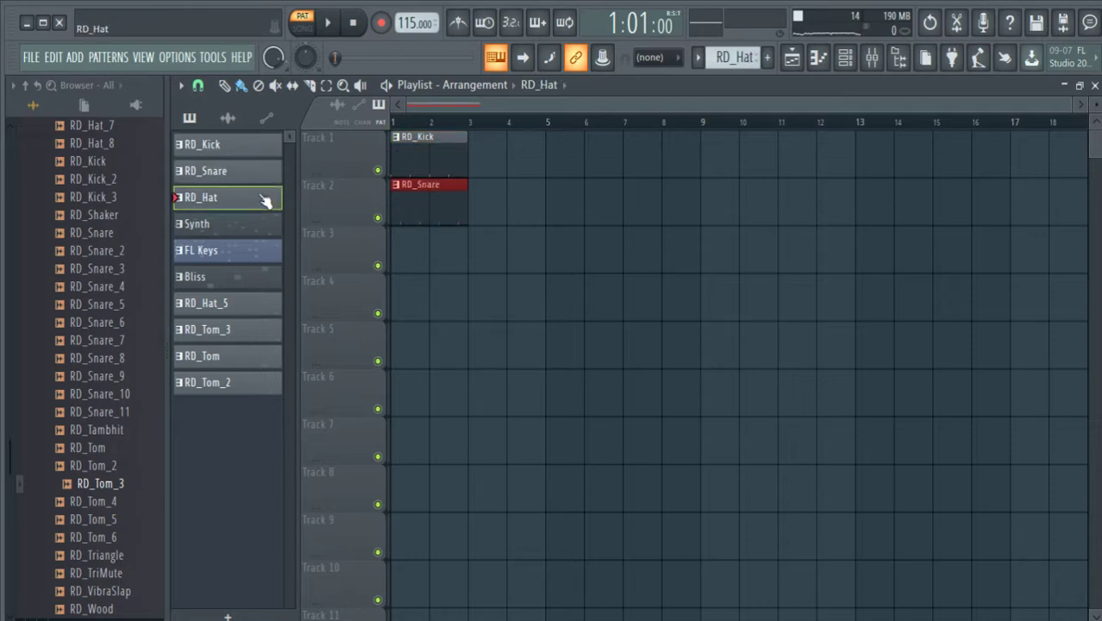
click(398, 255)
drag(457, 293, 423, 148)
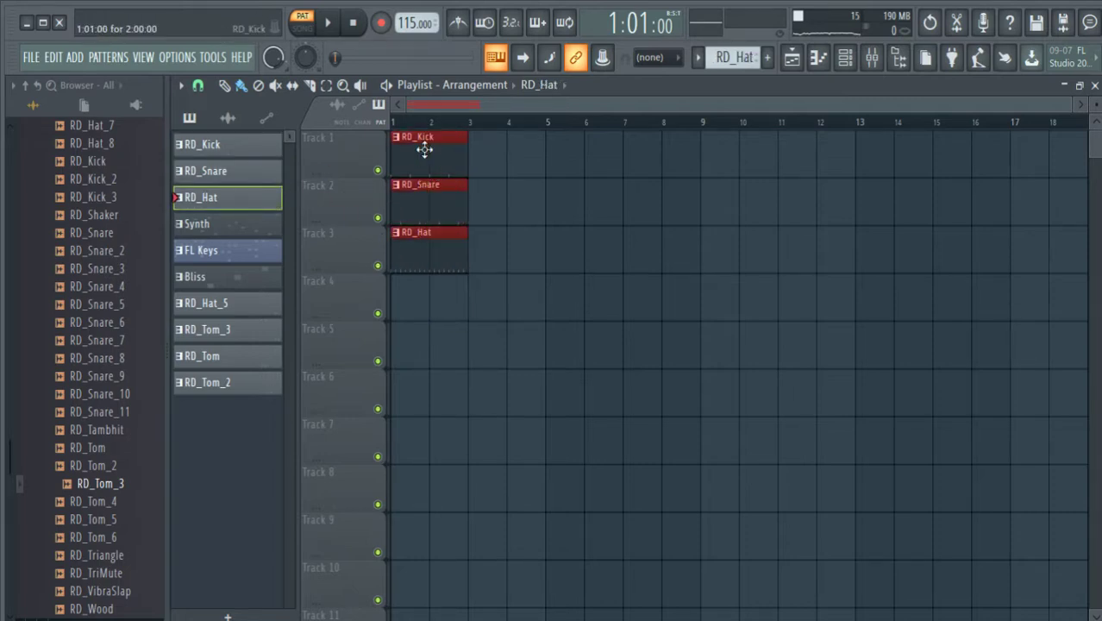
key(ctrl+b)
Step: Add the Synth pattern at bar 3 on Track 4 and duplicate the clips of bars 3–4 on Tracks 1 to 4 to bars 5 and 7
click(257, 248)
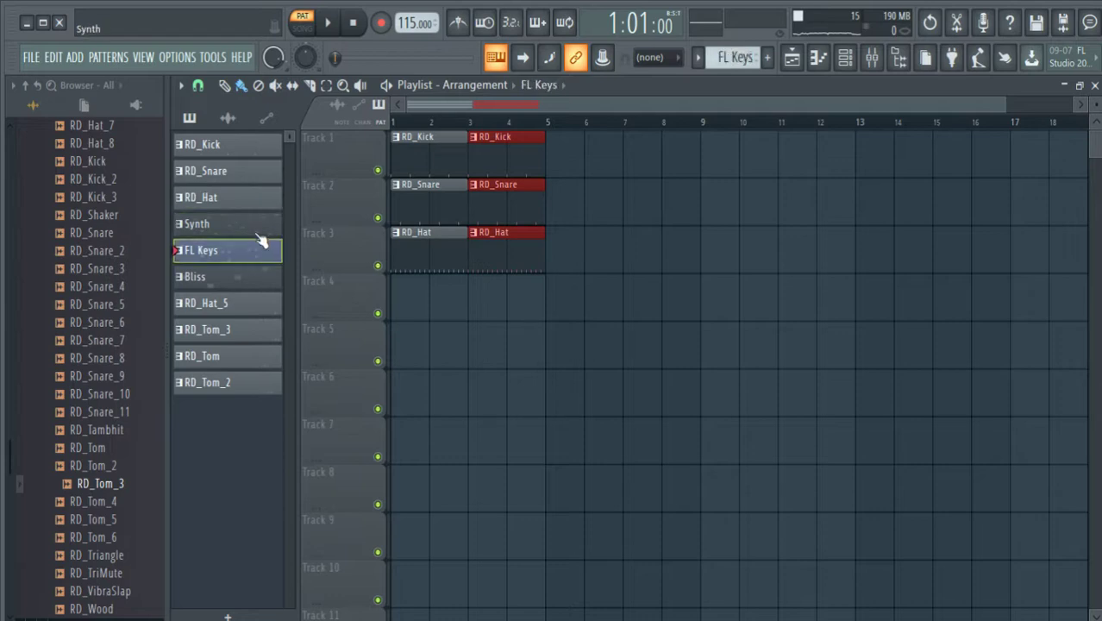
click(254, 229)
click(474, 297)
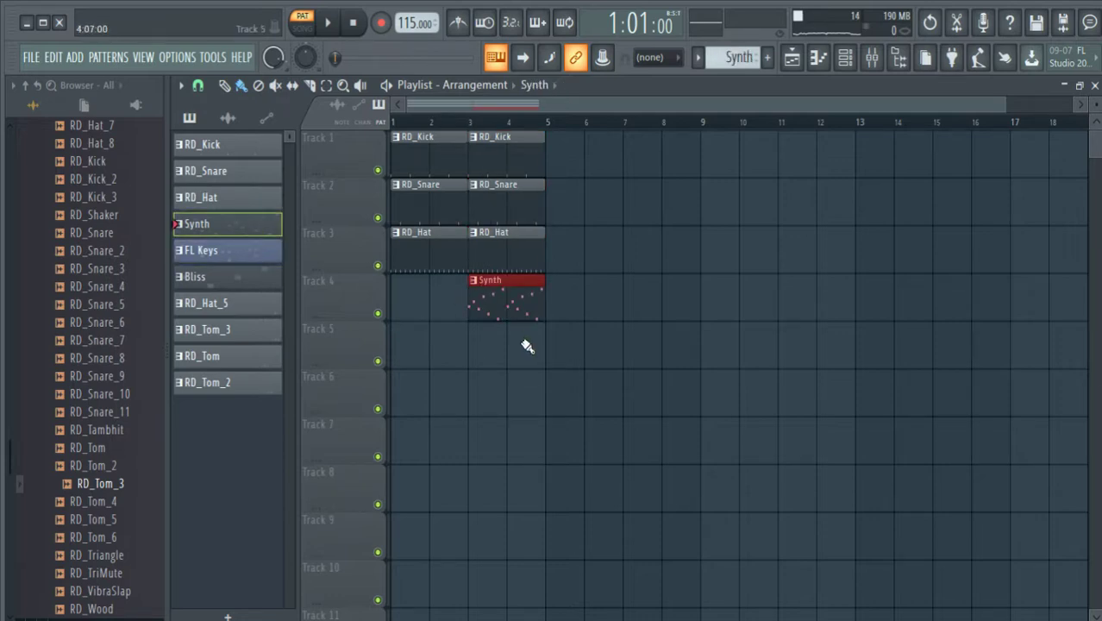
drag(522, 343, 490, 166)
right_click(495, 332)
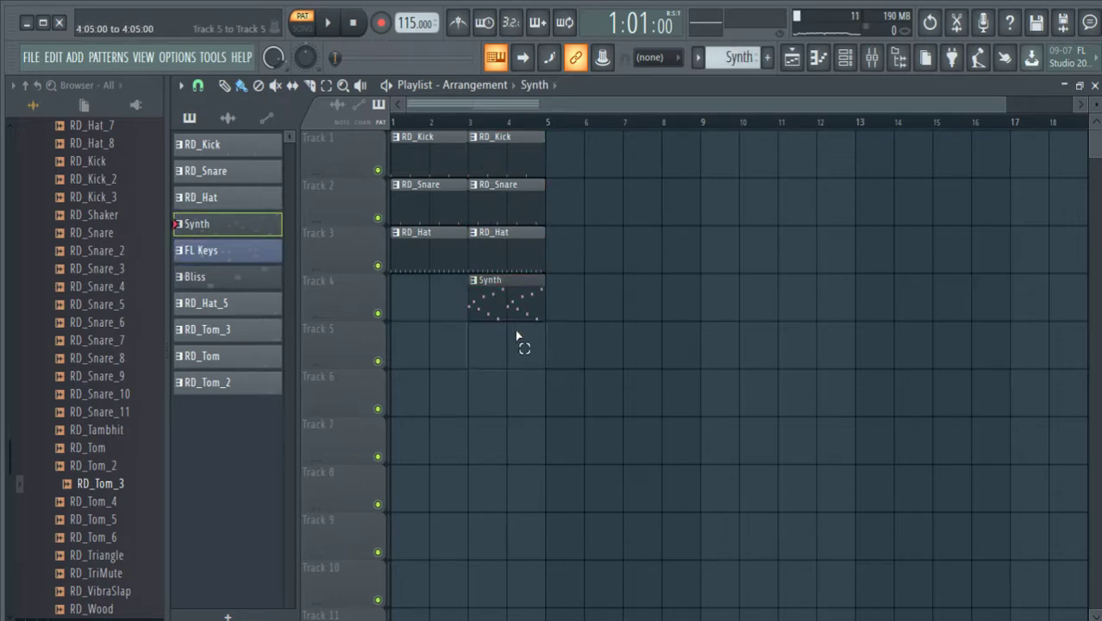
drag(520, 338, 499, 155)
key(ctrl+b)
key(ctrl+b)
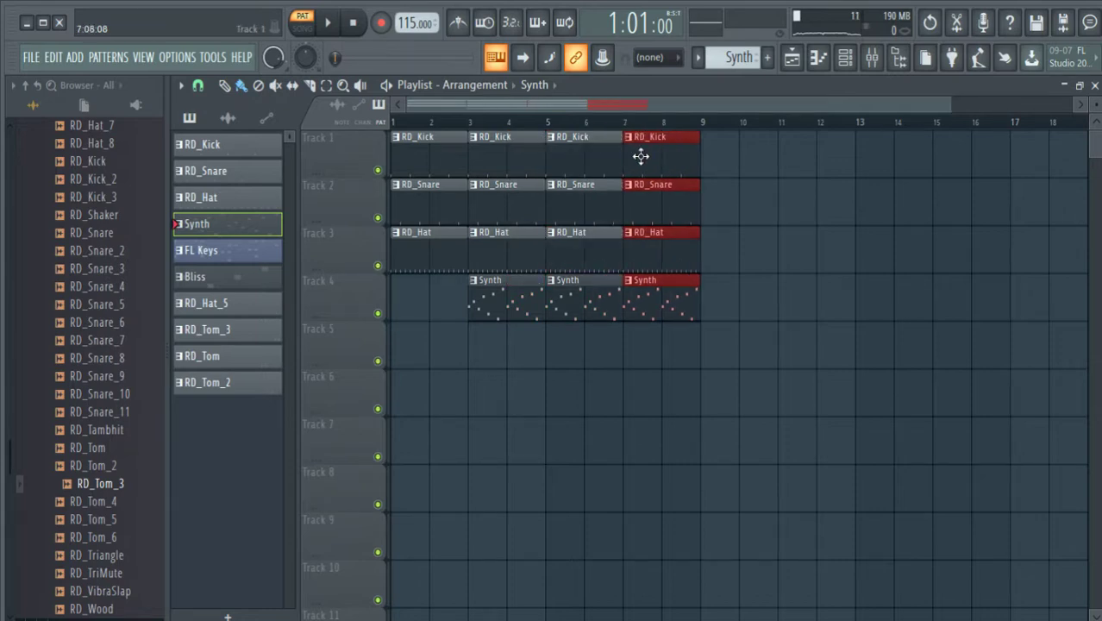
Step: Select the Bliss pattern and play it in pattern mode to hear it on its own
click(258, 279)
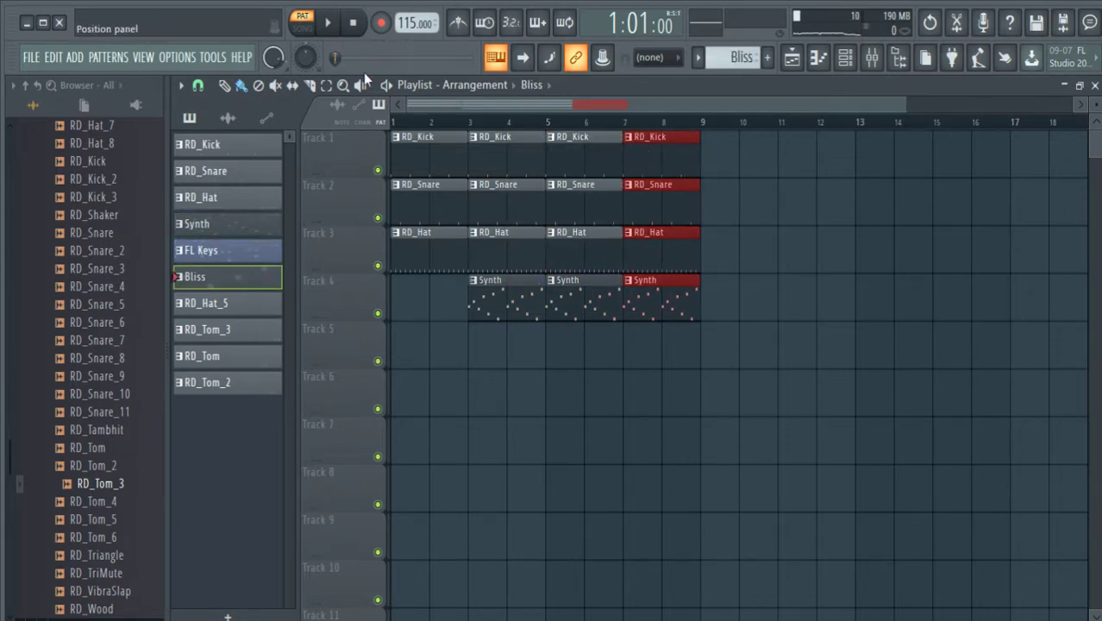
click(387, 86)
click(387, 85)
click(312, 20)
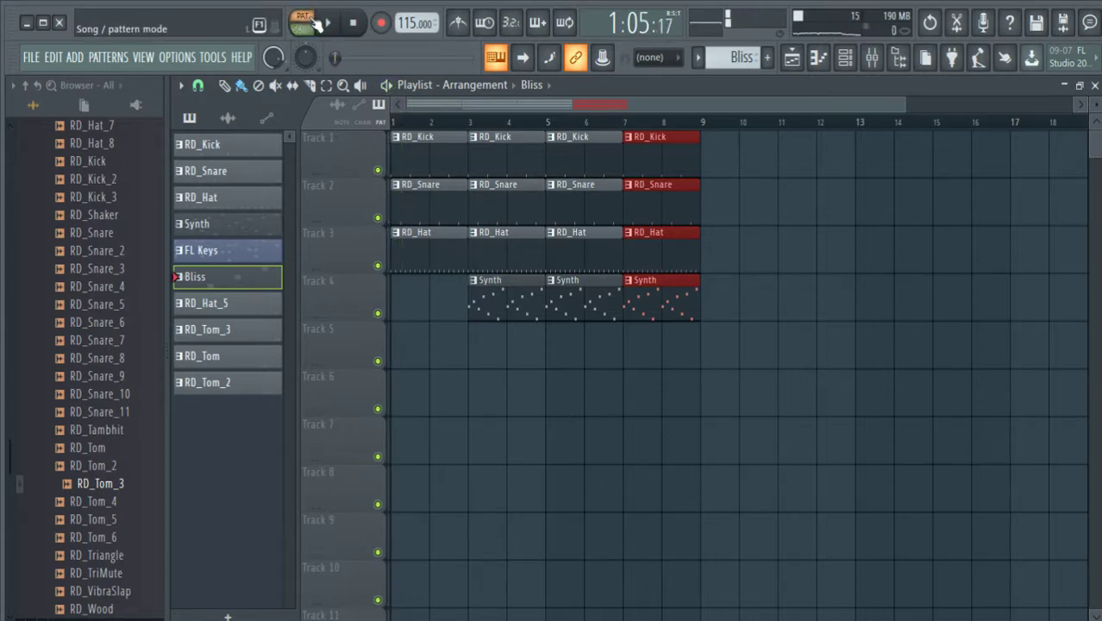
click(330, 24)
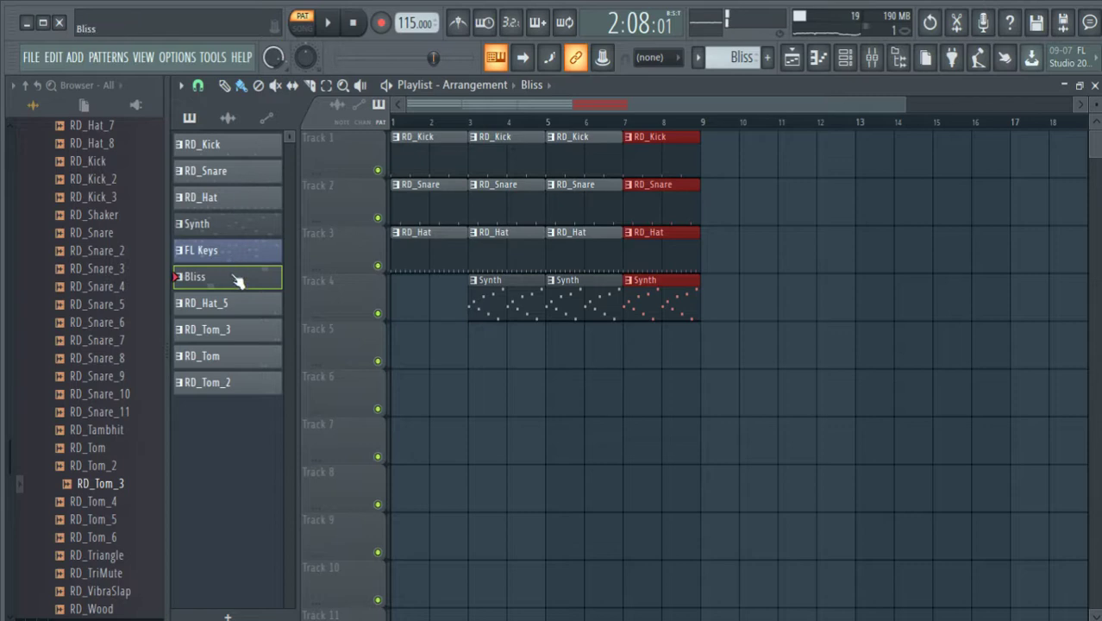
Step: Add the Bliss pattern at bar 7 on Track 5 and duplicate all clips of bars 7–8 to bars 9 and 11
click(642, 345)
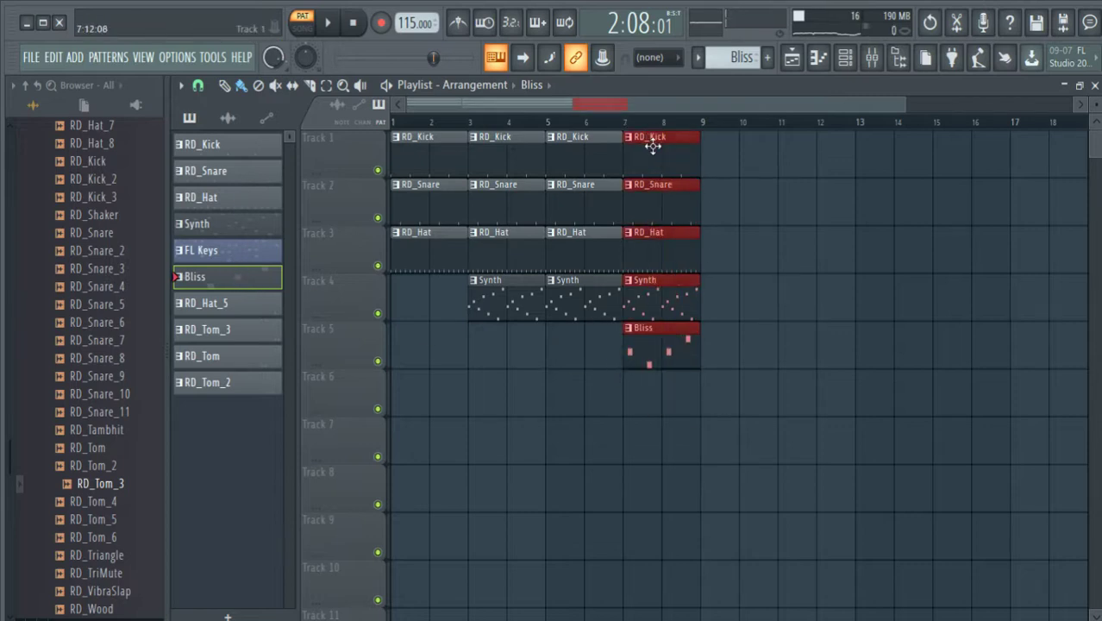
key(ctrl+b)
key(ctrl+b)
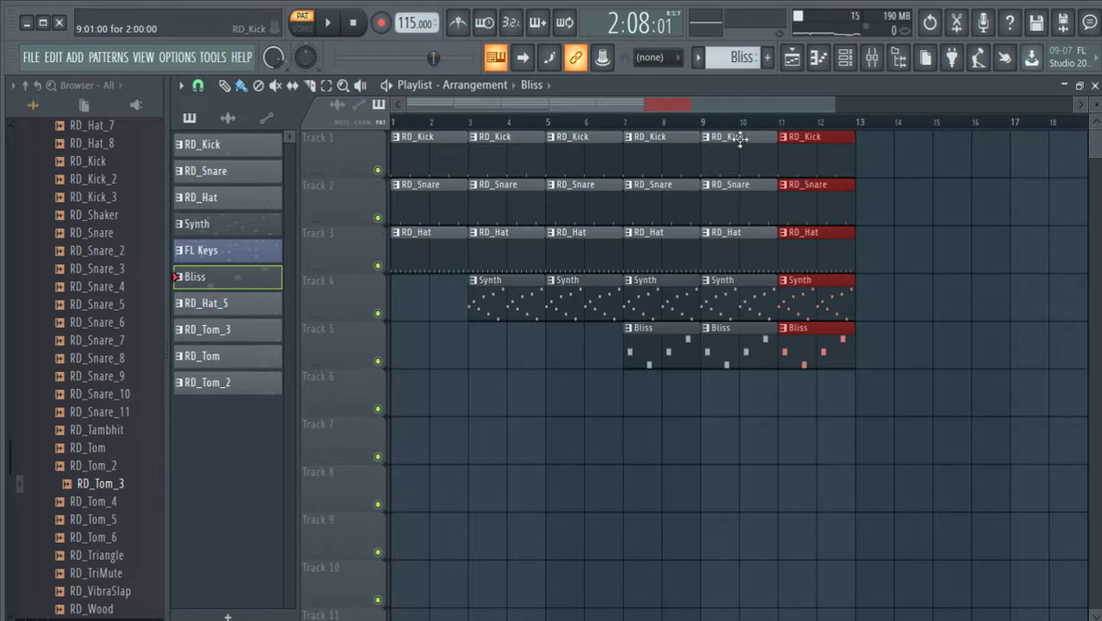
Step: Place the RD_Hat_5 pattern at bar 11 on Track 6
click(233, 252)
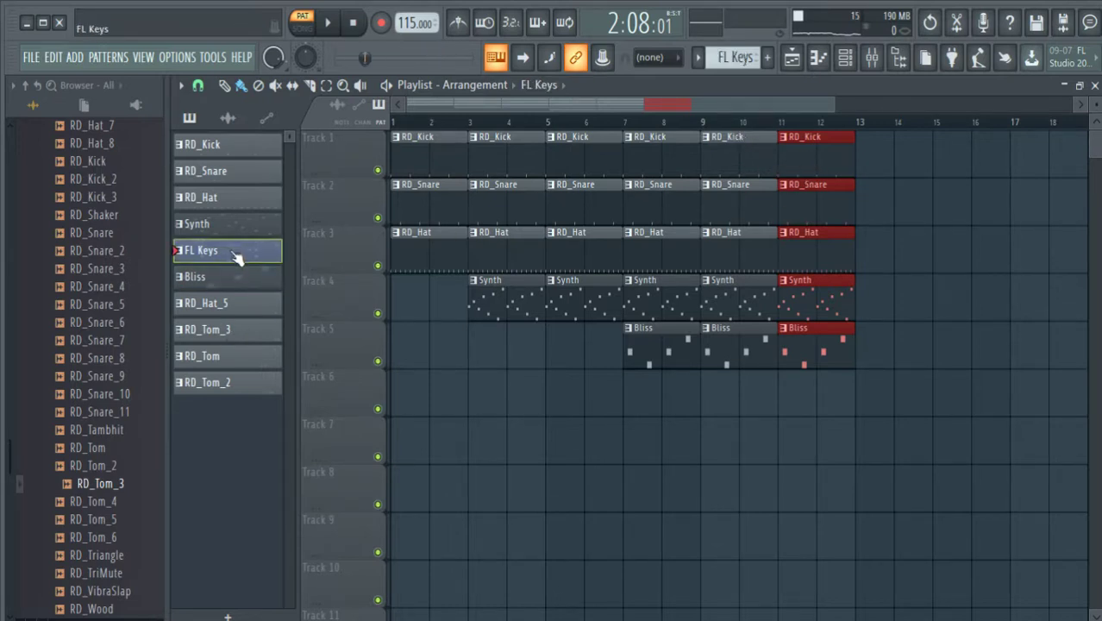
click(237, 305)
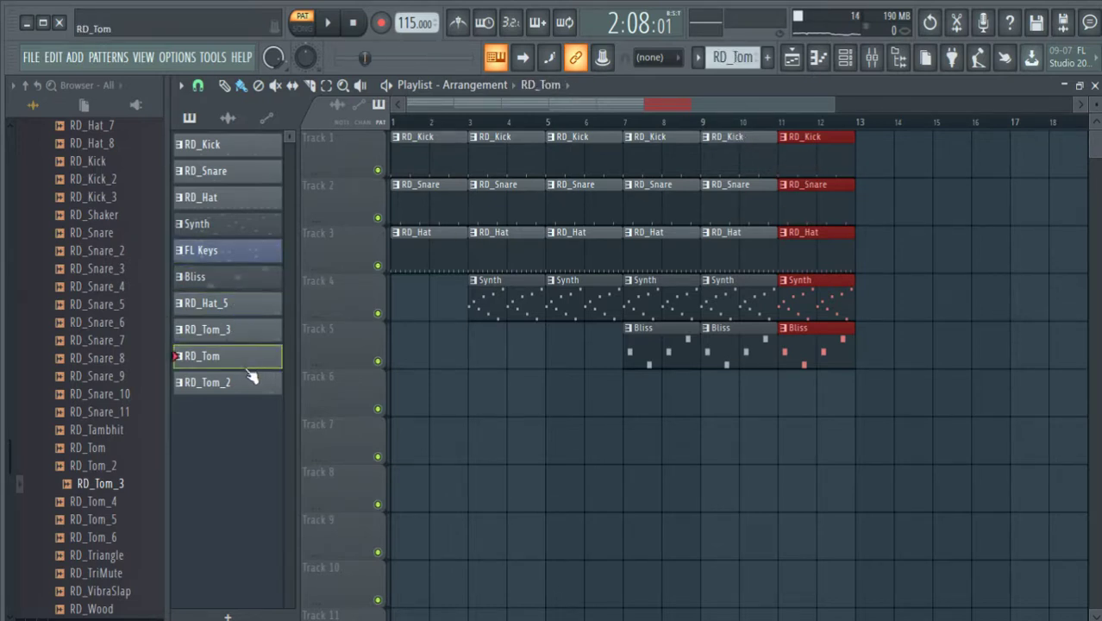
click(789, 400)
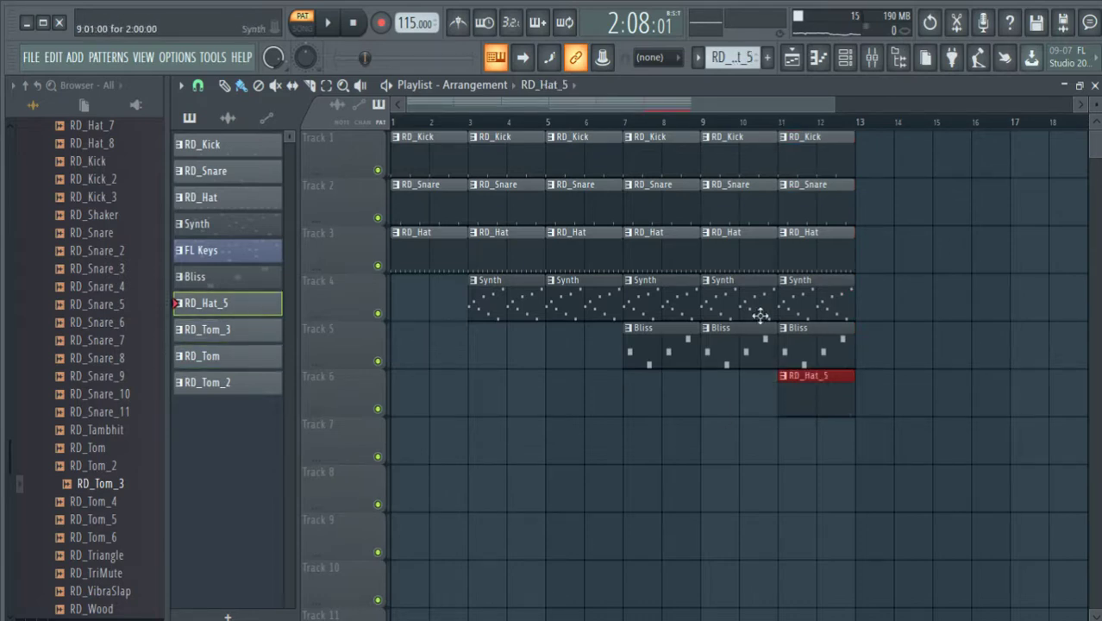
Step: Place the FL Keys pattern at bar 13 on Track 7 and duplicate the clips of bars 11–12 on Tracks 1 to 6 to bar 13
click(226, 252)
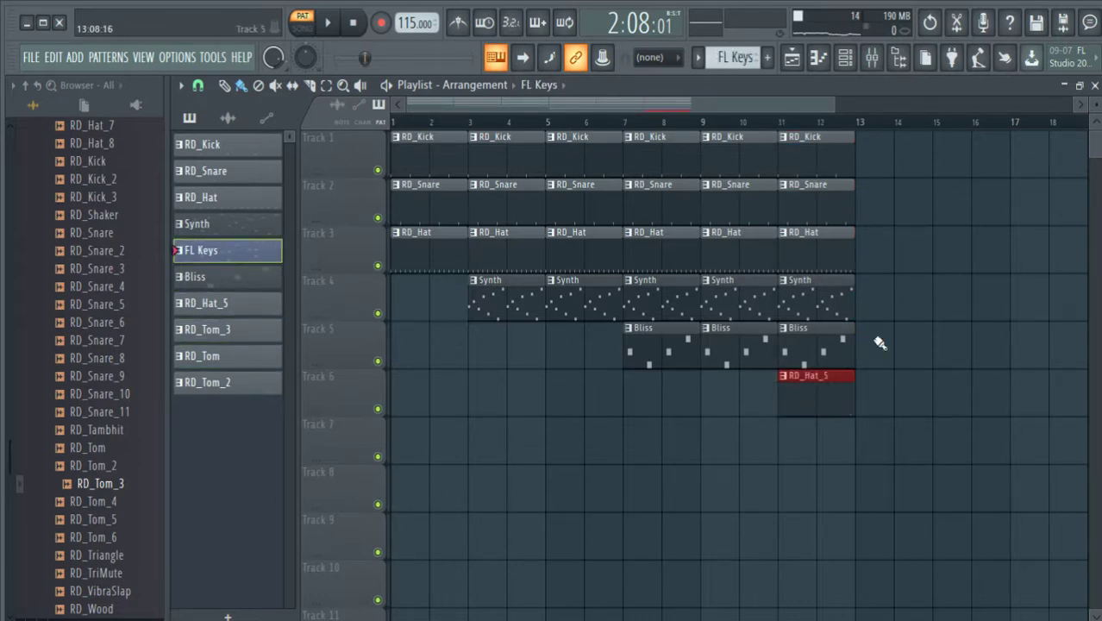
click(874, 445)
drag(824, 440, 890, 165)
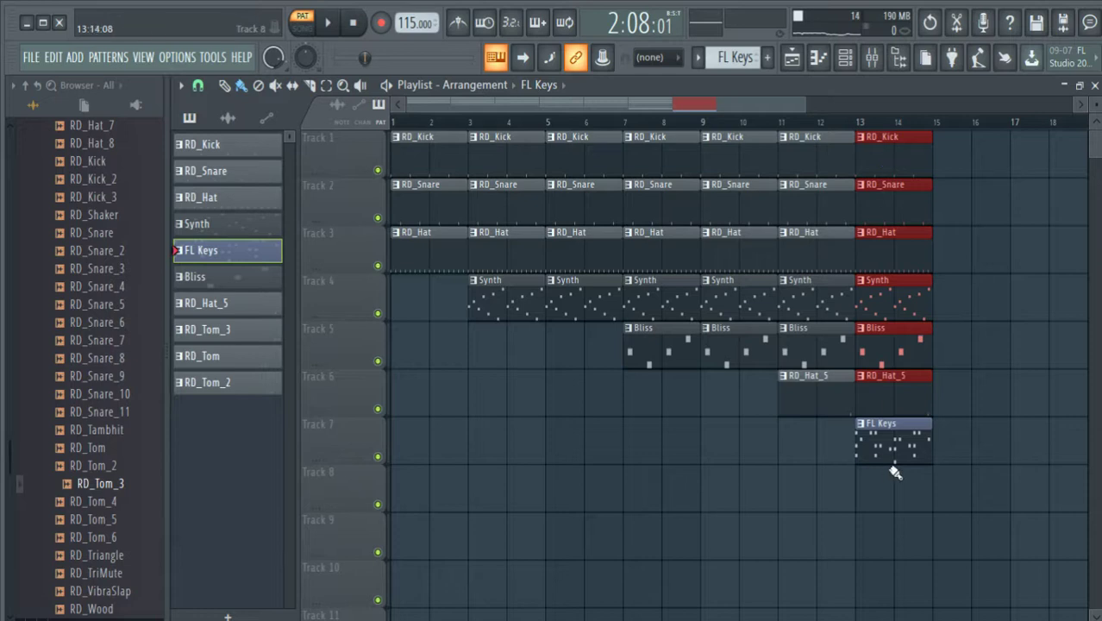
Step: Delete the RD_Hat_5 clip at bar 13 and duplicate the remaining clips of bars 13–14 to bar 15
right_click(897, 399)
drag(909, 491, 897, 160)
drag(897, 160, 940, 159)
scroll(898, 129, down, 3)
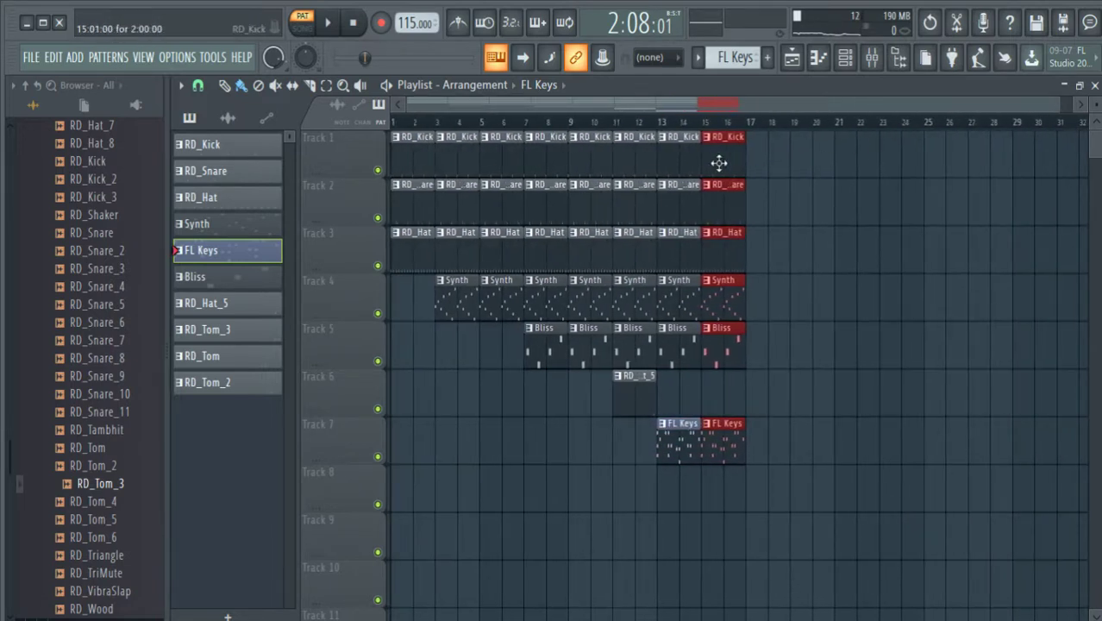
Step: Duplicate the clips of bars 15–16 to bar 17 and place RD_Tom_3, RD_Tom and RD_Tom_2 there on Tracks 8, 9 and 10
drag(719, 163, 768, 163)
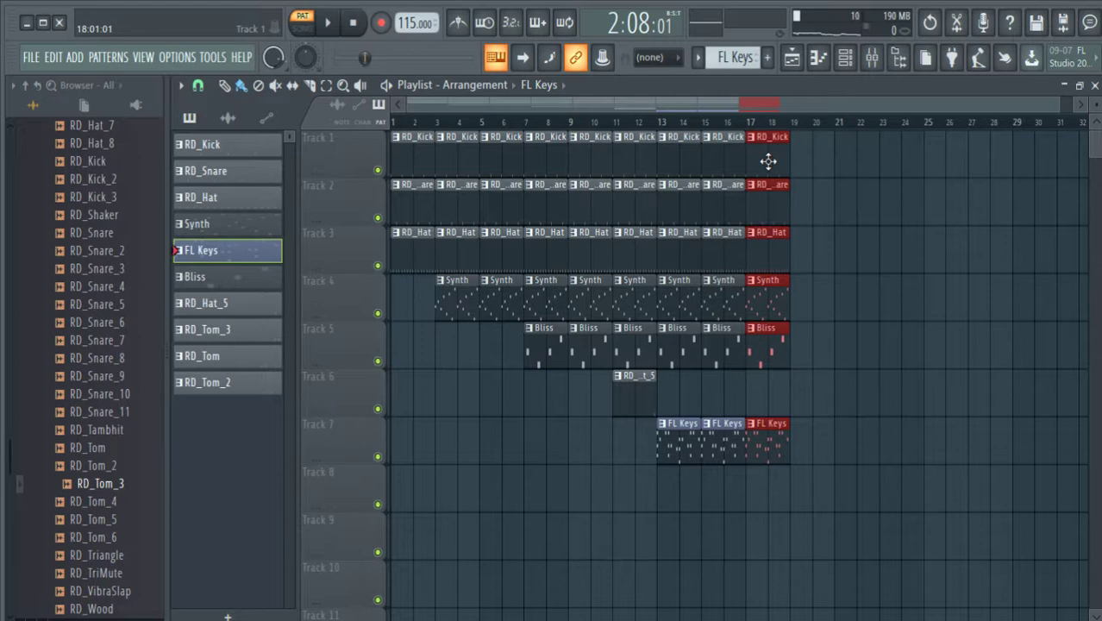
click(238, 333)
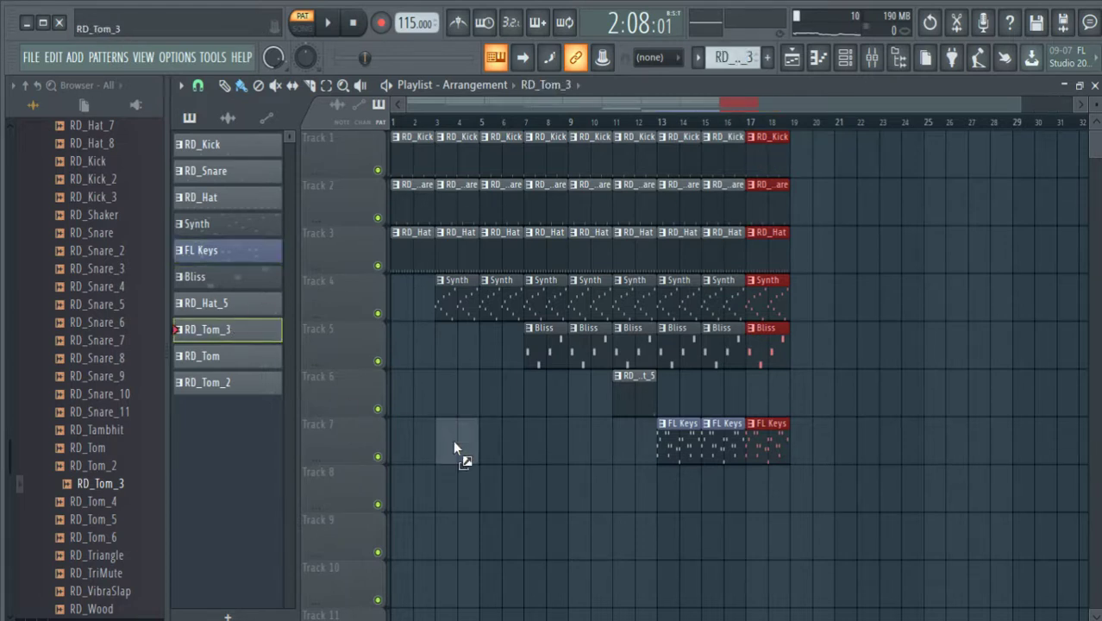
click(745, 495)
click(249, 362)
click(728, 547)
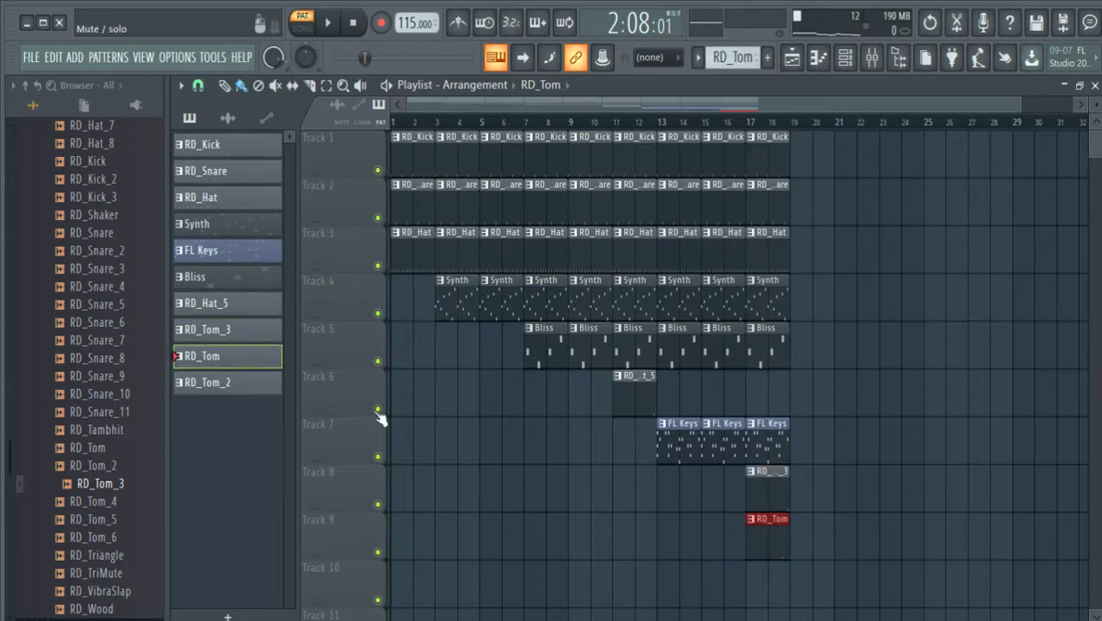
click(226, 382)
click(775, 584)
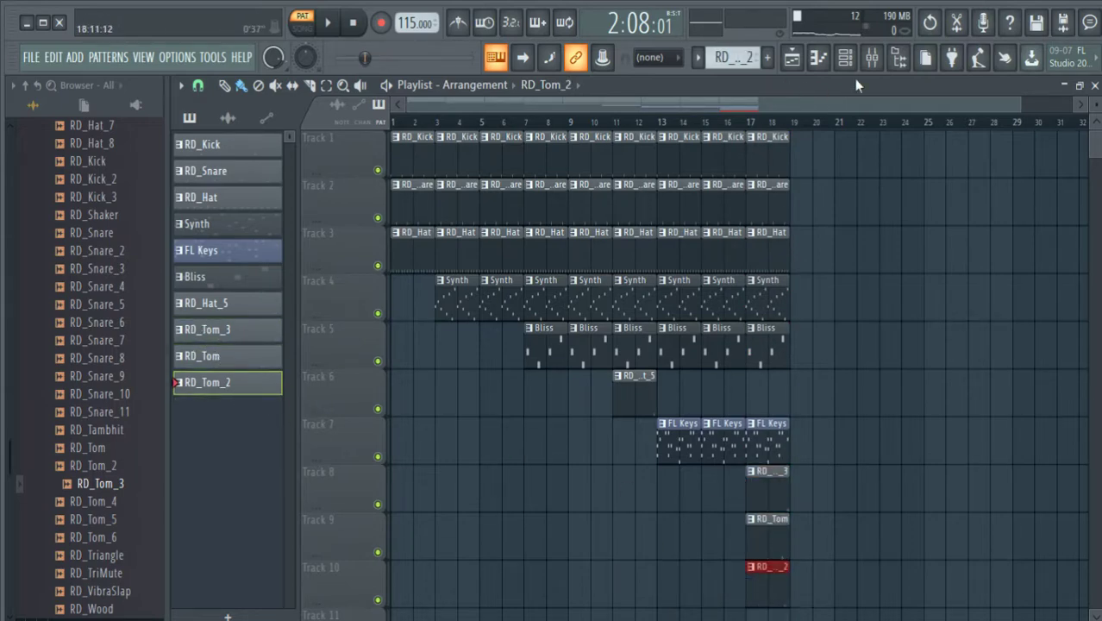
Step: Solo Insert 5 in the mixer and play the FL Keys pattern through its Effector
click(872, 57)
click(414, 194)
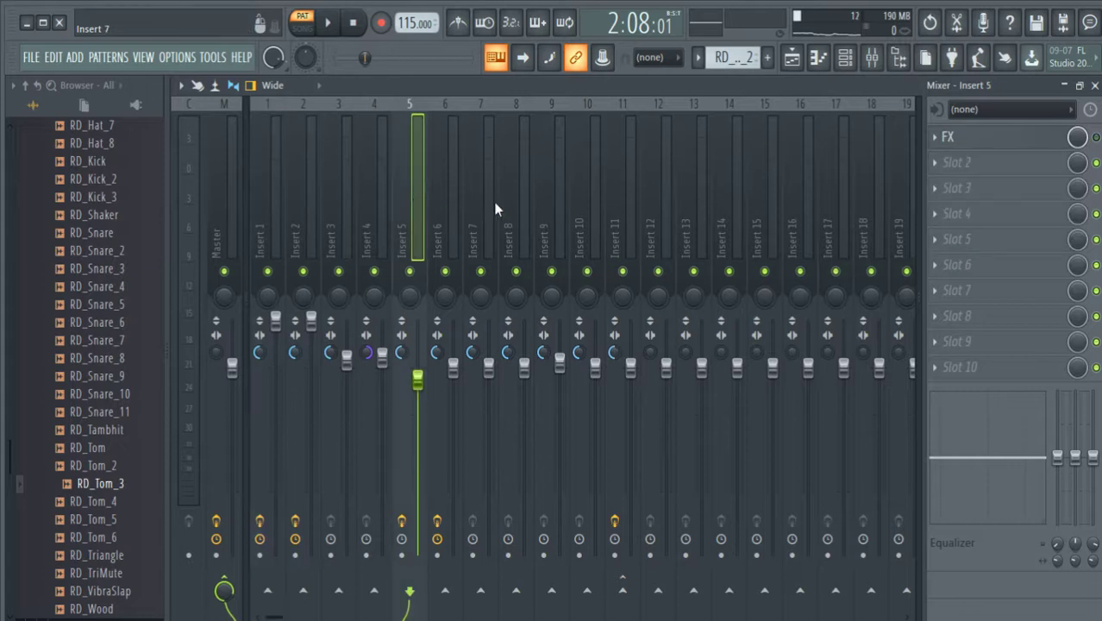
click(952, 138)
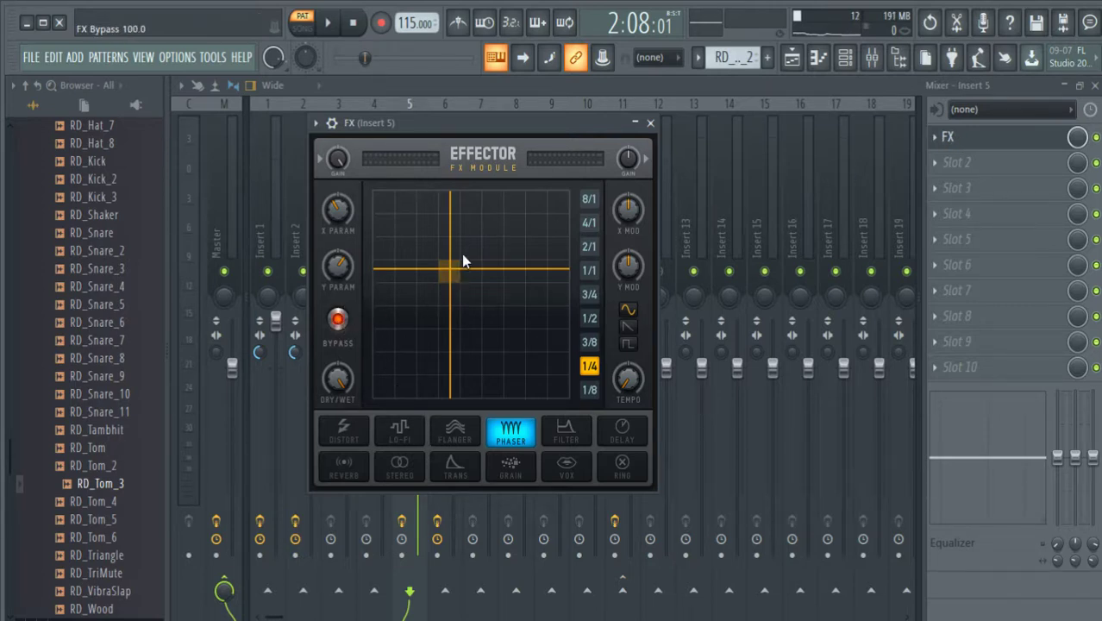
drag(493, 129, 458, 293)
right_click(412, 272)
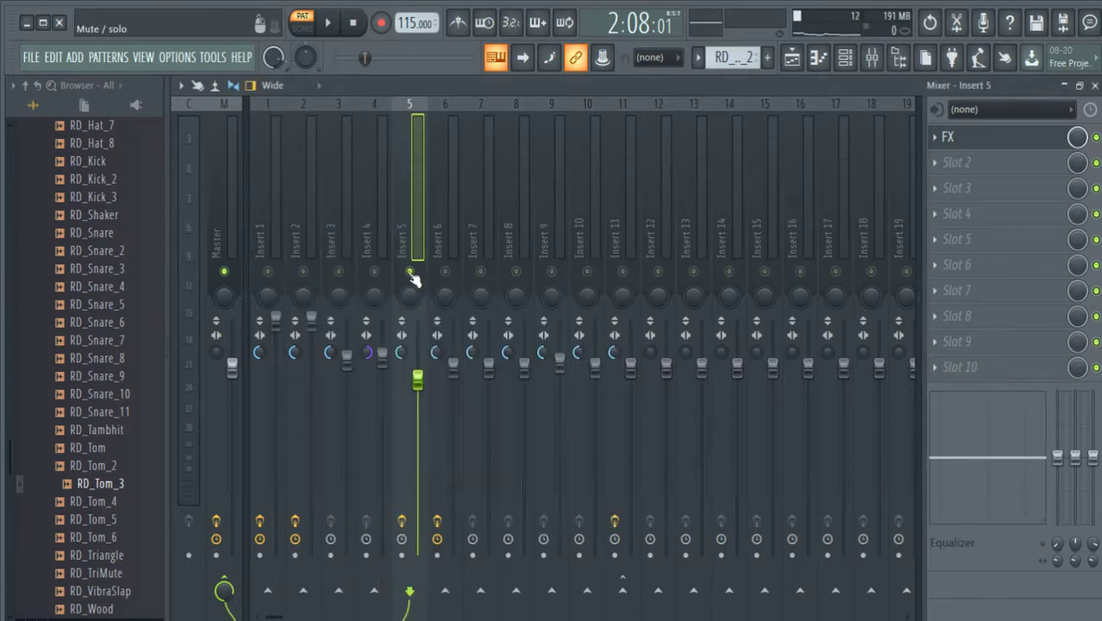
key(space)
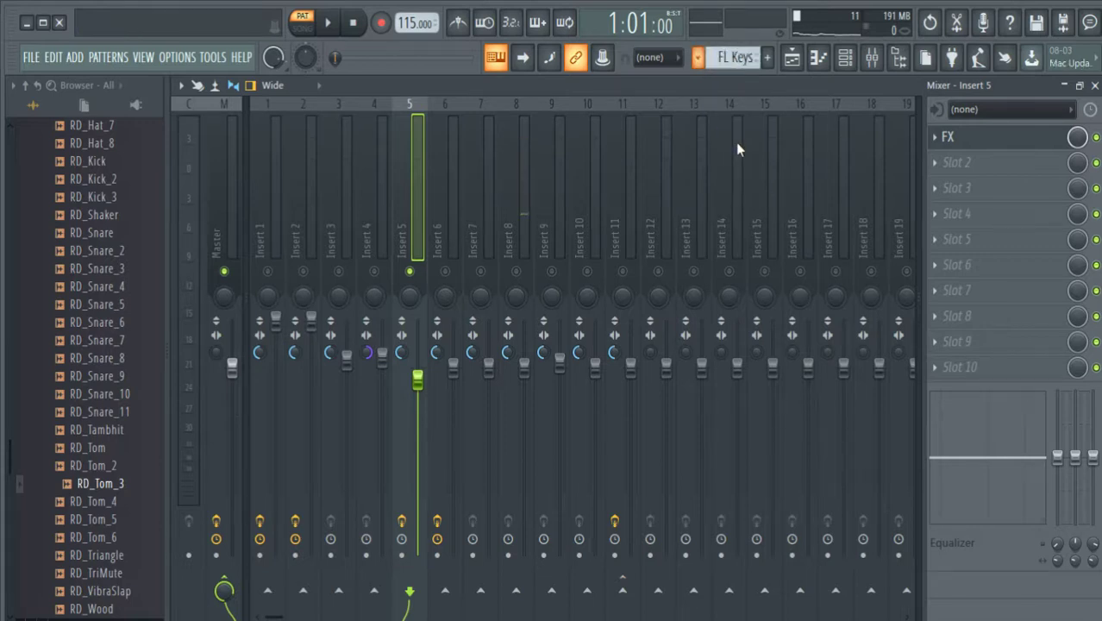
key(space)
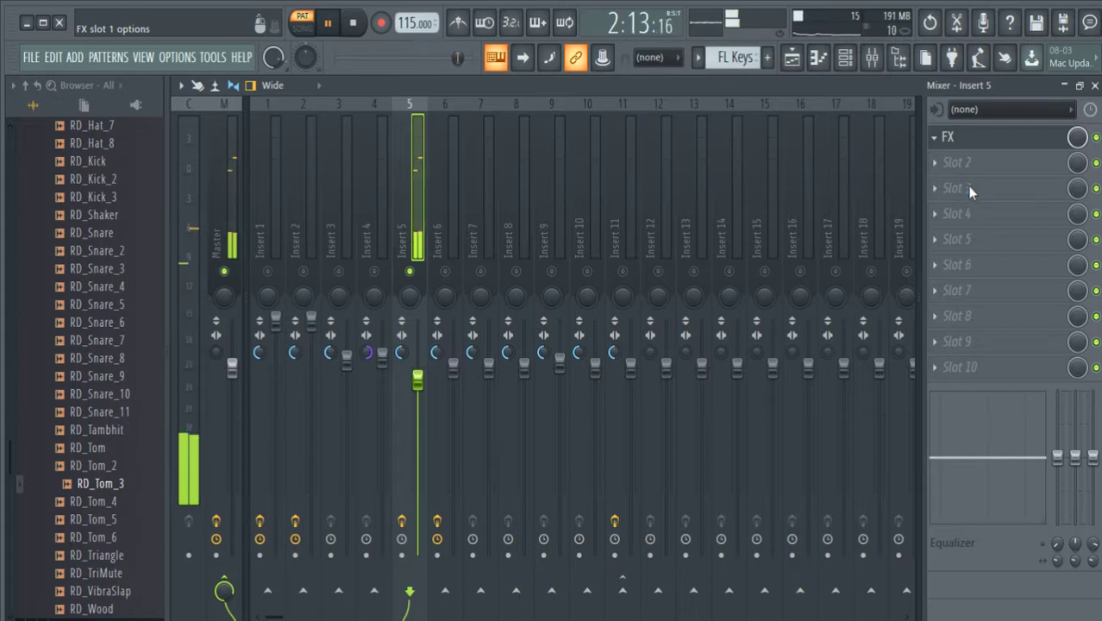
Step: Compare the sound of Insert 5 with the Effector's bypass switched off and on
click(967, 144)
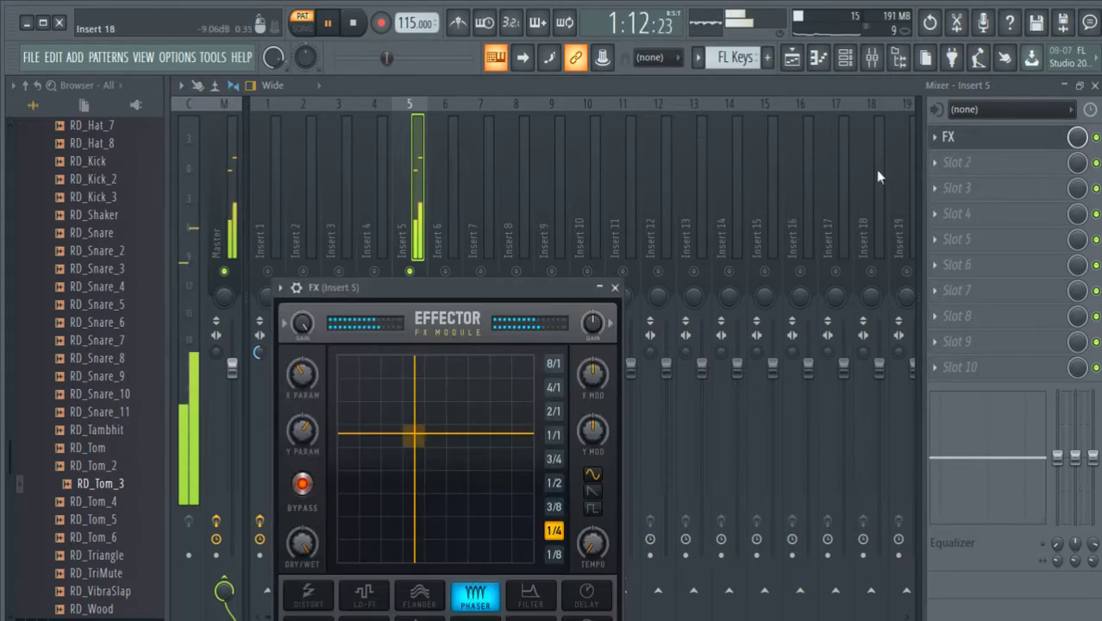
drag(528, 279, 565, 171)
click(355, 367)
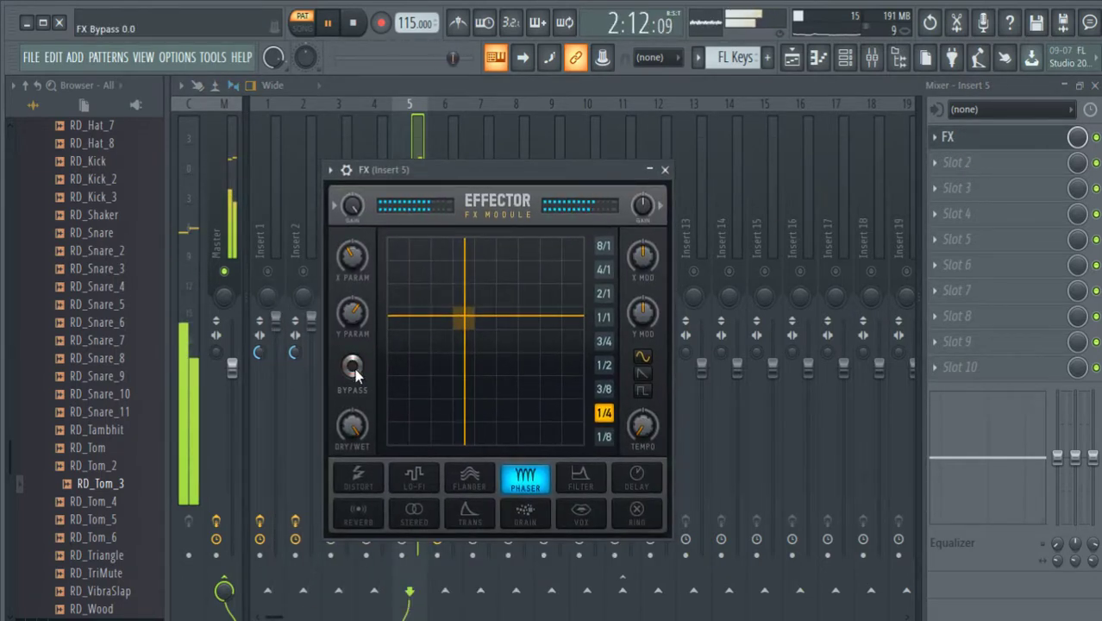
click(352, 369)
Step: Try the Flanger effect on Insert 5 with bypass off and the X parameter at about 70
click(472, 484)
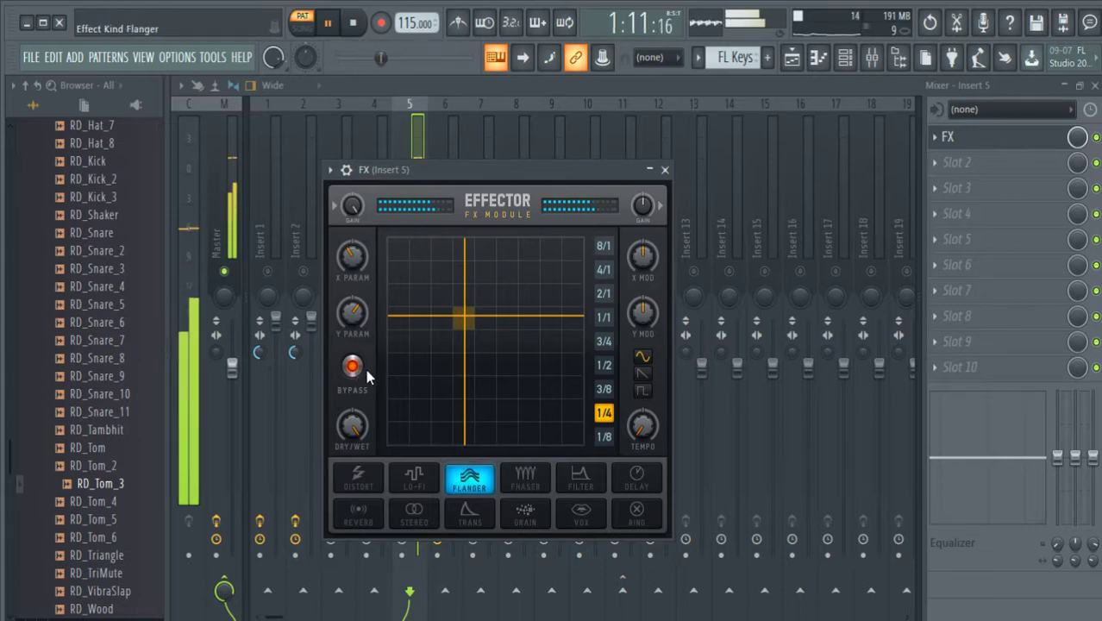
click(354, 367)
drag(390, 357, 527, 306)
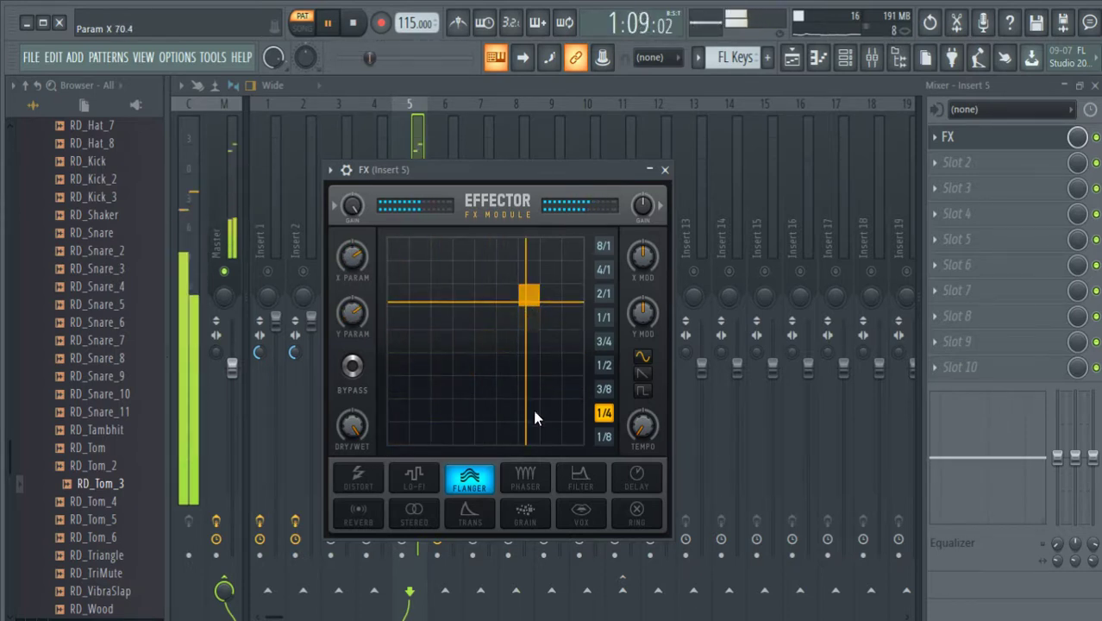
Step: Try the Grain and Trans effects in the Effector at different X and Y parameter positions
click(527, 514)
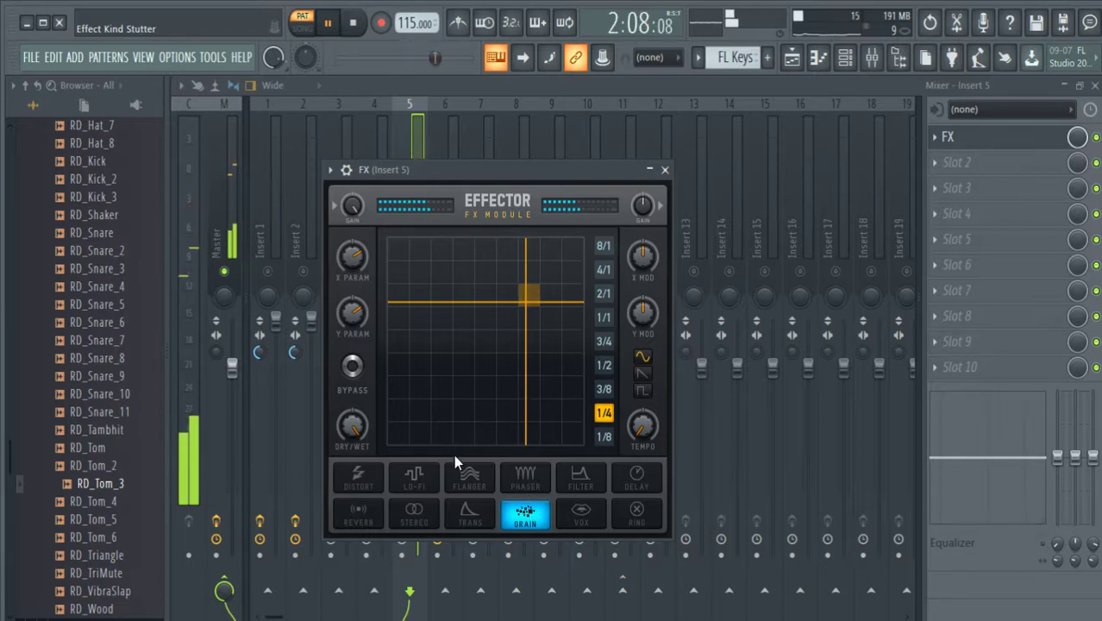
click(457, 423)
click(470, 477)
click(471, 514)
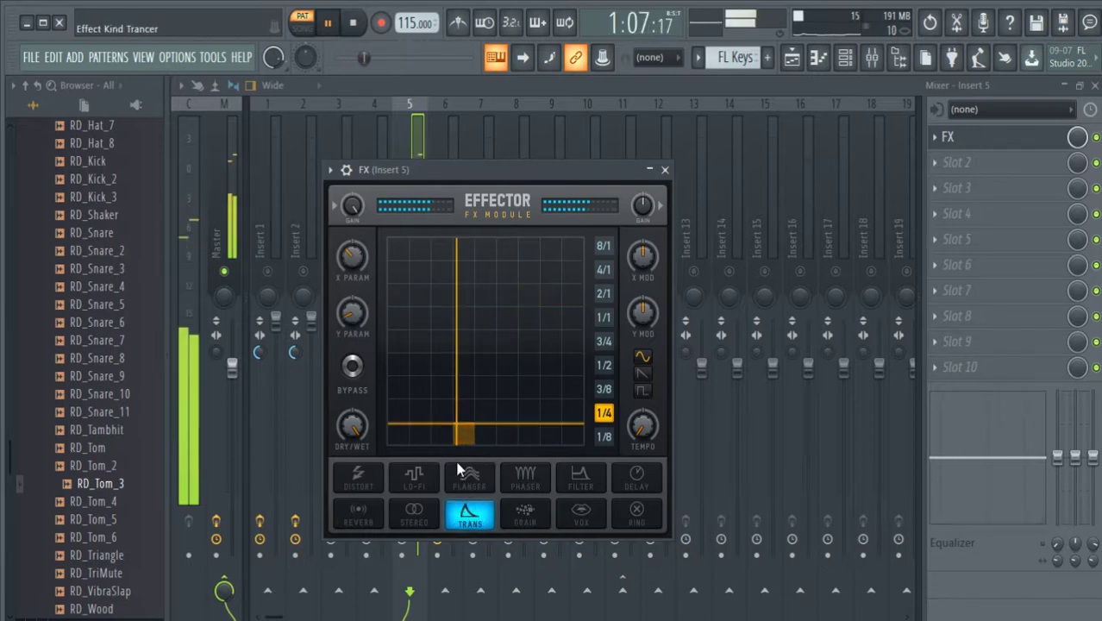
drag(457, 431, 413, 278)
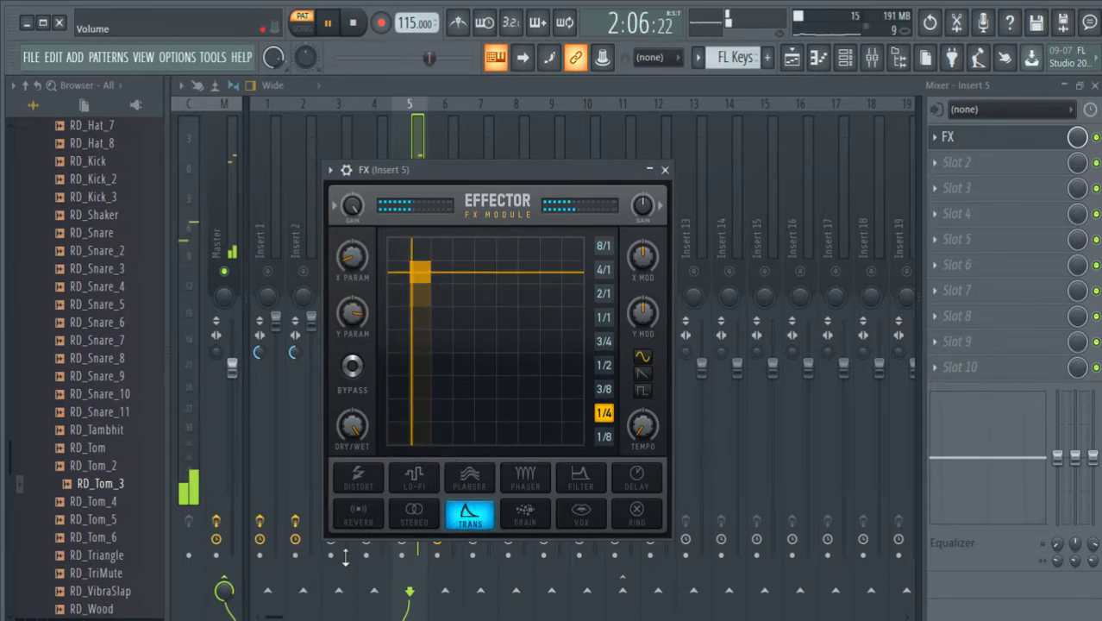
Step: Set the Effector to Phaser with the X and Y parameters at maximum and switch its bypass on
click(526, 477)
drag(439, 342, 610, 225)
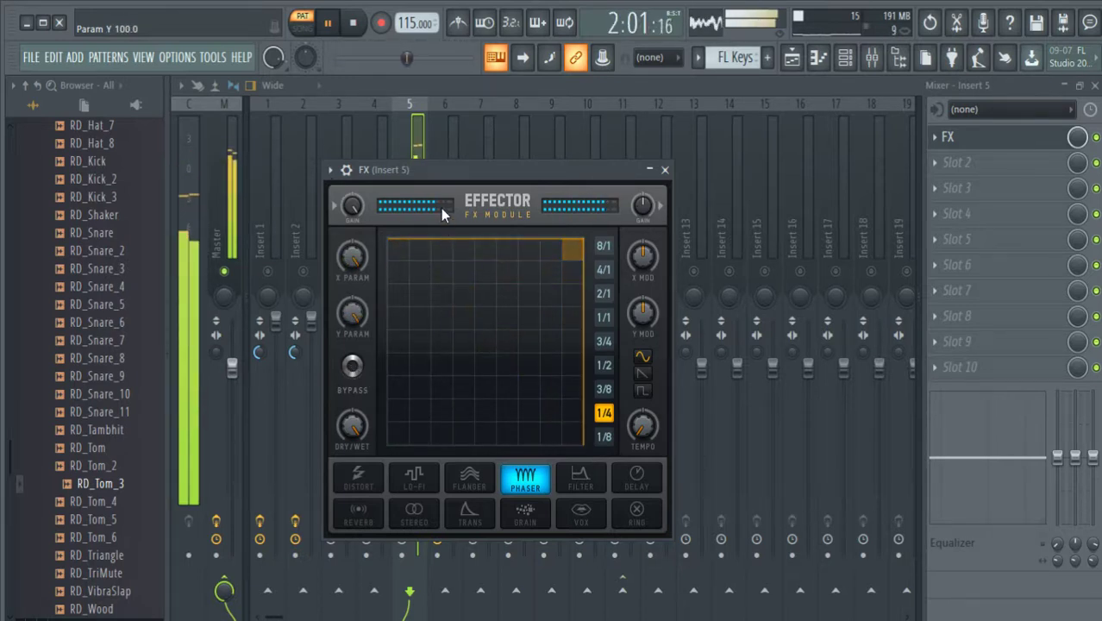
click(351, 366)
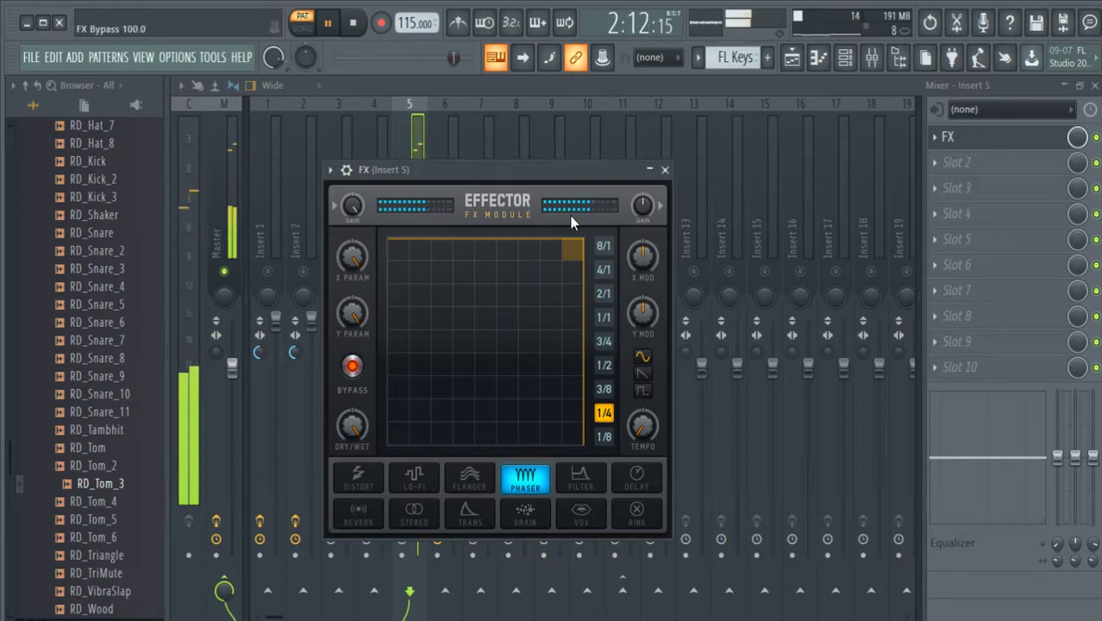
Step: Create an automation clip for the Effector's bypass on Insert 5, stop playback and return to the playlist
click(665, 169)
key(space)
click(1096, 85)
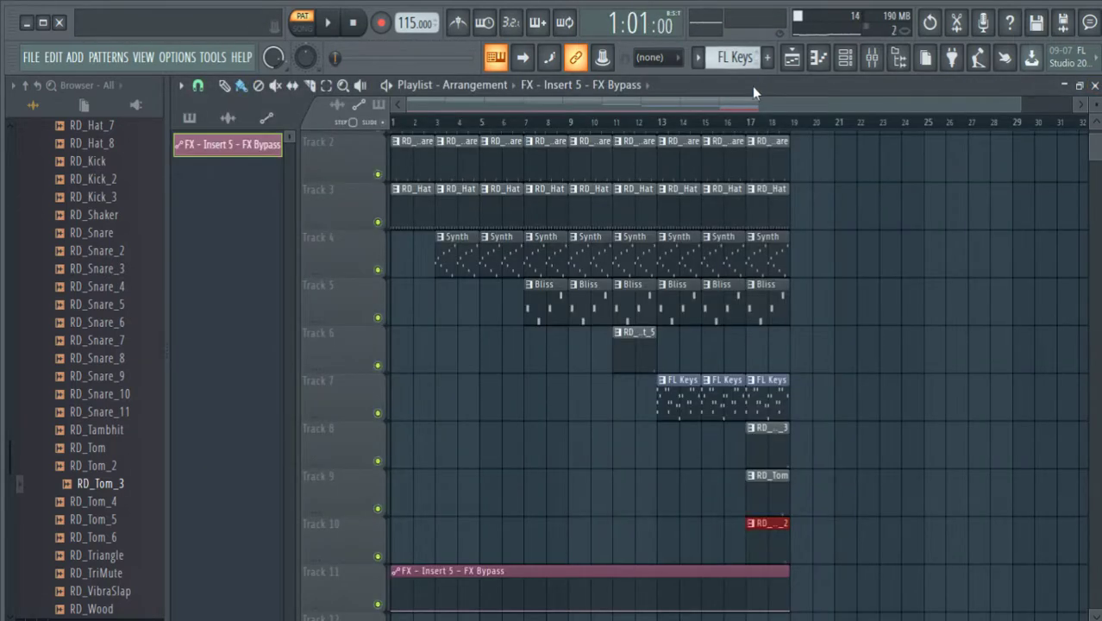
Step: Extend the FX Bypass automation clip on Track 11 to bar 27 and raise its level to 100% from bar 19 onward
scroll(770, 126, up, 4)
scroll(753, 238, down, 3)
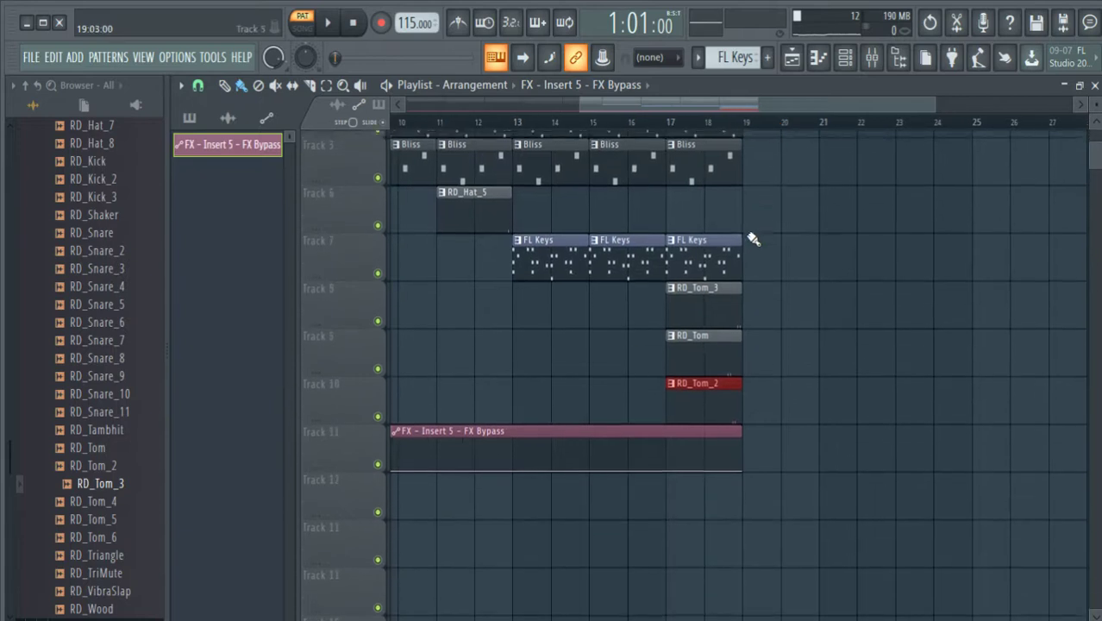
scroll(676, 320, up, 2)
scroll(677, 320, down, 1)
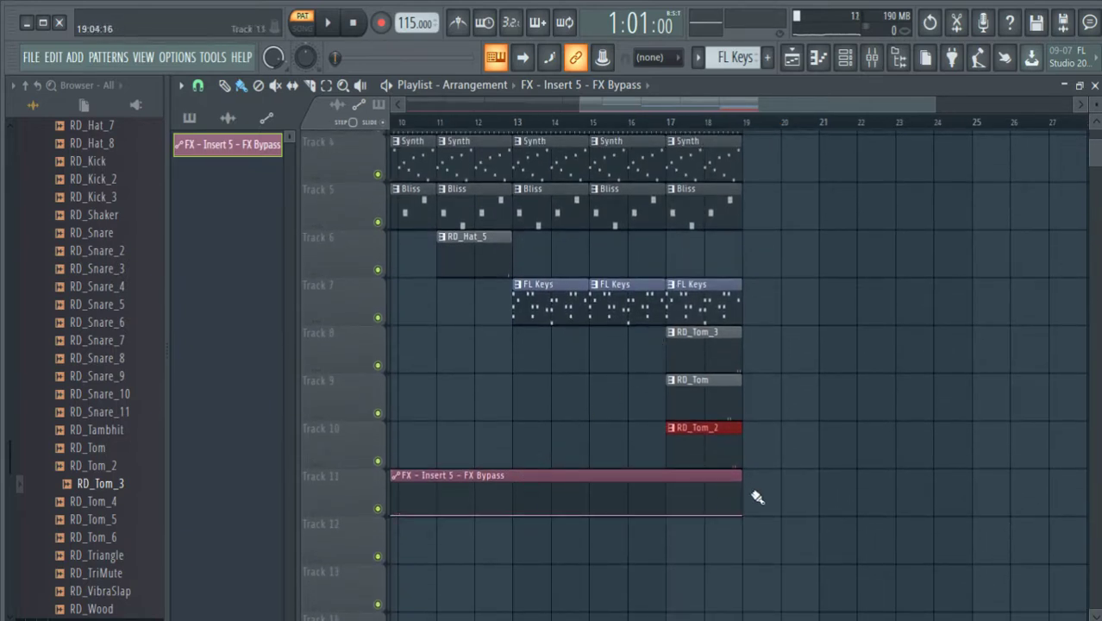
drag(742, 479, 1049, 484)
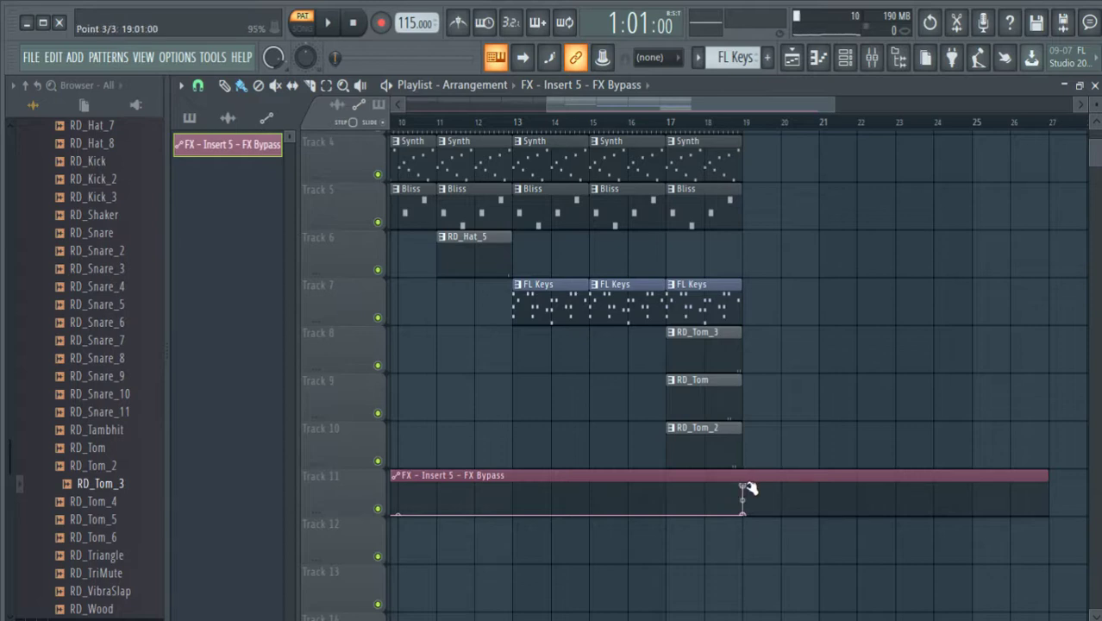
right_click(934, 486)
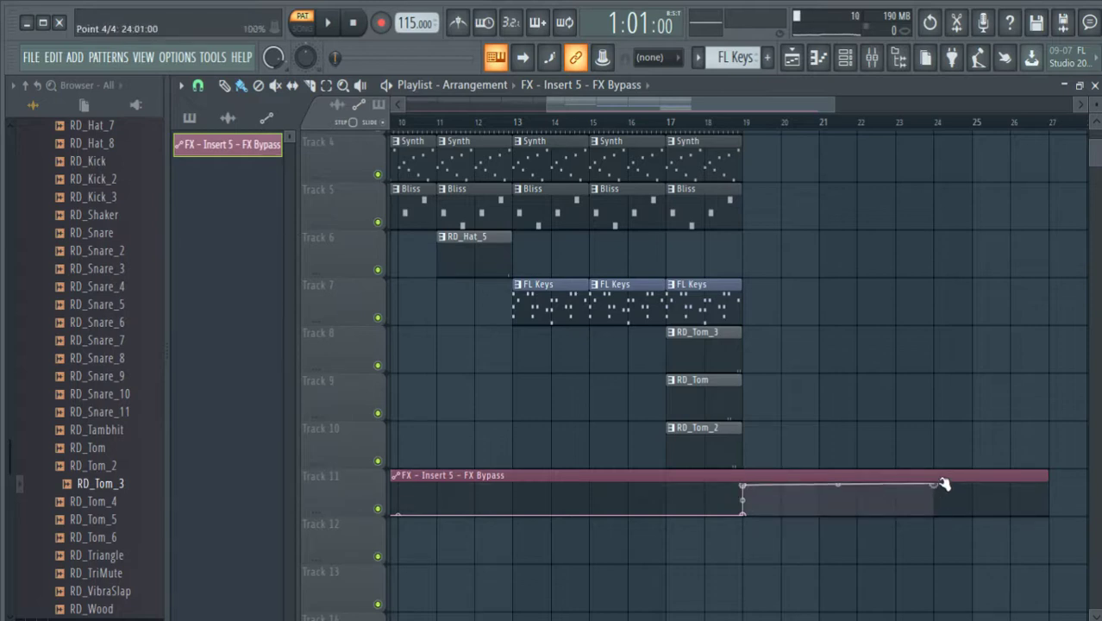
drag(942, 485, 1049, 459)
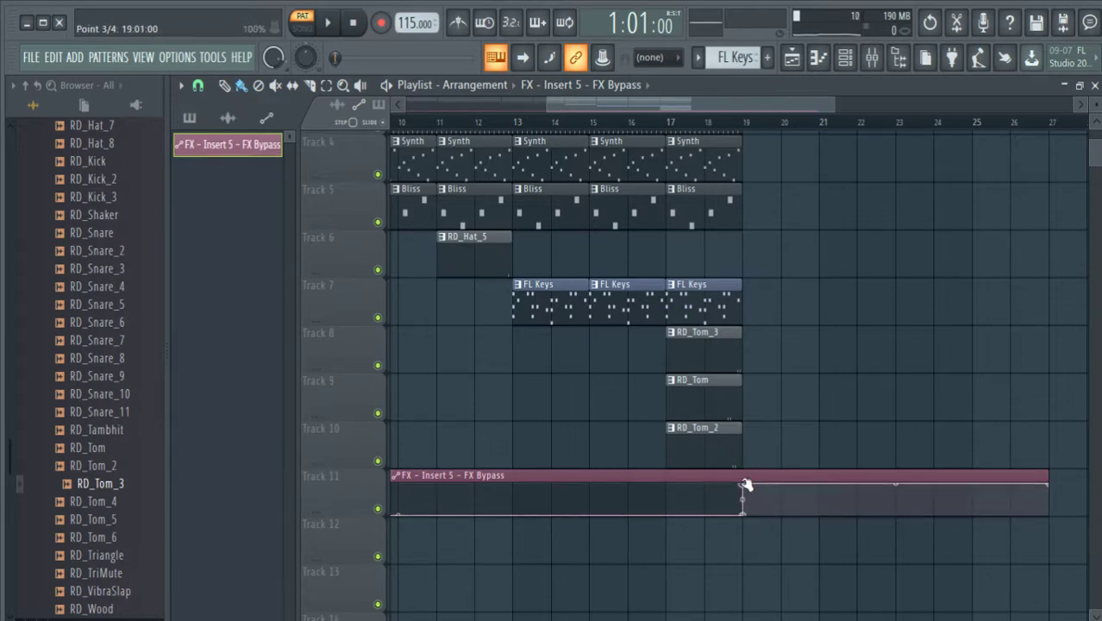
Step: Set the song position to bar 18 and duplicate the FL Keys clip of bar 17 to bars 19 and 21
click(723, 122)
click(726, 300)
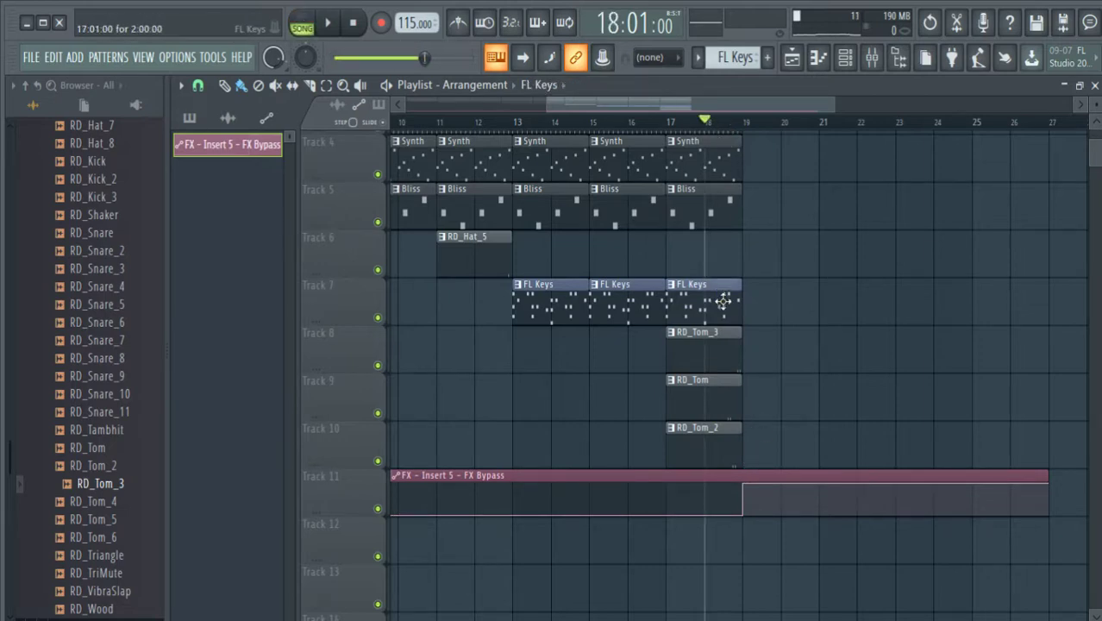
drag(773, 300, 850, 283)
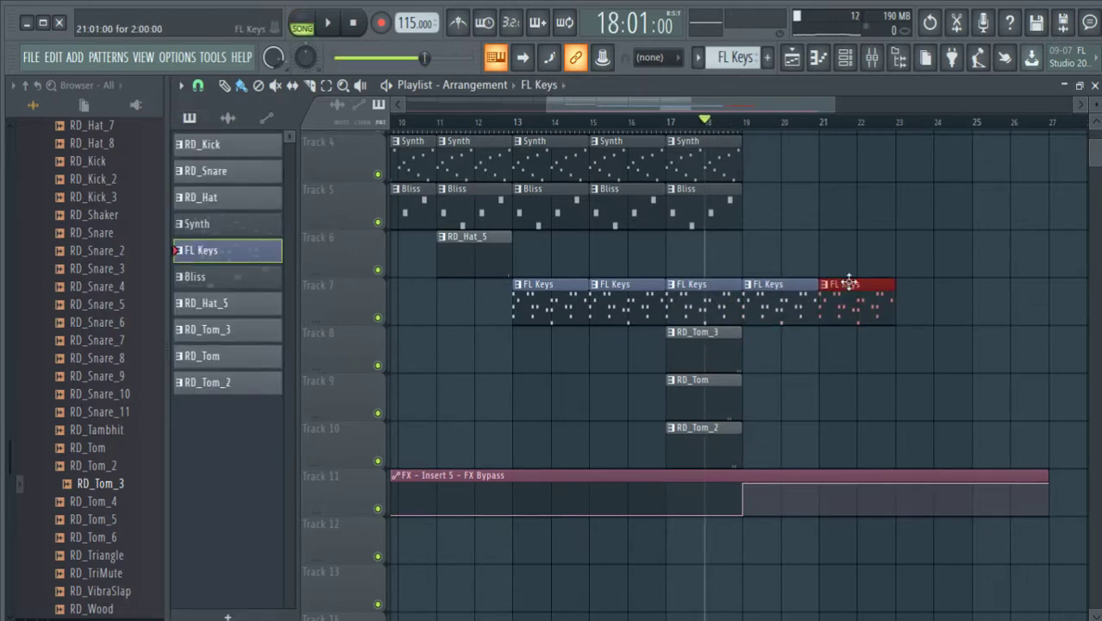
Step: Play the song from bar 18 and check how the Effector's bypass on Insert 5 responds past bar 19
click(872, 57)
key(space)
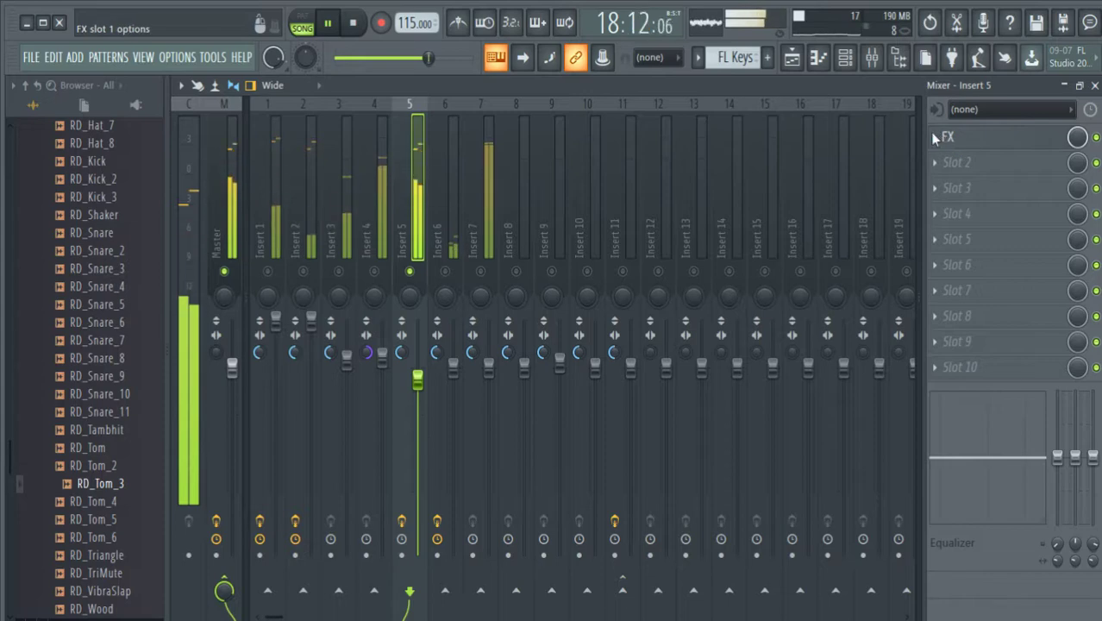
click(964, 141)
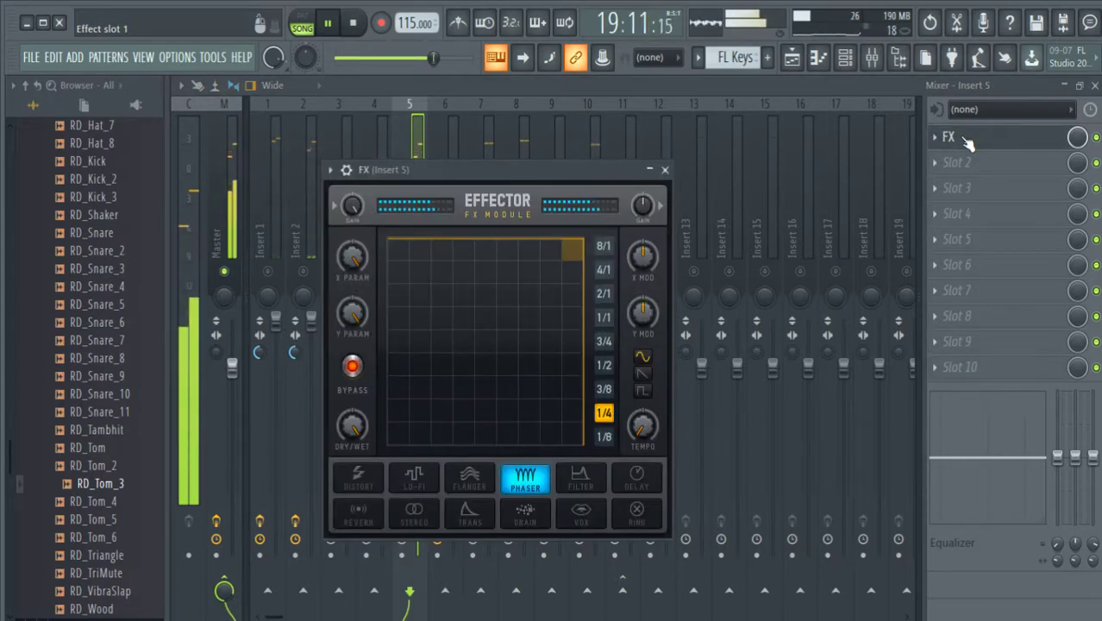
click(964, 141)
click(1095, 85)
key(space)
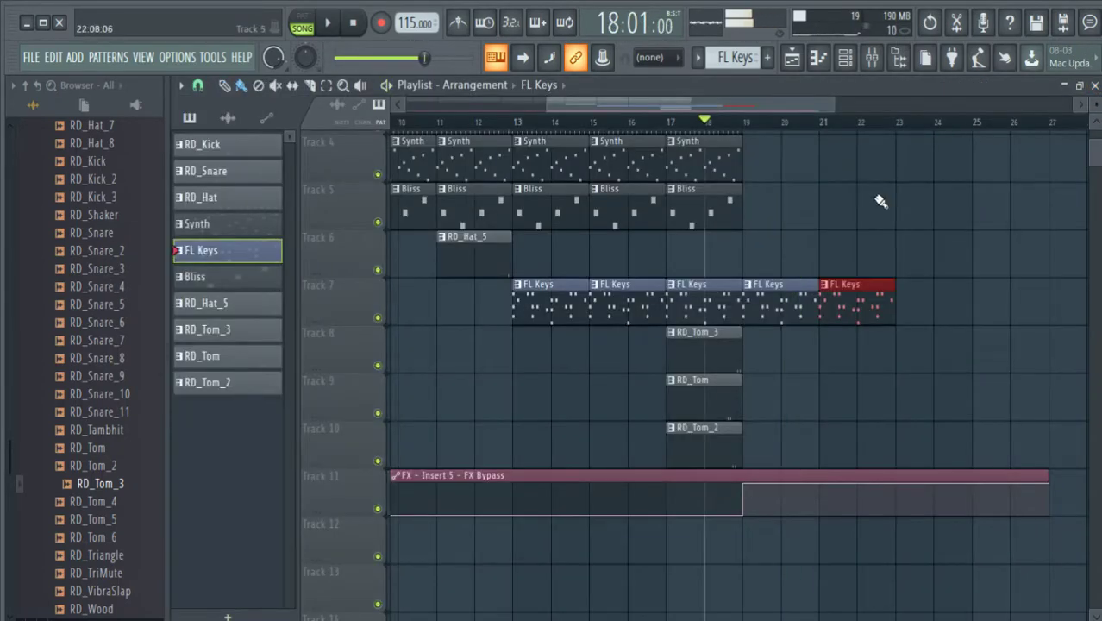
Step: Invert the FX Bypass automation so it stays at maximum from bar 1 to 19 and at minimum from bar 19 to 27
mouse_move(747, 515)
mouse_down()
mouse_move(721, 484)
mouse_move(782, 490)
mouse_move(746, 517)
mouse_move(759, 533)
mouse_move(745, 513)
mouse_move(746, 473)
mouse_move(746, 518)
mouse_up()
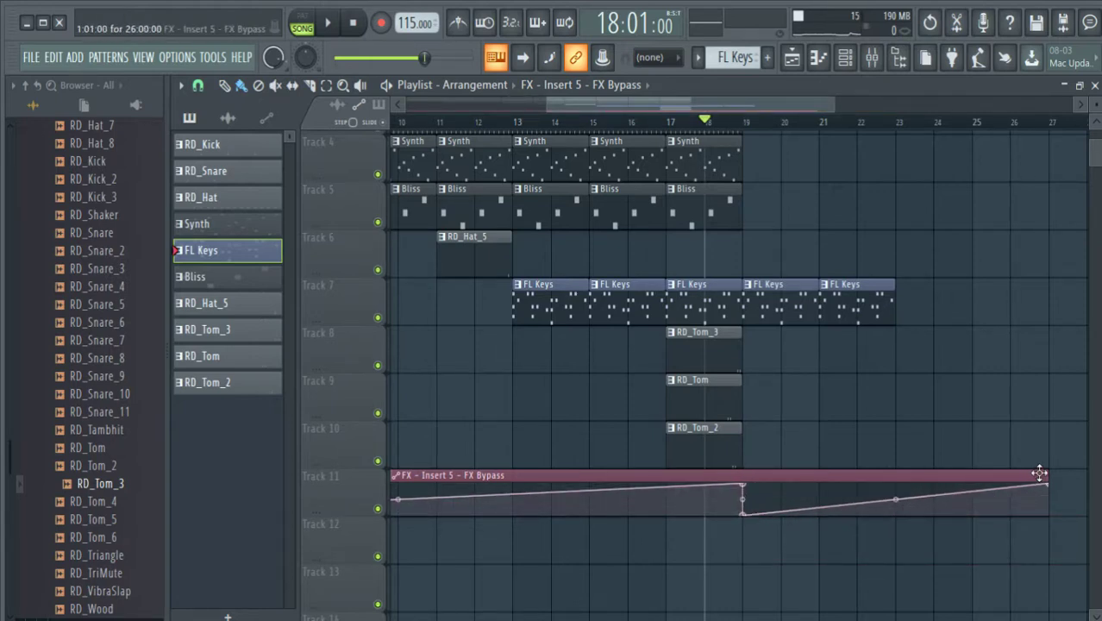
drag(1048, 486, 1048, 536)
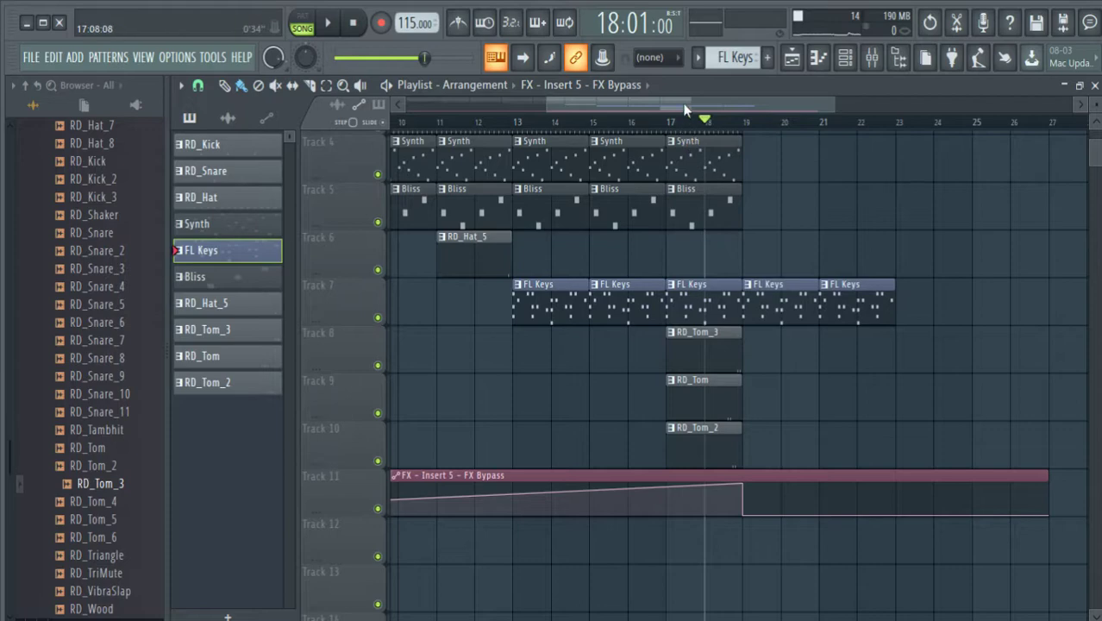
drag(684, 108, 441, 121)
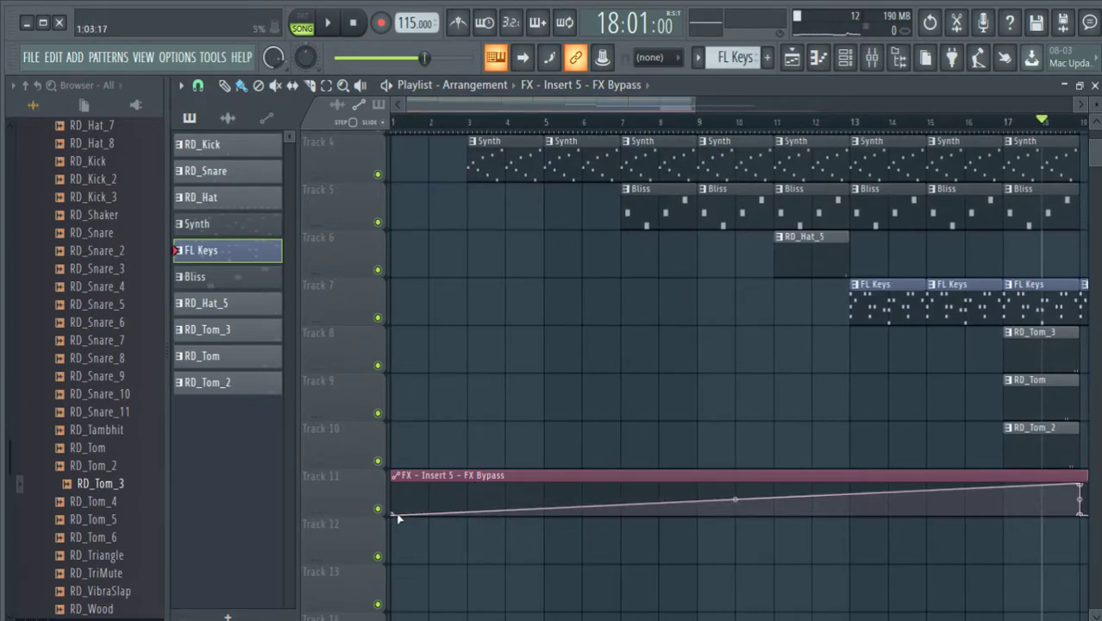
drag(399, 515, 413, 209)
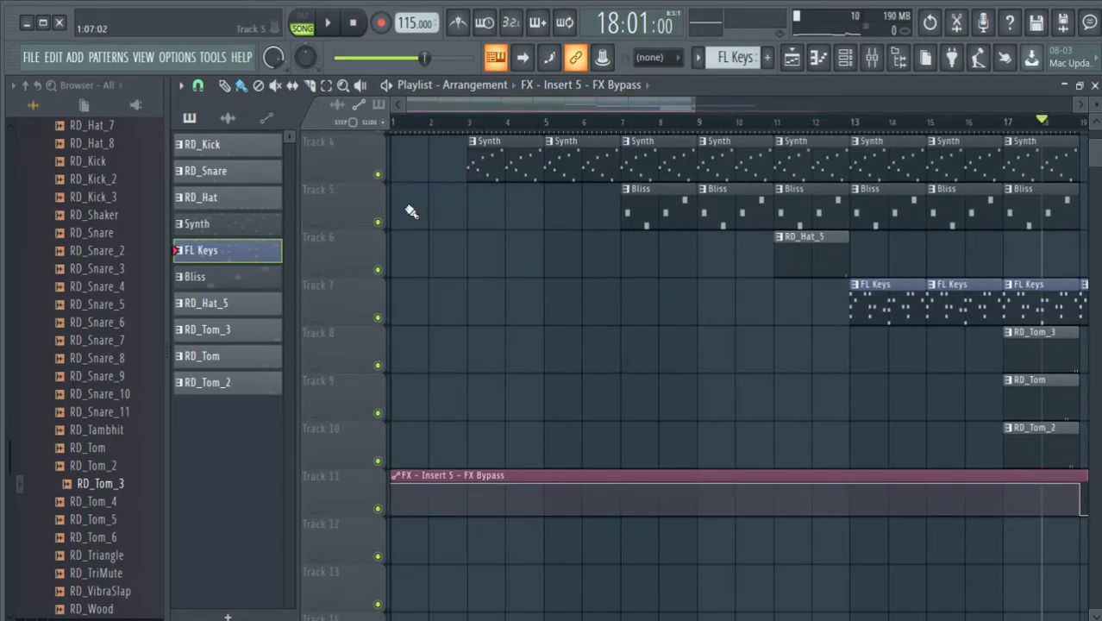
Step: Play the song again from bar 18 with the mixer open to check the inverted bypass automation
click(872, 57)
key(space)
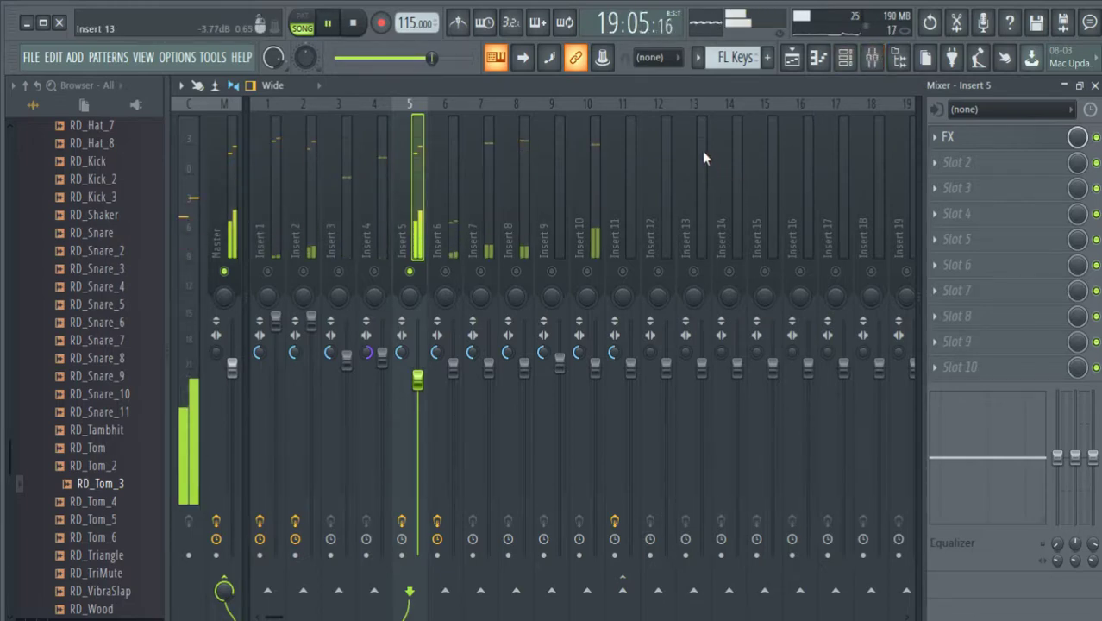
key(space)
click(1095, 85)
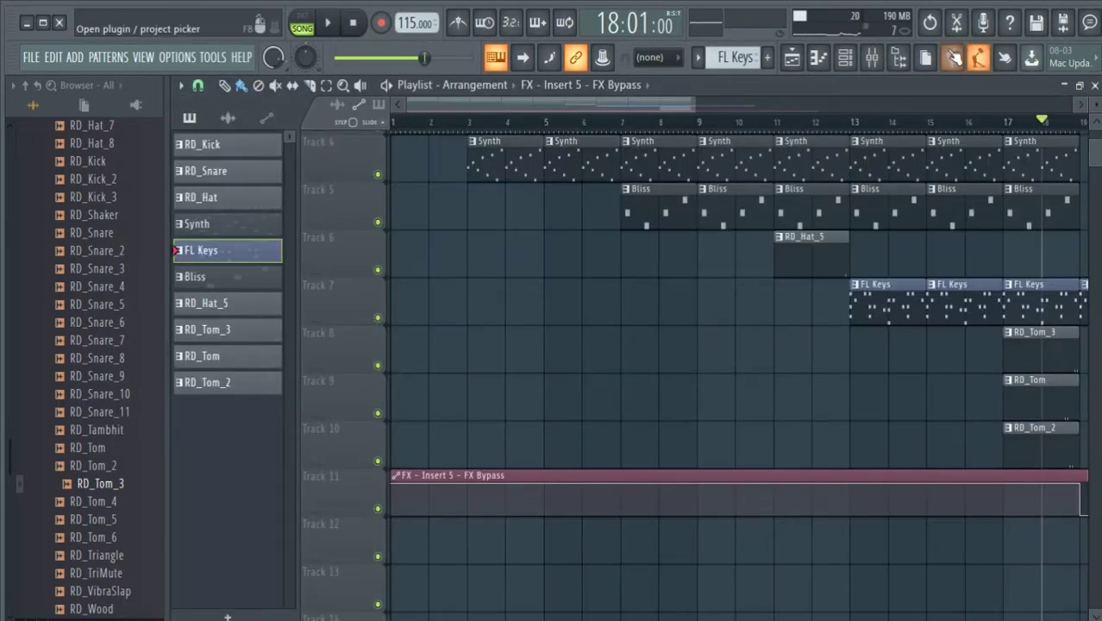
Step: Play the song from bar 18 with the whole arrangement in view to check the transition into bar 19
click(875, 58)
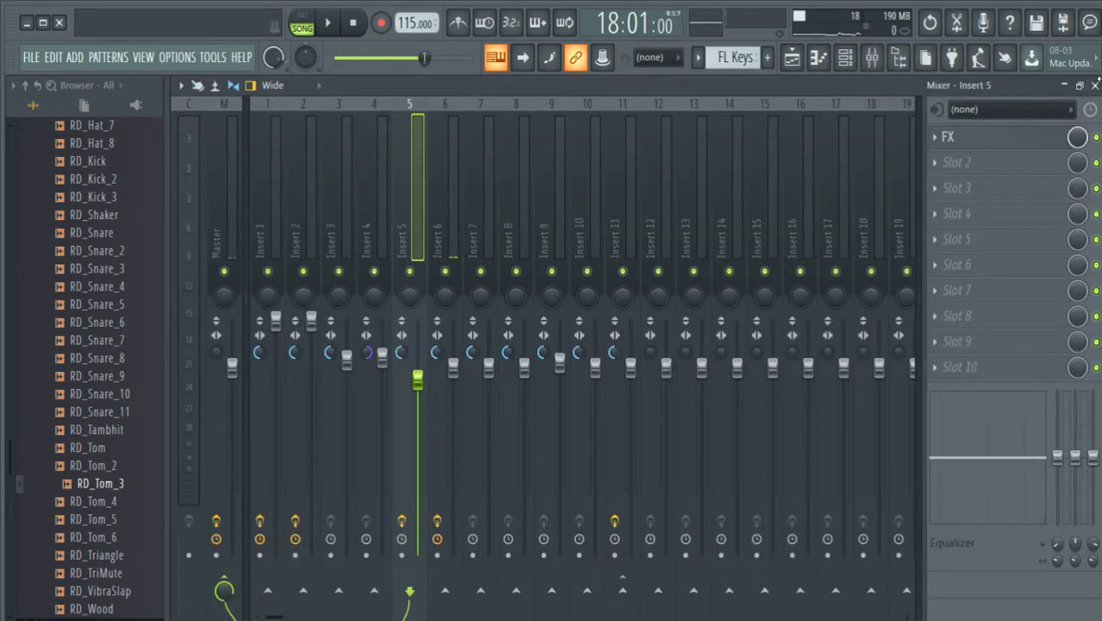
click(1094, 85)
scroll(936, 131, down, 4)
scroll(927, 185, up, 3)
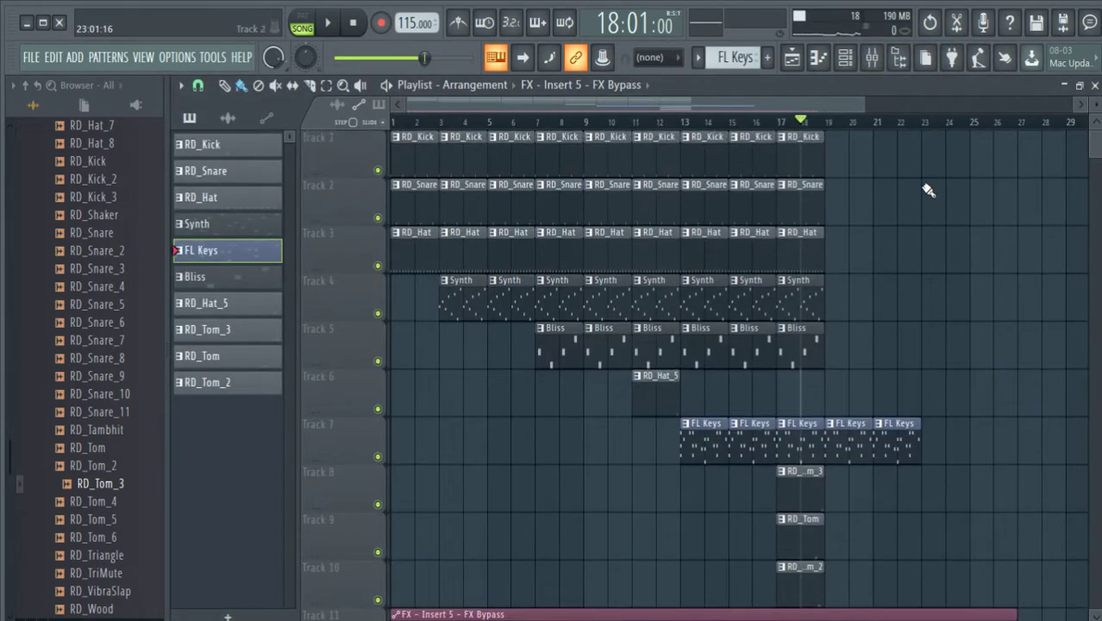
scroll(927, 186, down, 2)
scroll(925, 173, up, 1)
scroll(925, 172, down, 2)
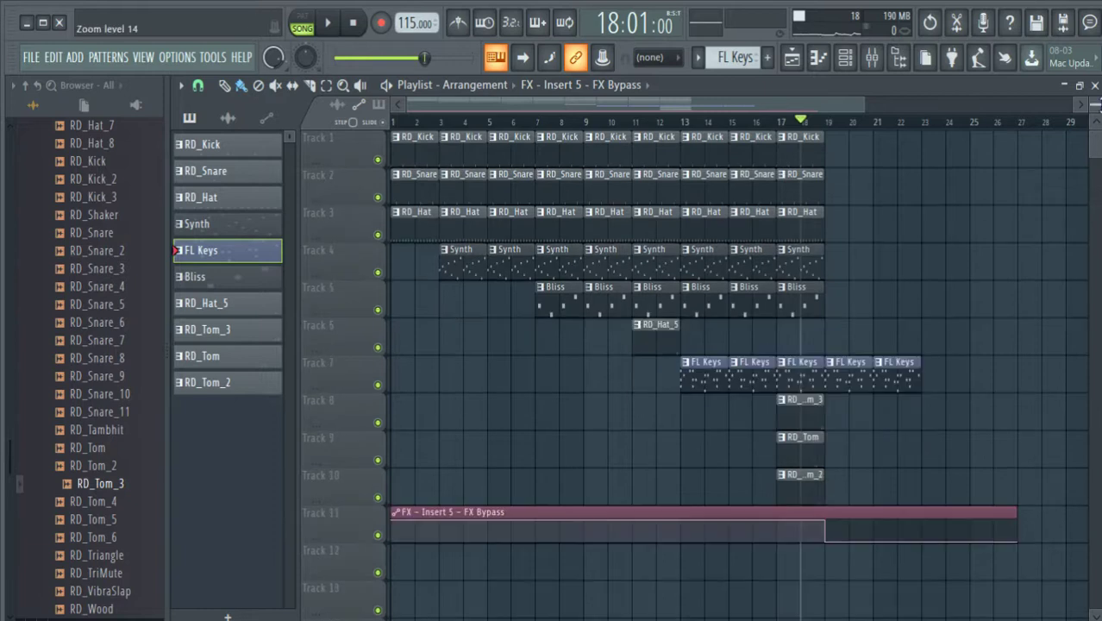
key(space)
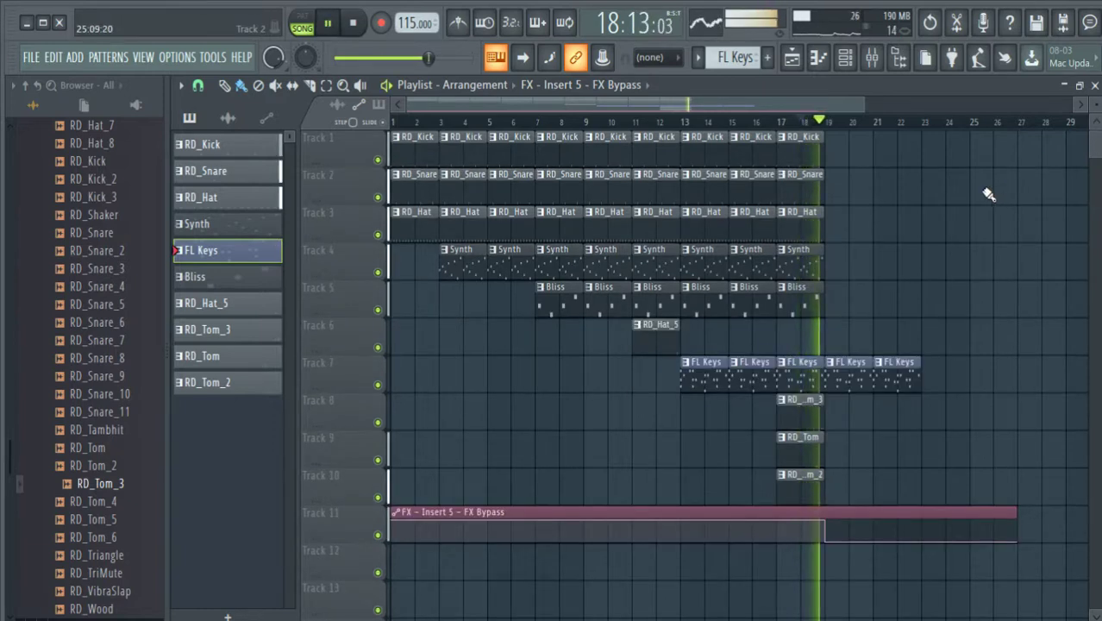
key(space)
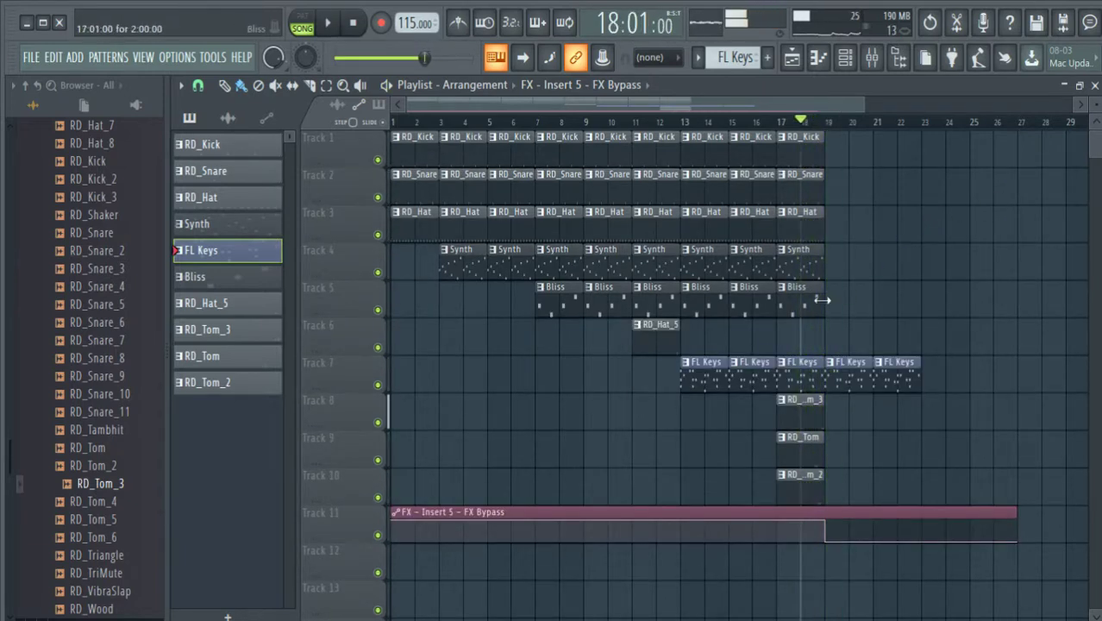
Step: Duplicate the Kick, Snare, Hat and Synth clips of bar 17 to bars 19 and 21, and add an RD_Hat_5 clip at bar 21
drag(828, 241, 789, 131)
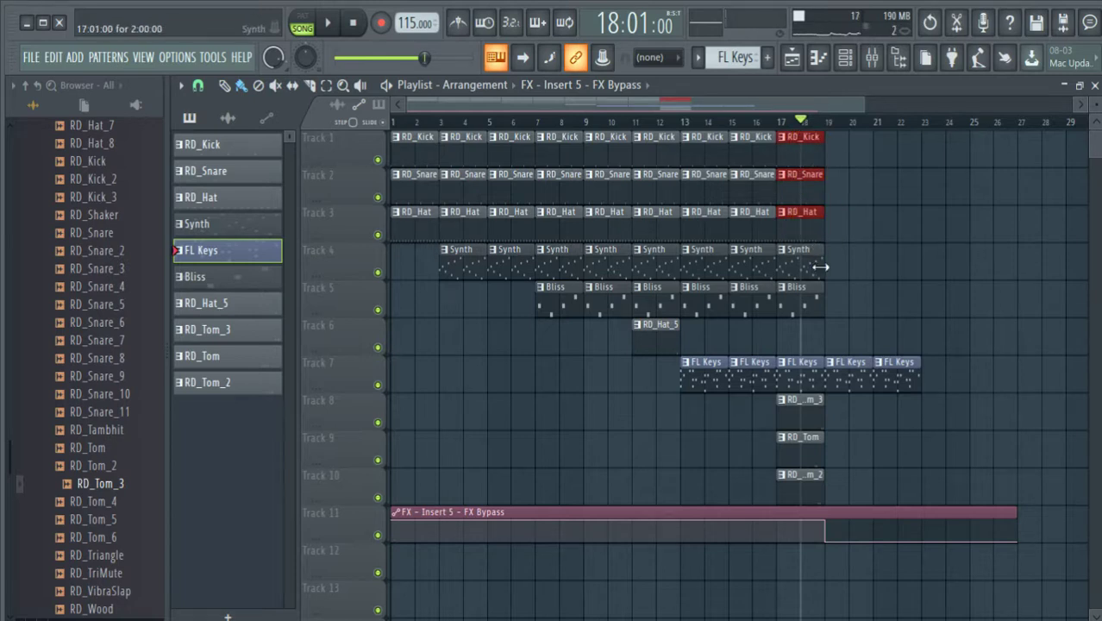
mouse_move(820, 267)
mouse_down()
mouse_move(811, 257)
mouse_move(898, 262)
mouse_up()
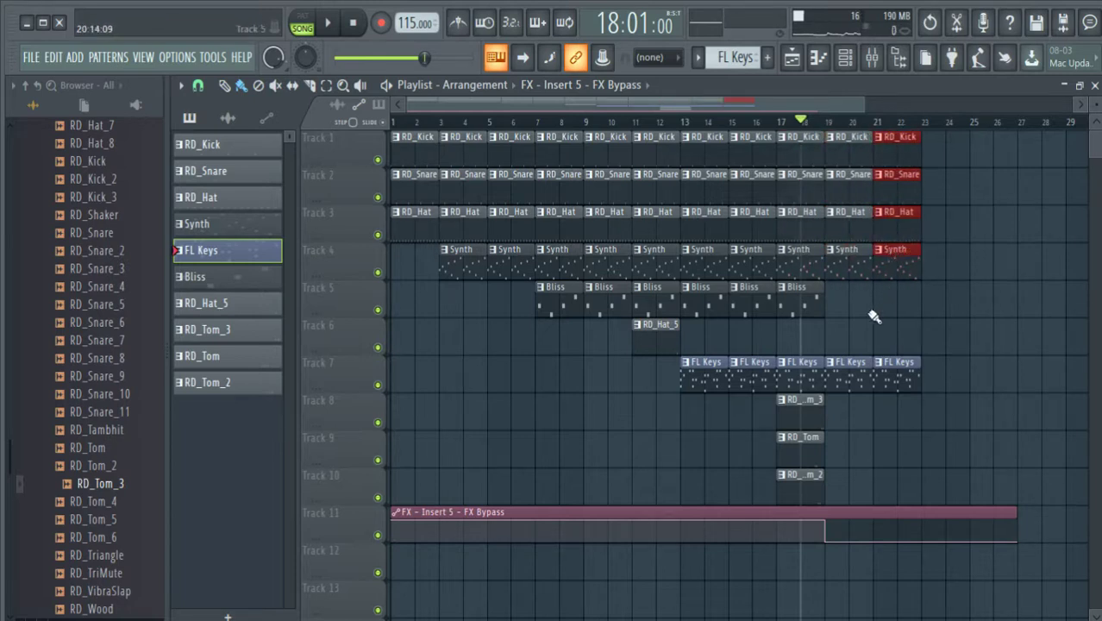
key(space)
click(667, 337)
click(874, 342)
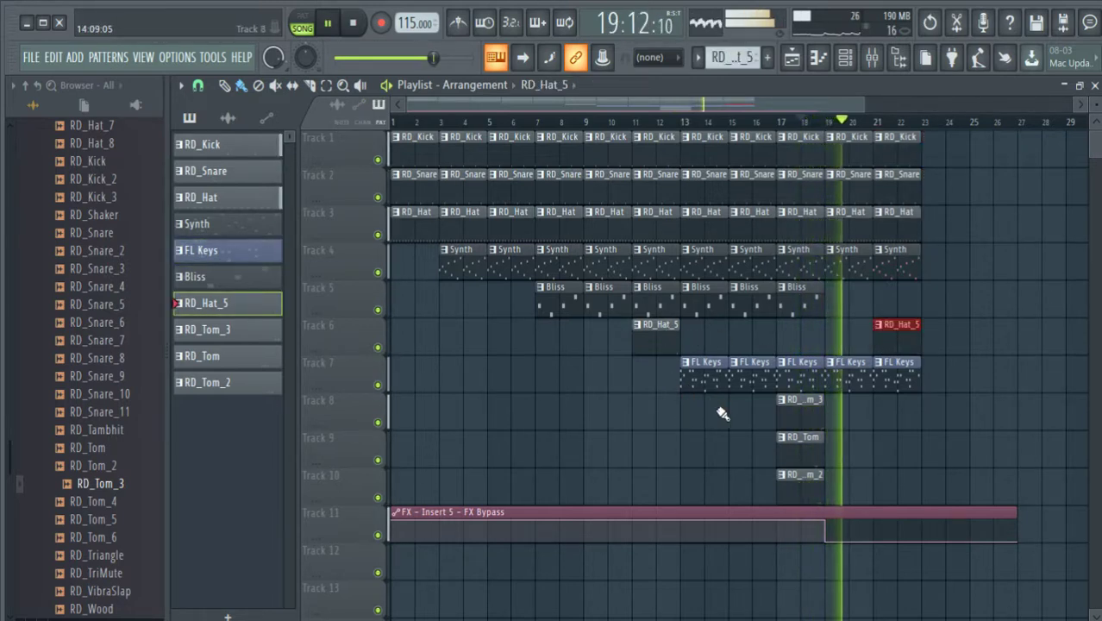
Step: Extend the Kick, Snare, Hat, Synth, Bliss and FL Keys tracks with clips at bars 23, 25 and 27
mouse_move(702, 429)
mouse_down()
mouse_move(699, 144)
mouse_move(979, 170)
mouse_move(940, 165)
mouse_move(1031, 160)
mouse_up()
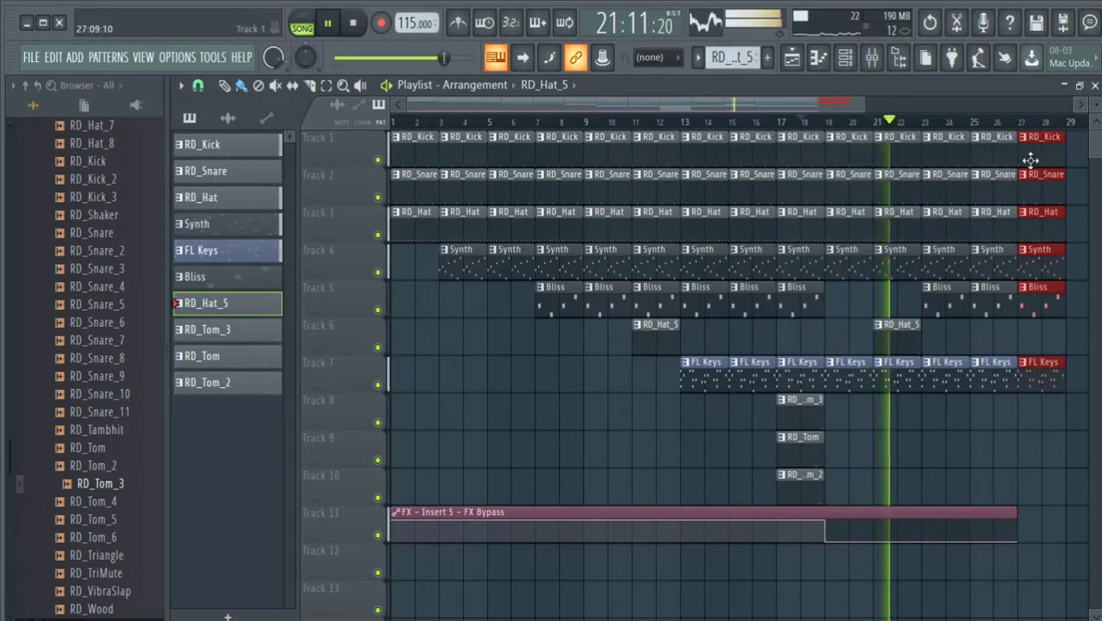
key(space)
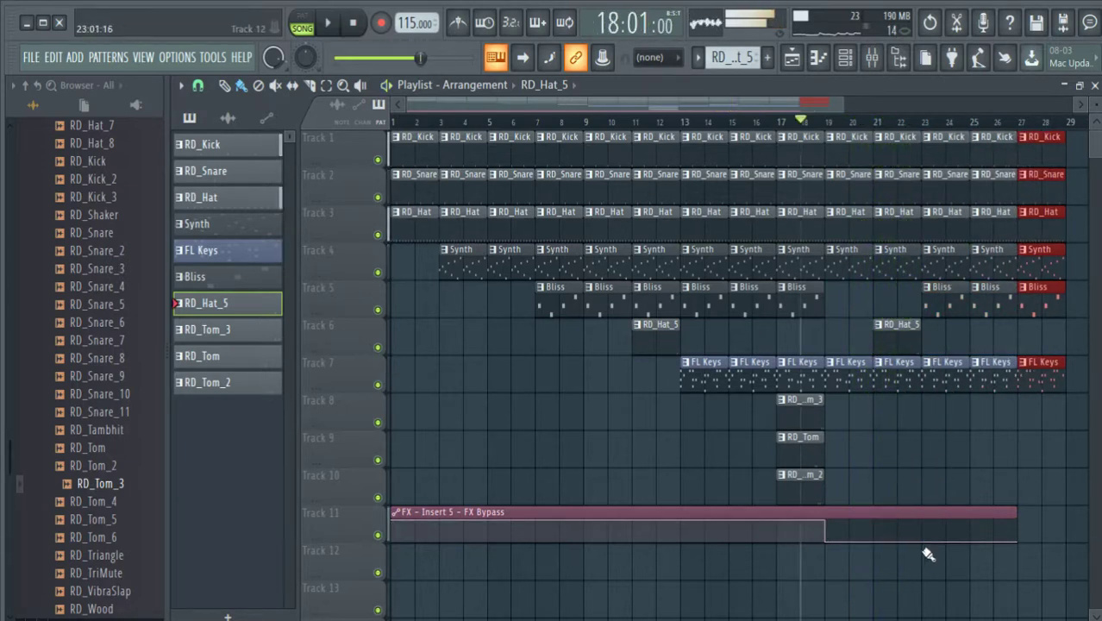
Step: Reshape the FX Bypass automation to stay at minimum from bar 19 to 23 and return to maximum from bar 23
click(926, 523)
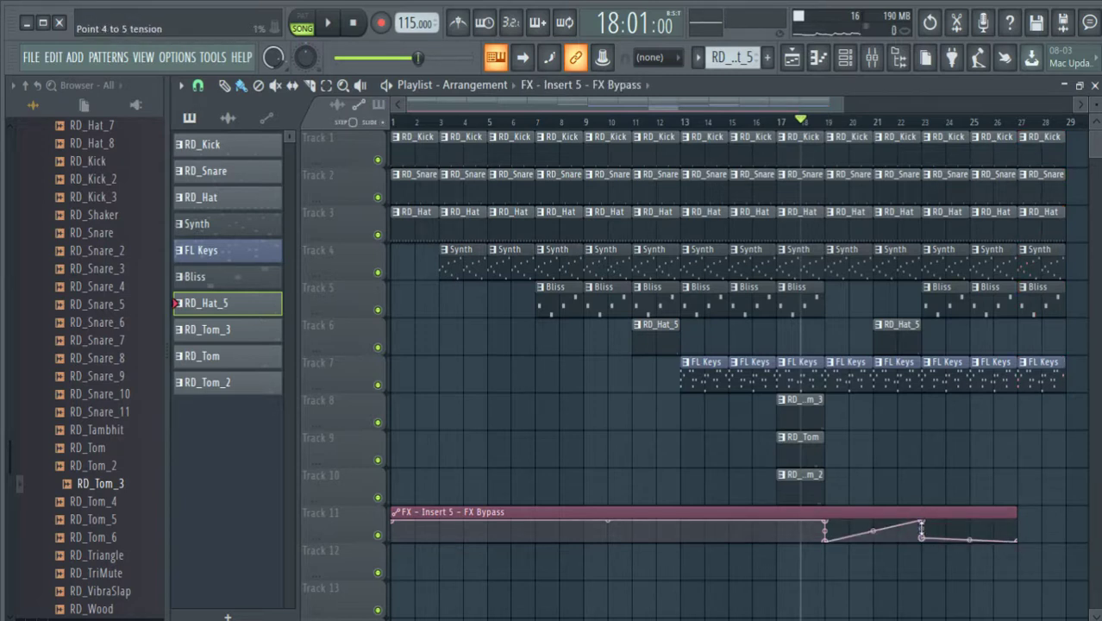
drag(925, 523, 932, 499)
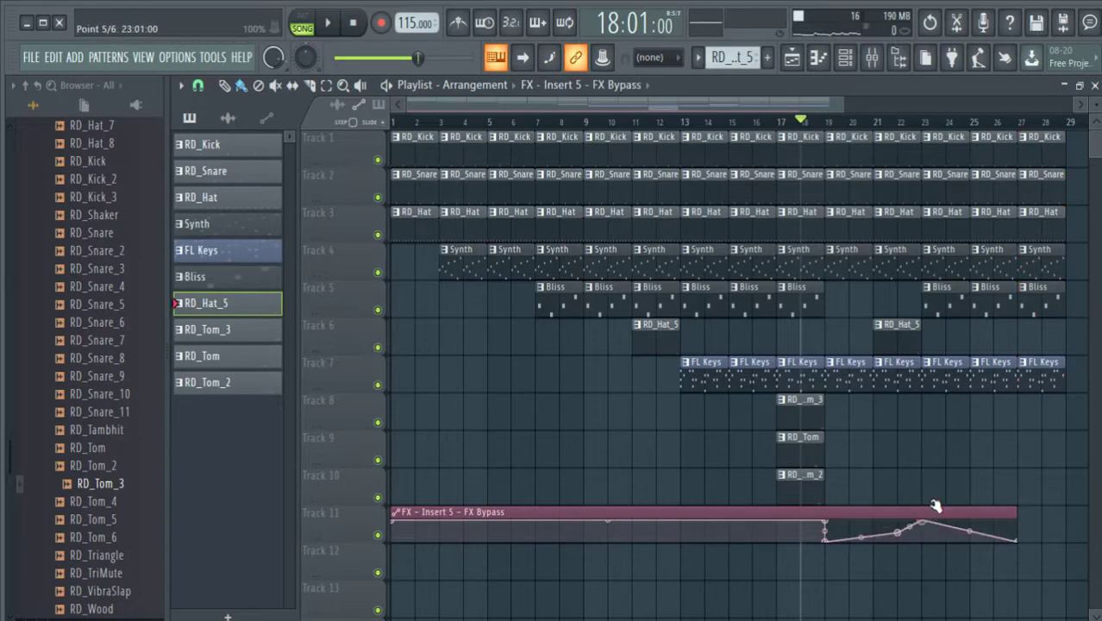
drag(898, 533, 914, 538)
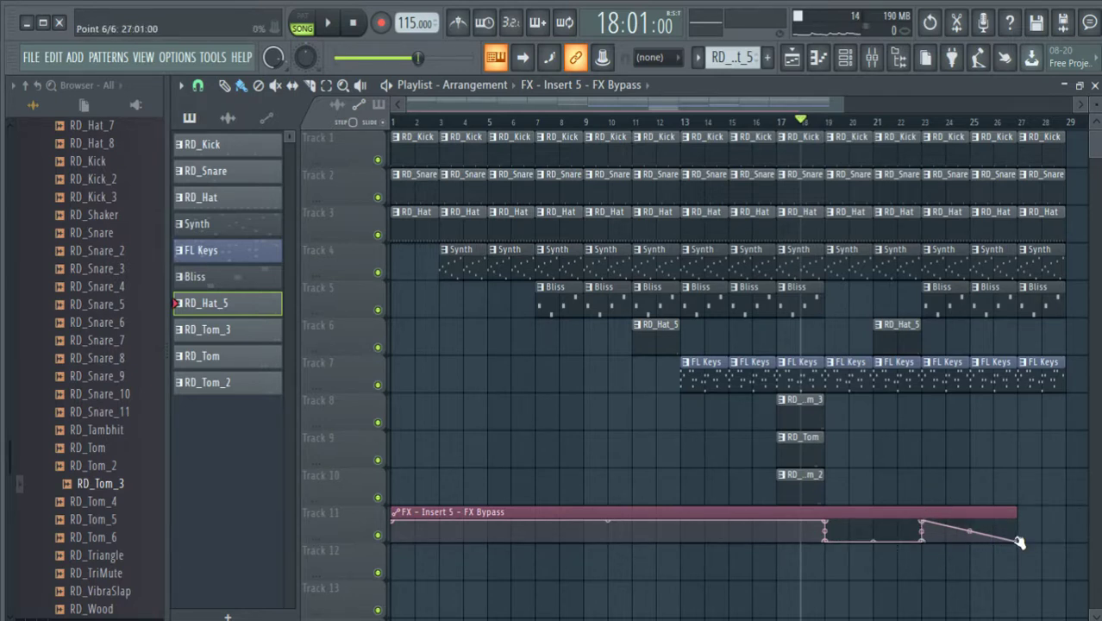
Step: Play the song from bar 18 past bar 24 to check the extended arrangement with the reshaped bypass automation
key(space)
scroll(912, 128, down, 3)
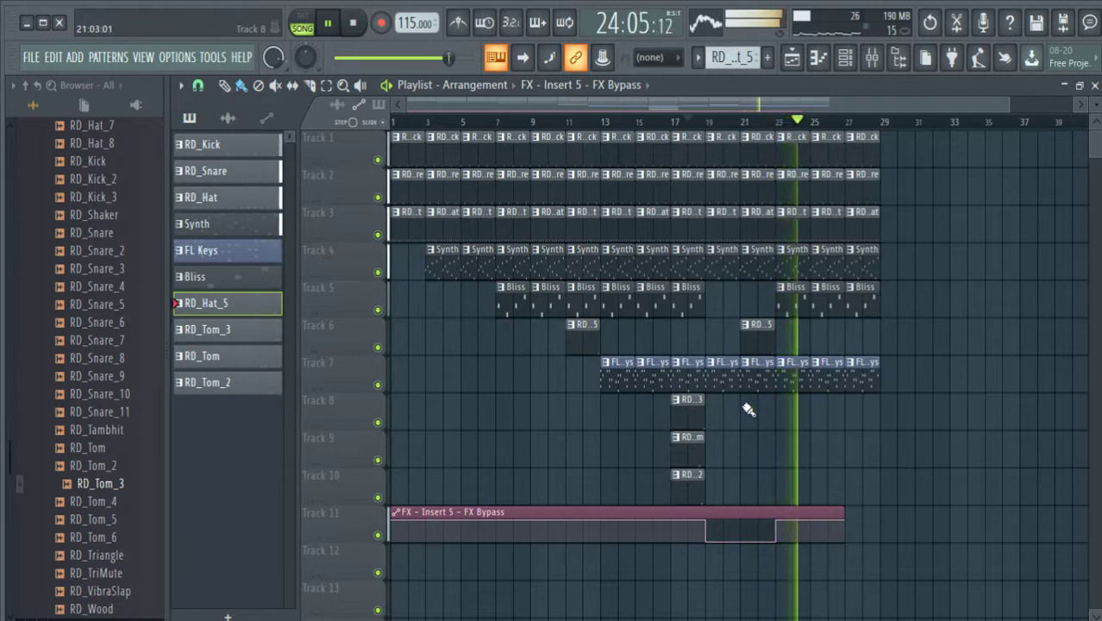
key(space)
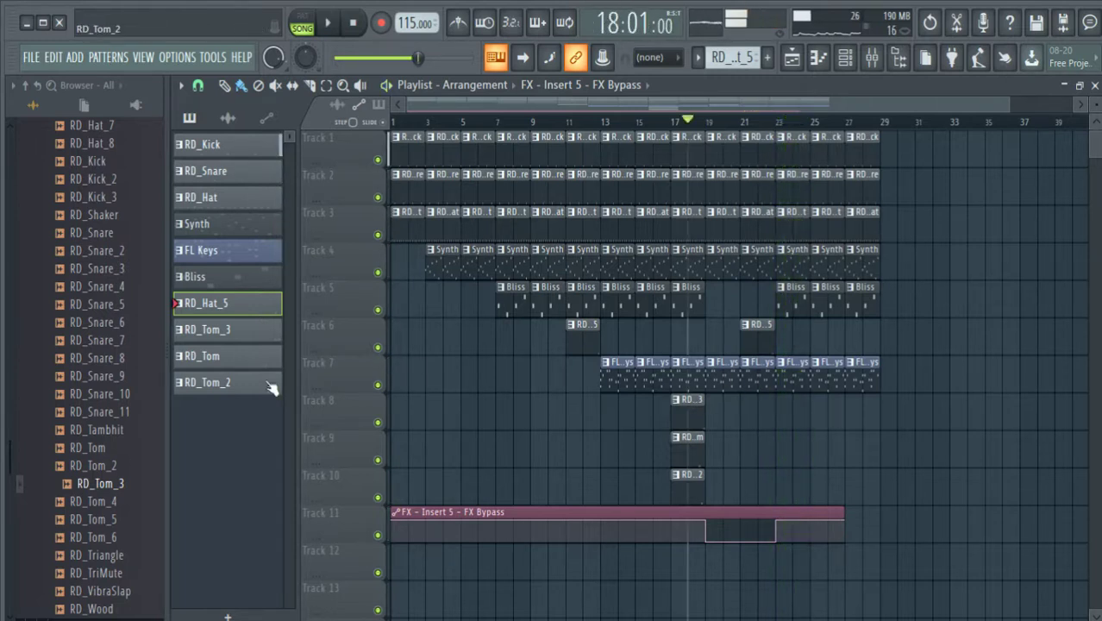
Step: Add a Sytrus channel with the Dream bell preset and try out its sound with a note
click(265, 616)
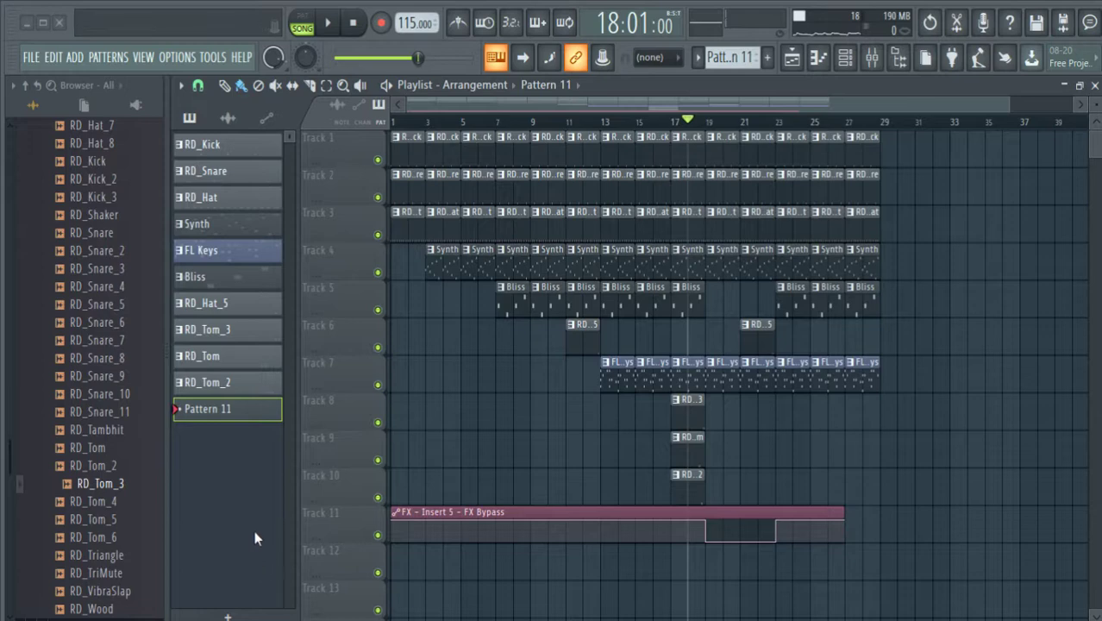
click(242, 392)
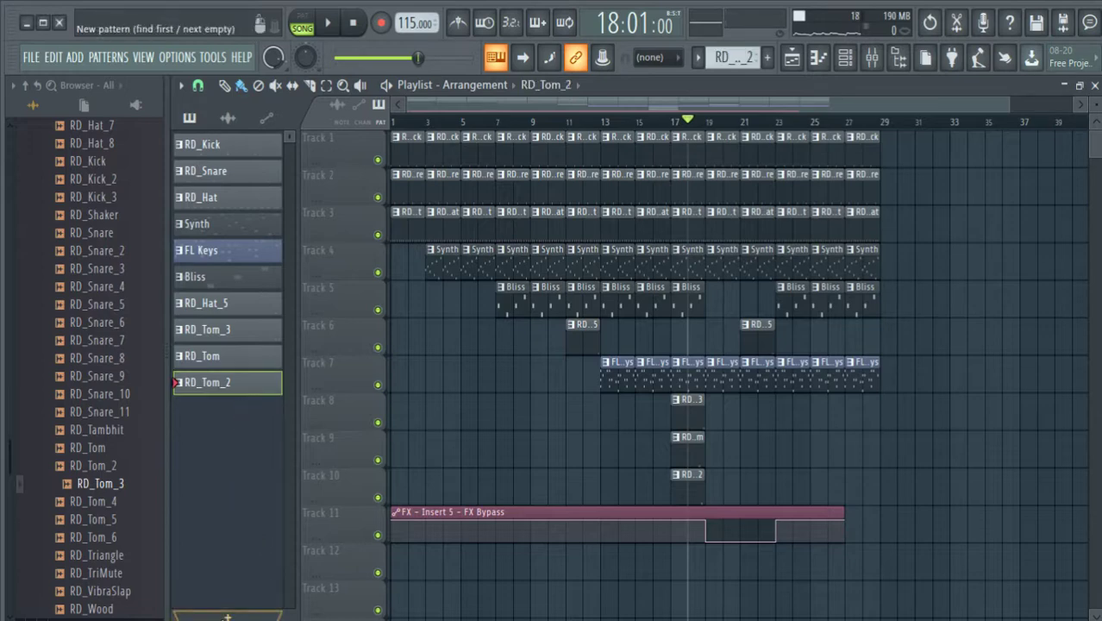
click(228, 616)
key(F6)
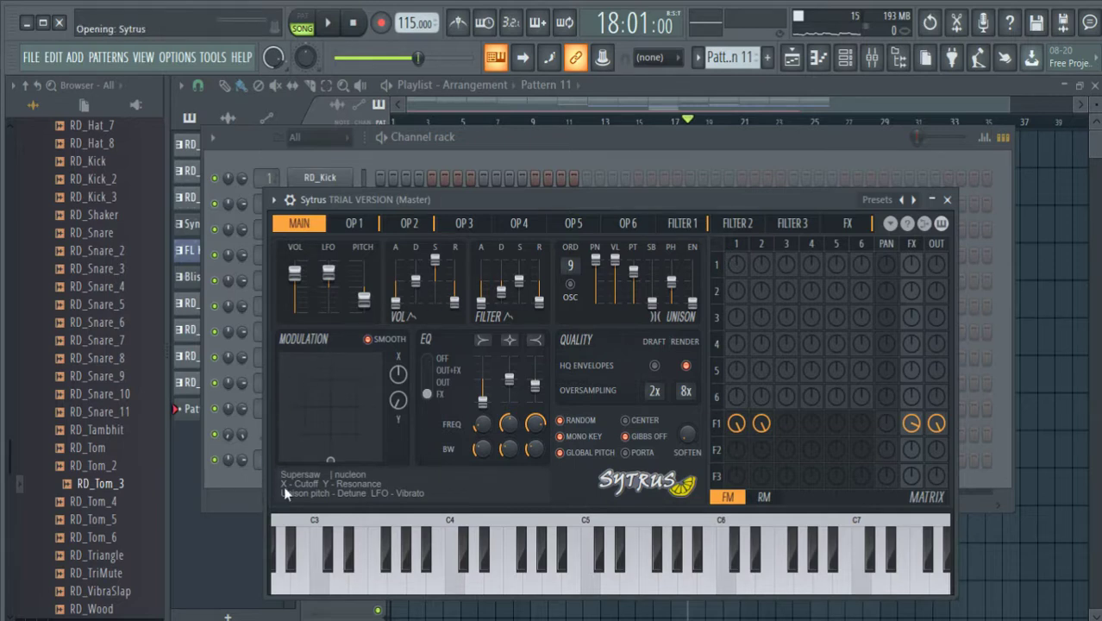
key(s)
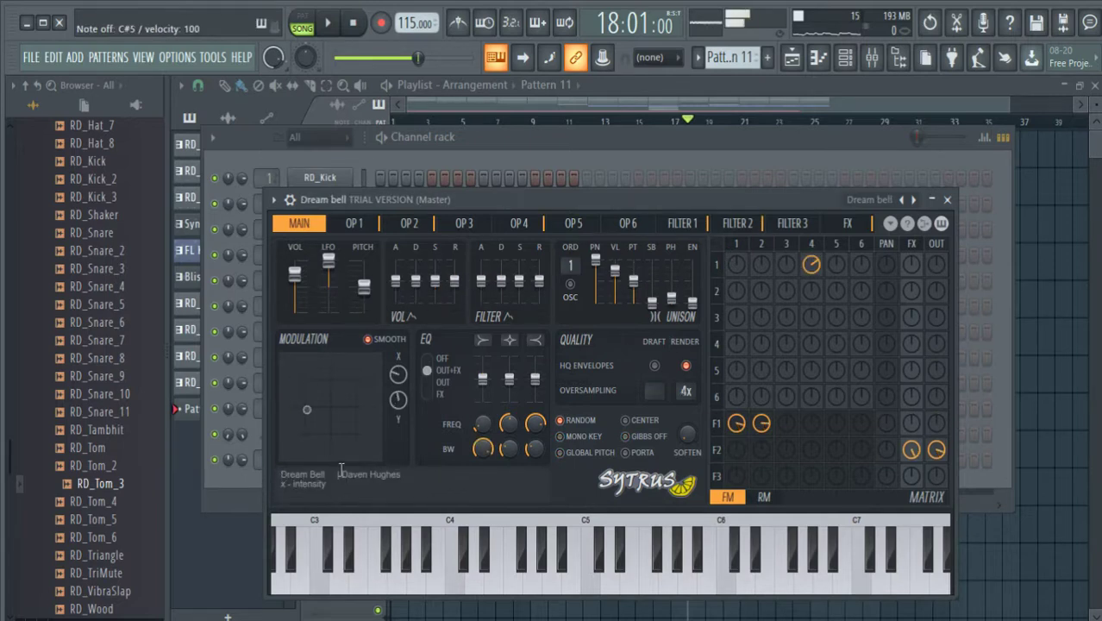
click(948, 201)
key(F6)
Step: Copy all the notes of the FL Keys pattern in the piano roll
click(253, 257)
key(F7)
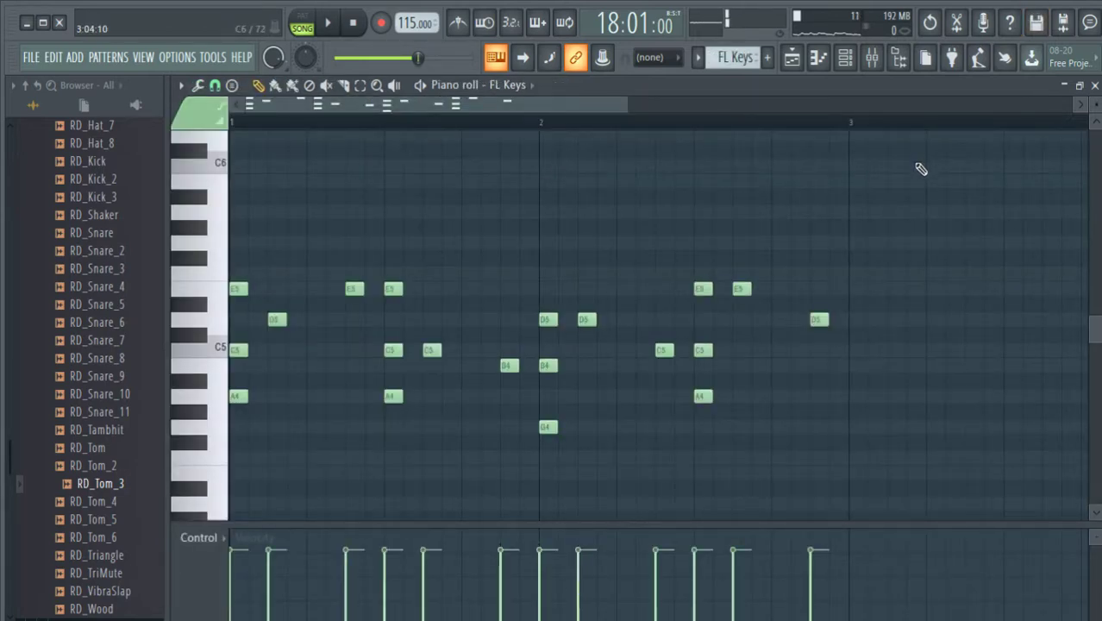
drag(885, 195, 97, 474)
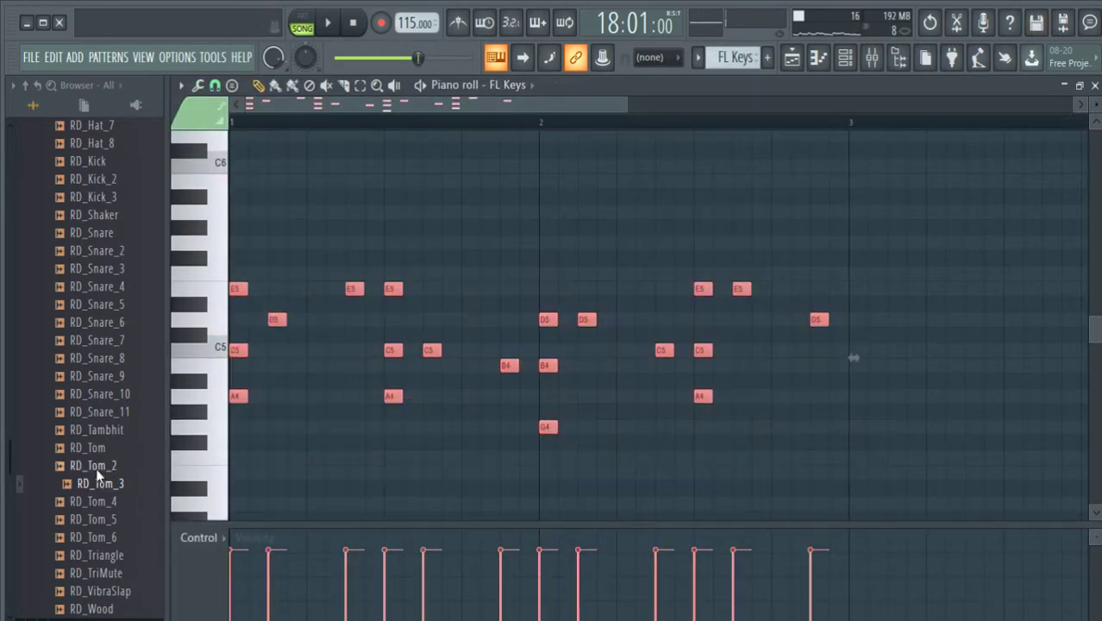
click(1094, 85)
Step: Create a new pattern, paste the copied FL Keys notes into the Dream bell channel's piano roll and preview the melody
click(221, 595)
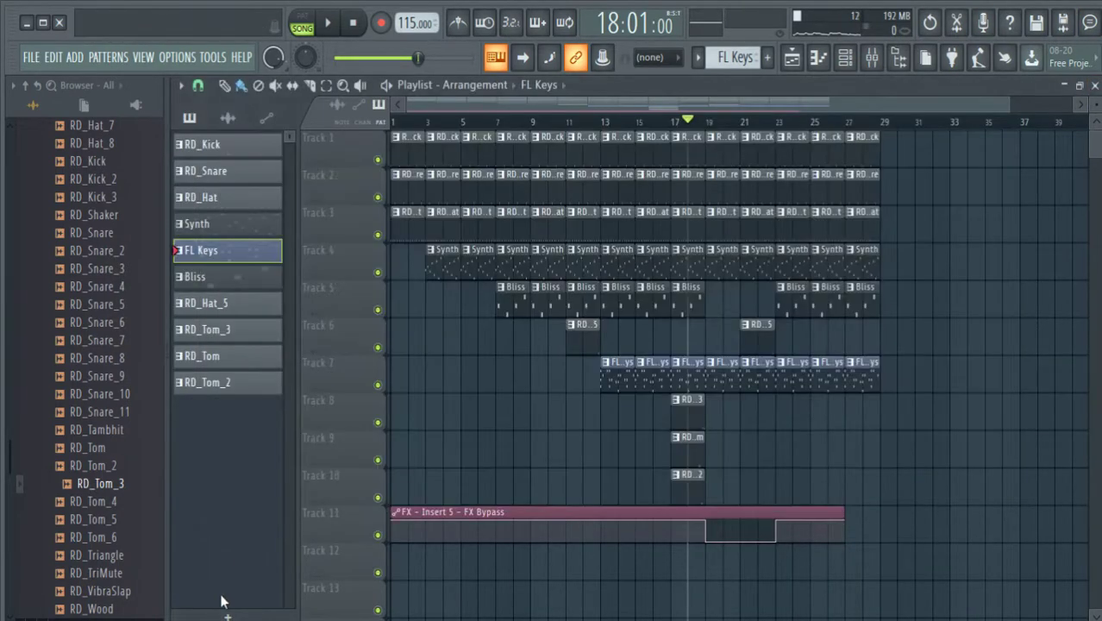
click(228, 617)
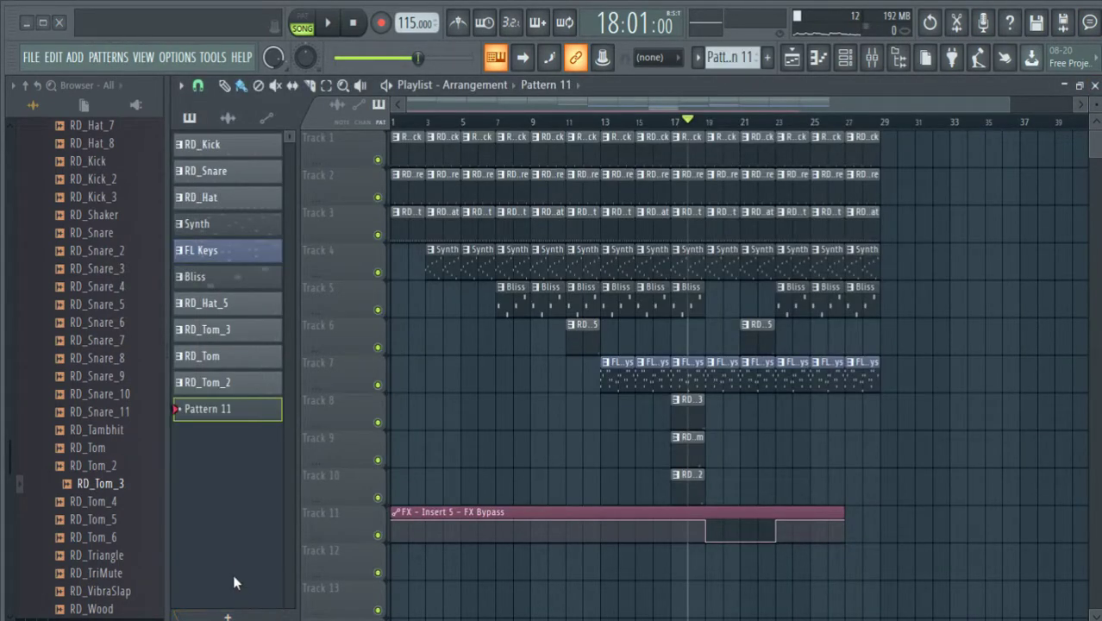
click(234, 410)
click(364, 462)
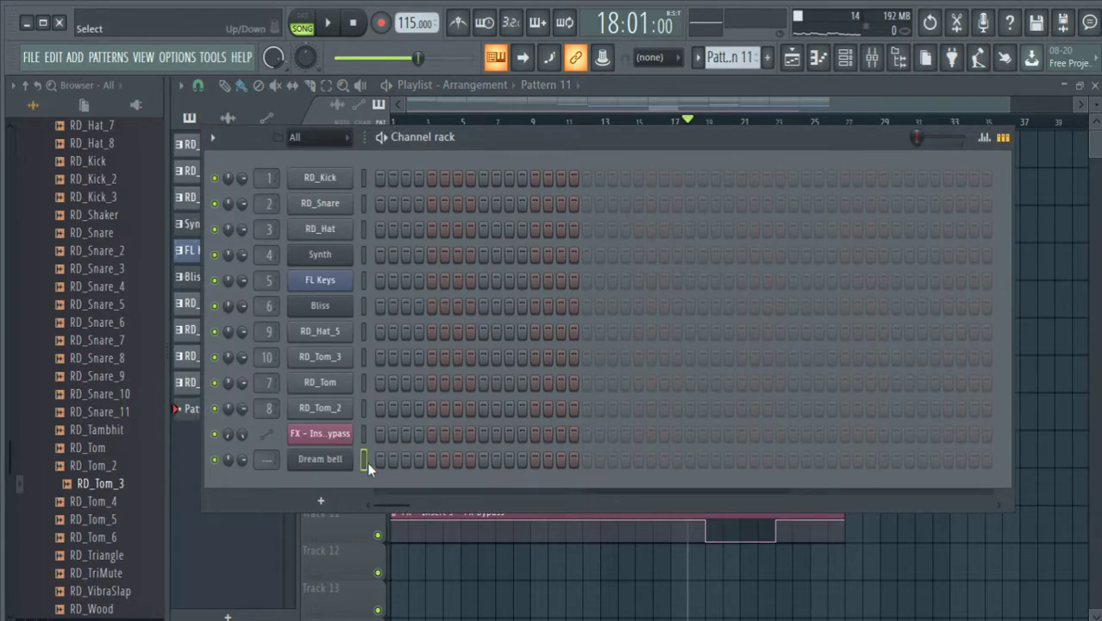
key(g)
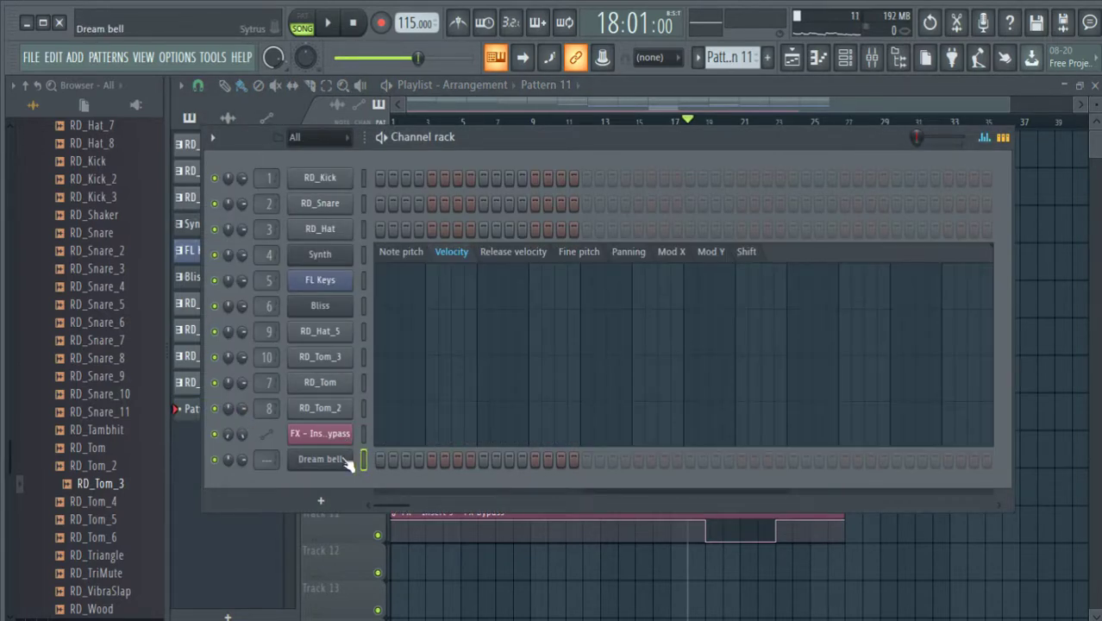
key(F7)
key(ctrl+v)
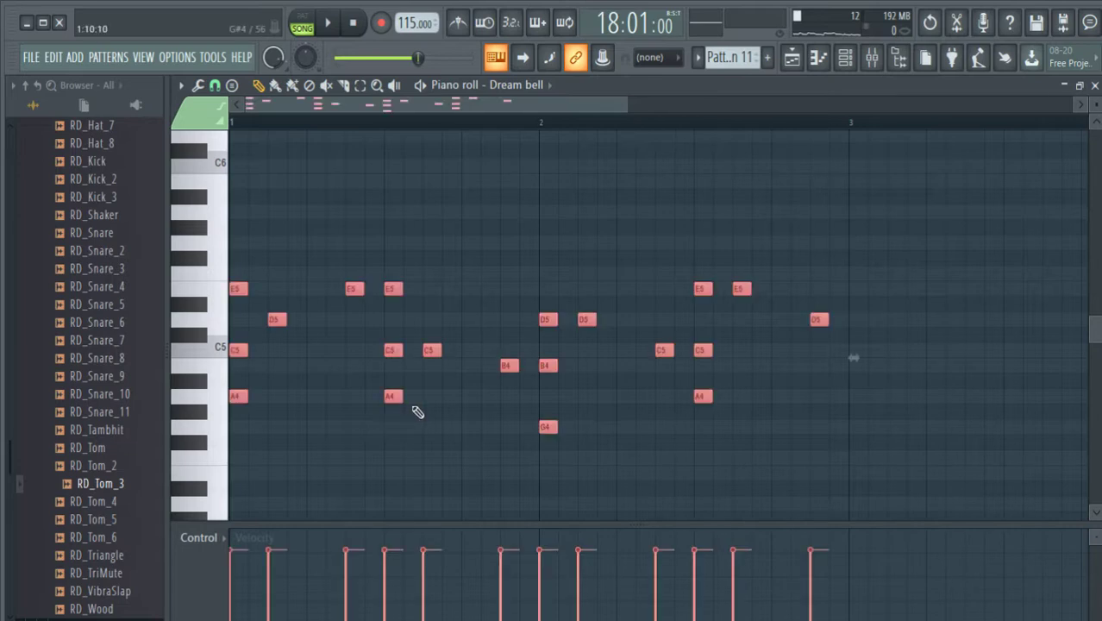
click(421, 90)
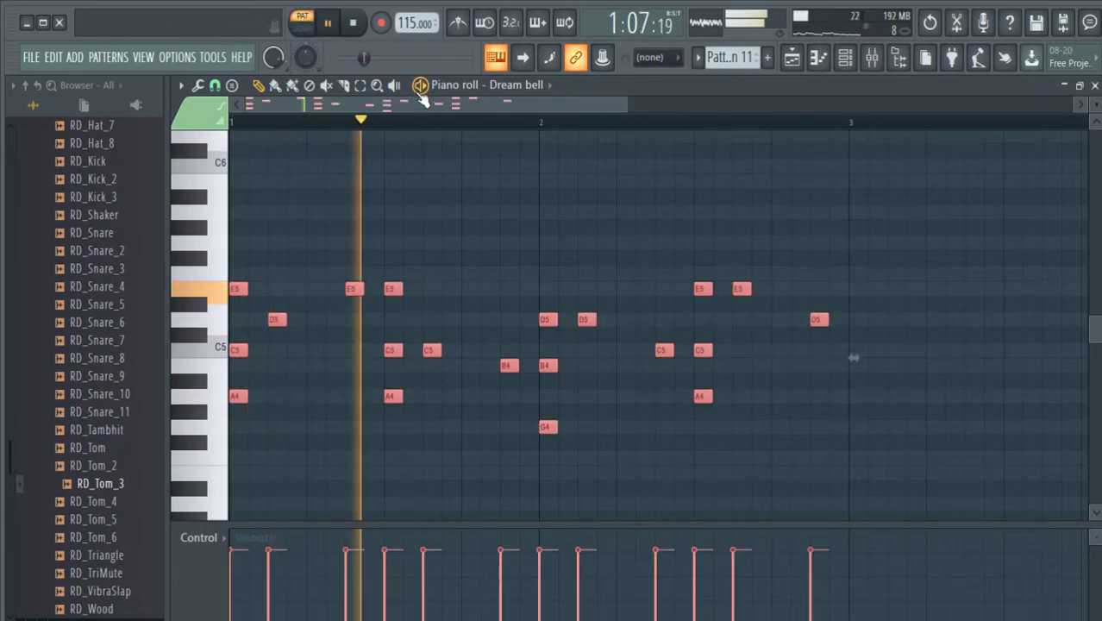
click(1096, 85)
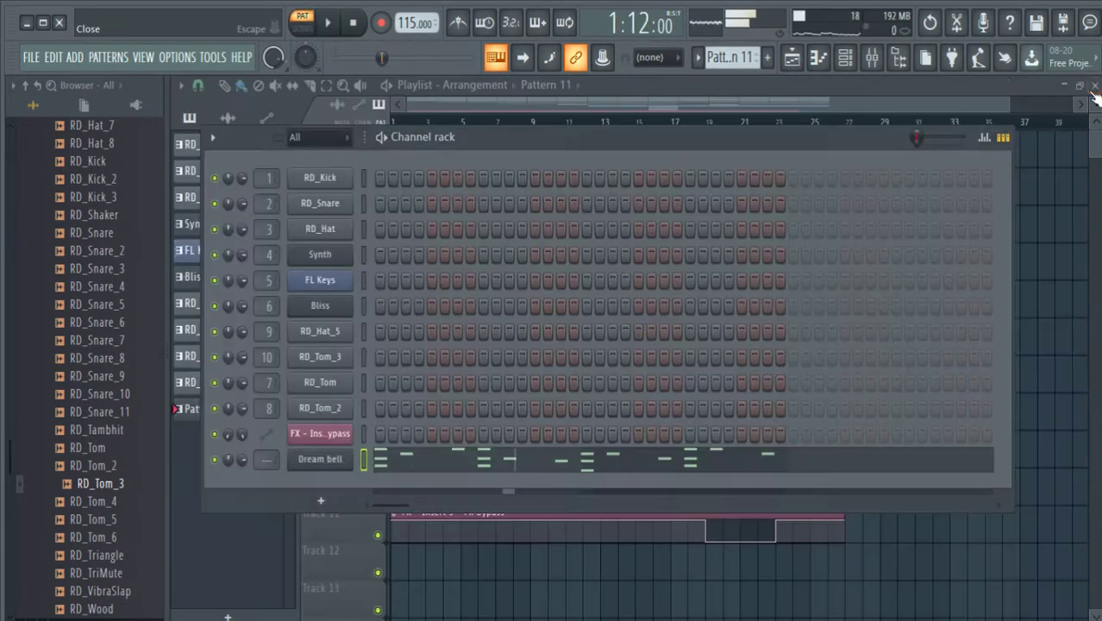
Step: Place Pattern 11 on Track 8 at bars 23, 25 and 27, and listen to the song from bar 21
click(888, 82)
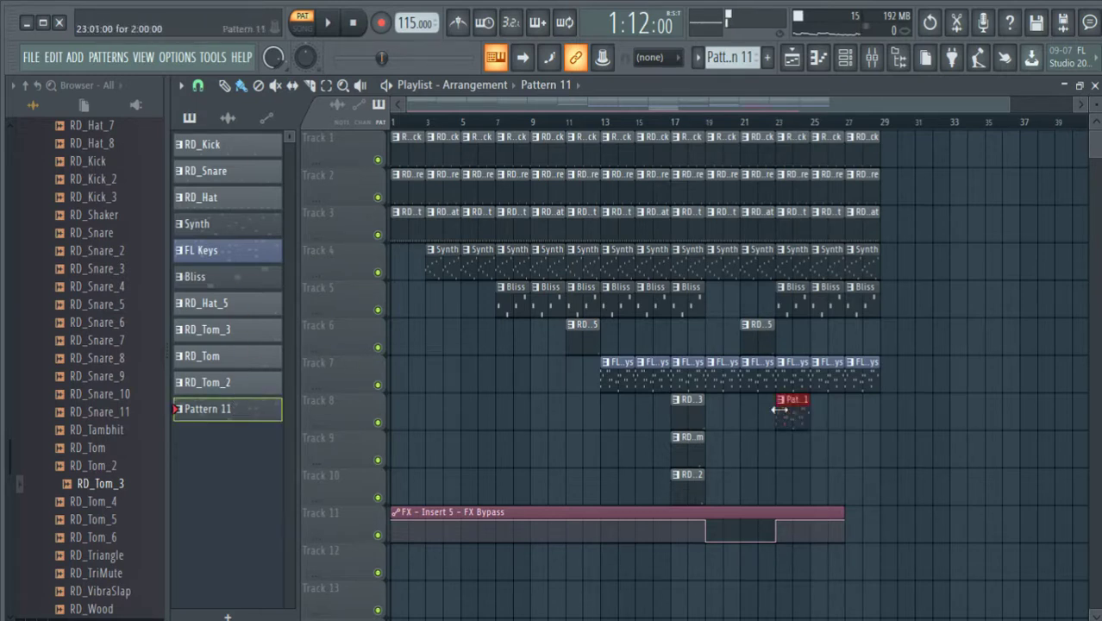
click(735, 122)
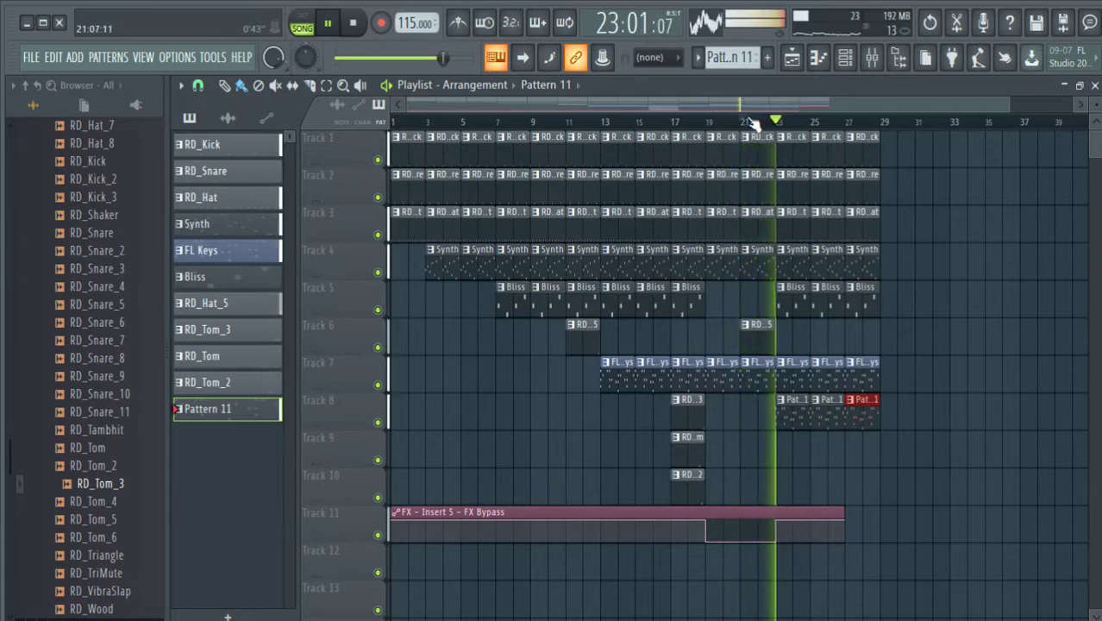
scroll(764, 125, down, 1)
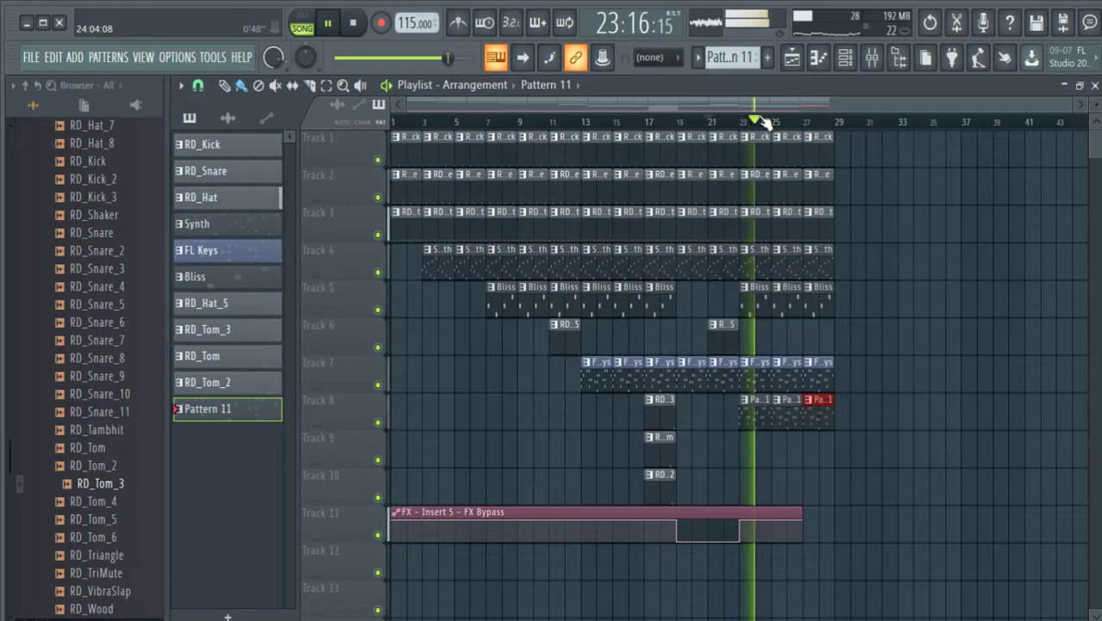
key(space)
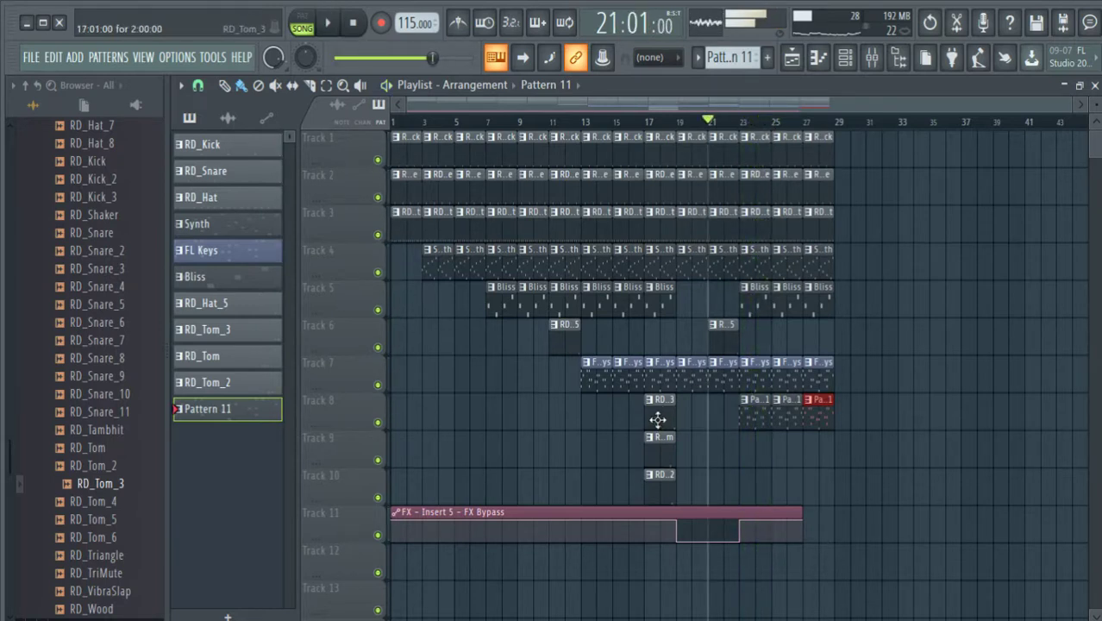
Step: Duplicate the RD_Tom_3, RD_Tom and RD_Tom_2 clips of bar 17 to bar 27 on Tracks 9 to 11
drag(683, 393, 658, 489)
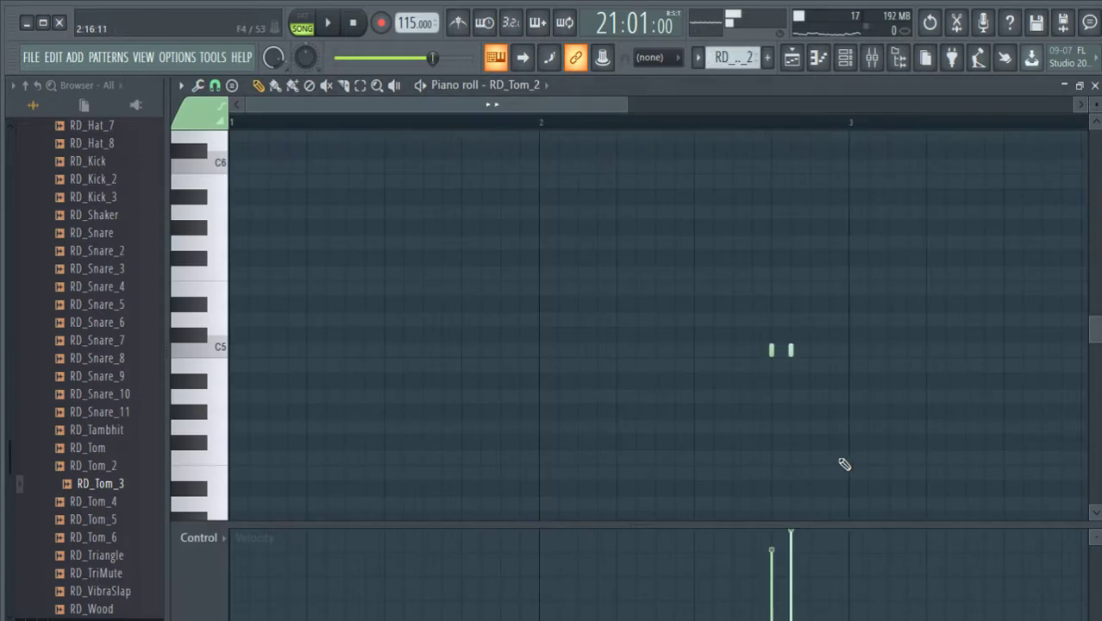
click(842, 458)
right_click(849, 457)
click(1095, 86)
key(F6)
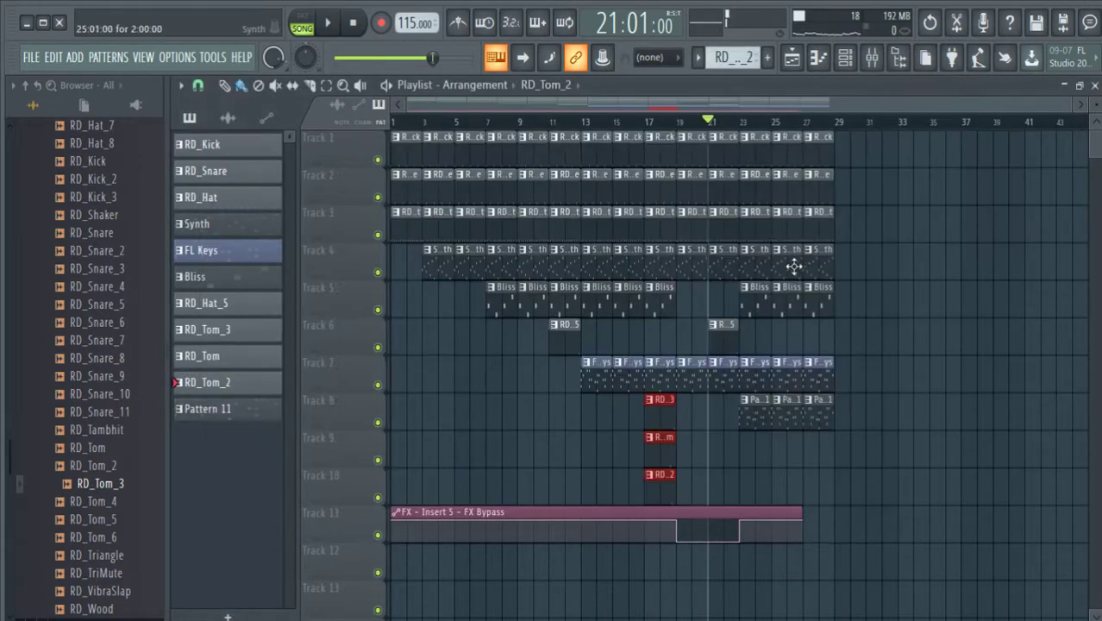
drag(660, 420, 819, 442)
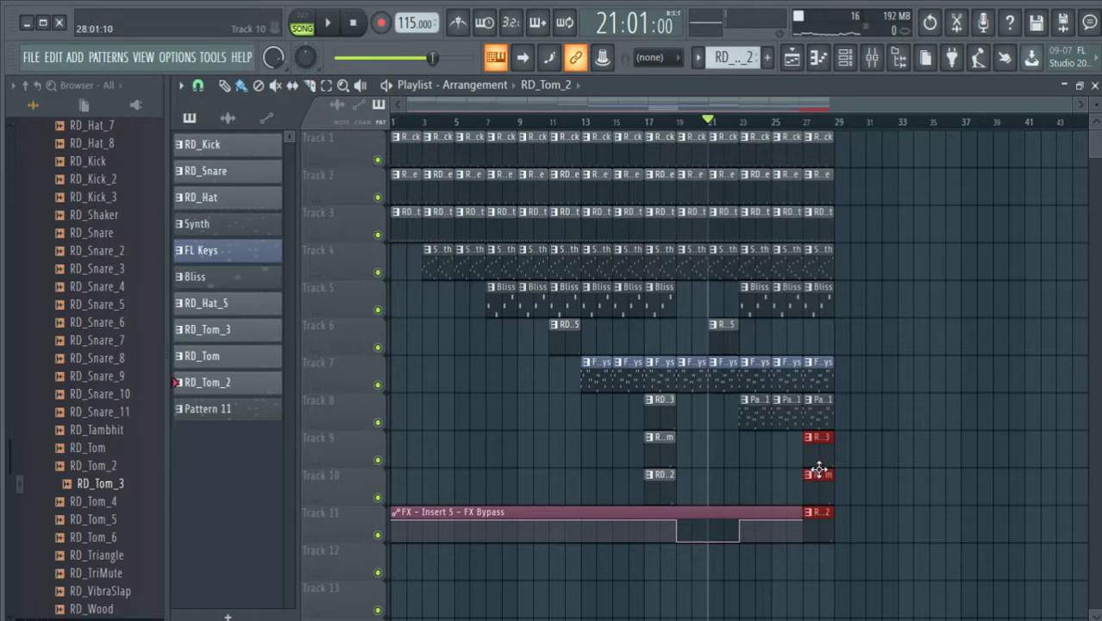
Step: Repeat the kick, snare, hat and synth clips through bar 46, the FL Keys clips through bar 40 and Bliss through bar 34
click(712, 445)
drag(865, 382, 936, 159)
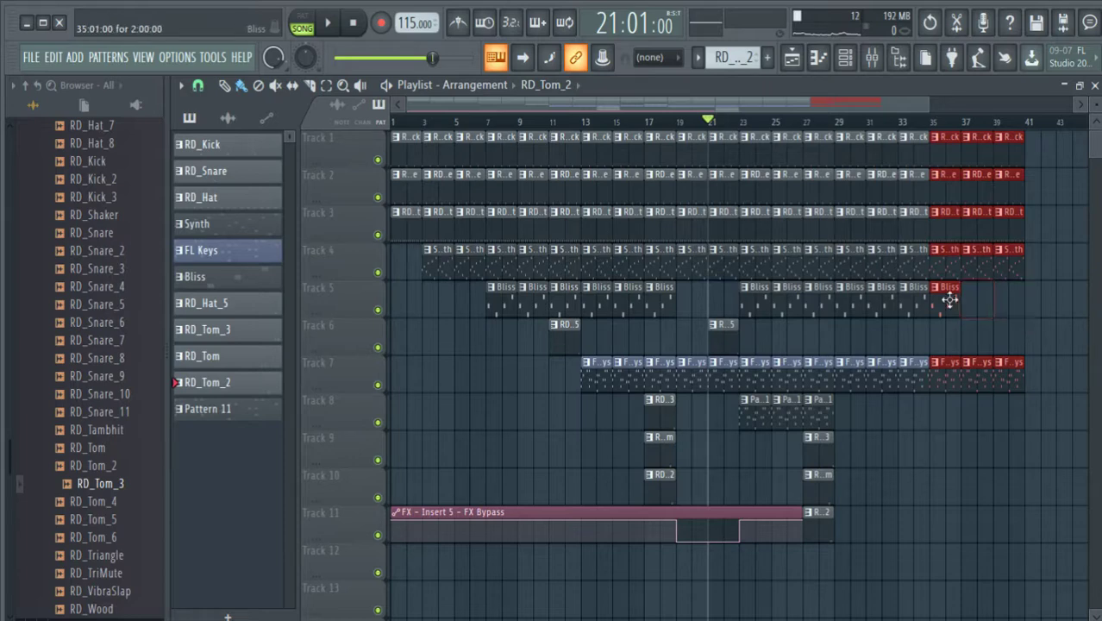
scroll(939, 125, down, 3)
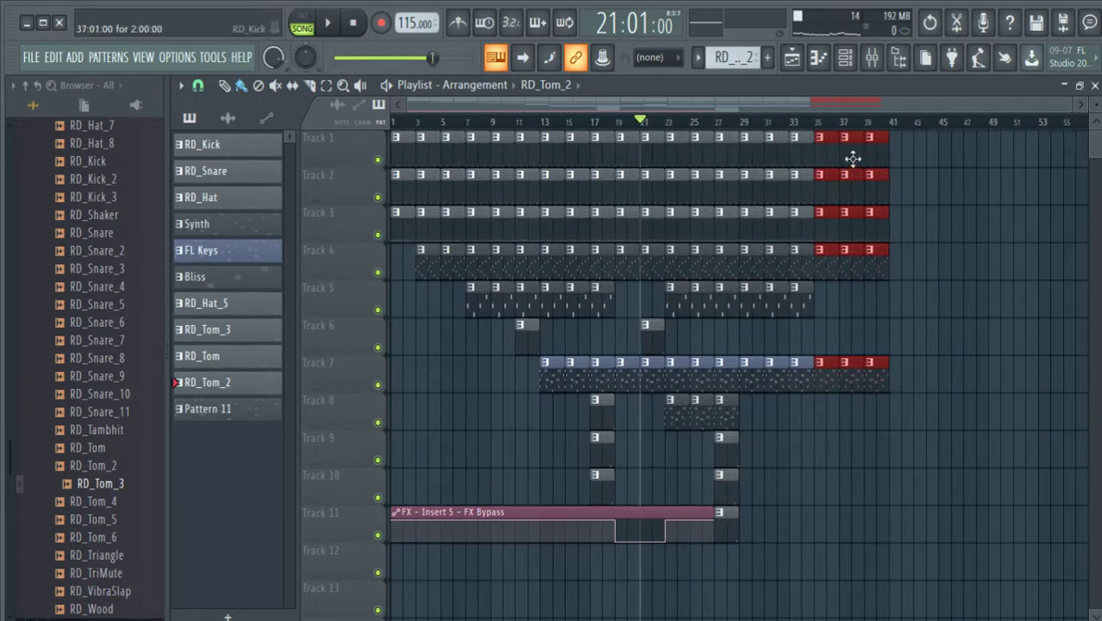
drag(847, 156, 923, 154)
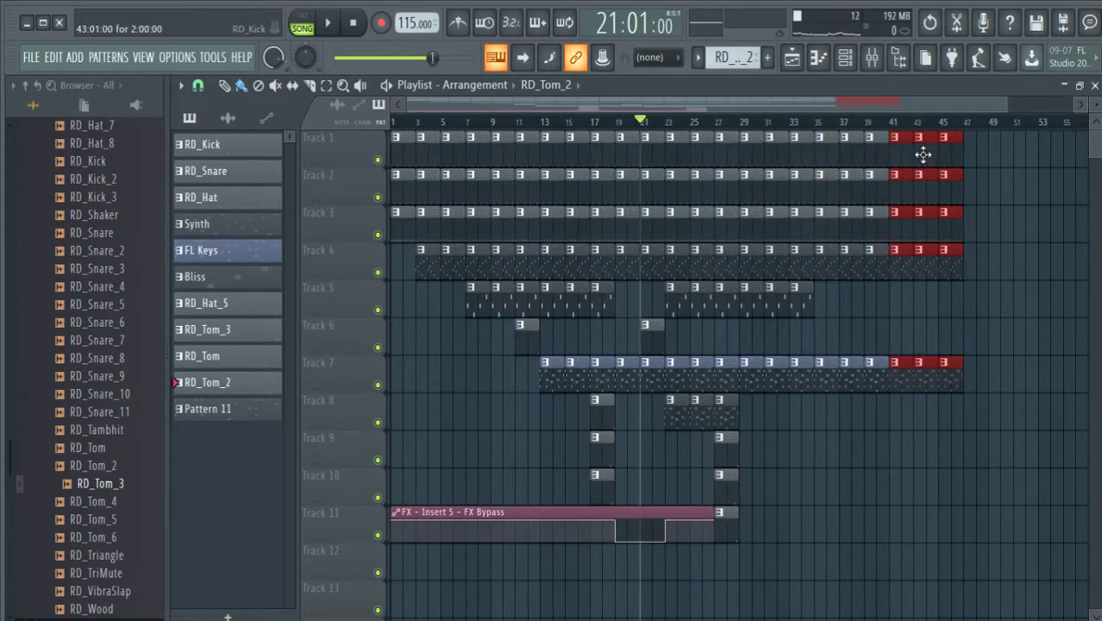
drag(944, 373, 916, 382)
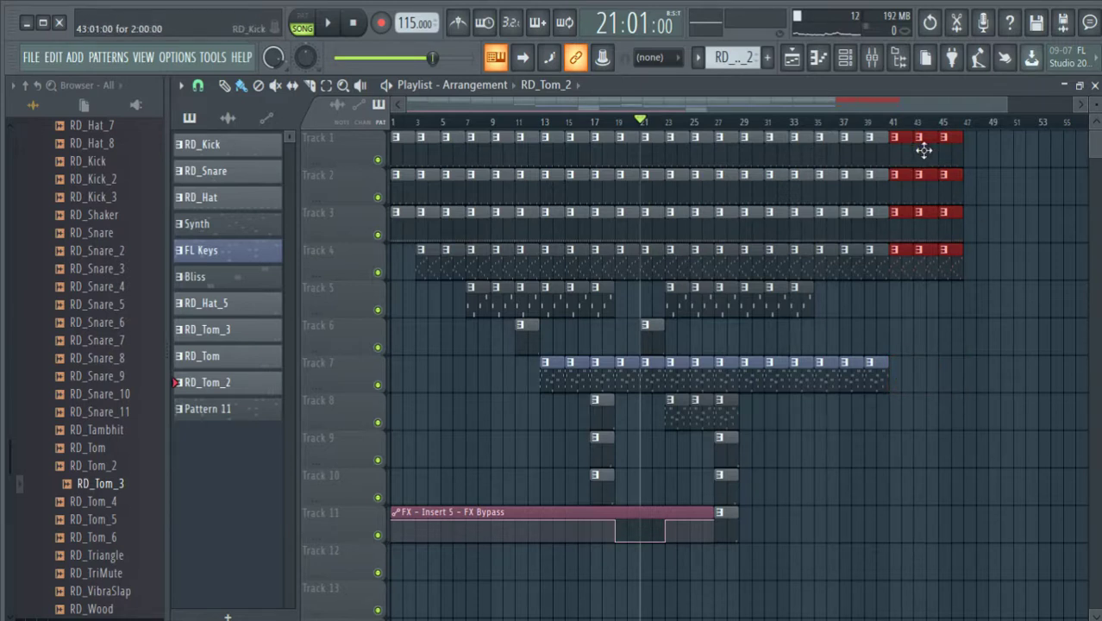
Step: Extend only the RD_Kick, RD_Snare and RD_Hat clips on Tracks 1 to 3 with copies at bars 47 and 49
drag(924, 150, 1002, 150)
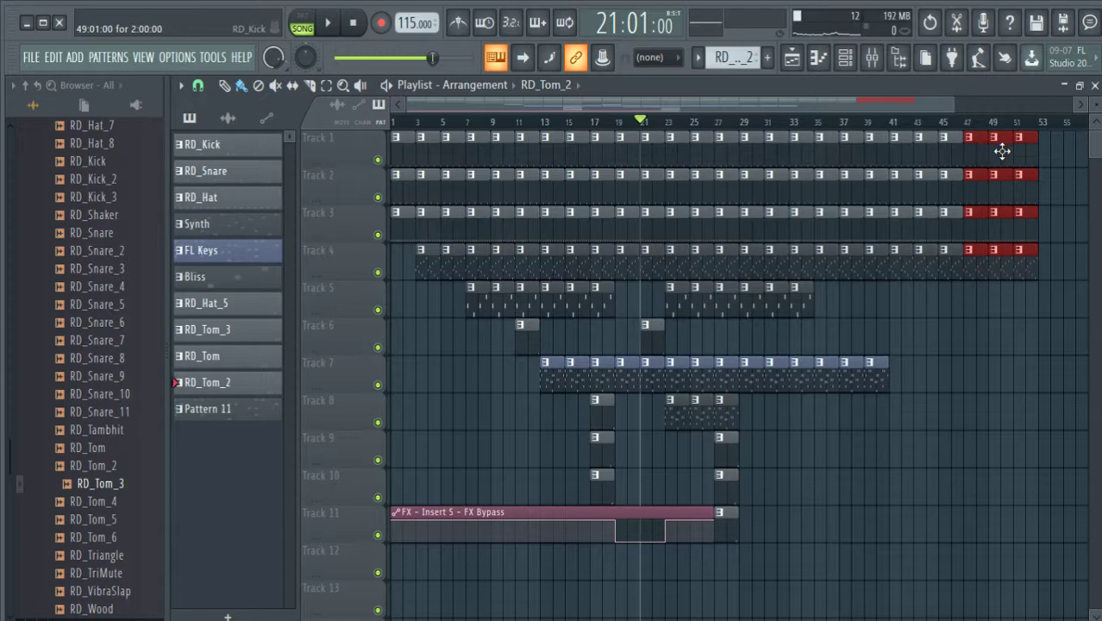
drag(976, 267, 1037, 267)
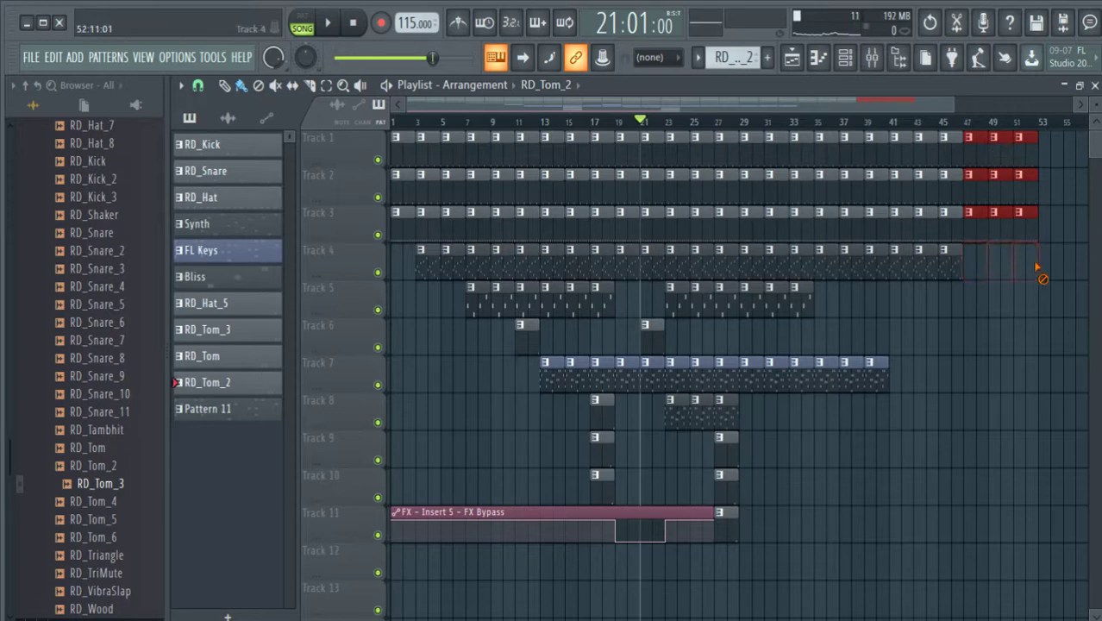
click(841, 125)
drag(1015, 151, 1020, 229)
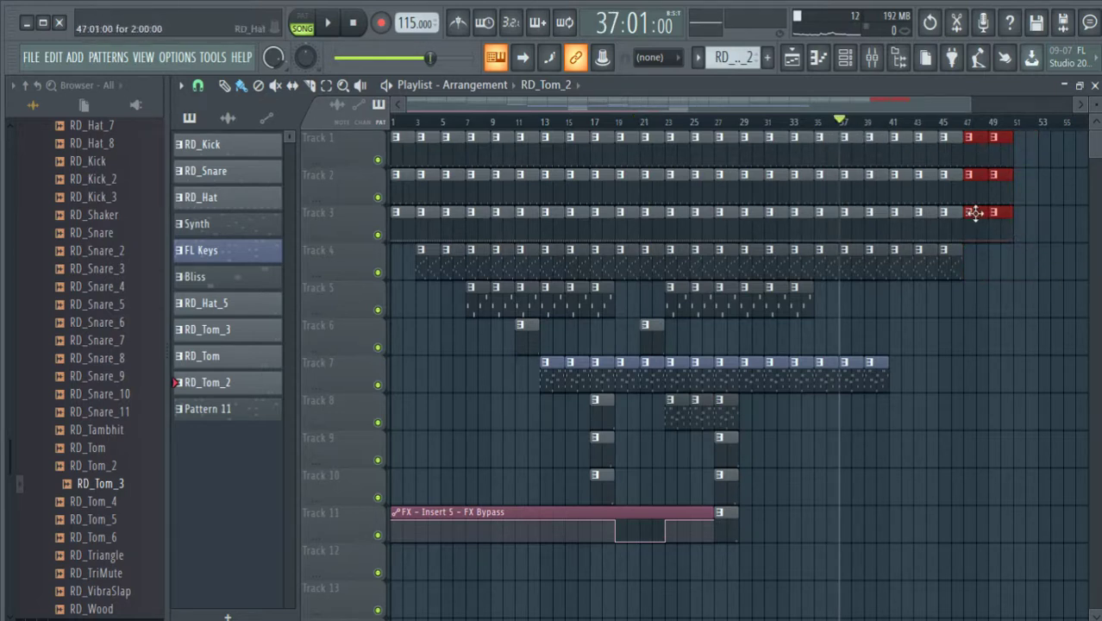
Step: Play the song from the start and check the sections from about bars 14 and 18
drag(711, 127, 325, 133)
key(space)
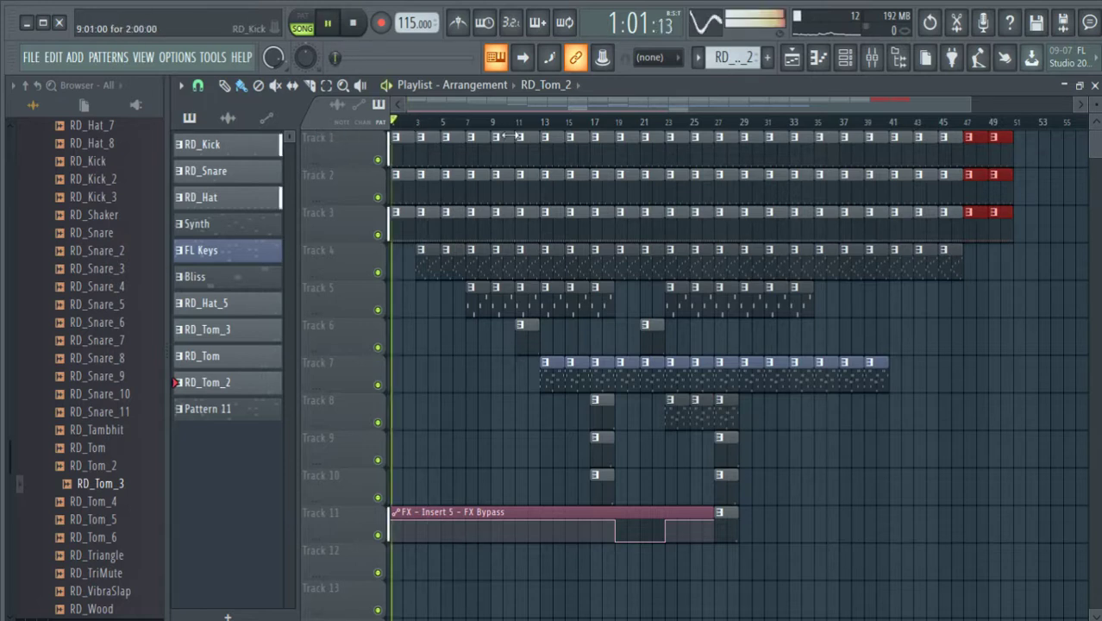
click(555, 125)
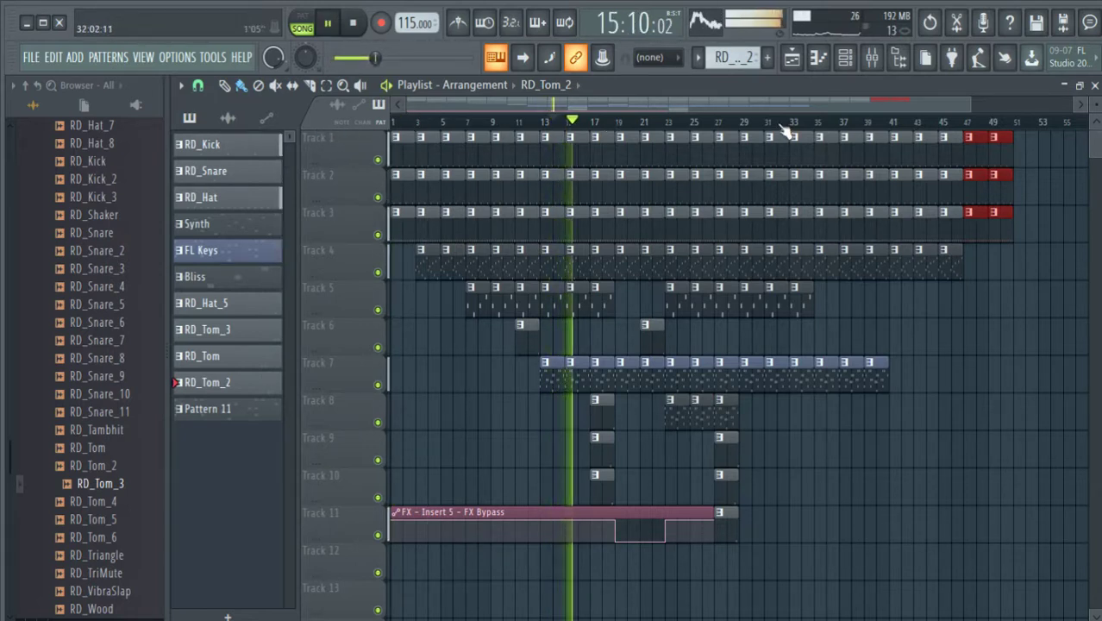
click(609, 124)
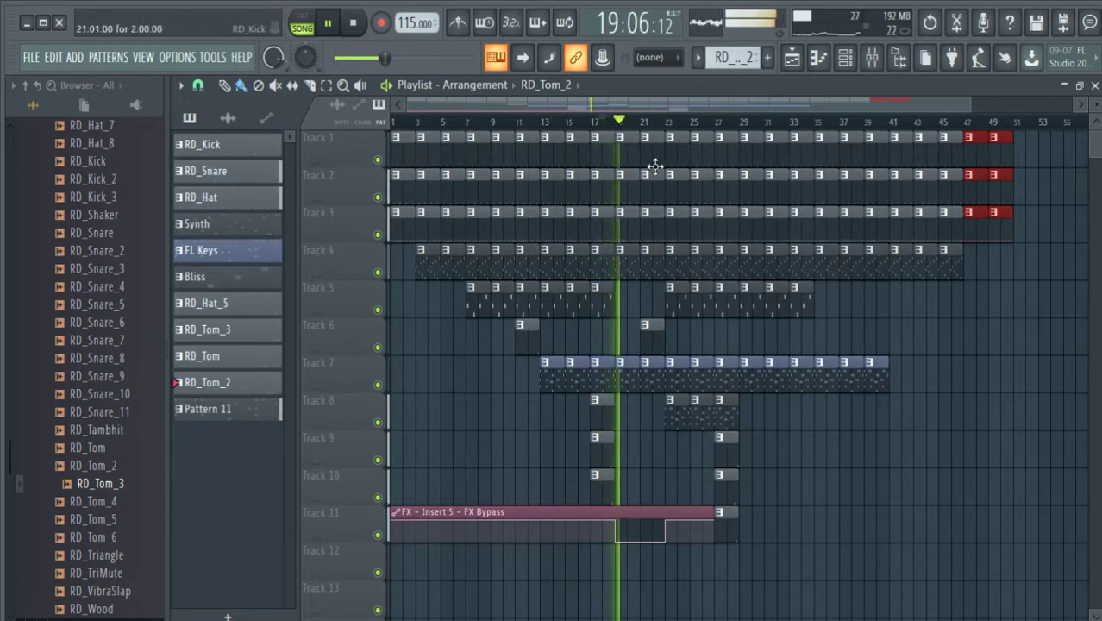
Step: Add RD_Hat_5 clips at bars 17 and 27 on Track 6 and listen to the arrangement up to bar 28
key(space)
click(649, 327)
click(597, 334)
key(space)
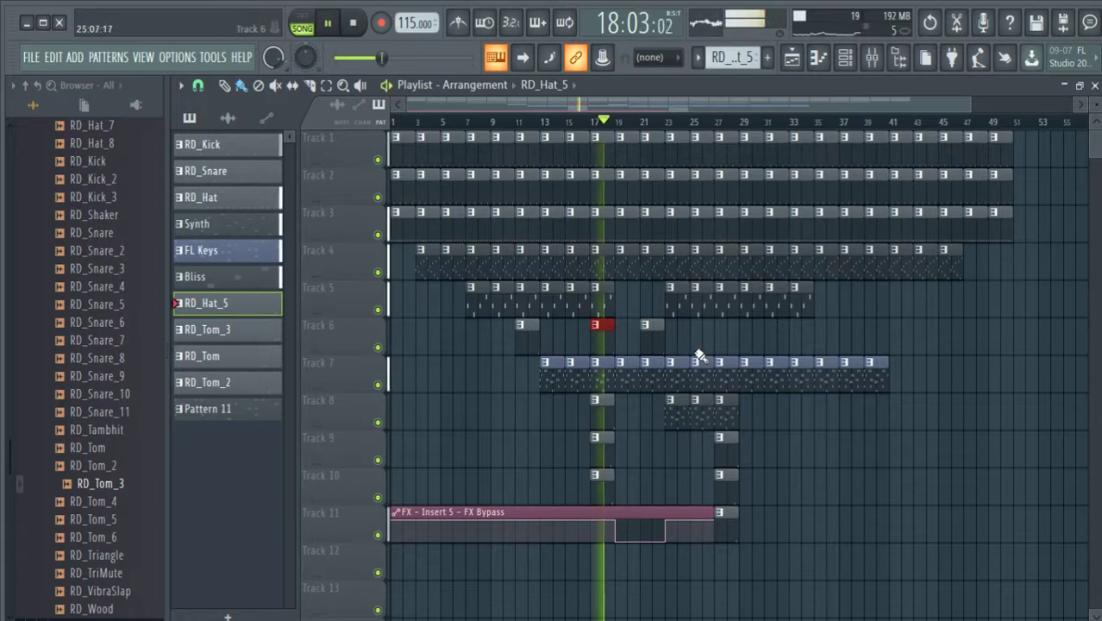
click(729, 343)
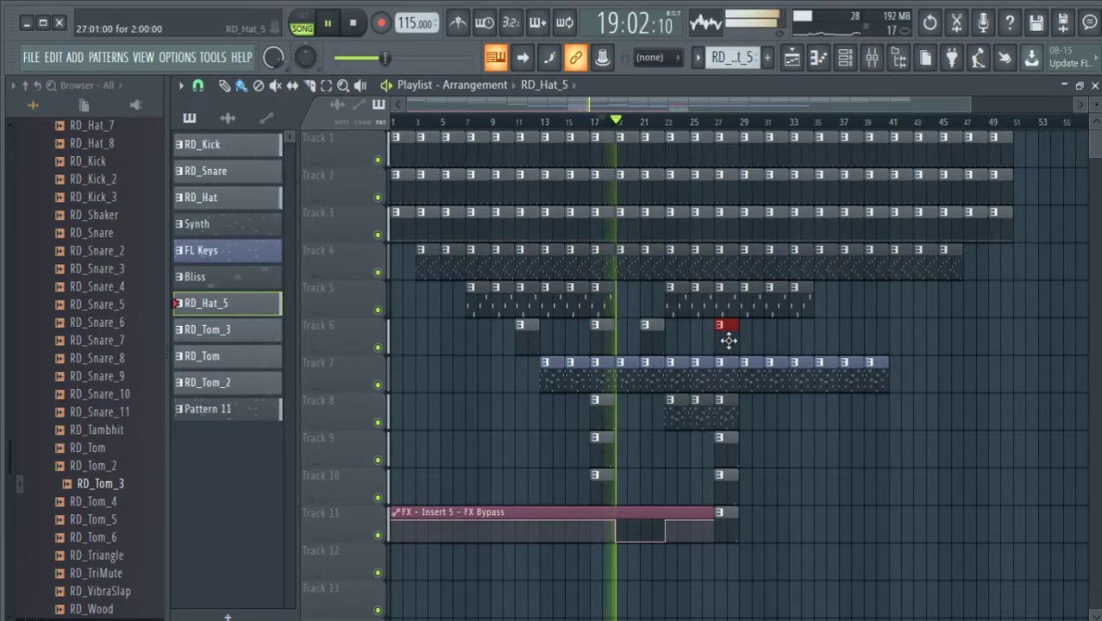
click(658, 124)
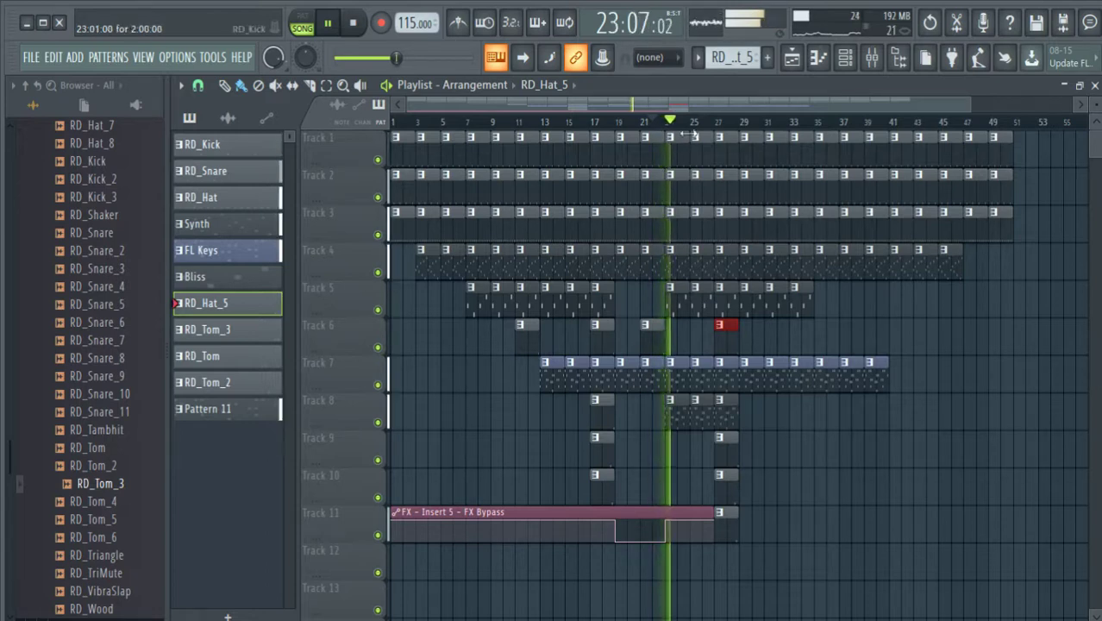
click(729, 125)
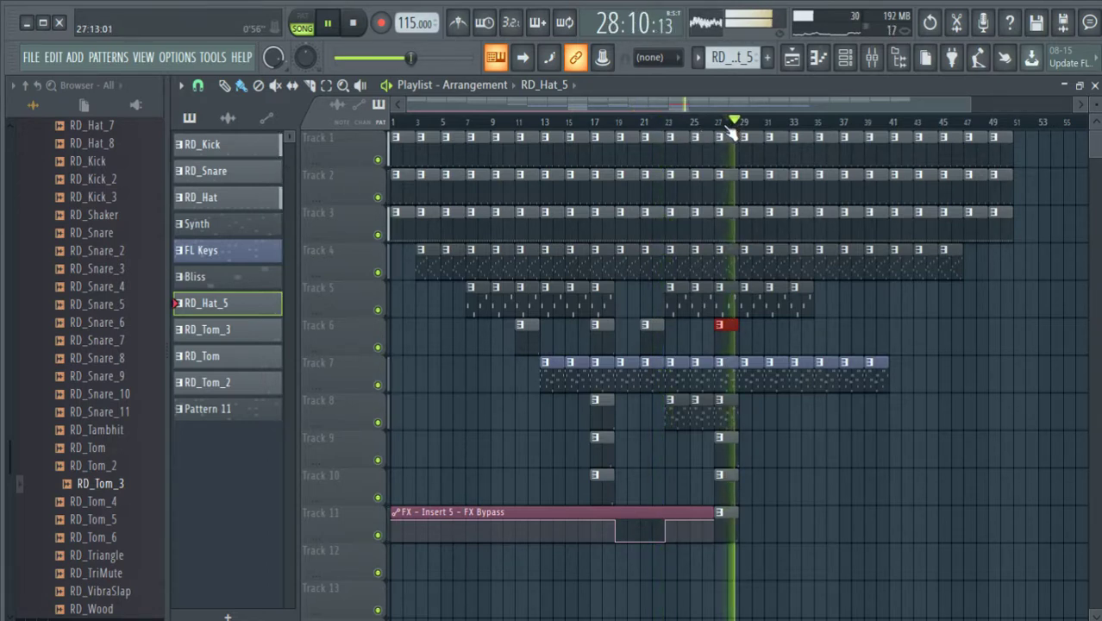
Step: Duplicate the RD_Tom_3, RD_Tom and RD_Tom_2 clips of bar 27 to bars 33, 39, 45 and 49 on Tracks 9 to 11
scroll(733, 135, down, 1)
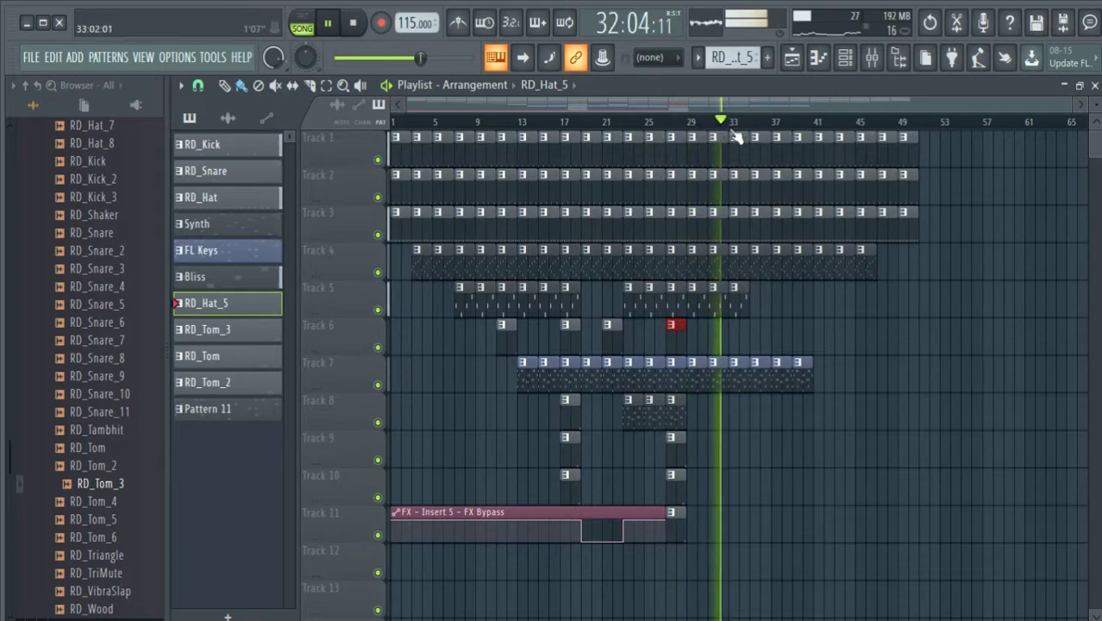
click(682, 454)
click(731, 457)
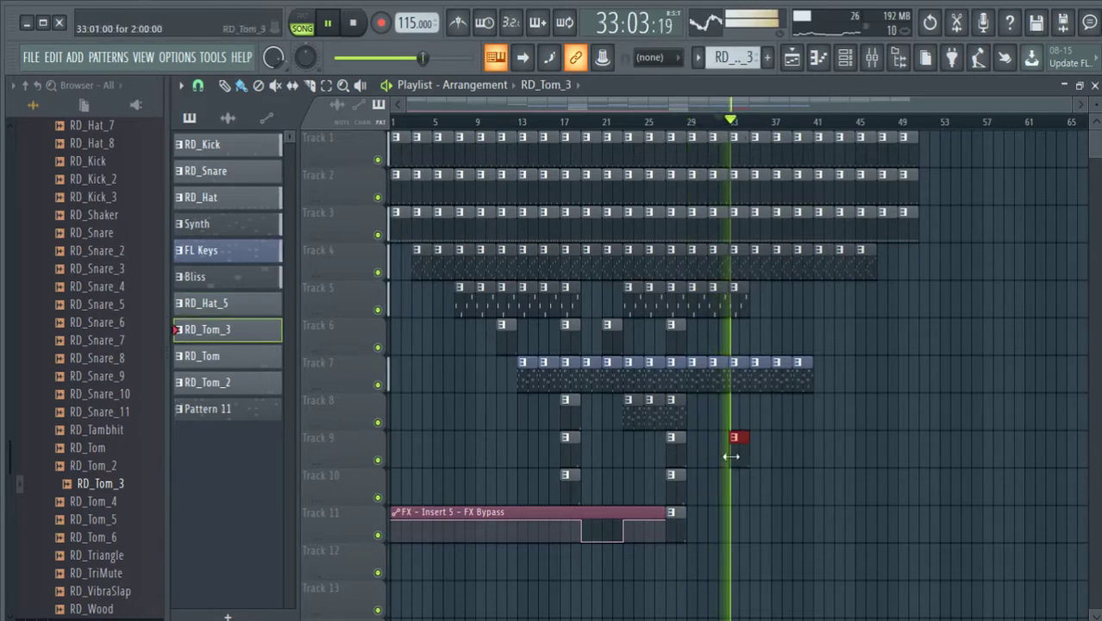
right_click(732, 457)
drag(699, 453, 734, 516)
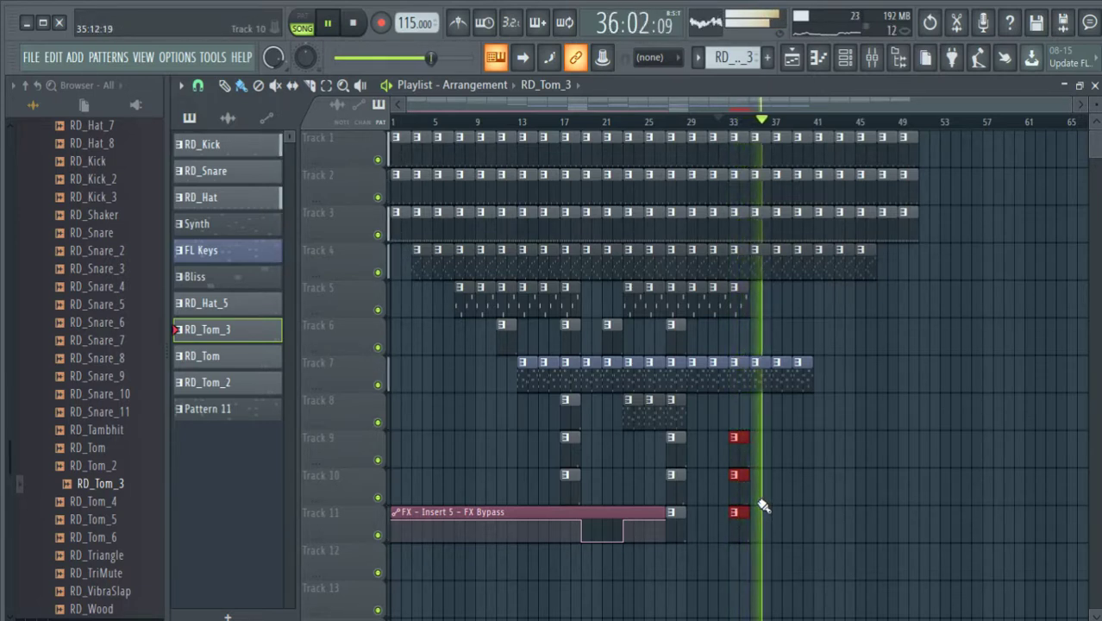
drag(738, 487, 903, 487)
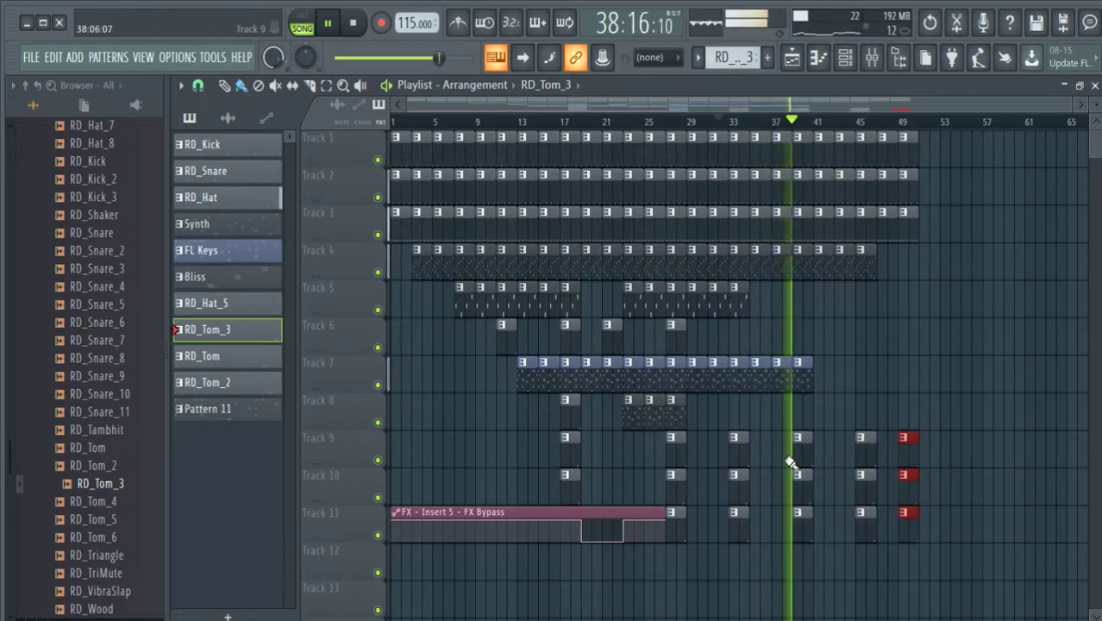
Step: Place an RD_Hat_5 clip at bar 39 on Track 6
click(966, 258)
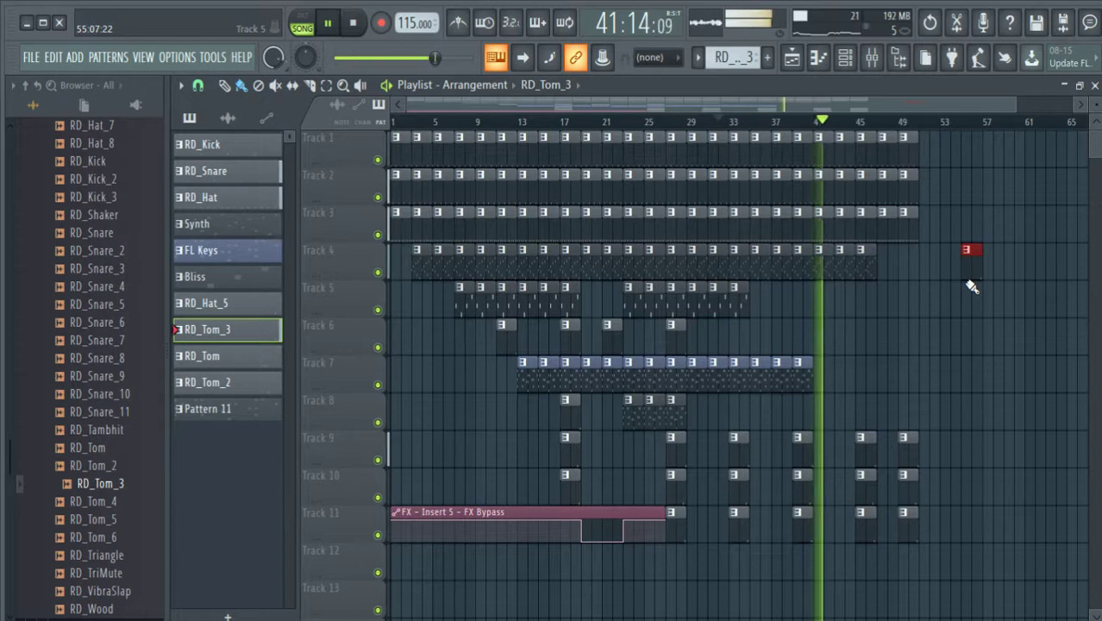
click(702, 340)
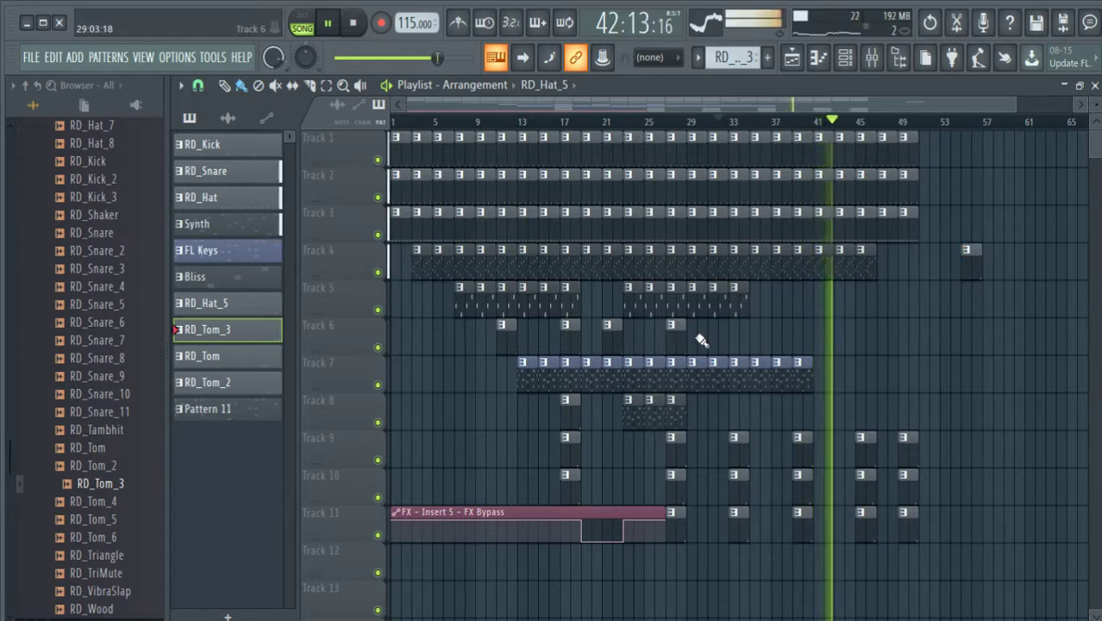
click(801, 337)
Step: Preview RD_Crash_2, place the RD_Crash sample at bar 40 on Track 8 and look over its channel settings
scroll(118, 348, up, 4)
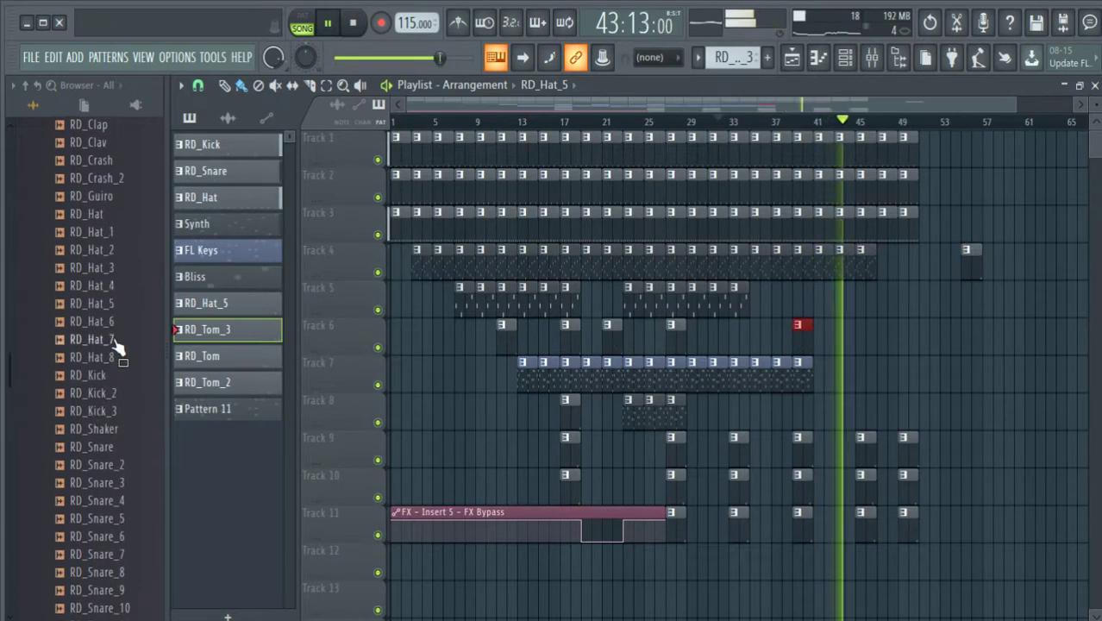
click(110, 179)
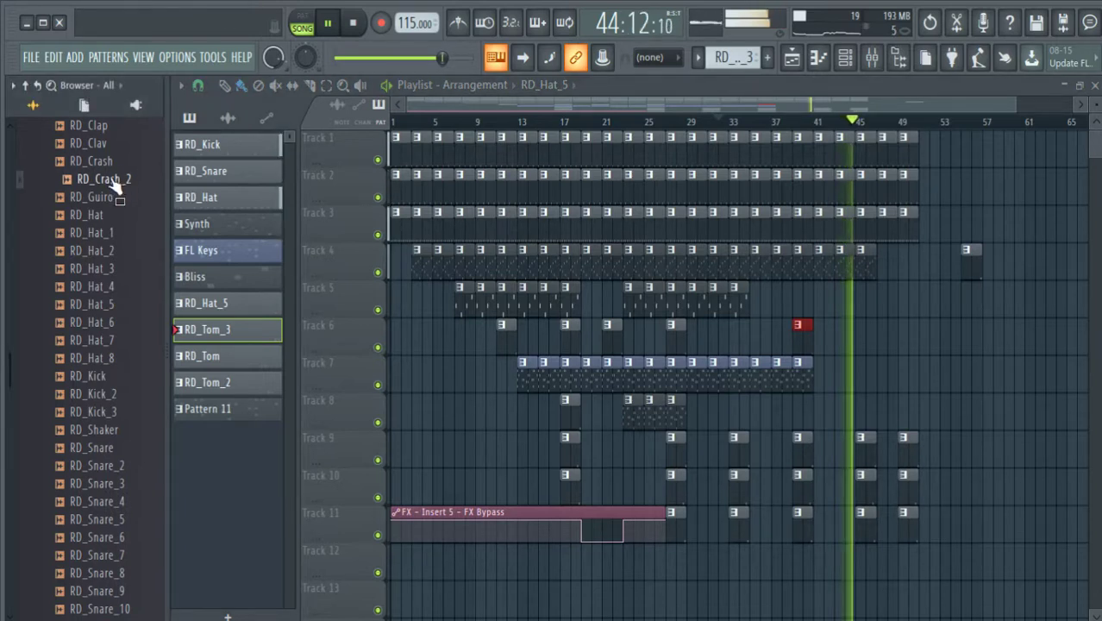
drag(93, 162, 804, 418)
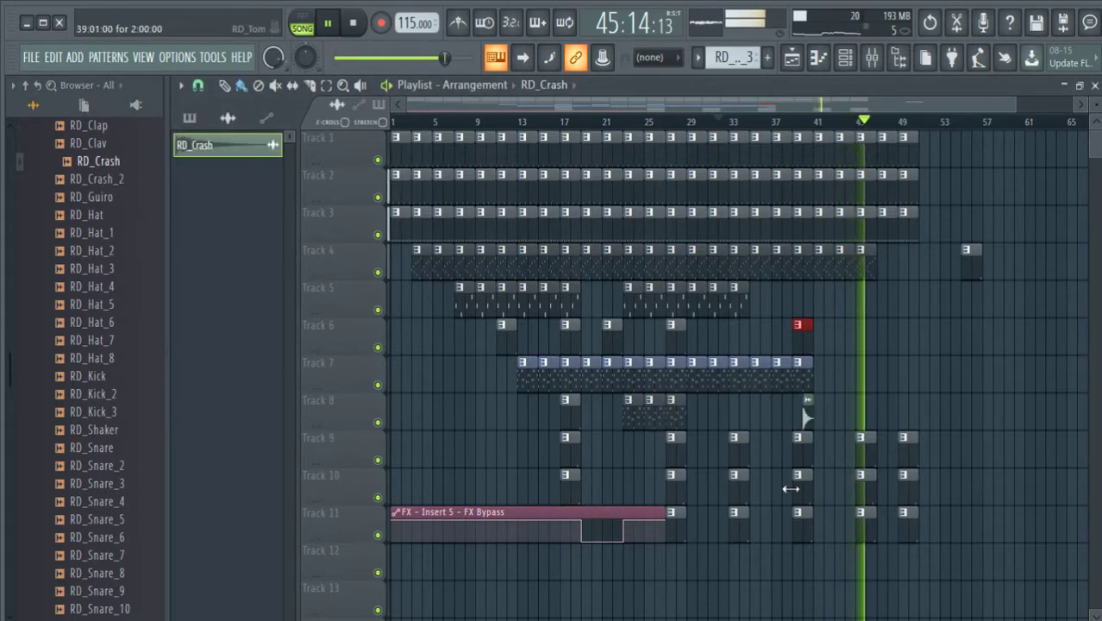
double_click(805, 420)
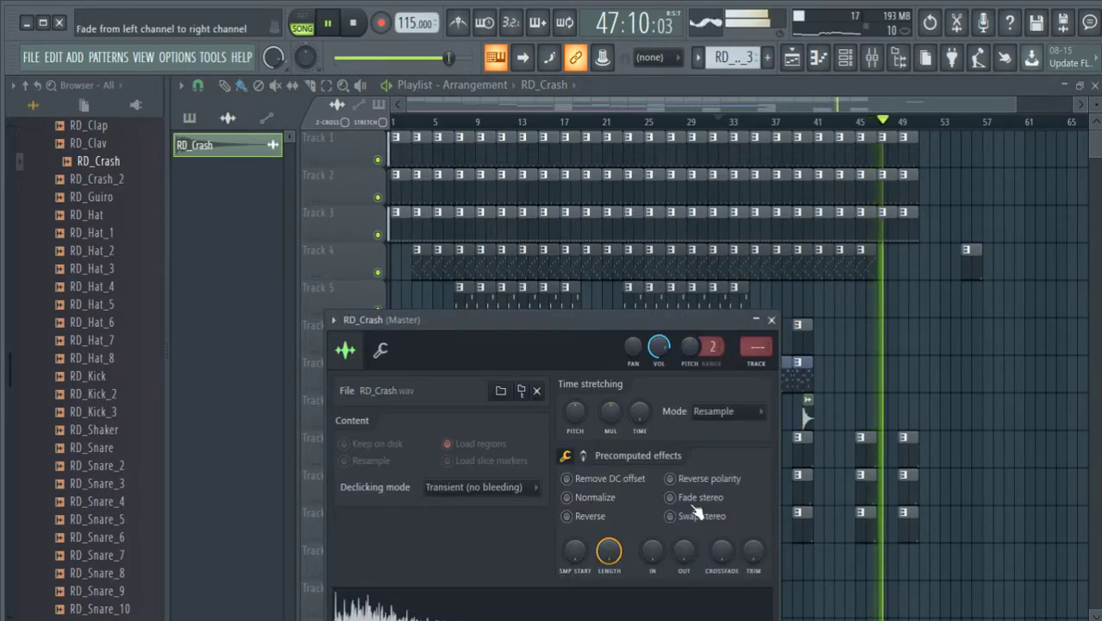
drag(624, 327, 606, 220)
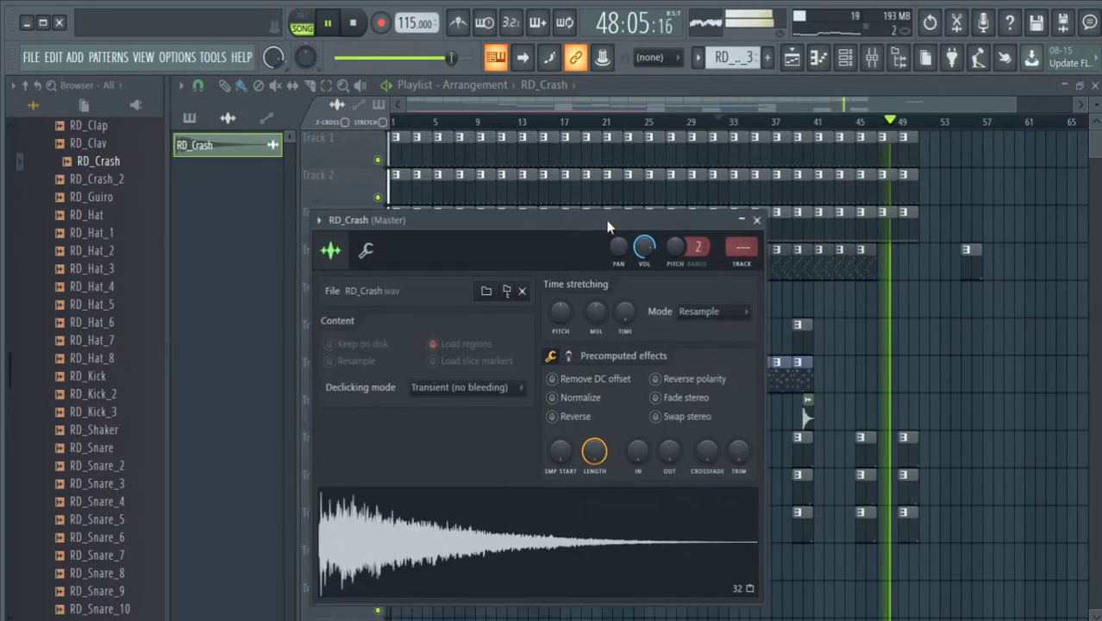
click(754, 223)
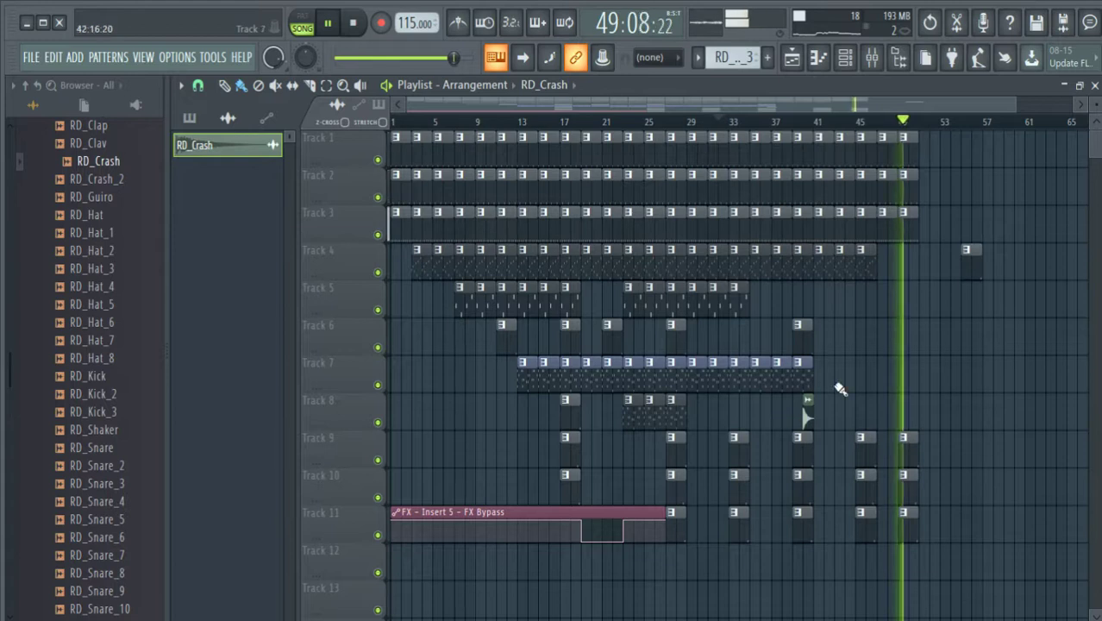
Step: Try out an RD_Crash clip at bar 51 on Track 6 against the ending played from bar 49, and remove it
click(909, 343)
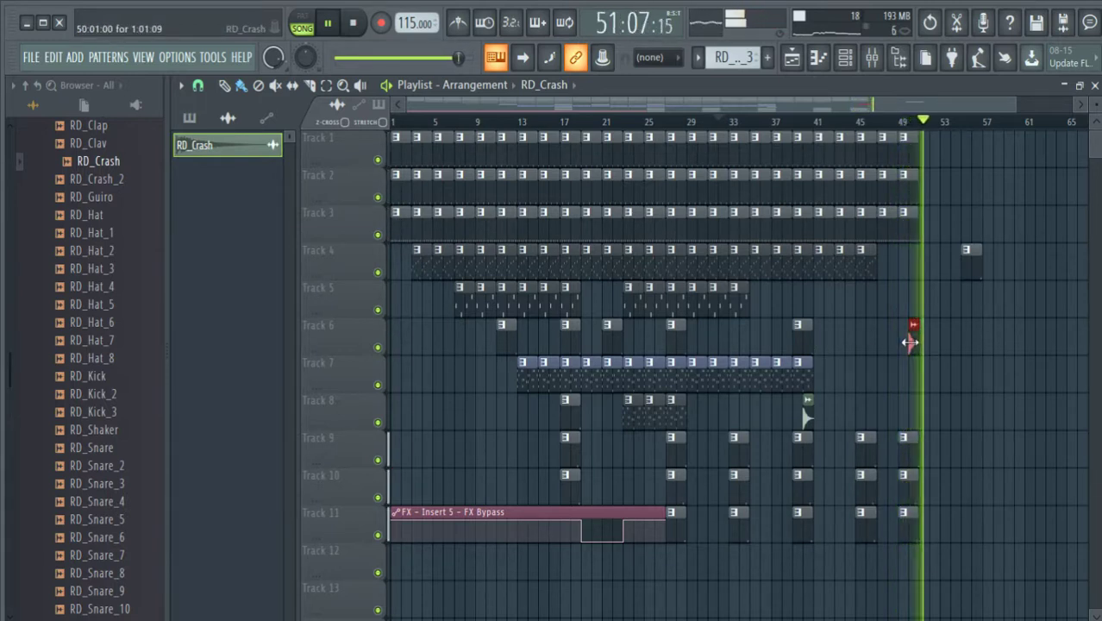
key(space)
ctrl+scroll(880, 134, up, 4)
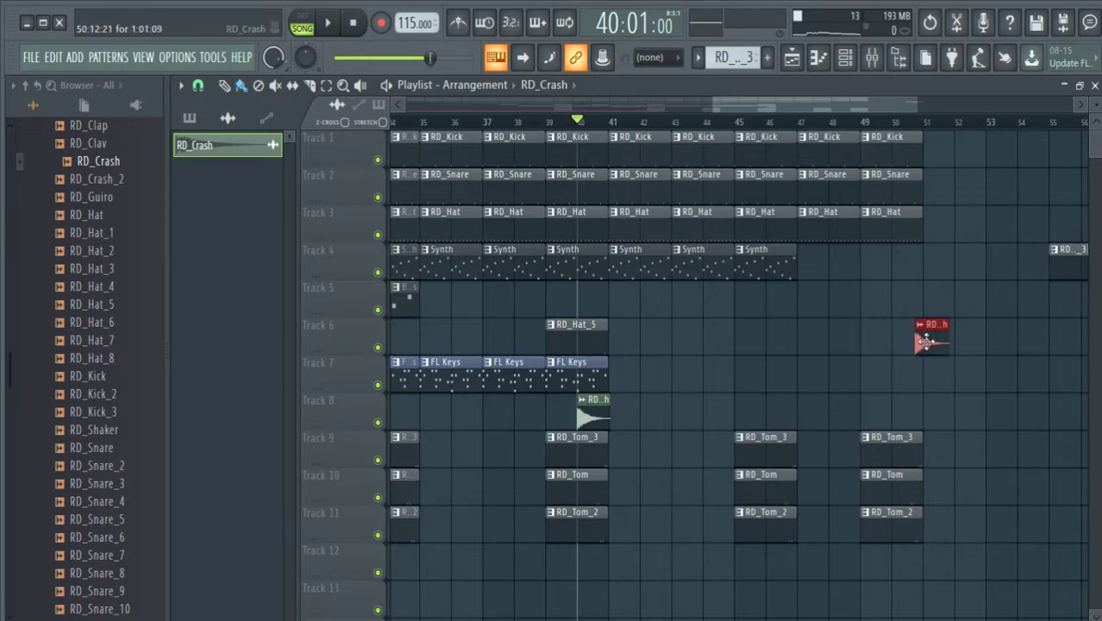
click(876, 124)
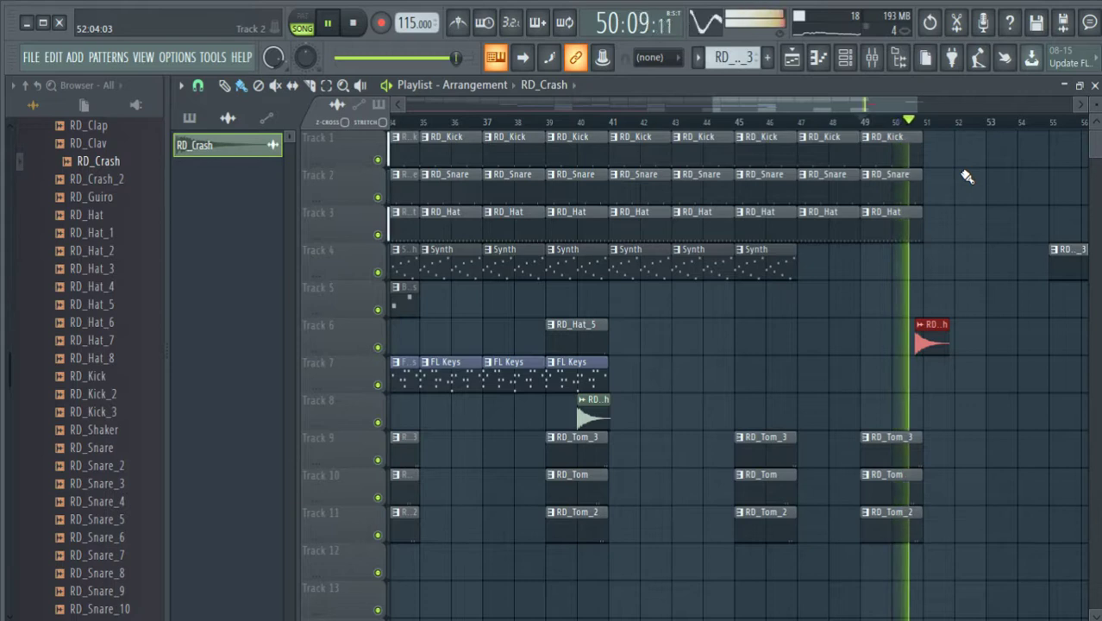
key(space)
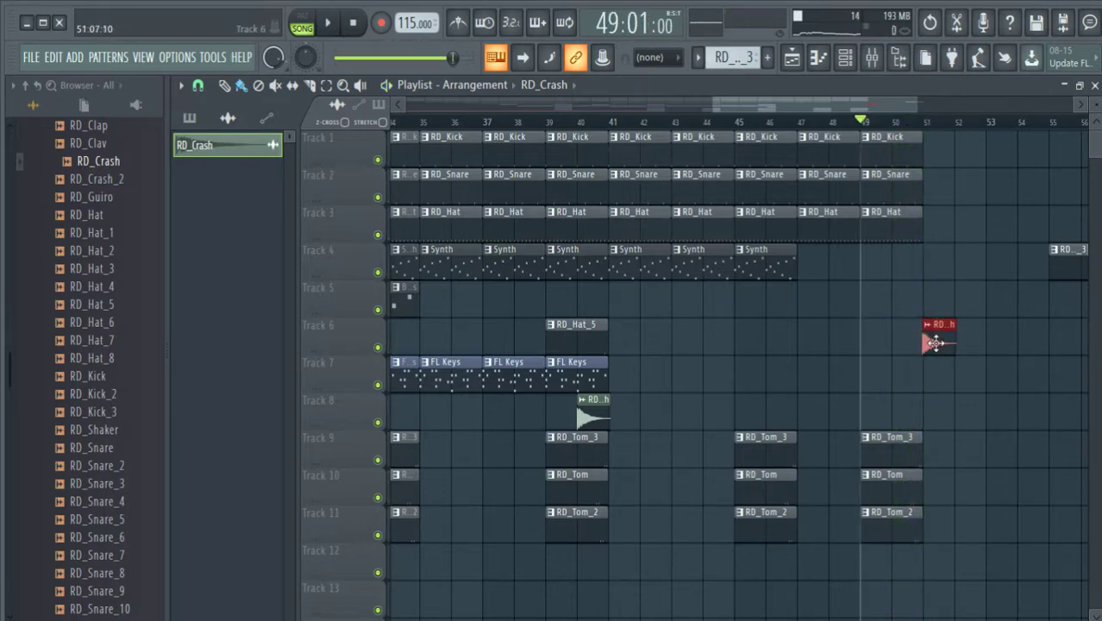
key(space)
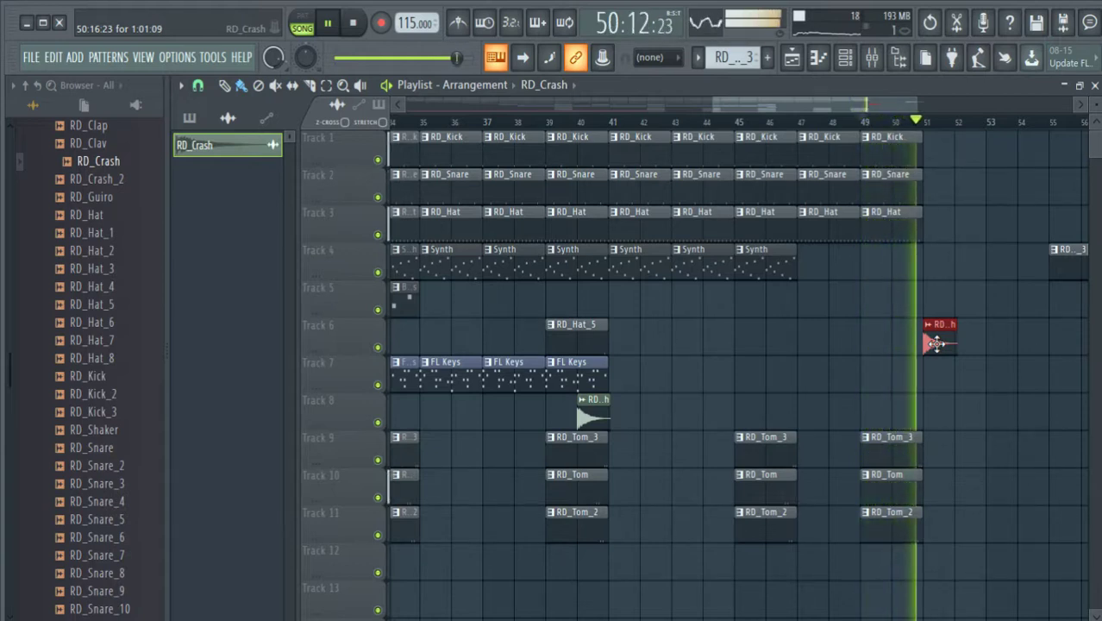
key(space)
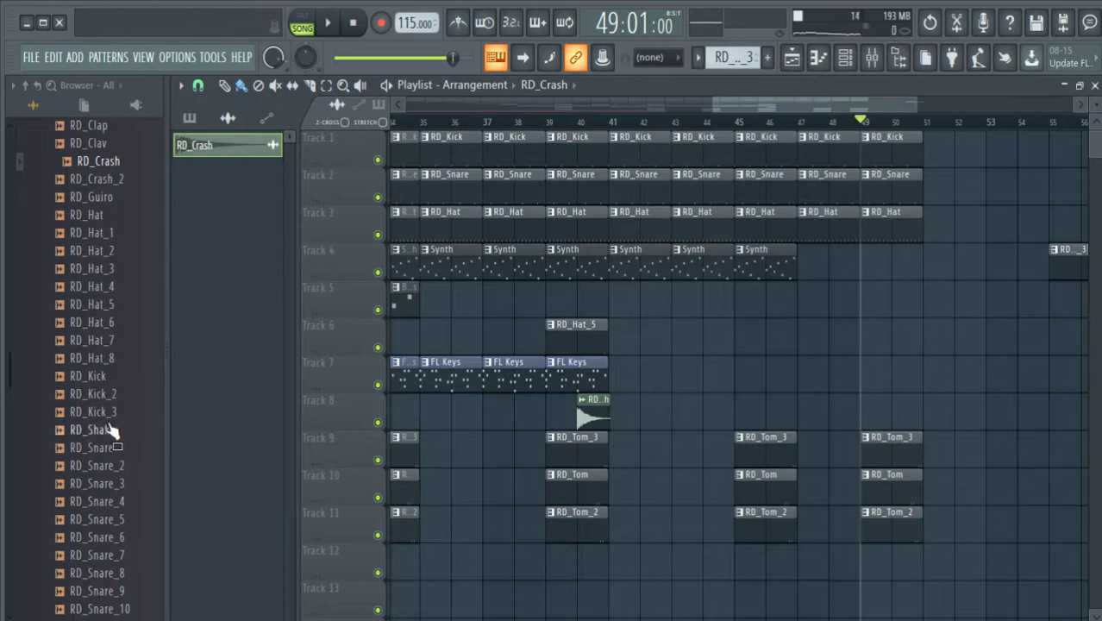
Step: Preview the RD_VibraSlap, RD_TriMute, RD_Wood and RD_Triangle samples as candidates for the song's ending
scroll(111, 420, down, 2)
scroll(115, 538, down, 4)
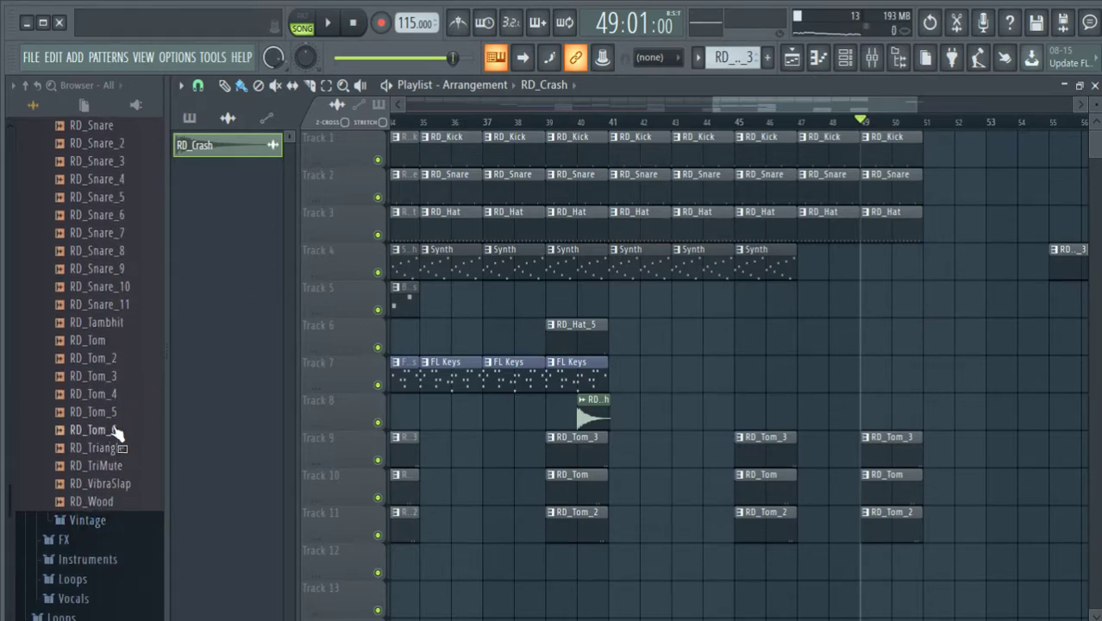
click(123, 484)
click(115, 470)
click(109, 502)
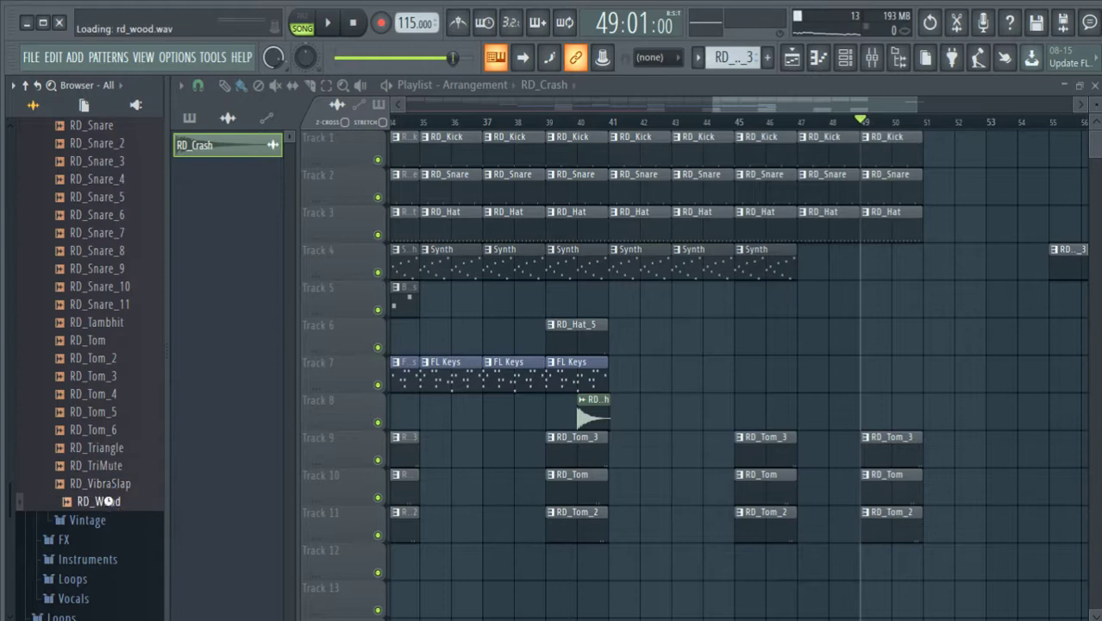
click(105, 448)
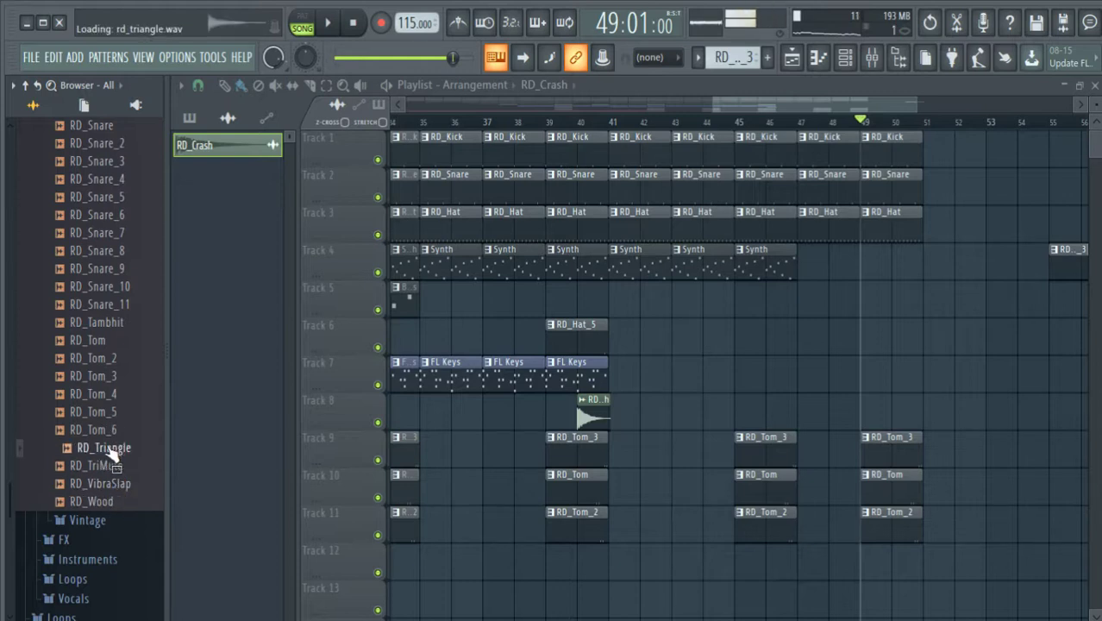
Step: Place the RD_Triangle sample at bar 51 on Track 6, check the ending by ear, and delete the stray clip at bar 55 on Track 4
drag(111, 452, 896, 339)
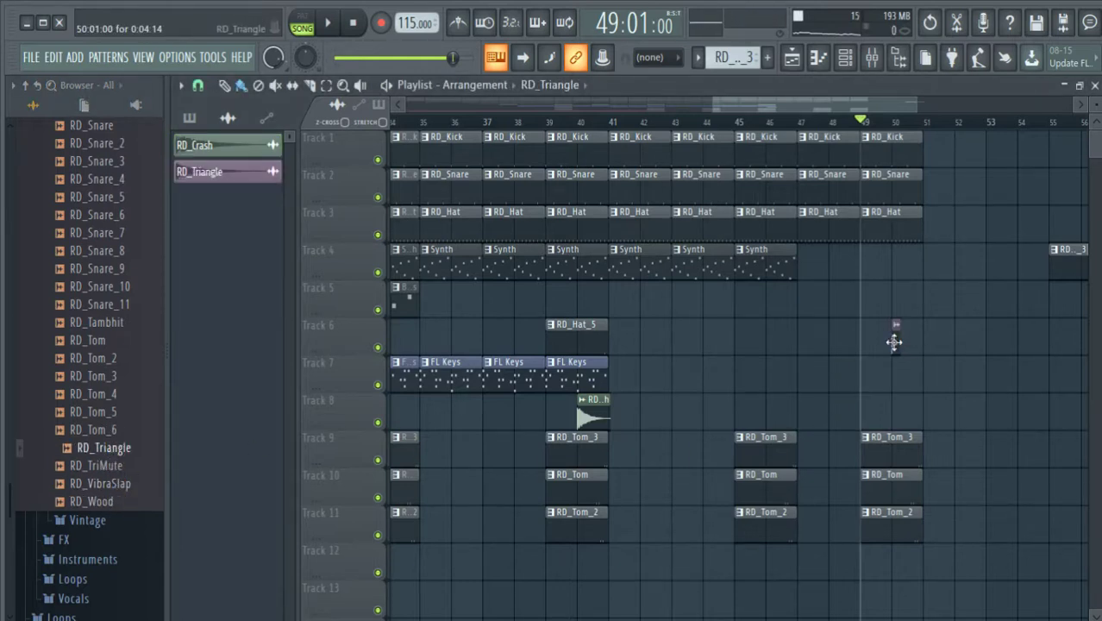
key(space)
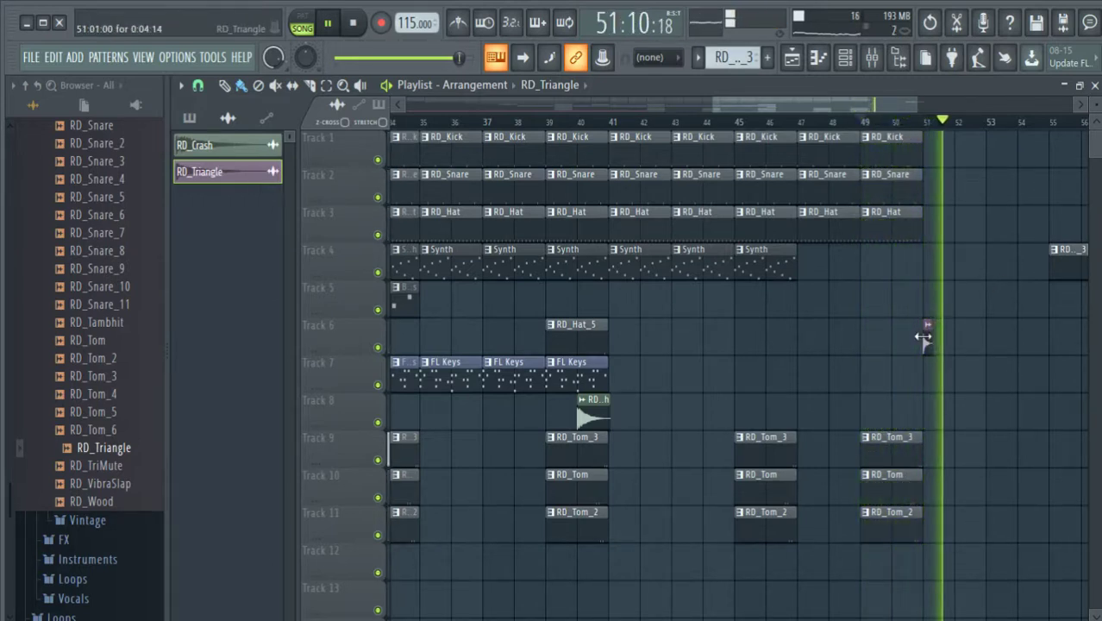
key(space)
right_click(1052, 278)
Step: Set the volume of the RD_Crash channel to about 64% and play the whole arrangement from bar 1
scroll(807, 127, down, 3)
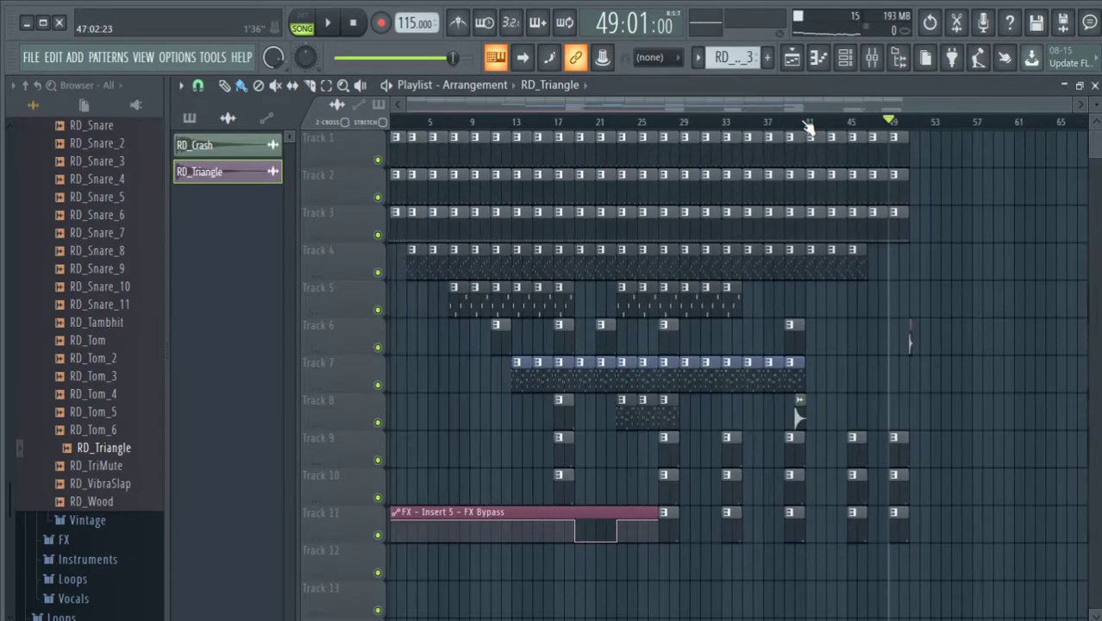
drag(794, 123, 343, 83)
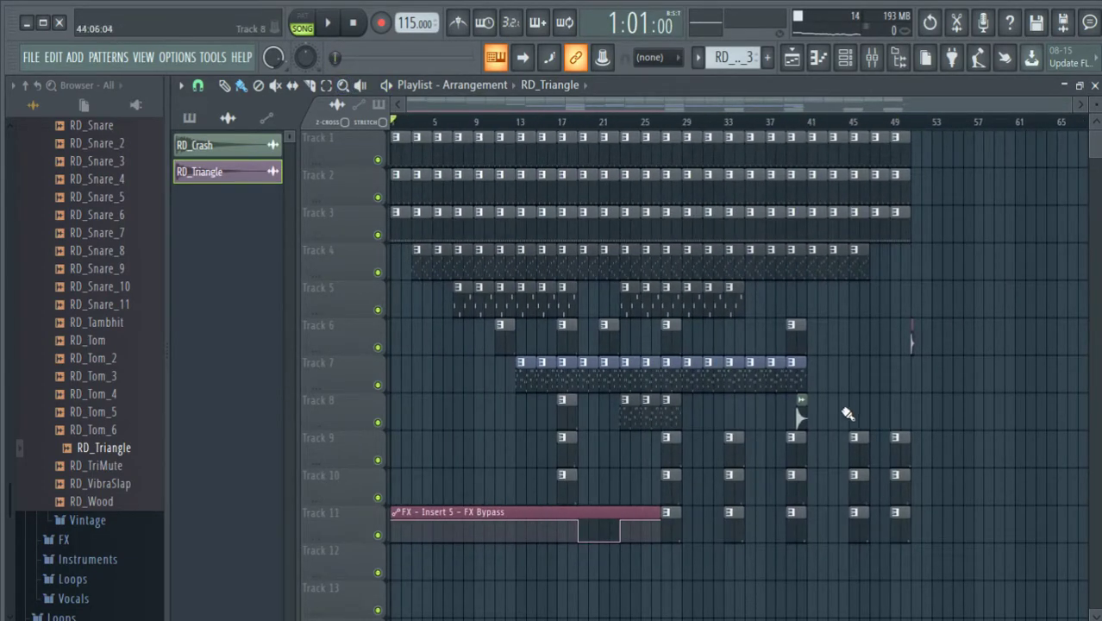
double_click(800, 407)
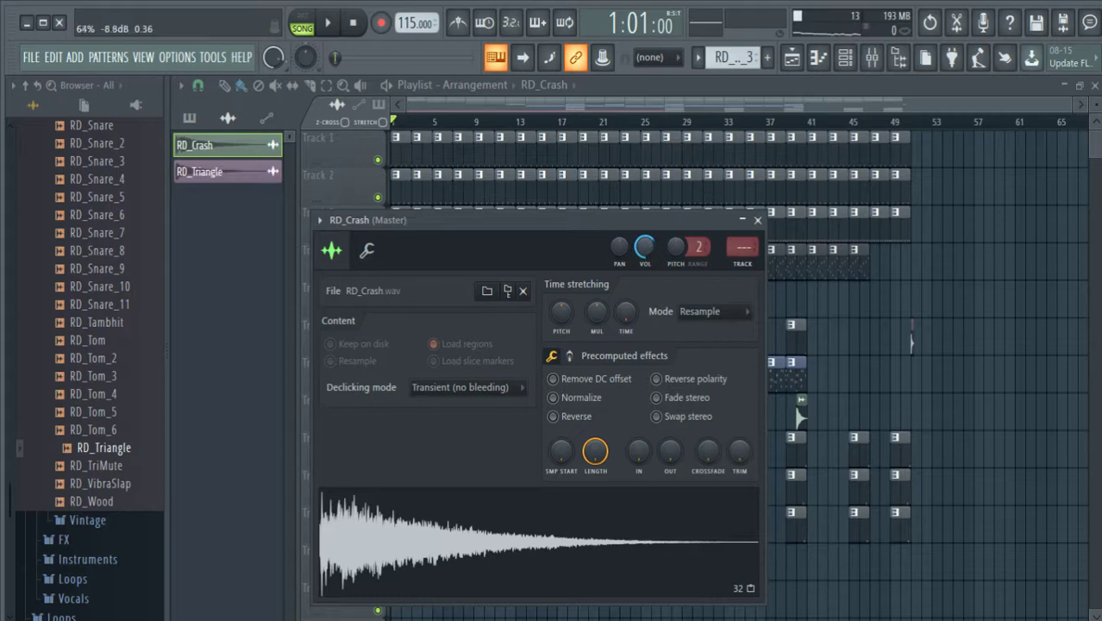
click(757, 221)
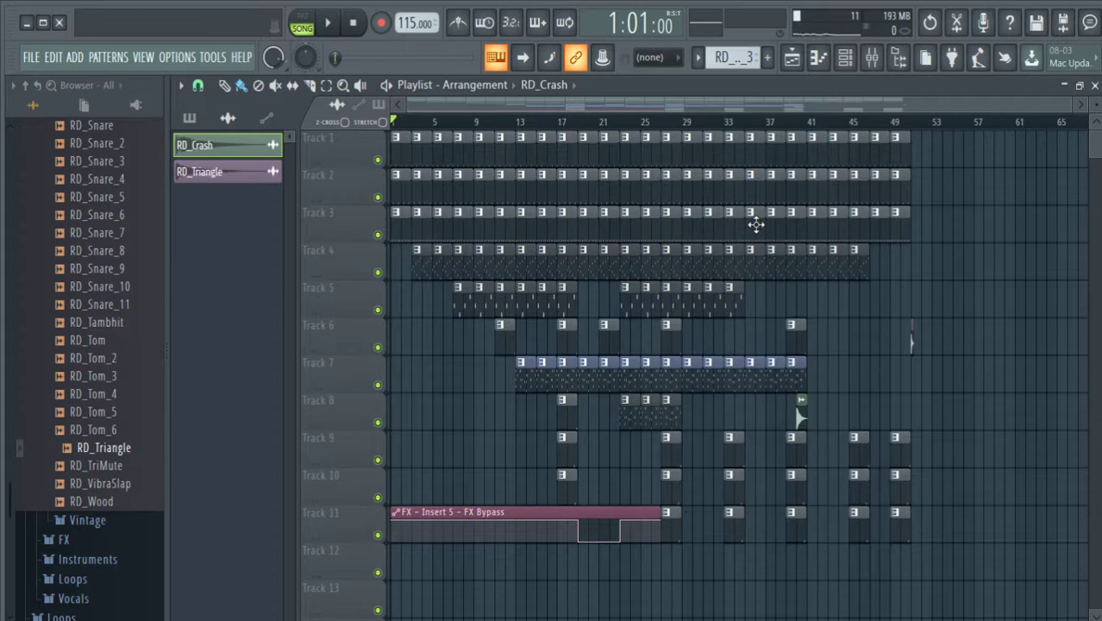
key(space)
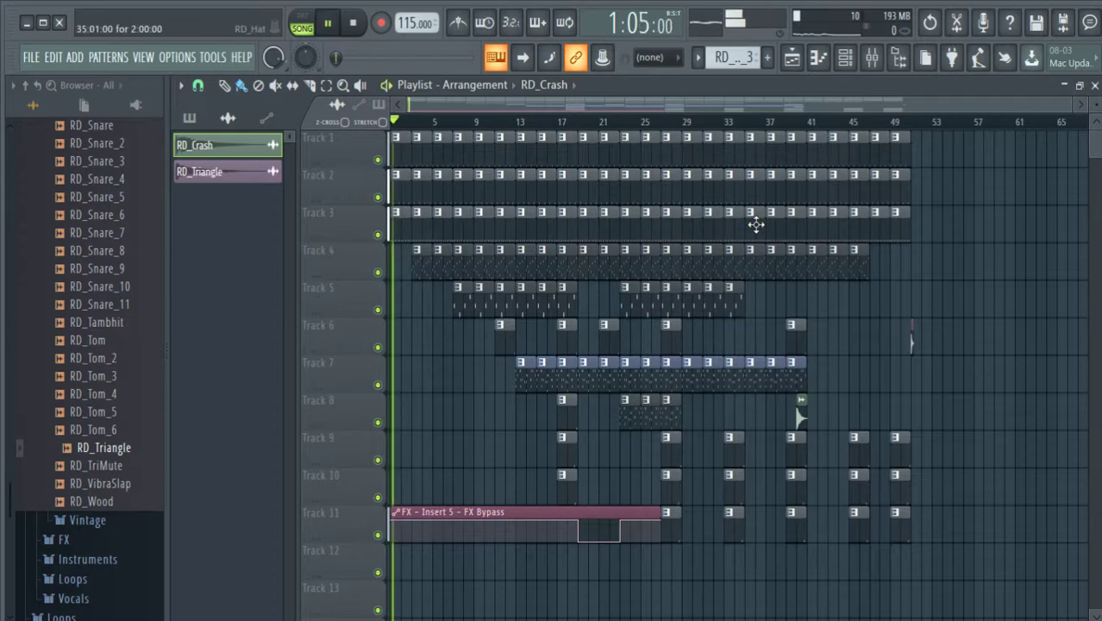